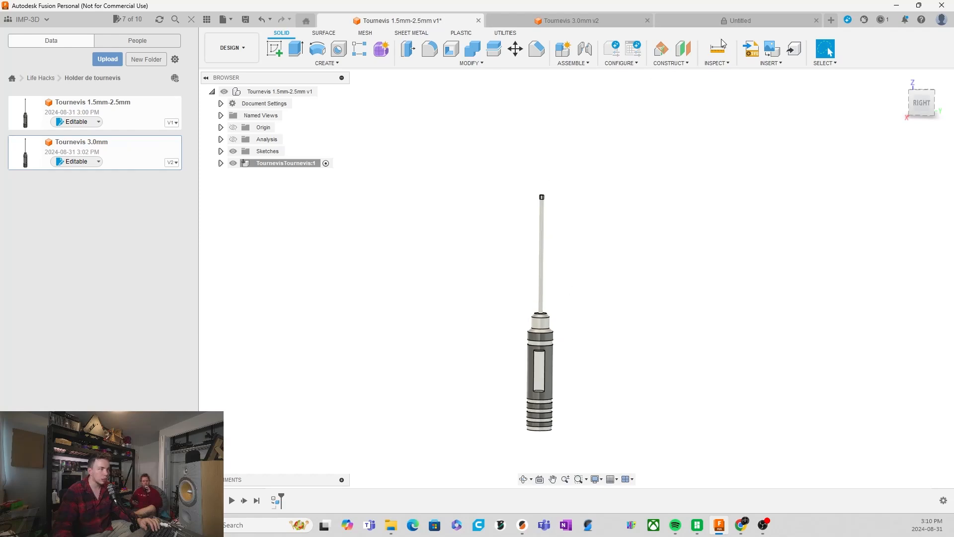
Review the user parameters of the Tournevis 3.0mm design.
scroll(522, 252, down, 3)
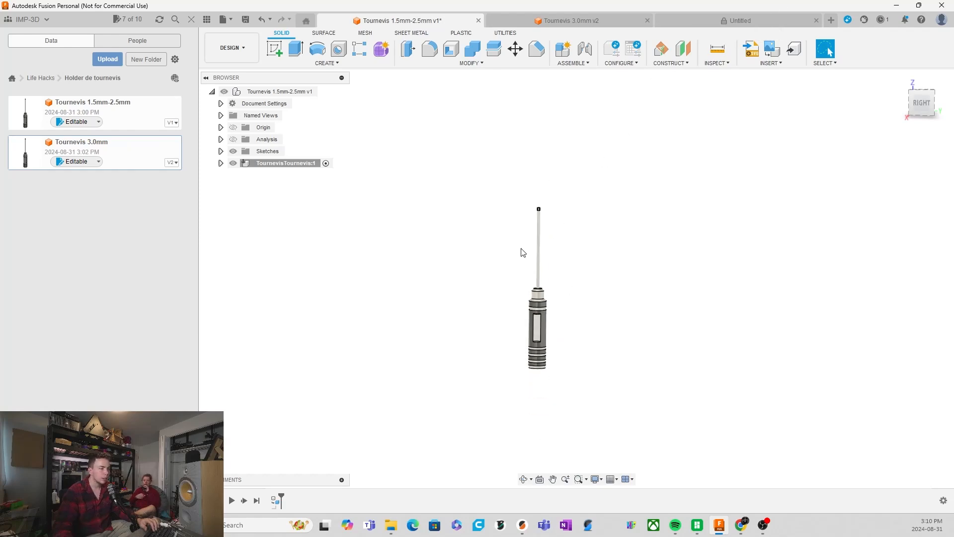
scroll(524, 277, up, 3)
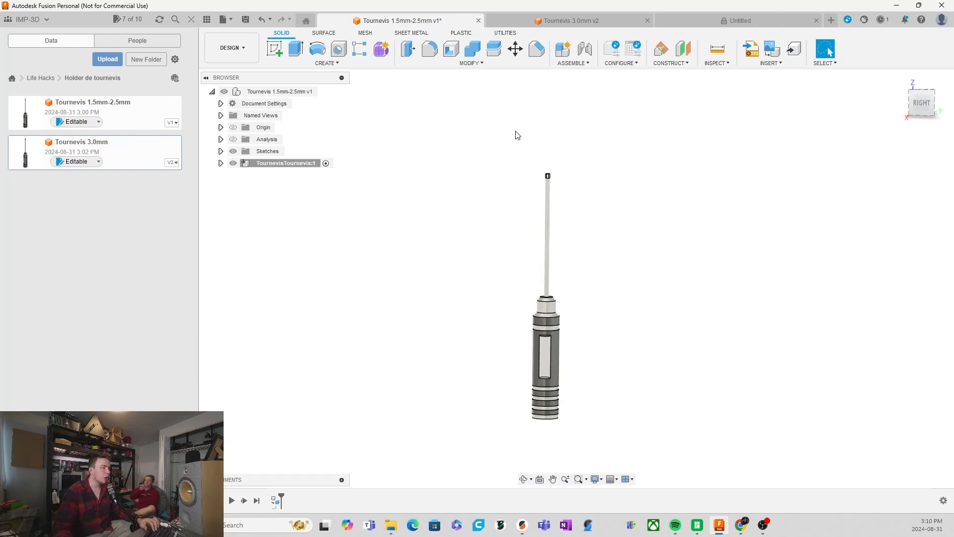
click(567, 20)
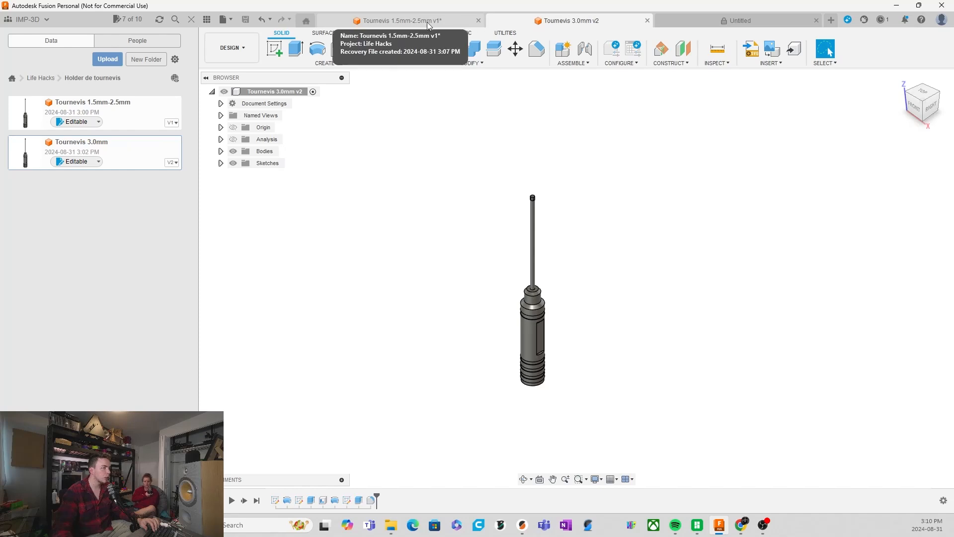
scroll(507, 266, up, 3)
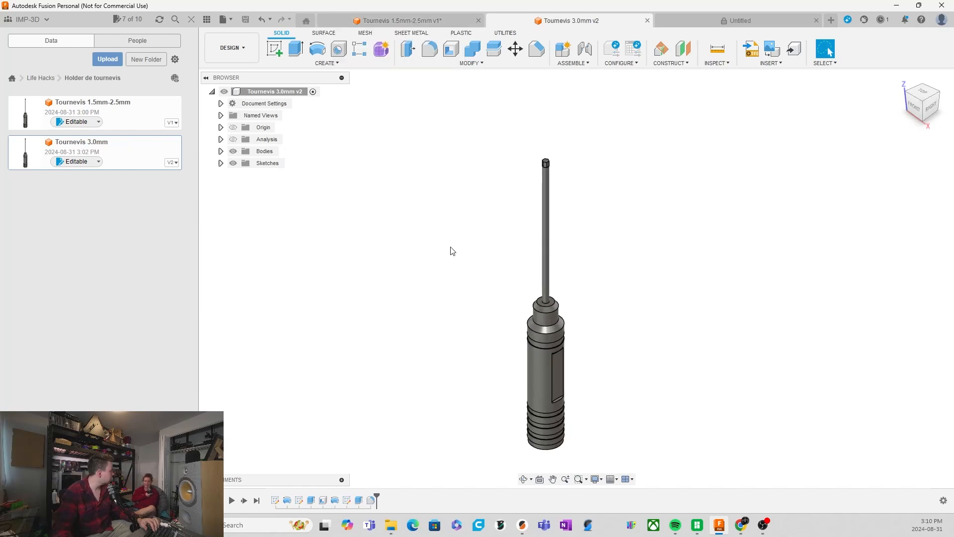
click(471, 63)
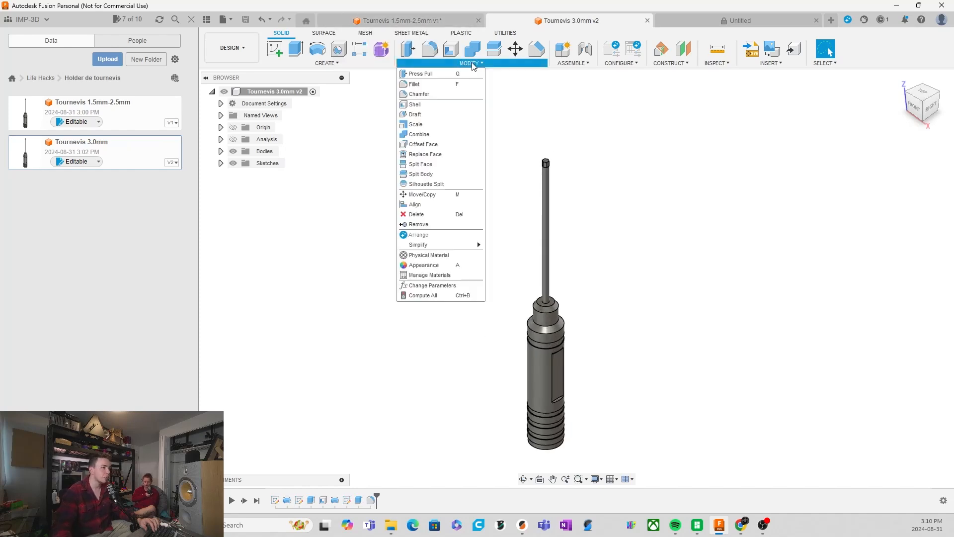
click(445, 285)
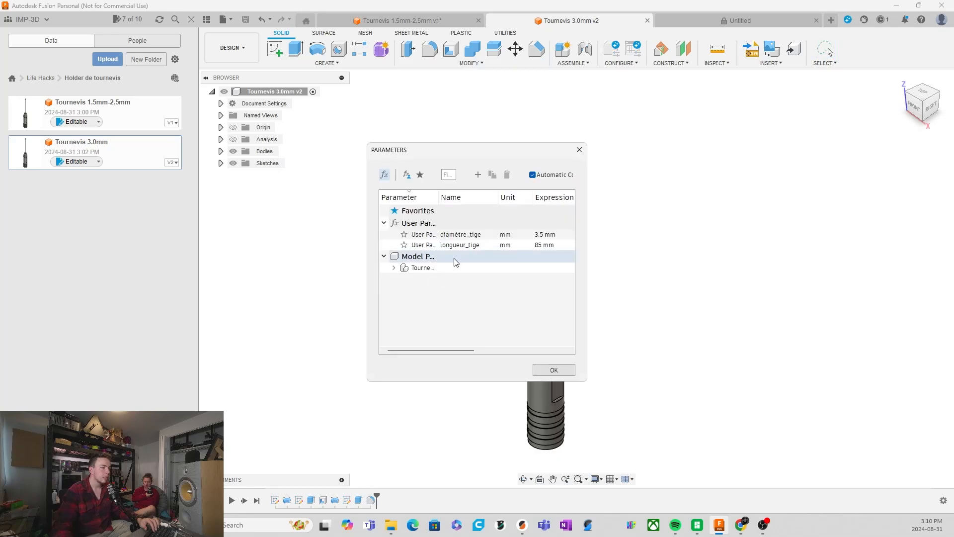
click(580, 150)
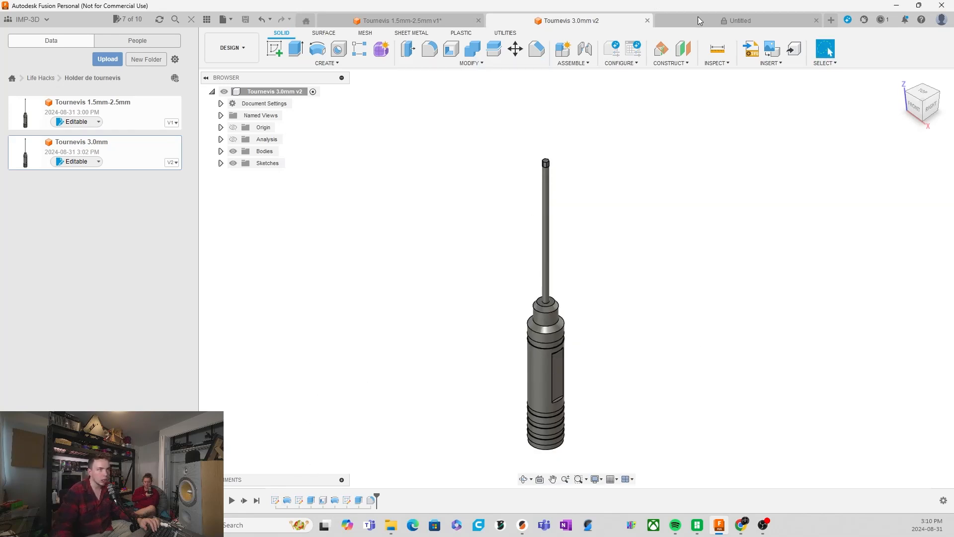
Save the untitled design as Holder in the Holder de tournevis folder.
click(749, 21)
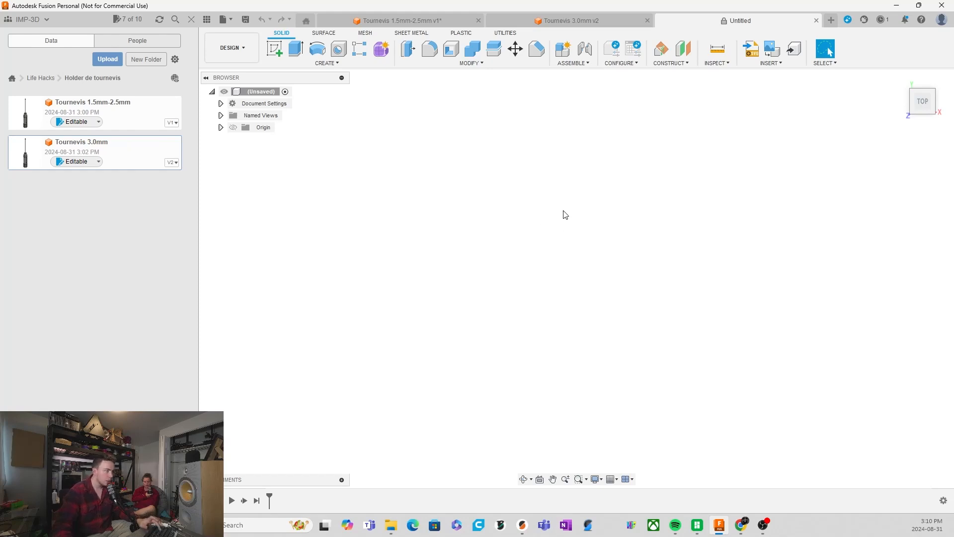
key(ctrl+s)
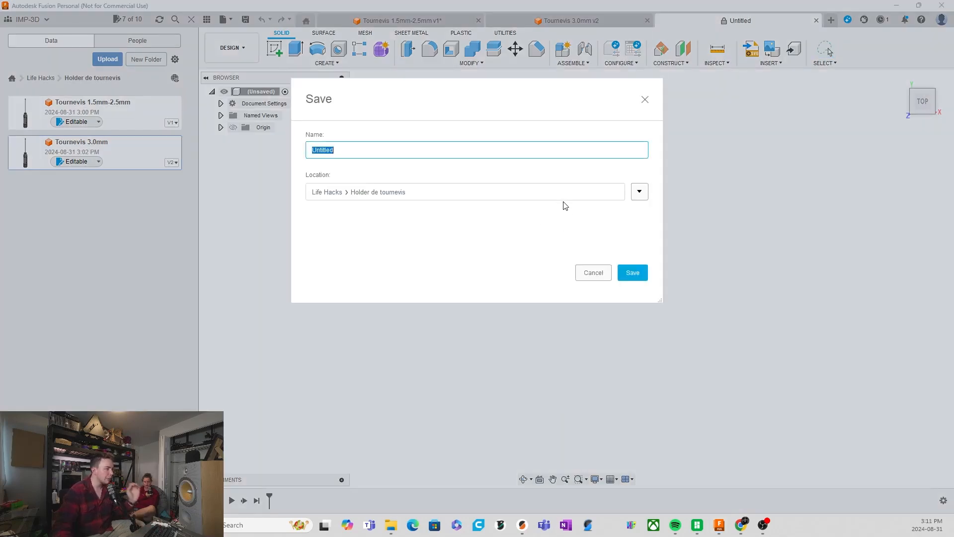
text(H)
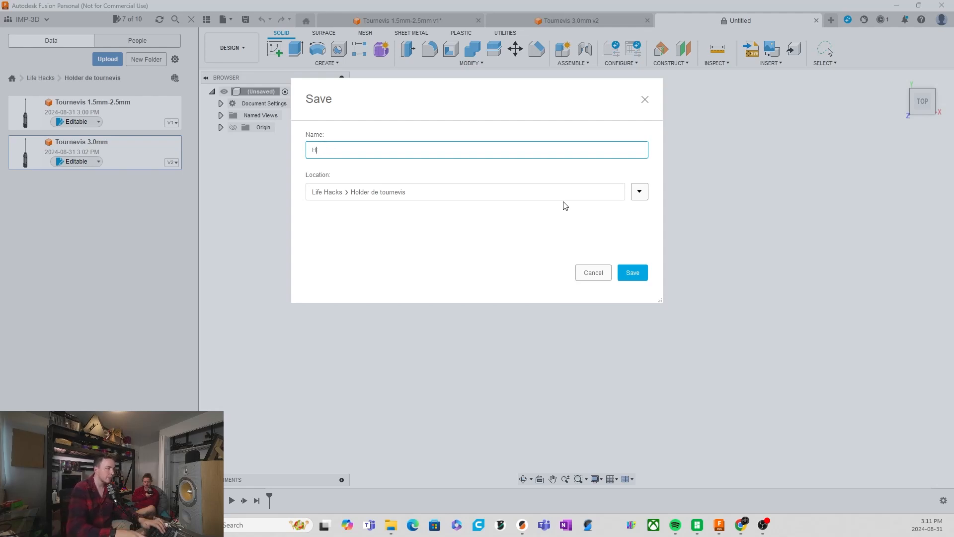
text(Ol;dolder)
key(Return)
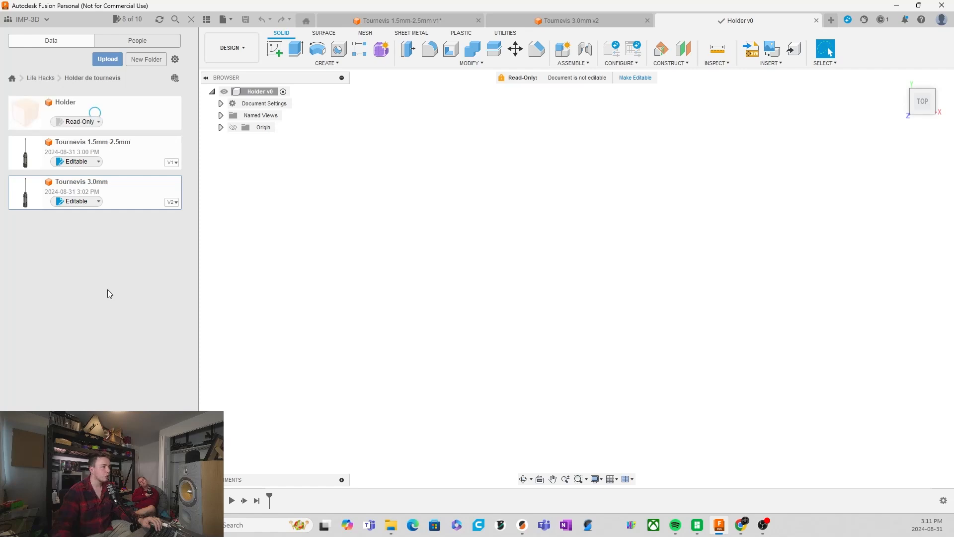
Insert the Tournevis 1.5mm-2.5mm design into the Holder design at its default position.
drag(131, 164, 480, 217)
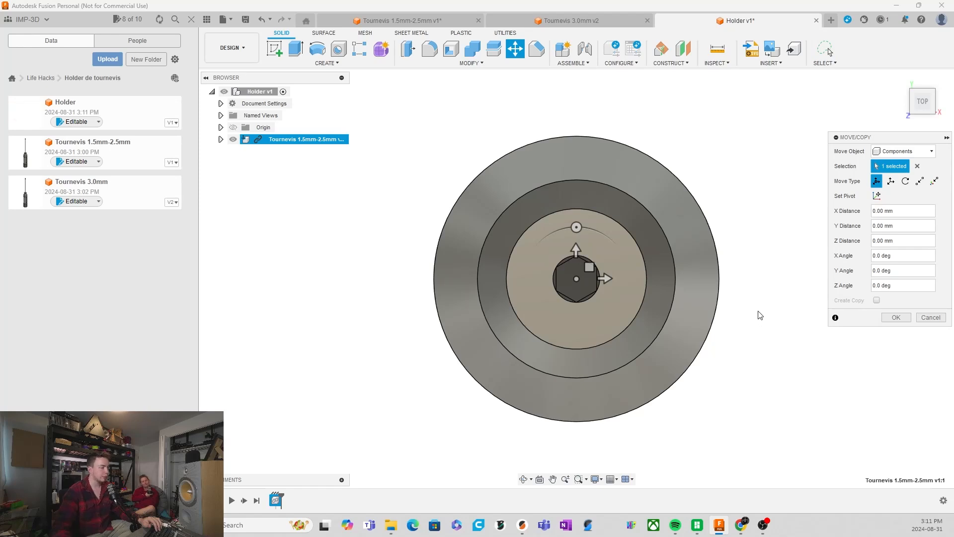
scroll(461, 271, down, 3)
shift+middle_drag(461, 270, 511, 225)
scroll(513, 230, down, 5)
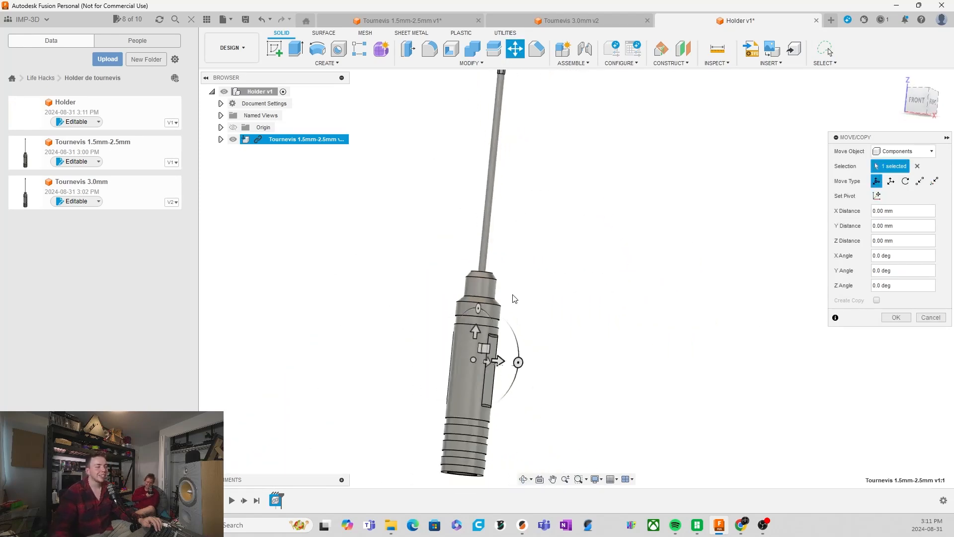
click(897, 317)
mouse_move(552, 306)
shift+middle_down()
mouse_move(526, 305)
mouse_move(601, 264)
mouse_move(561, 303)
shift+middle_up()
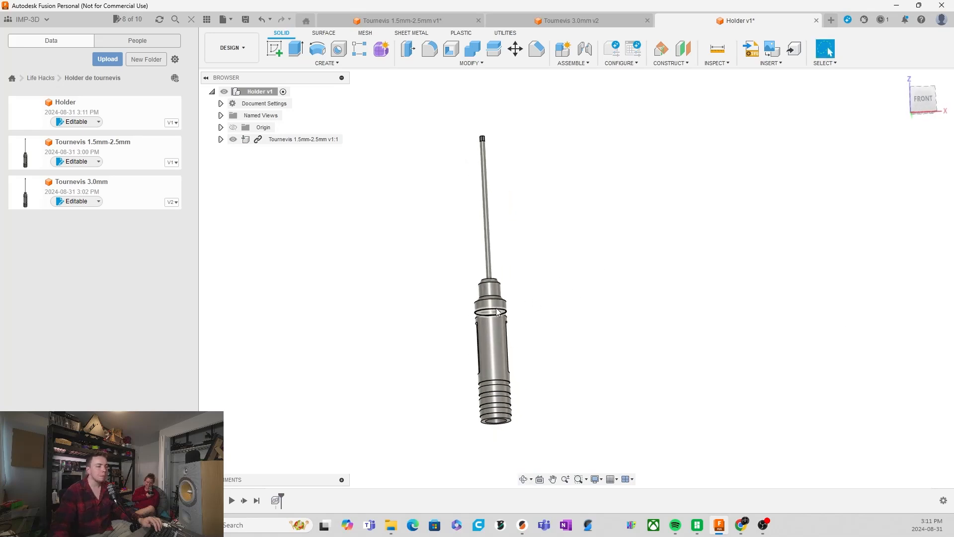
Insert the Tournevis 3.0mm design into the Holder design, offset 100 mm along X from the first screwdriver.
drag(114, 193, 791, 260)
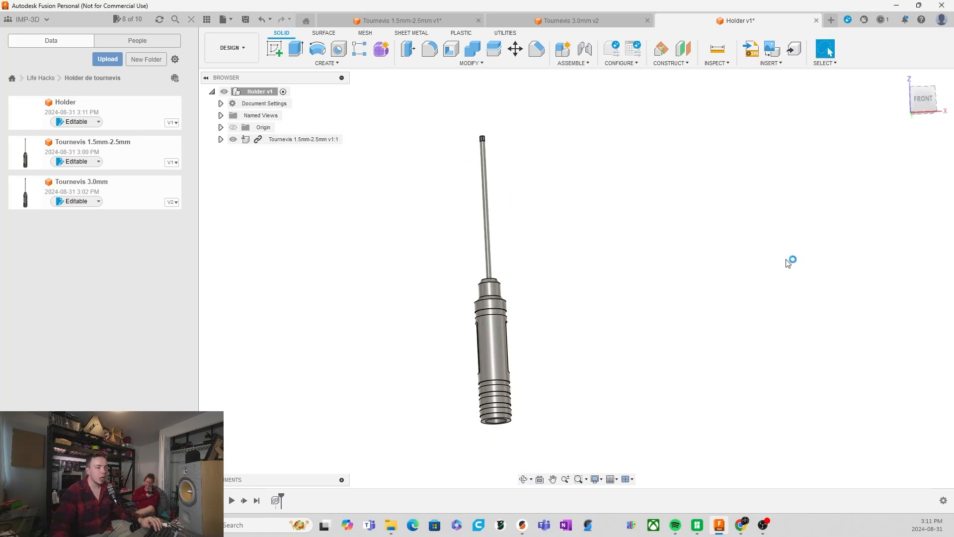
scroll(375, 323, down, 6)
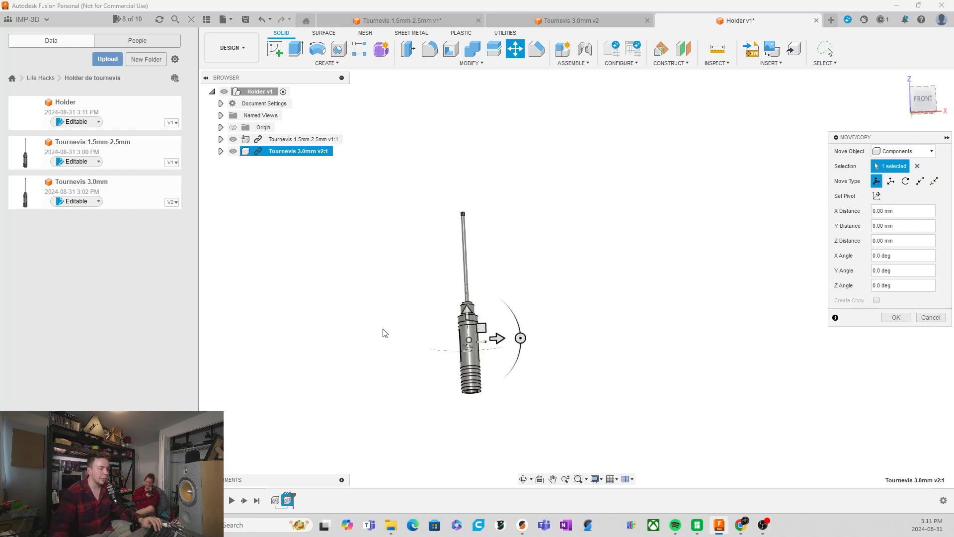
scroll(546, 329, up, 2)
drag(393, 342, 483, 332)
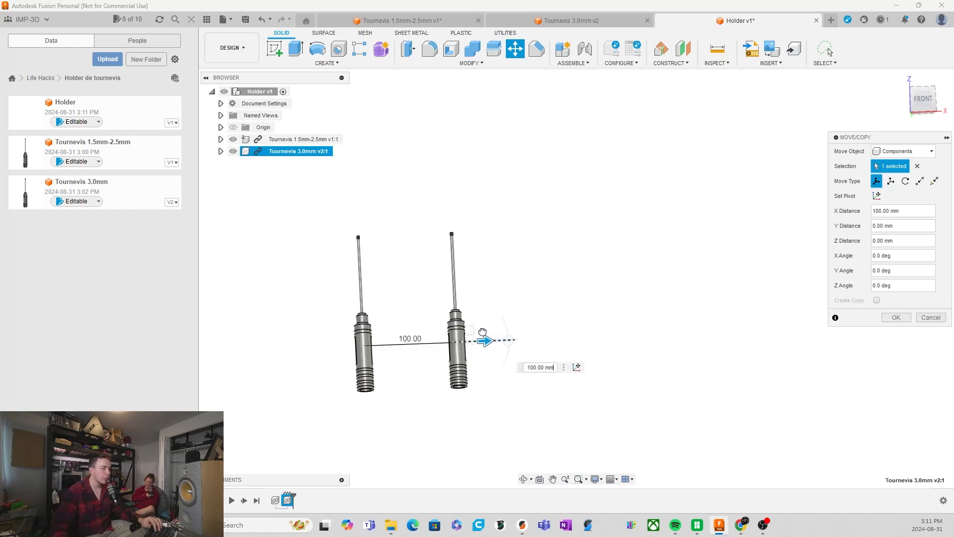
click(896, 318)
click(364, 340)
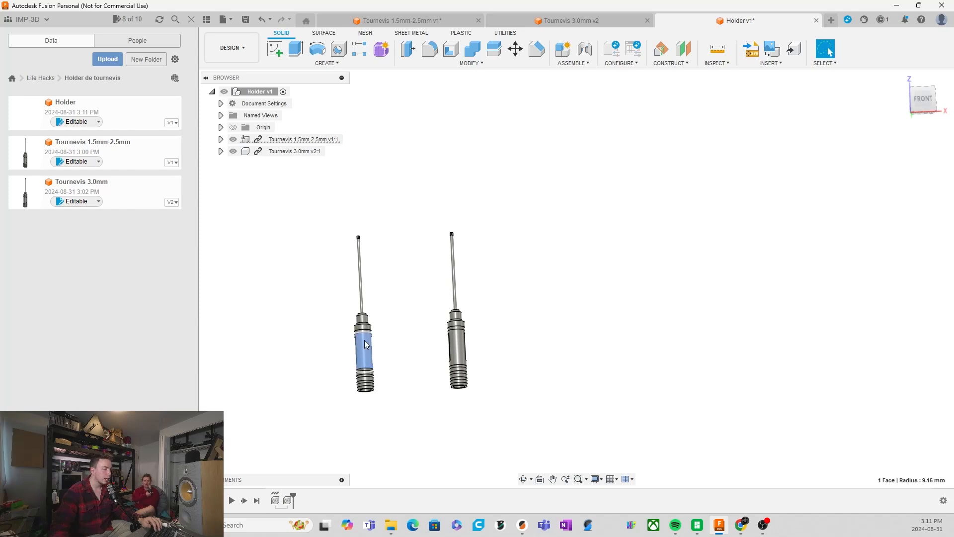
click(277, 139)
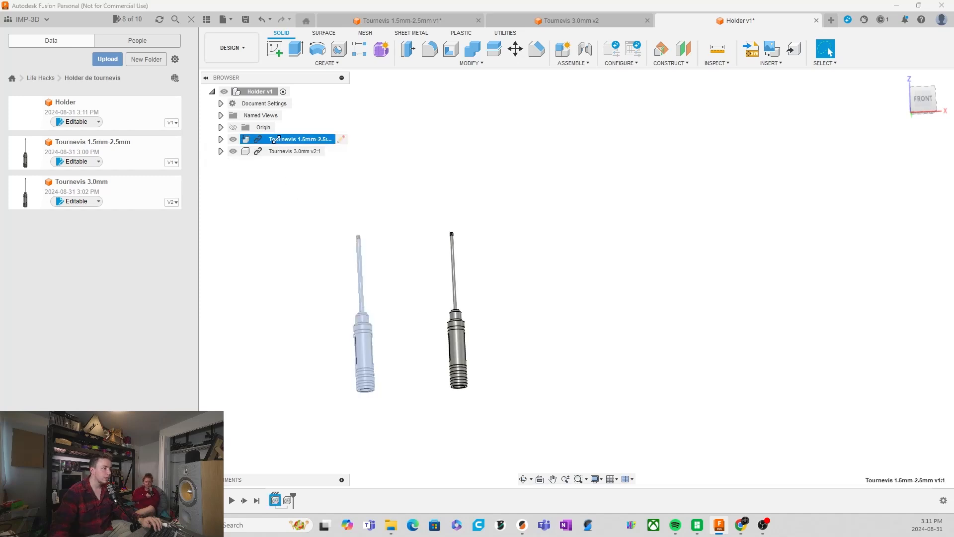
right_click(277, 140)
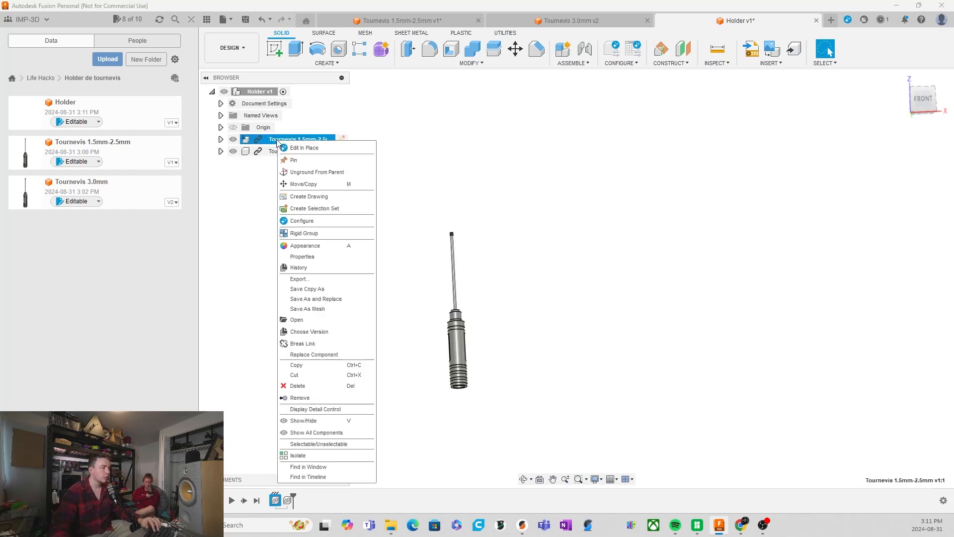
click(310, 184)
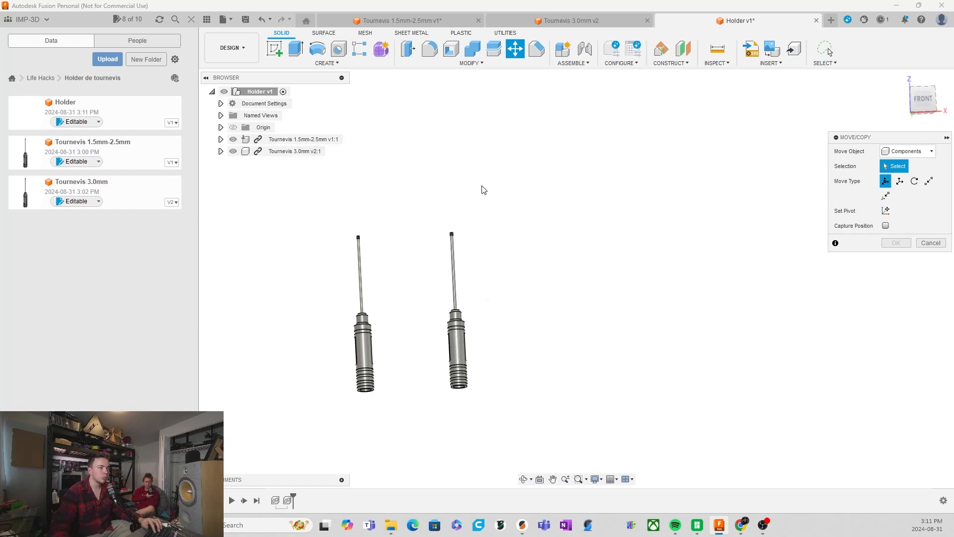
click(930, 244)
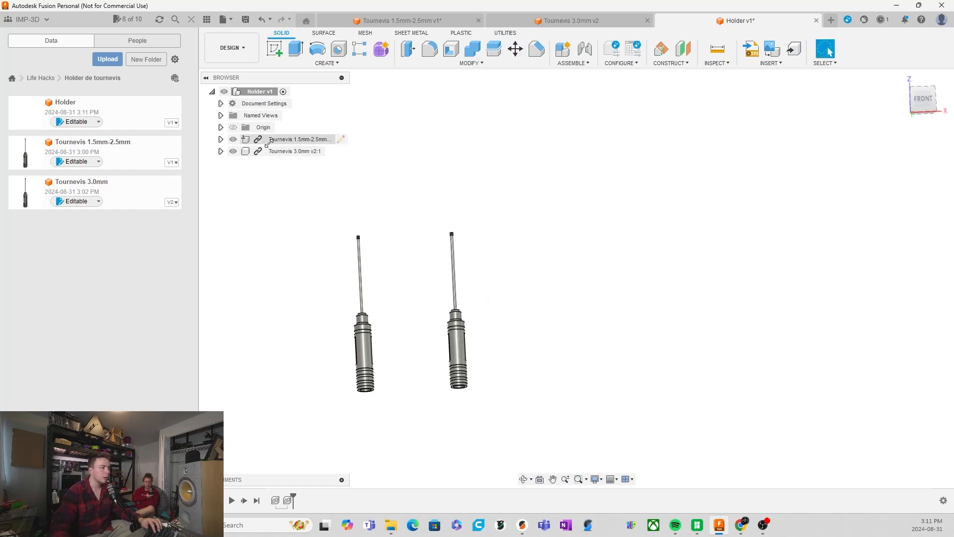
Unground the Tournevis 1.5mm-2.5mm component from its parent.
click(252, 139)
right_click(257, 143)
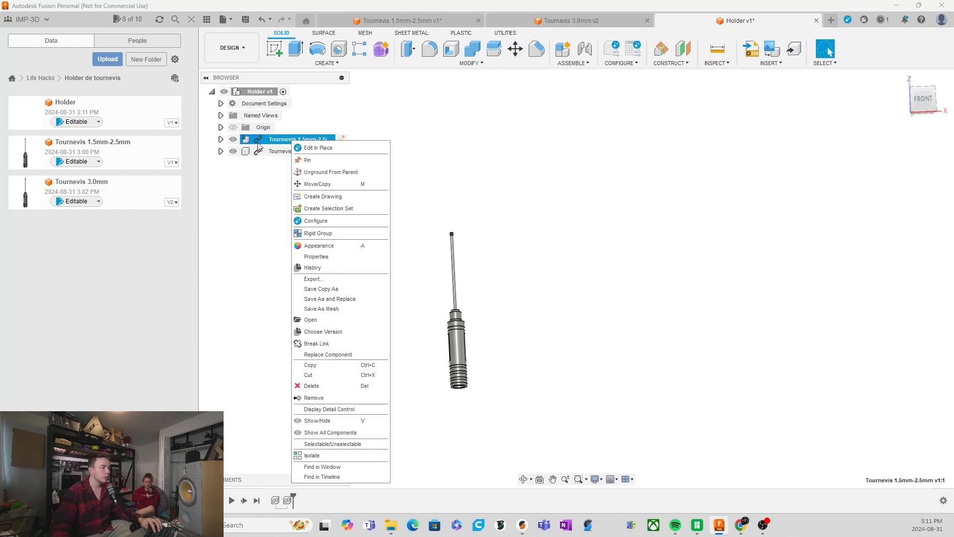
key(Escape)
double_click(257, 142)
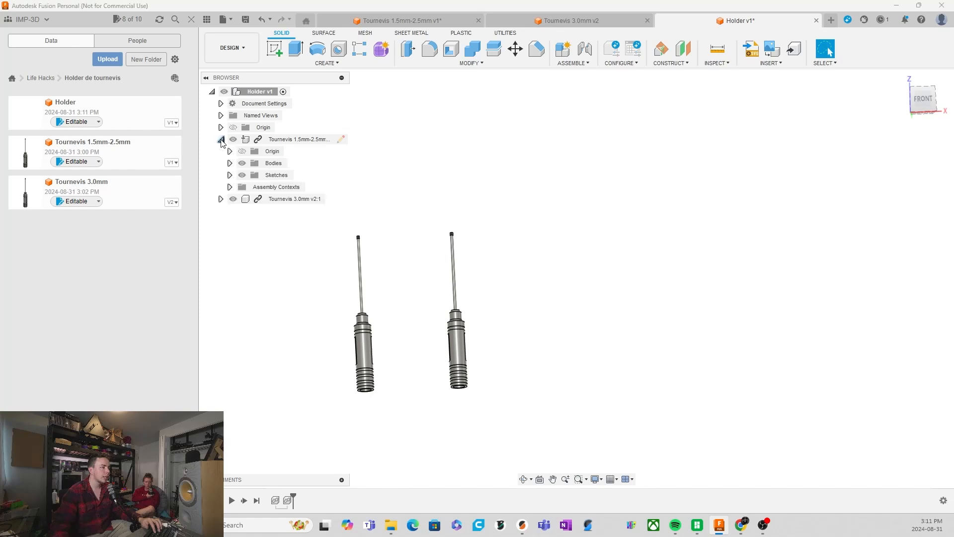
right_click(278, 143)
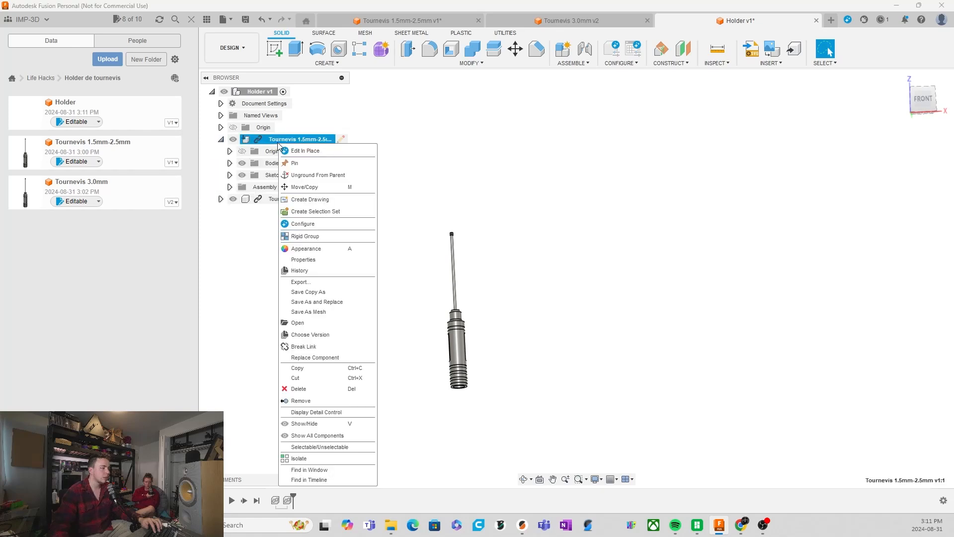
click(328, 175)
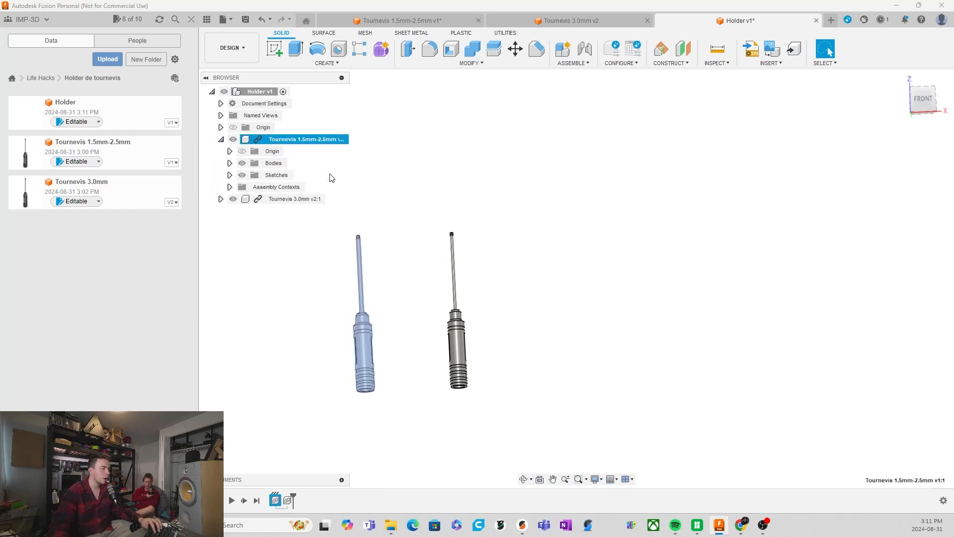
click(224, 143)
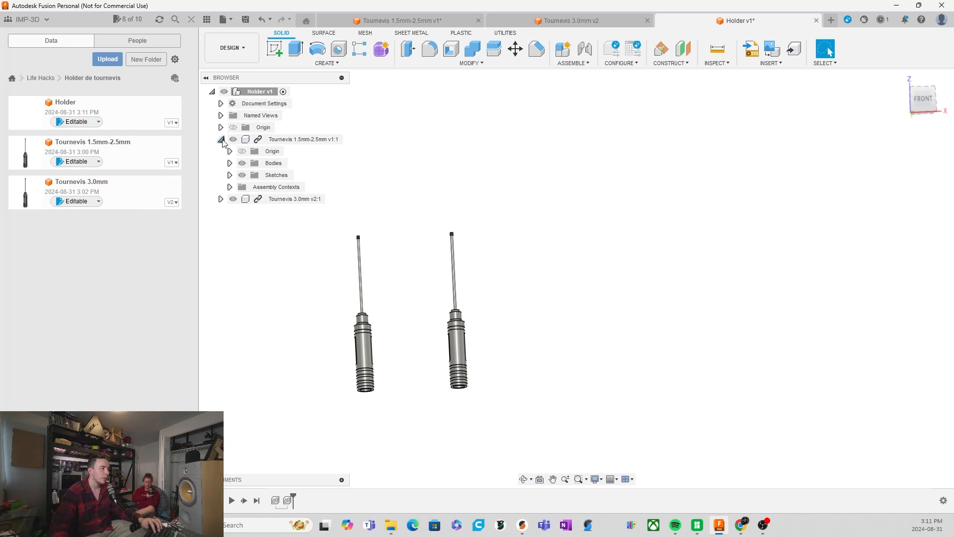
click(223, 142)
Try to move the Tournevis 1.5mm-2.5mm component 10 mm along X.
right_click(277, 140)
click(314, 188)
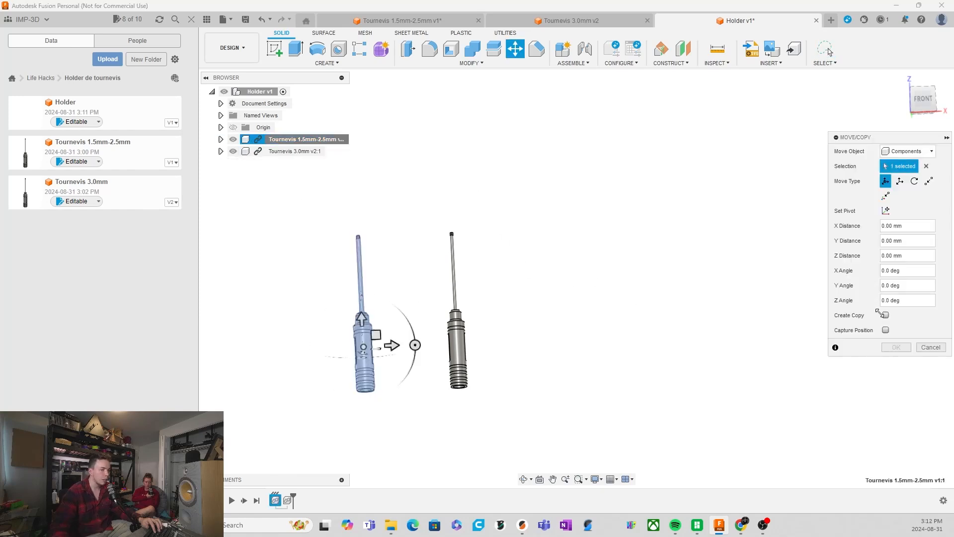
drag(874, 135, 591, 144)
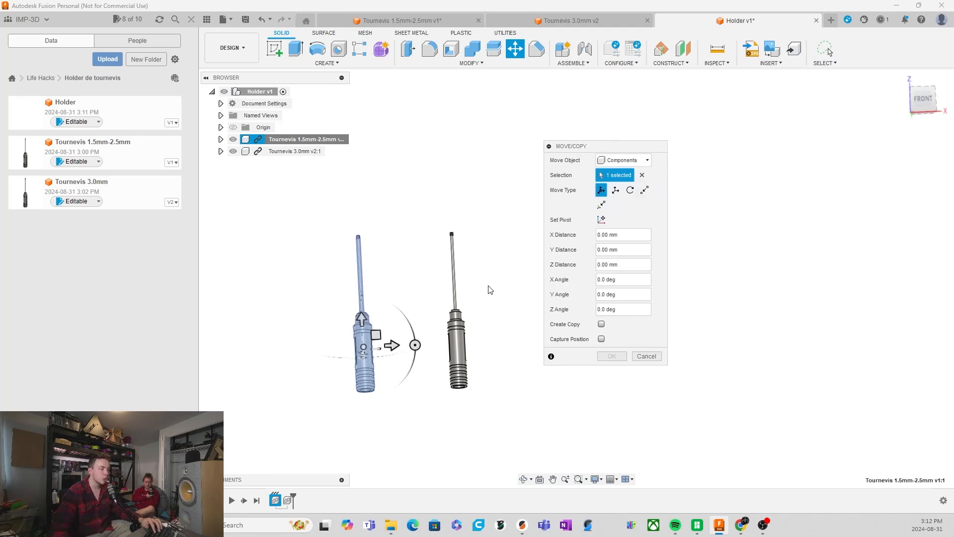
mouse_move(394, 344)
mouse_down()
mouse_move(428, 344)
mouse_move(404, 344)
mouse_up()
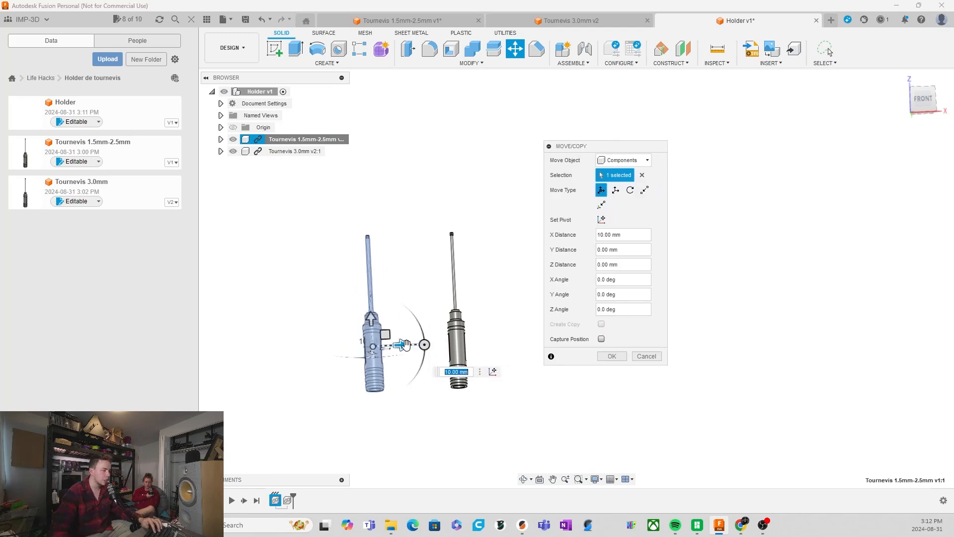
click(612, 356)
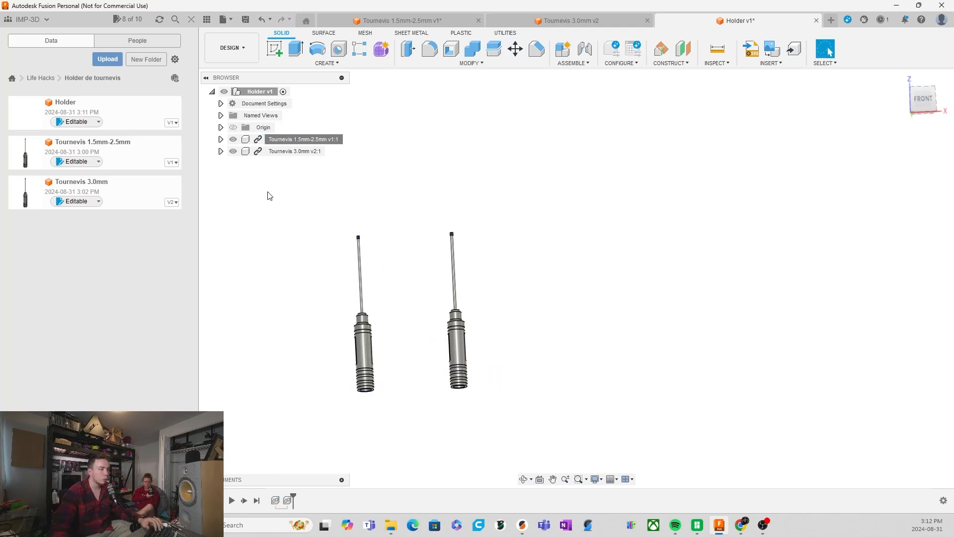
Copy the Tournevis 1.5mm-2.5mm component and place the copy 50 mm along X from the original.
right_click(296, 139)
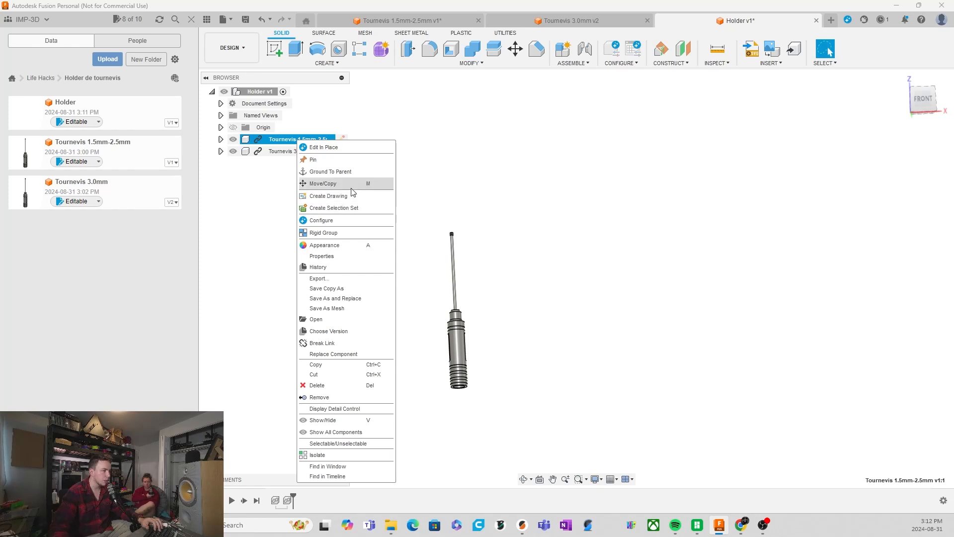
click(323, 183)
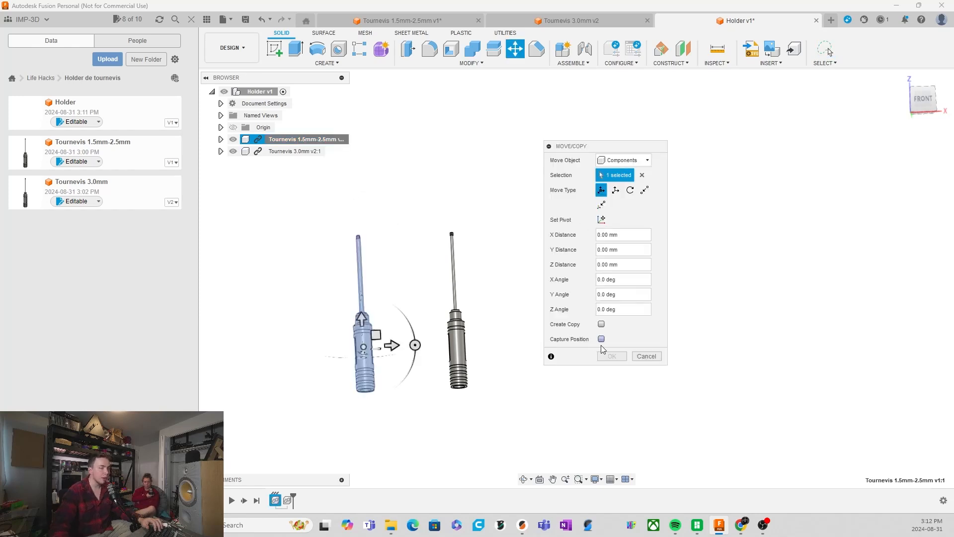
click(601, 324)
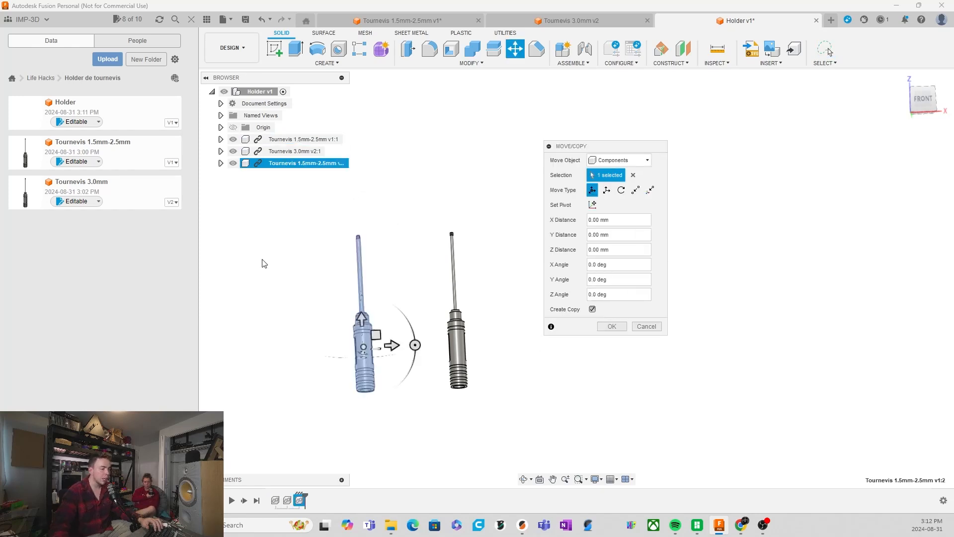
drag(394, 344, 439, 343)
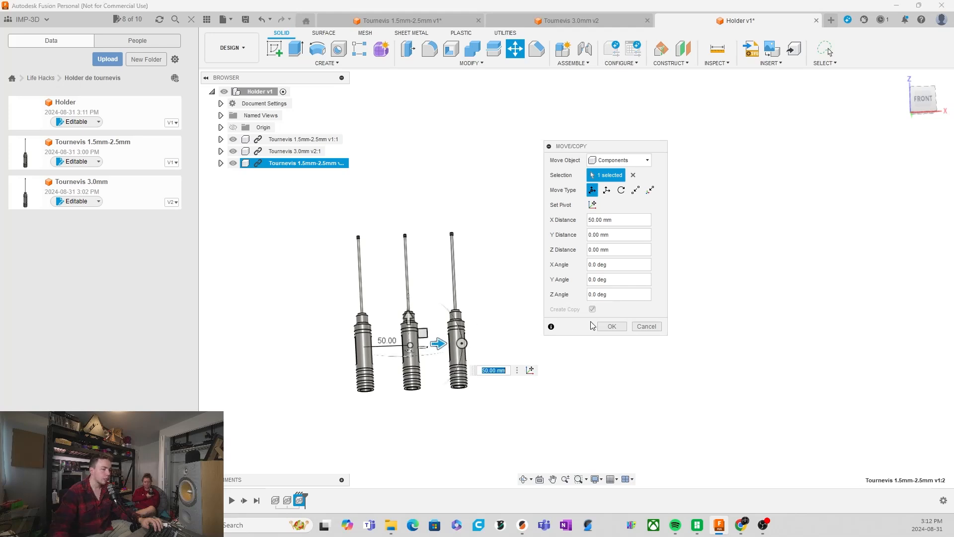
click(612, 326)
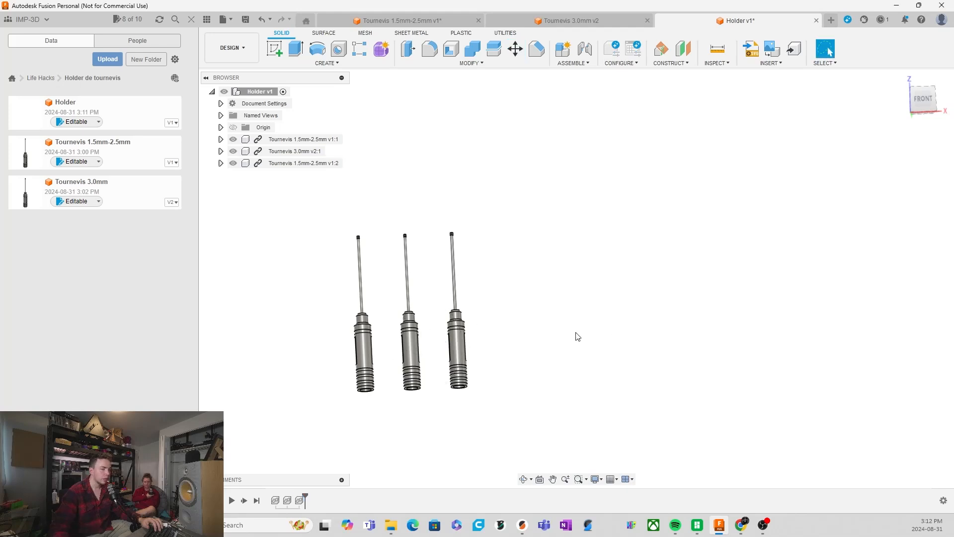
right_click(298, 141)
click(343, 184)
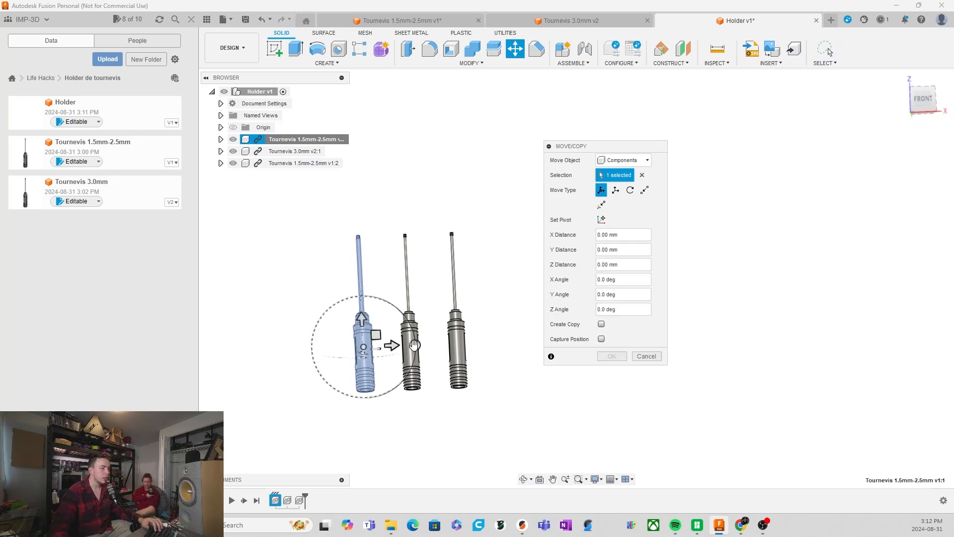
shift+middle_drag(419, 369, 451, 396)
mouse_move(405, 340)
mouse_down()
mouse_move(359, 412)
mouse_move(407, 343)
mouse_up()
key(Escape)
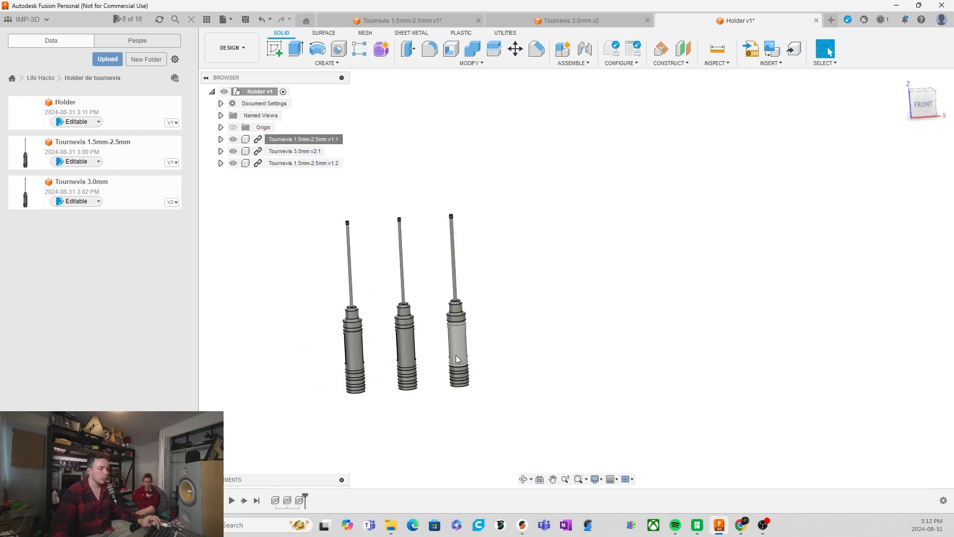
Create another copy of the first Tournevis 1.5mm-2.5mm component and rotate it 180° about Y.
right_click(321, 141)
click(351, 185)
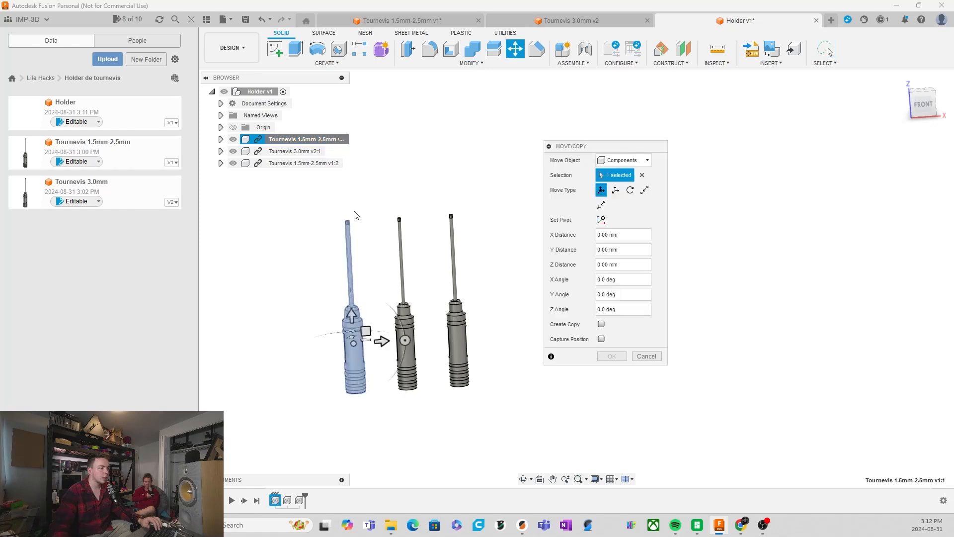
click(630, 190)
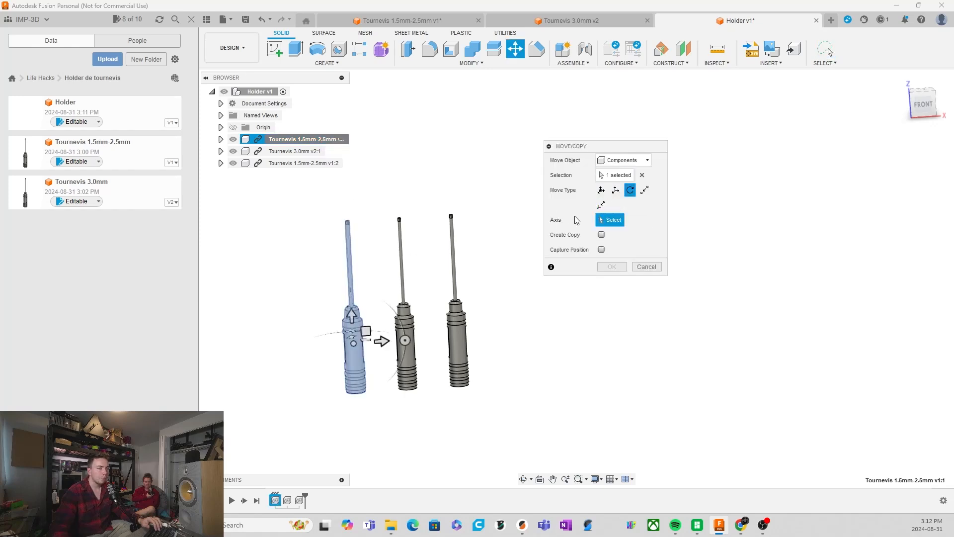
click(601, 234)
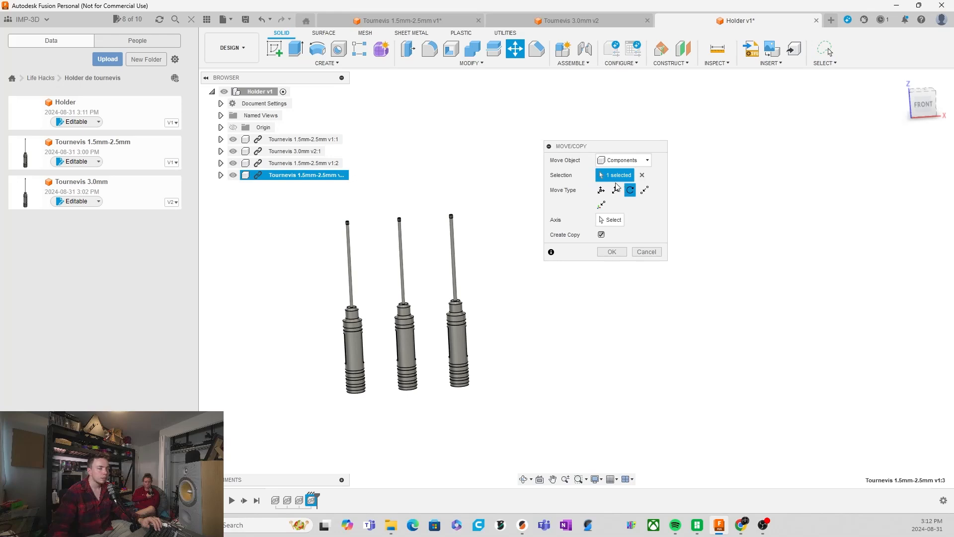
click(601, 190)
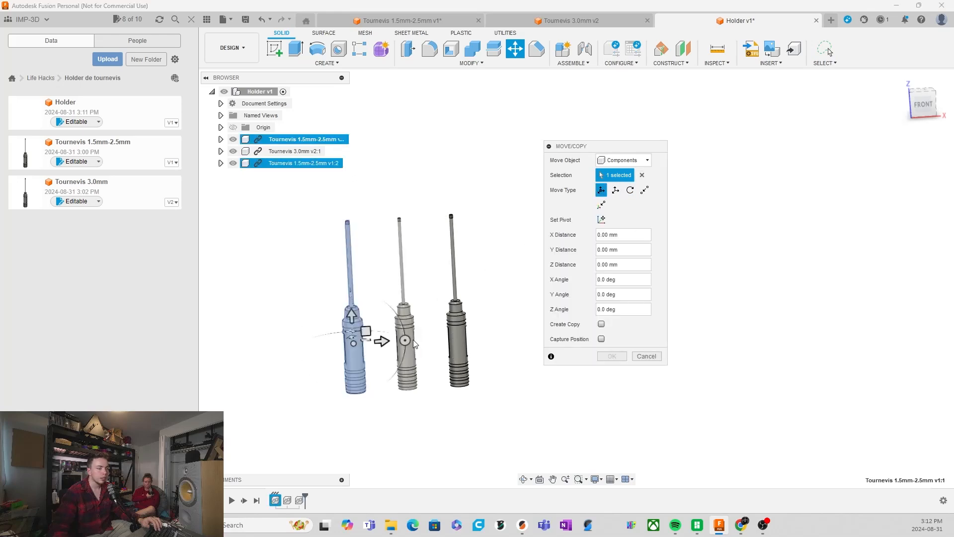
drag(406, 340, 408, 363)
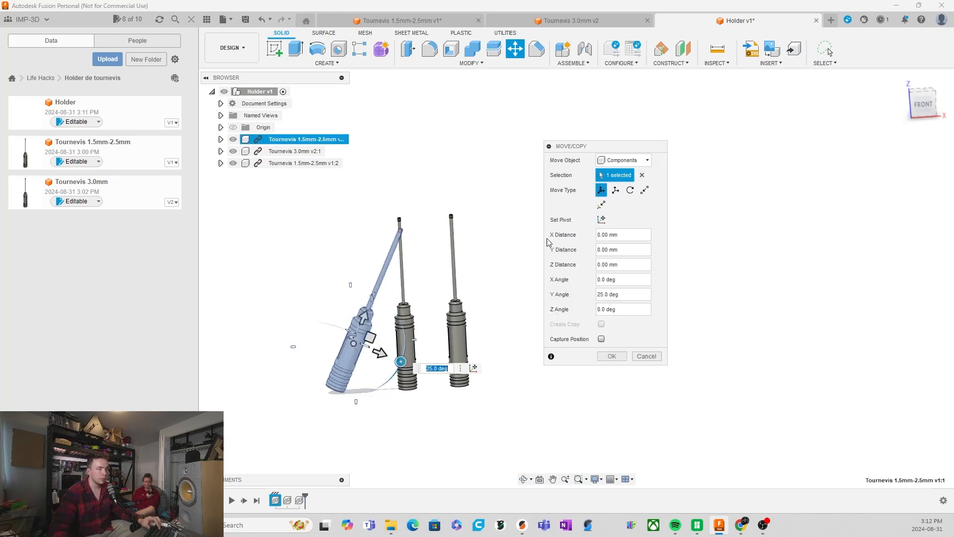
text(0)
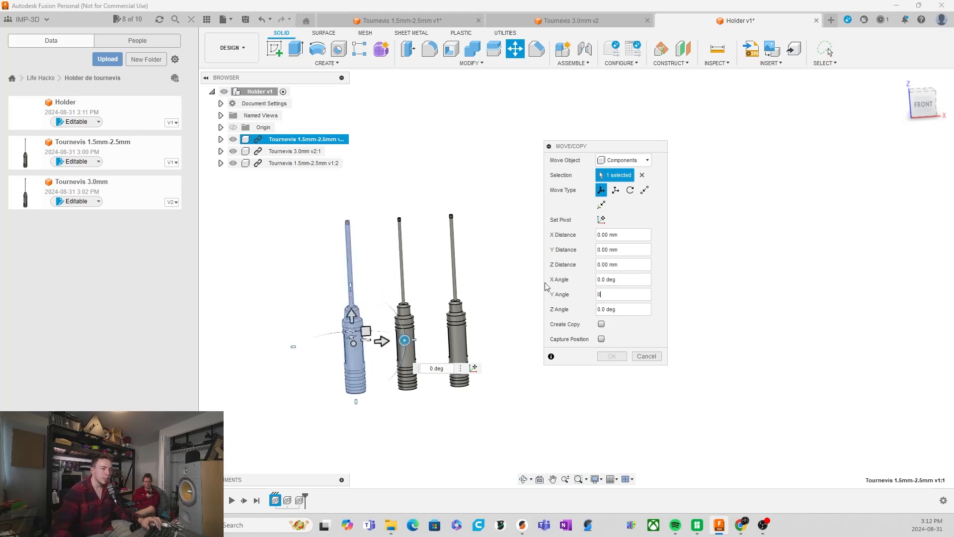
click(602, 324)
drag(405, 340, 306, 347)
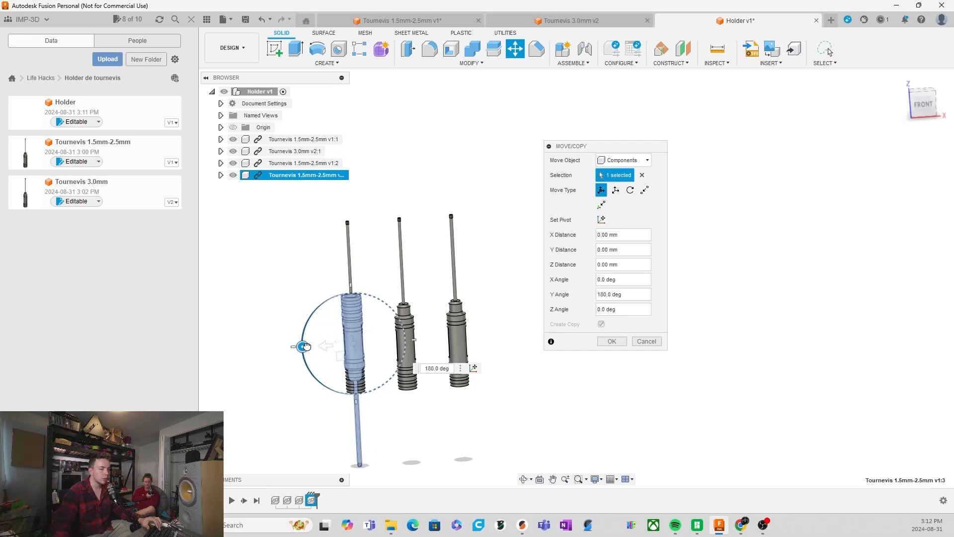
Offset the flipped copy -70 mm along Z and -25 mm along X, between the two upright 1.5mm-2.5mm screwdrivers.
drag(358, 371, 351, 297)
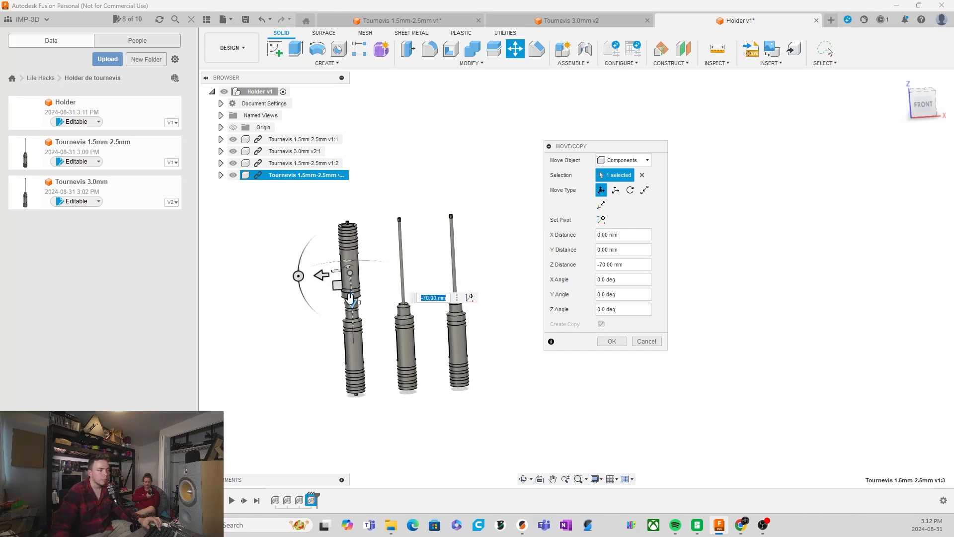
click(902, 70)
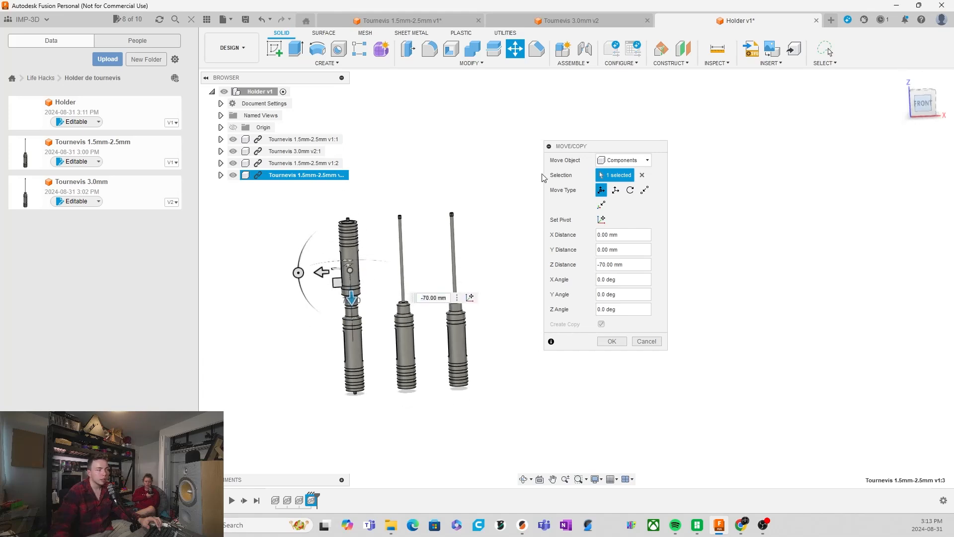
drag(323, 260, 348, 260)
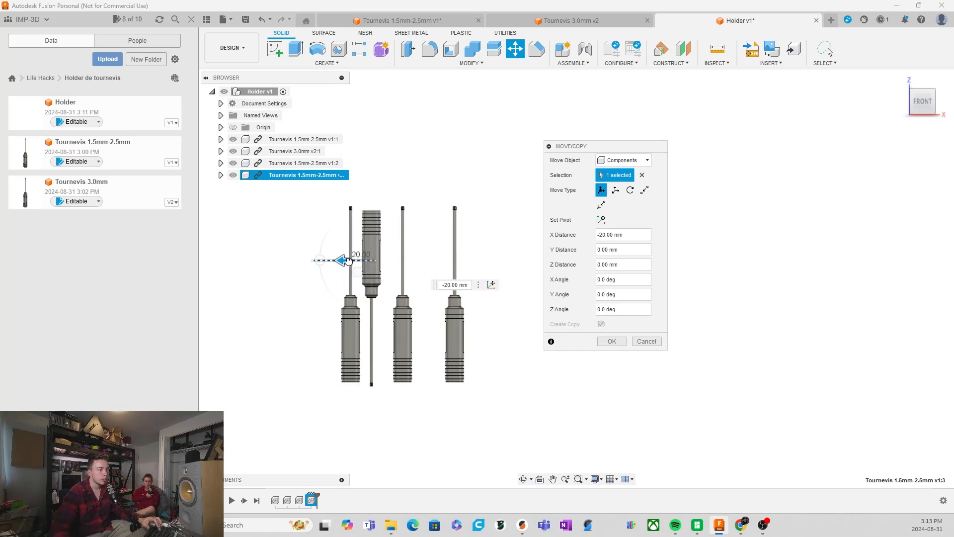
scroll(348, 260, up, 5)
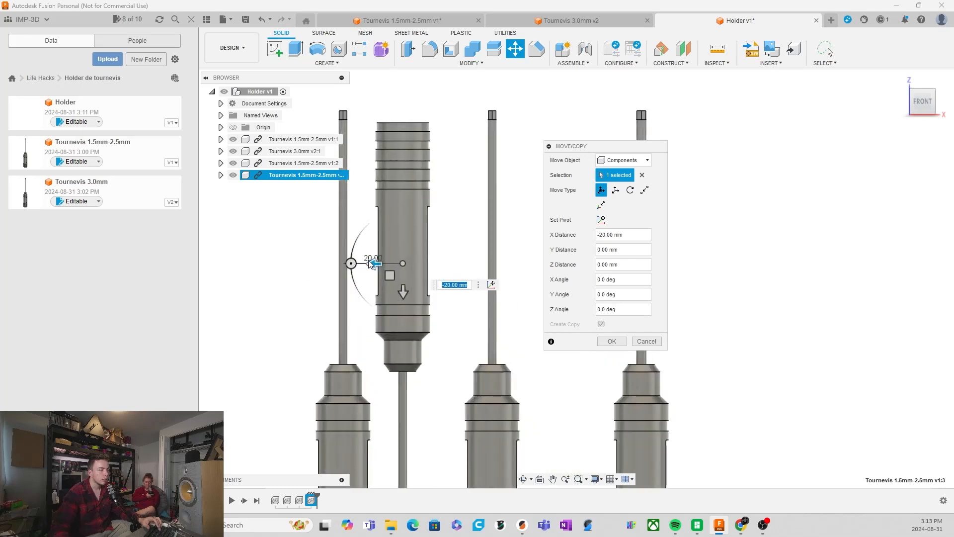
drag(376, 262, 392, 264)
scroll(334, 285, down, 5)
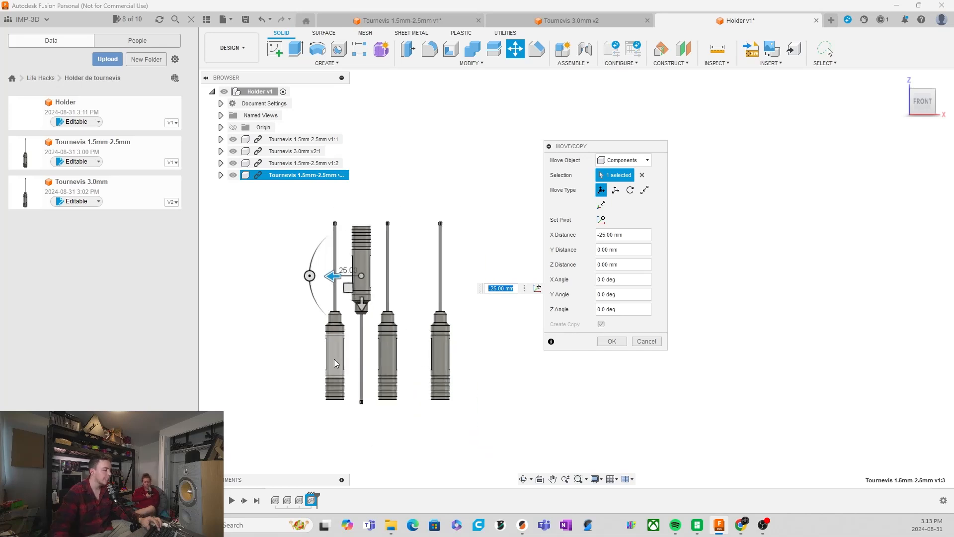
scroll(357, 308, up, 3)
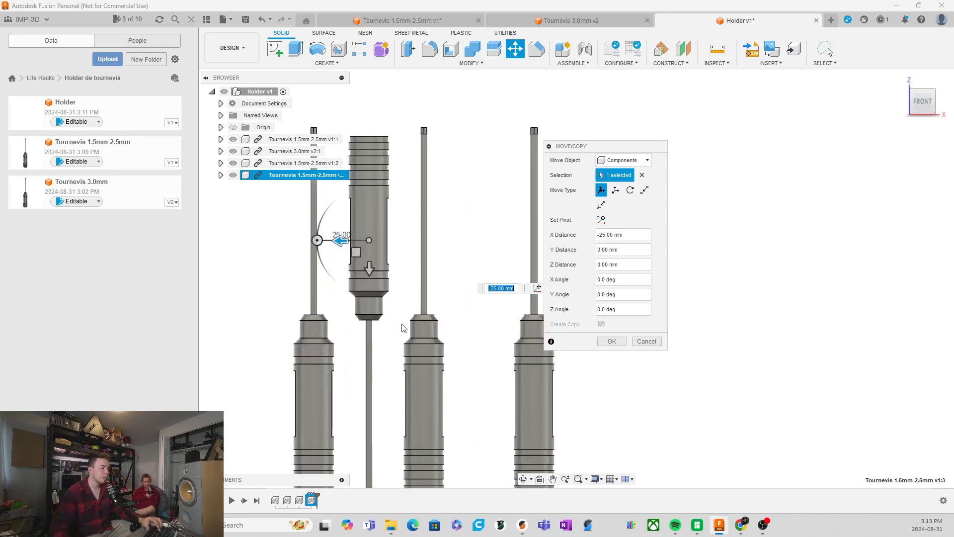
scroll(416, 327, down, 2)
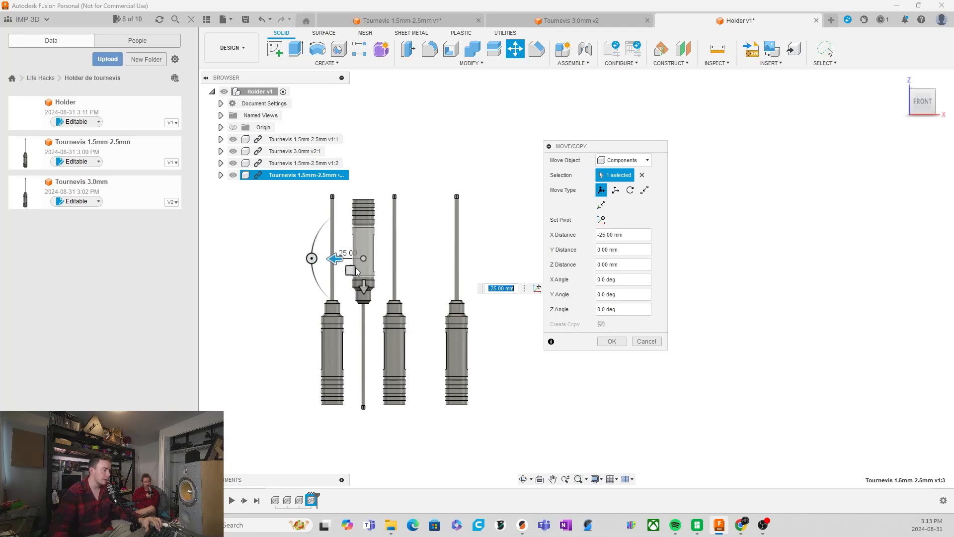
click(611, 341)
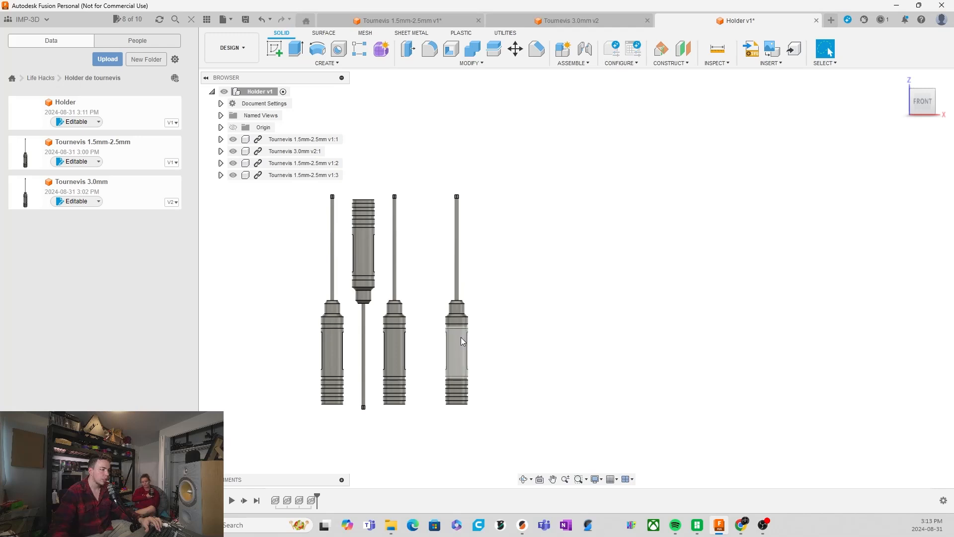
Turn the Tournevis 3.0mm component upside down, raise it level with the flipped copy and shift it 30 mm along X.
click(298, 151)
right_click(300, 152)
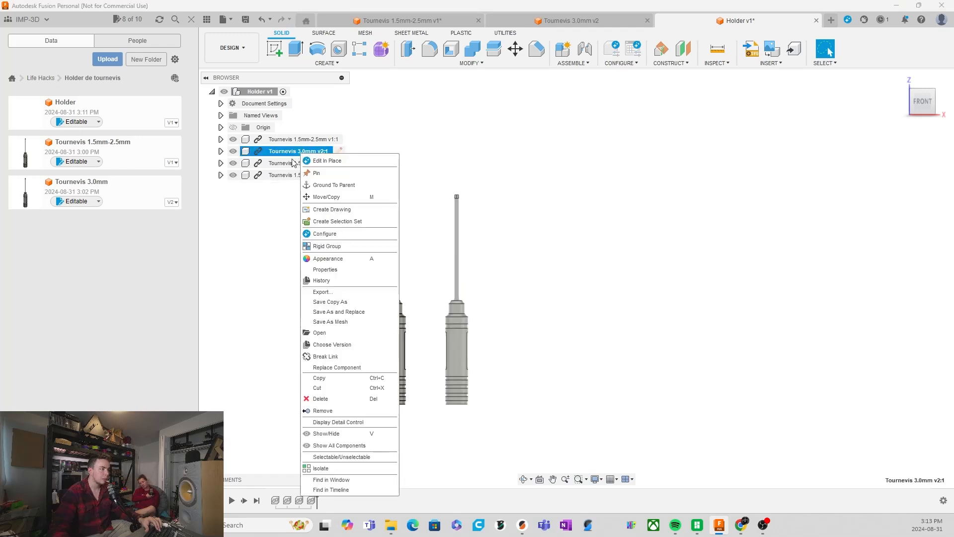
click(326, 197)
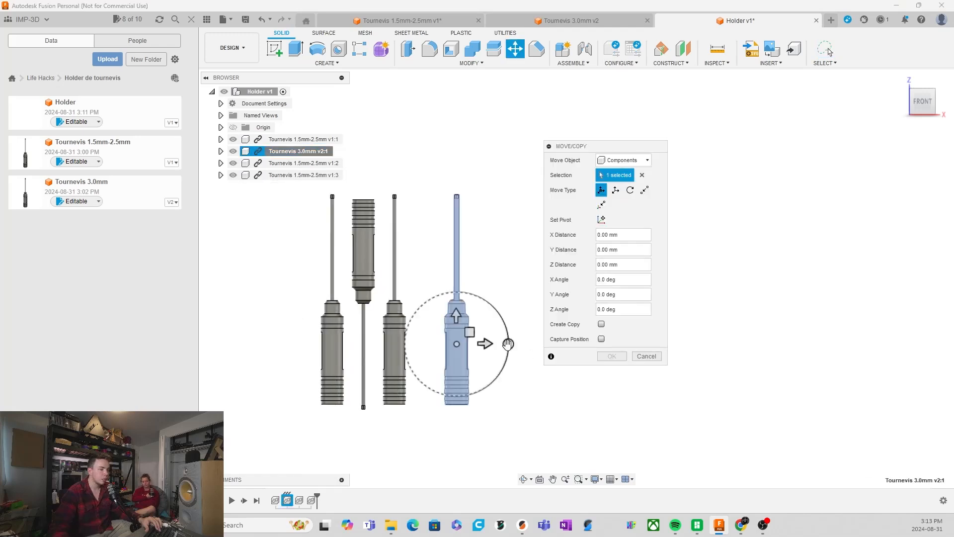
drag(508, 343, 400, 344)
drag(463, 382, 463, 294)
drag(424, 257, 400, 258)
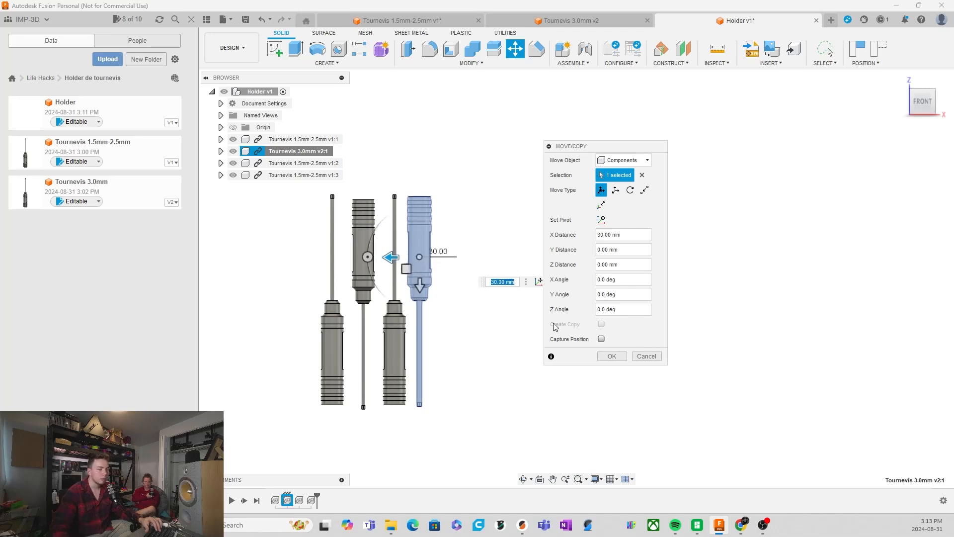
click(611, 356)
Try to align the hex tip face of the flipped 1.5mm-2.5mm copy with the handle end face of the first screwdriver.
drag(363, 262, 357, 262)
shift+middle_drag(473, 269, 426, 288)
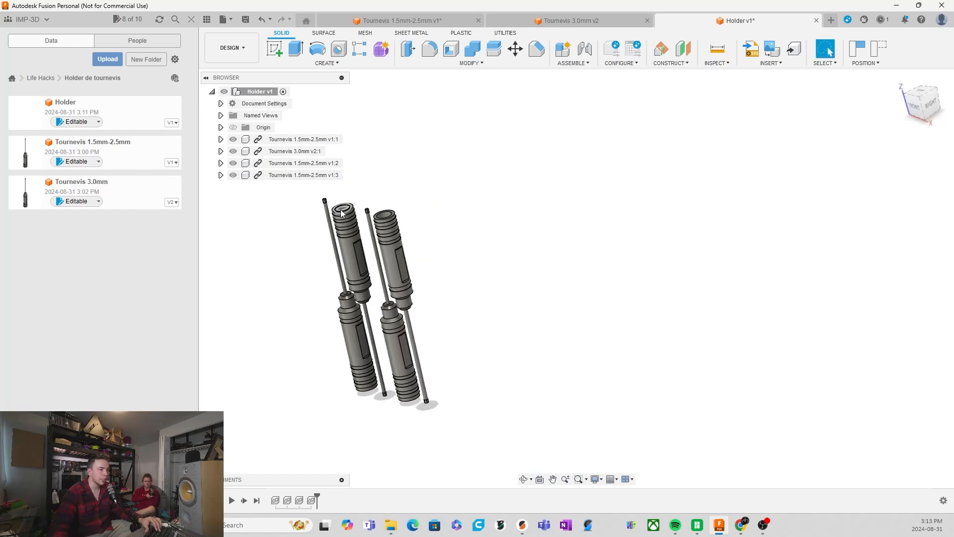
click(917, 113)
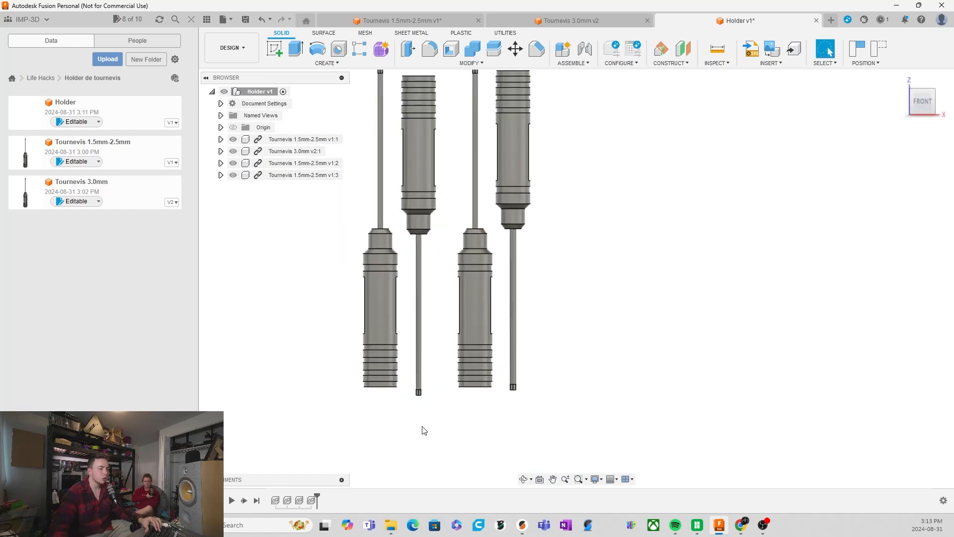
click(473, 63)
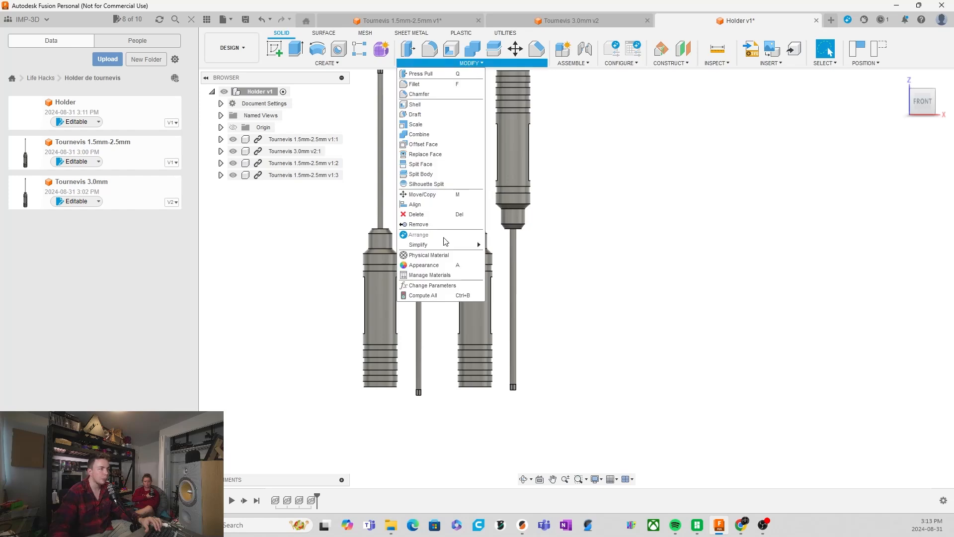
click(415, 204)
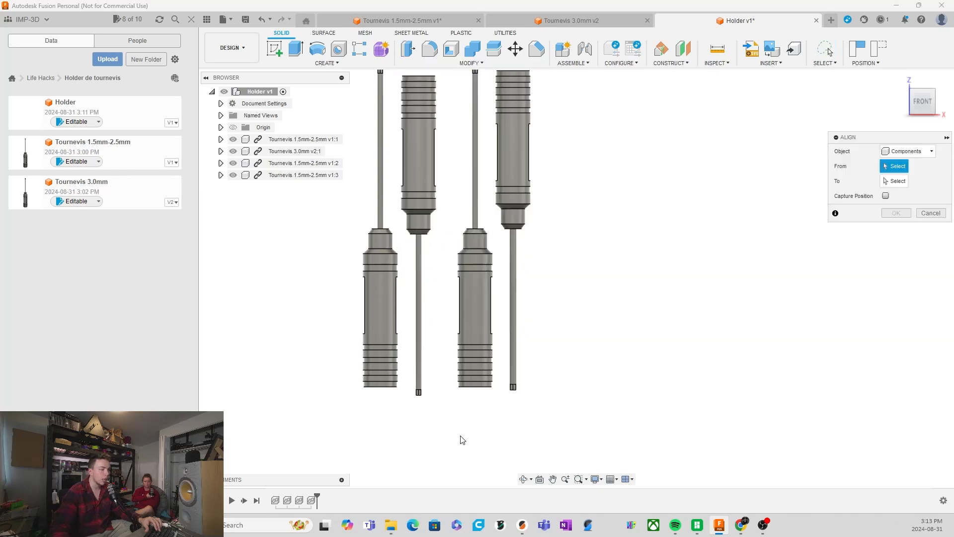
shift+middle_drag(461, 439, 437, 321)
scroll(406, 234, up, 3)
scroll(419, 212, up, 8)
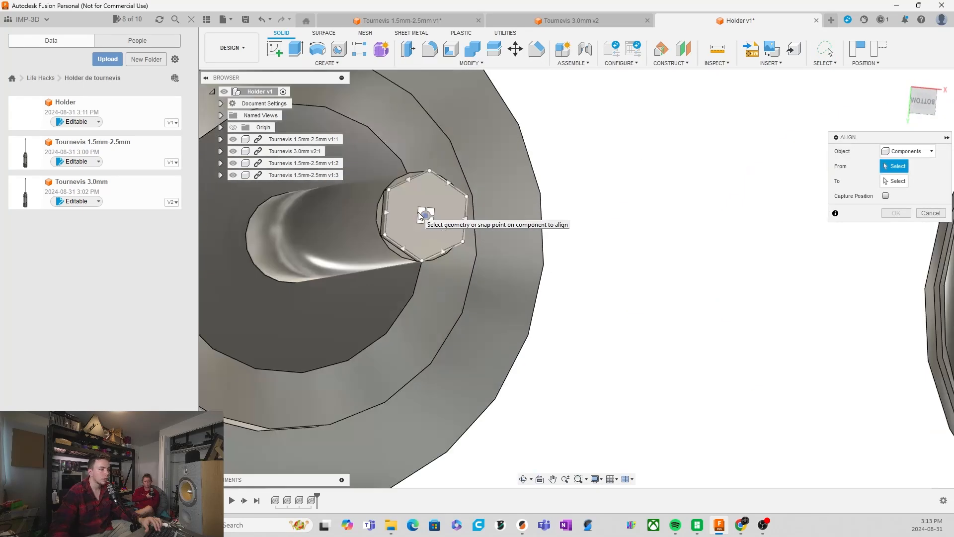
click(430, 218)
scroll(555, 318, down, 8)
scroll(433, 291, up, 1)
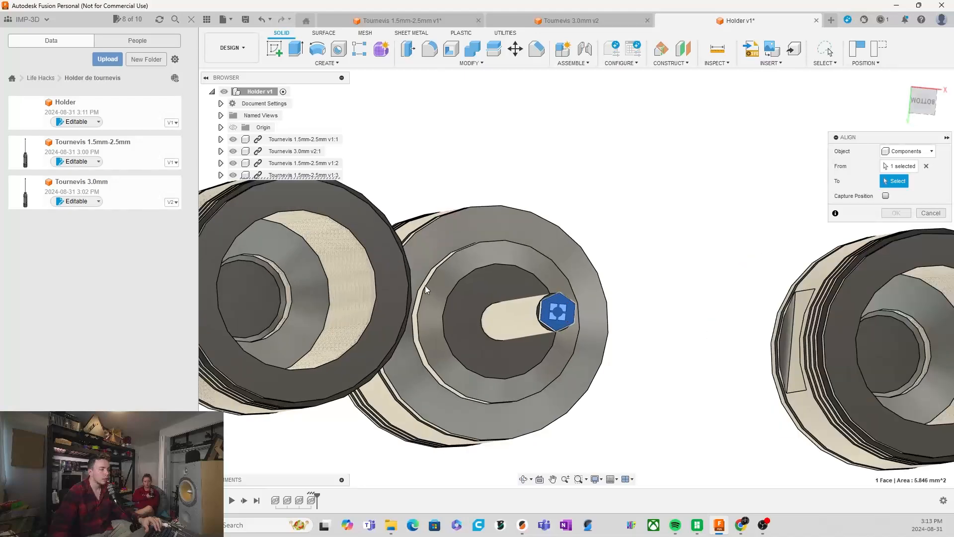
shift+middle_drag(425, 285, 395, 351)
scroll(477, 266, down, 4)
scroll(478, 258, down, 2)
middle_drag(362, 377, 389, 340)
scroll(418, 342, up, 3)
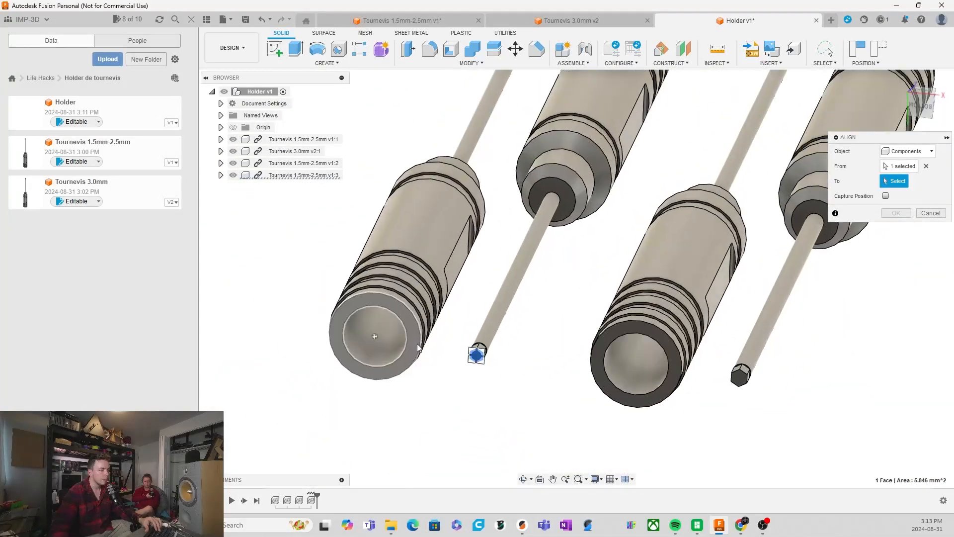
click(415, 338)
scroll(447, 361, down, 3)
shift+middle_drag(504, 398, 516, 435)
scroll(475, 204, down, 3)
shift+middle_drag(481, 323, 502, 365)
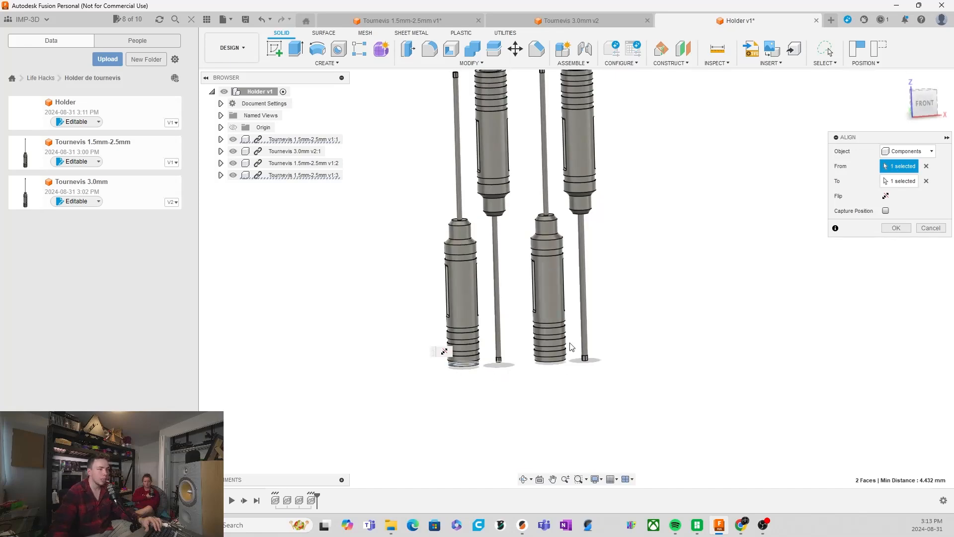
Align the flipped 1.5mm-2.5mm copy's handle end face with the hex tip face of the second upright 1.5mm-2.5mm screwdriver.
shift+middle_drag(579, 396, 582, 467)
scroll(520, 110, up, 3)
scroll(511, 132, up, 3)
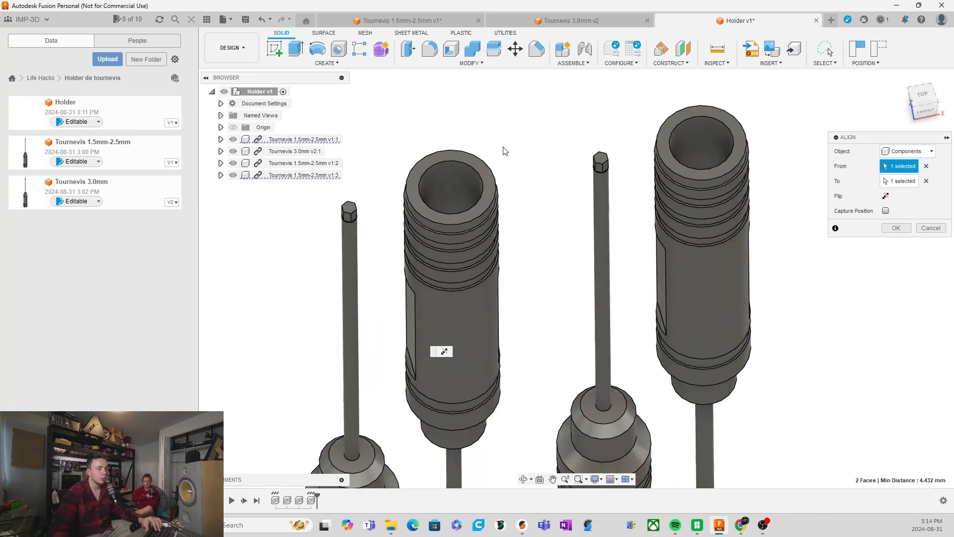
click(490, 181)
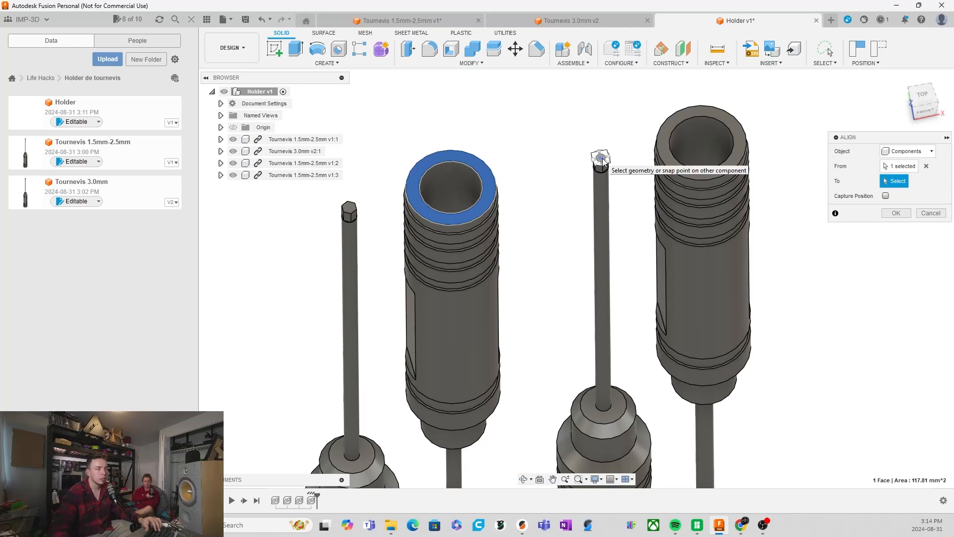
click(602, 160)
shift+middle_drag(549, 176, 514, 126)
scroll(513, 126, down, 5)
scroll(588, 390, up, 3)
shift+middle_drag(552, 241, 542, 179)
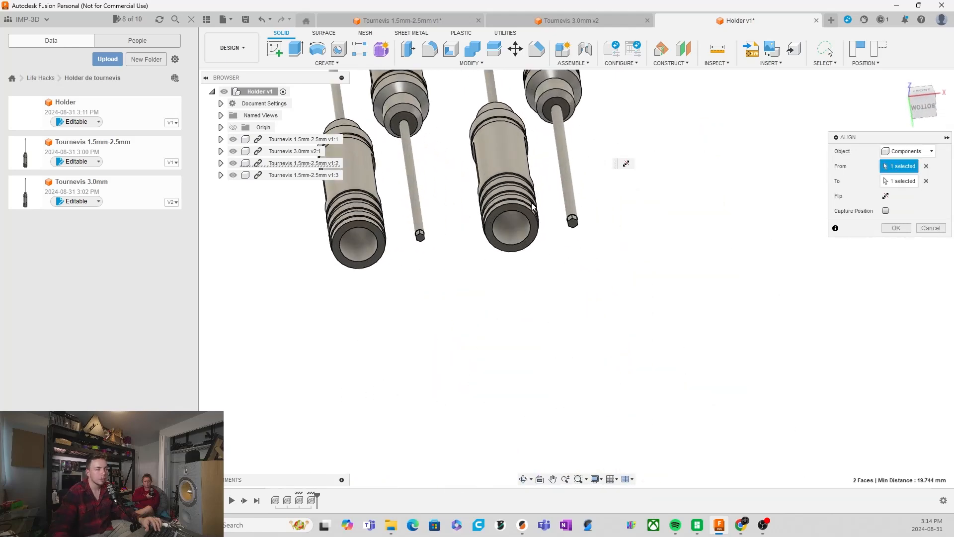
scroll(540, 240, up, 3)
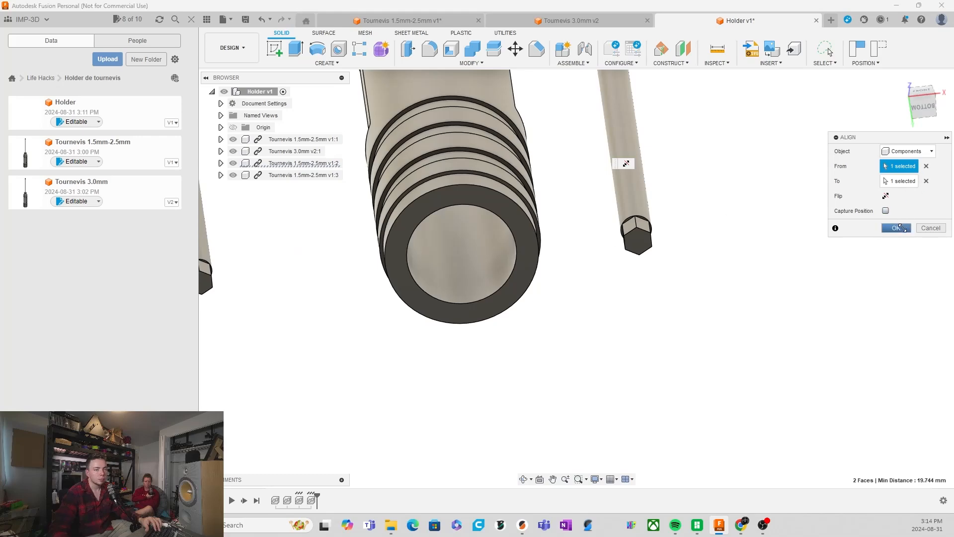
click(896, 228)
Align the handle end face of the second upright 1.5mm-2.5mm screwdriver with the hex tip face of the inverted 3.0mm screwdriver.
click(492, 63)
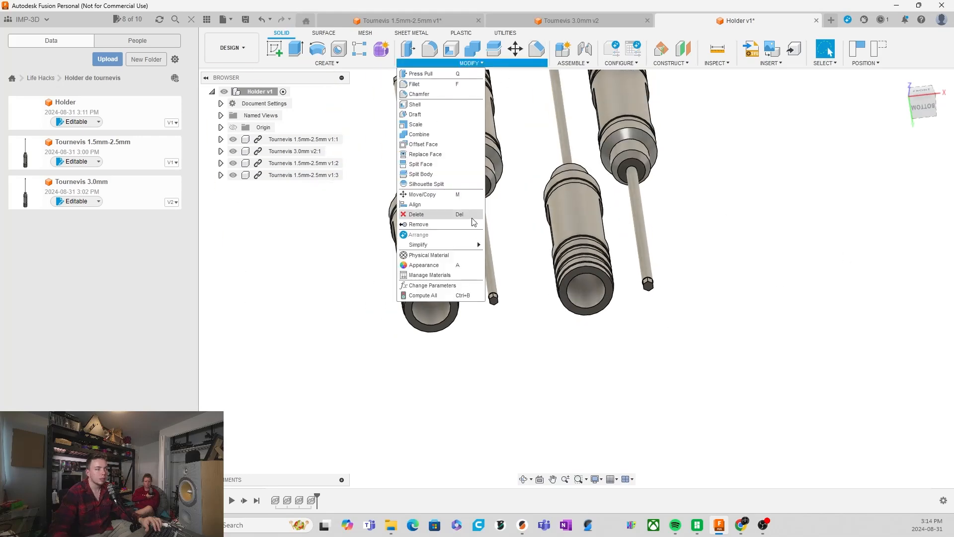
click(427, 204)
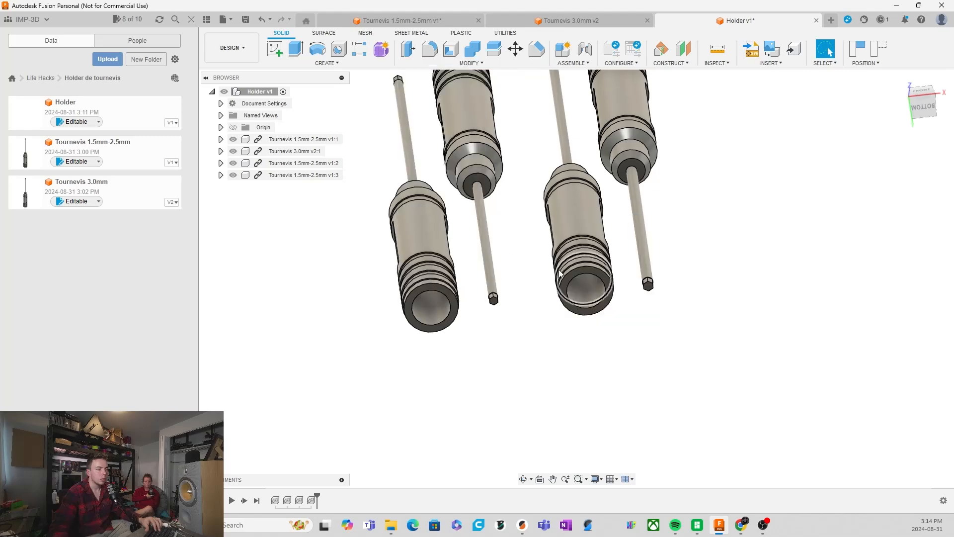
scroll(607, 283, up, 5)
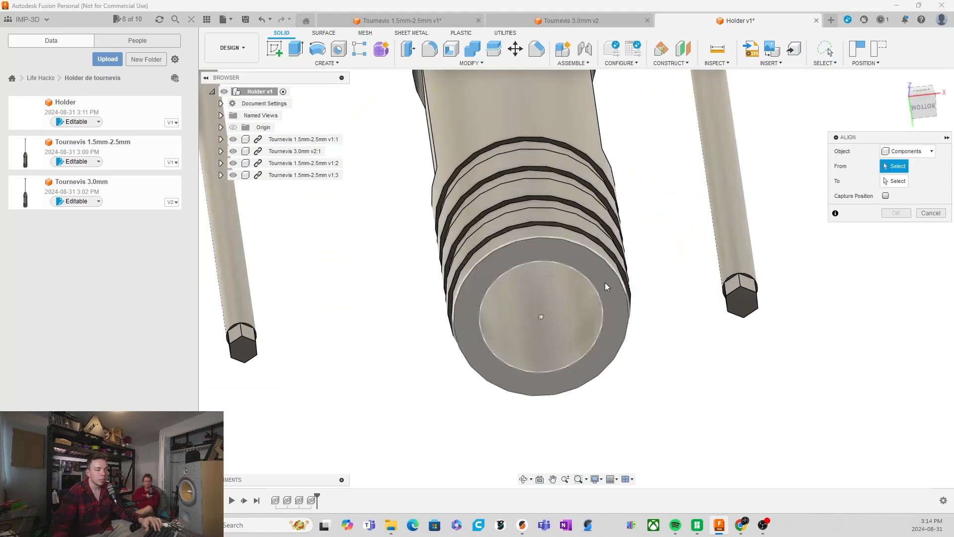
click(605, 282)
click(741, 301)
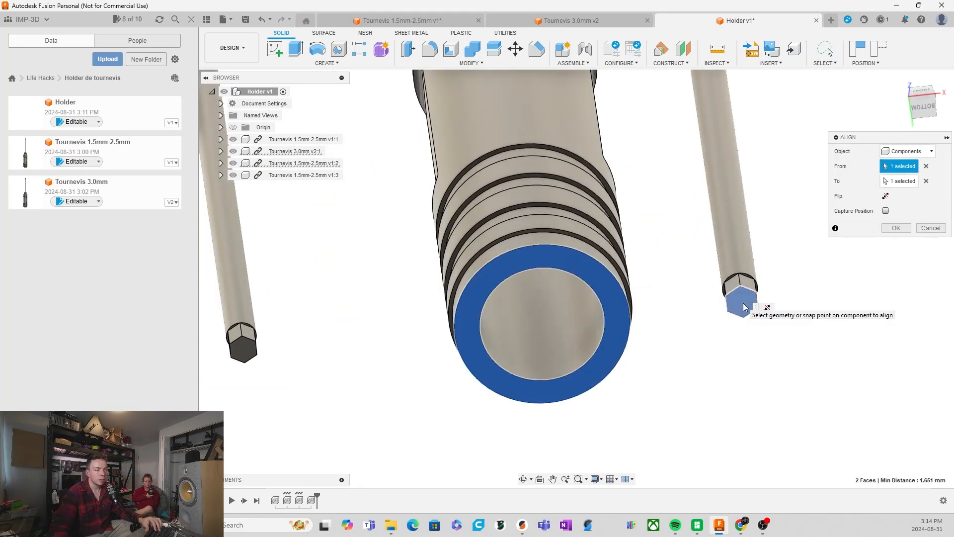
click(896, 228)
Realign the flipped copy's handle end face with the second upright screwdriver's tip face so it matches that screwdriver's new height.
scroll(733, 253, down, 5)
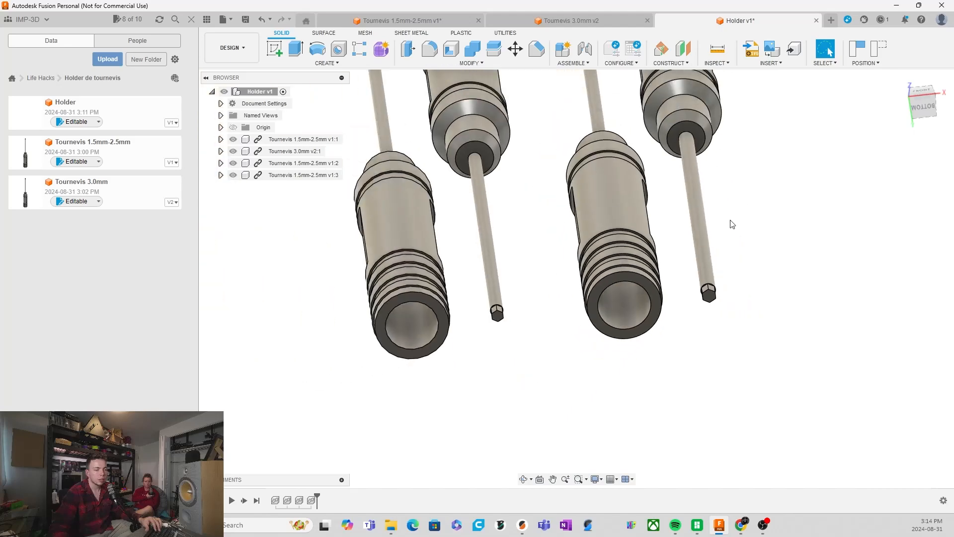
shift+middle_drag(731, 222, 736, 289)
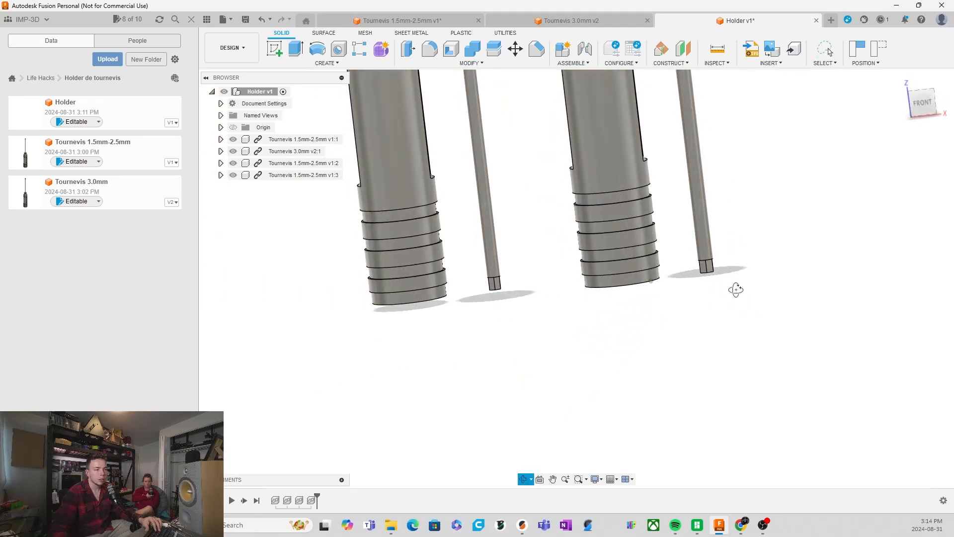
click(925, 102)
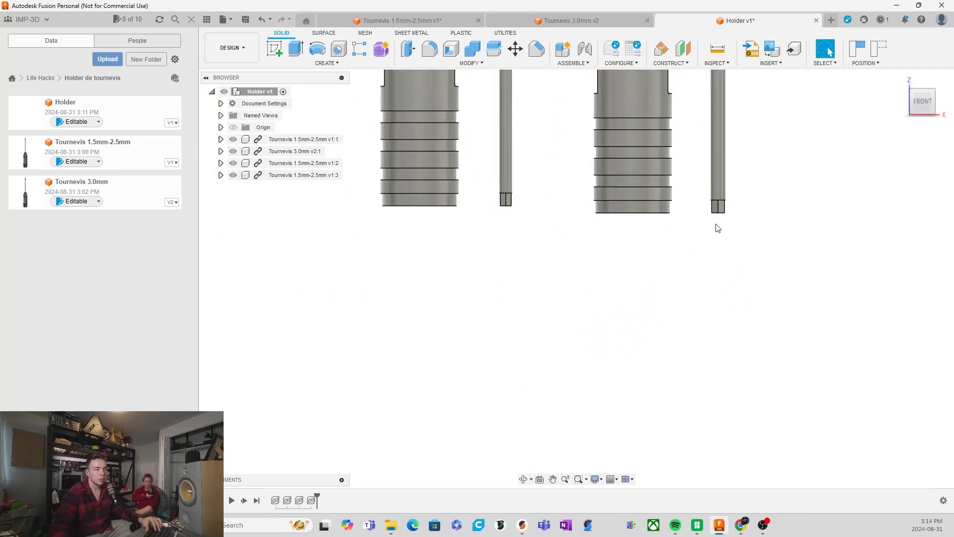
scroll(651, 241, down, 8)
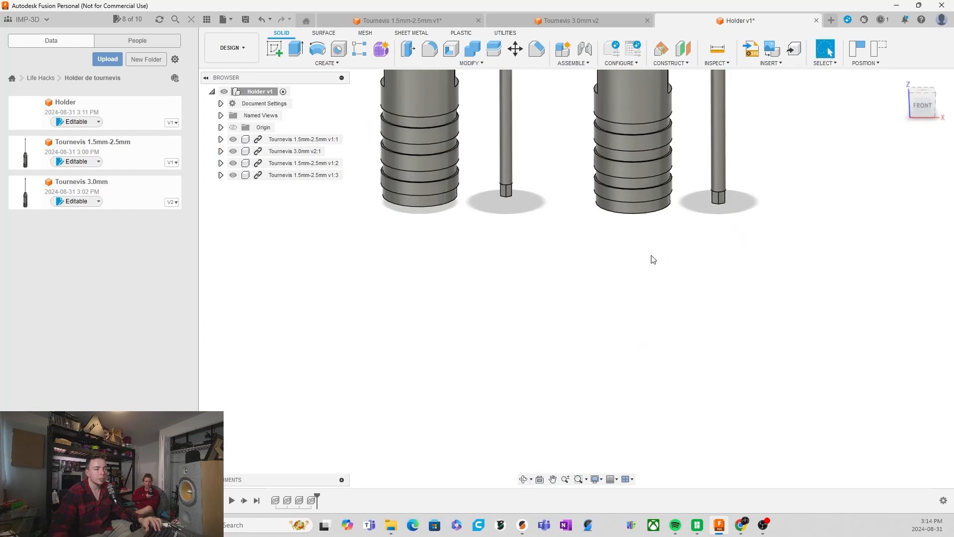
scroll(624, 142, up, 8)
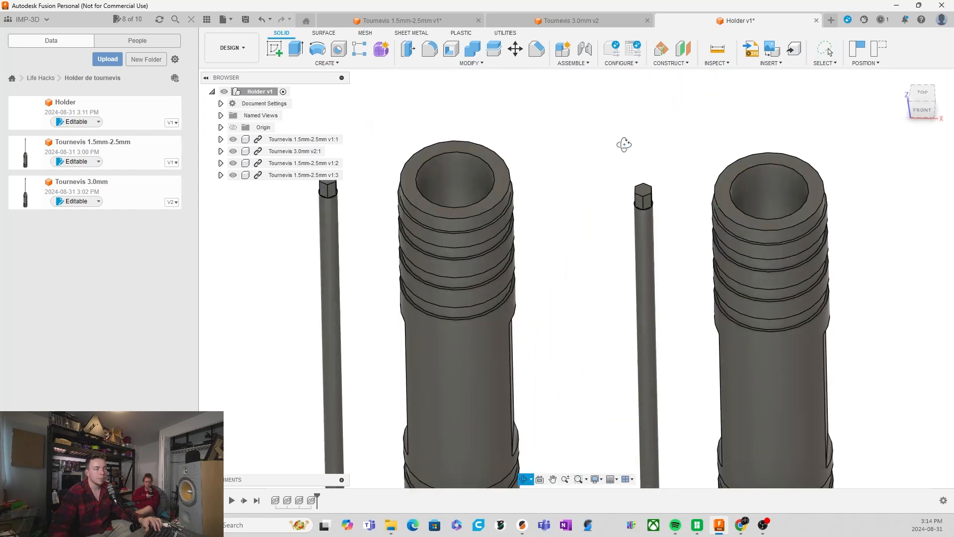
click(472, 64)
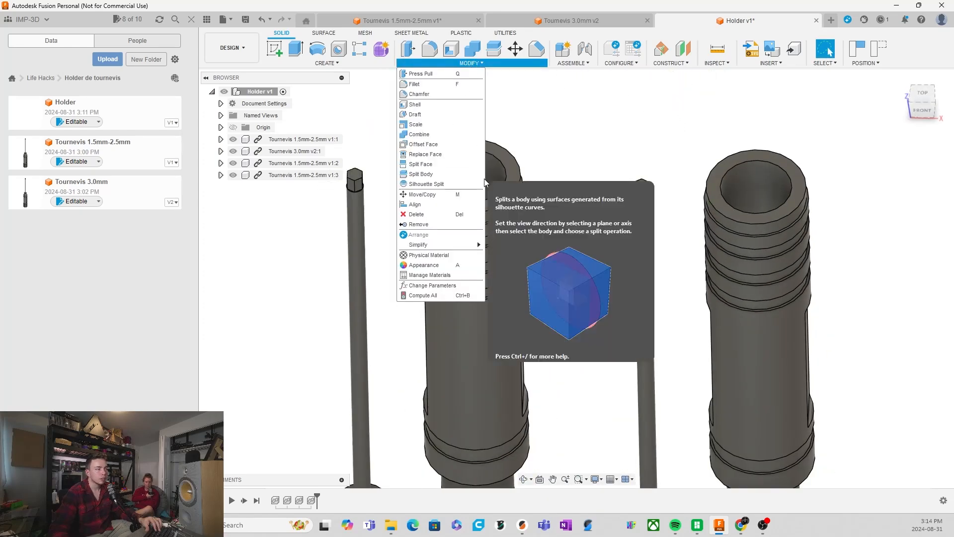
click(444, 205)
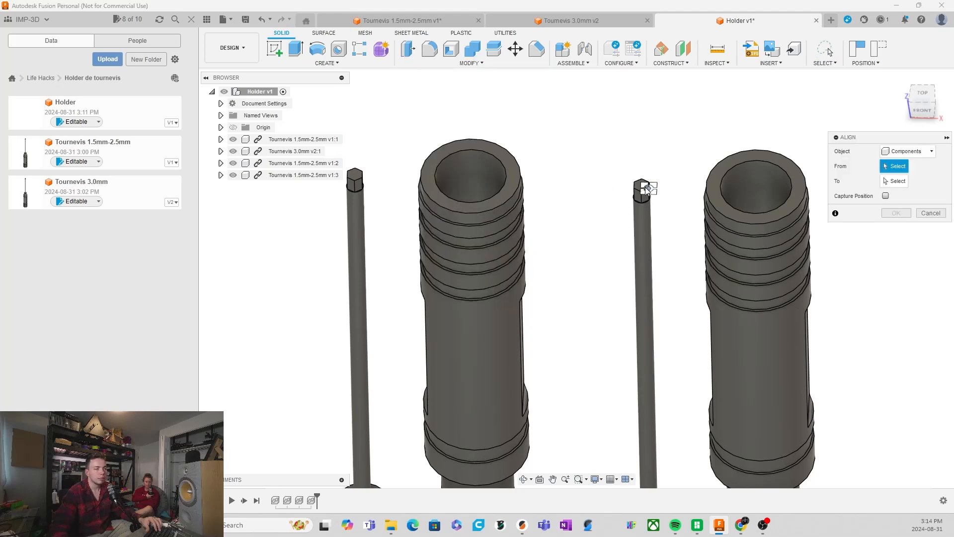
click(517, 180)
scroll(642, 187, up, 5)
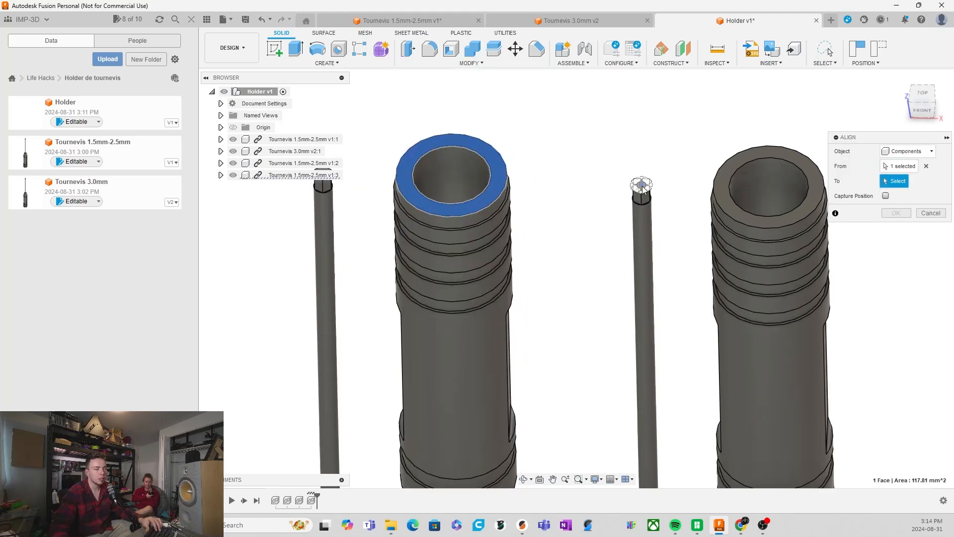
click(642, 189)
scroll(526, 192, down, 4)
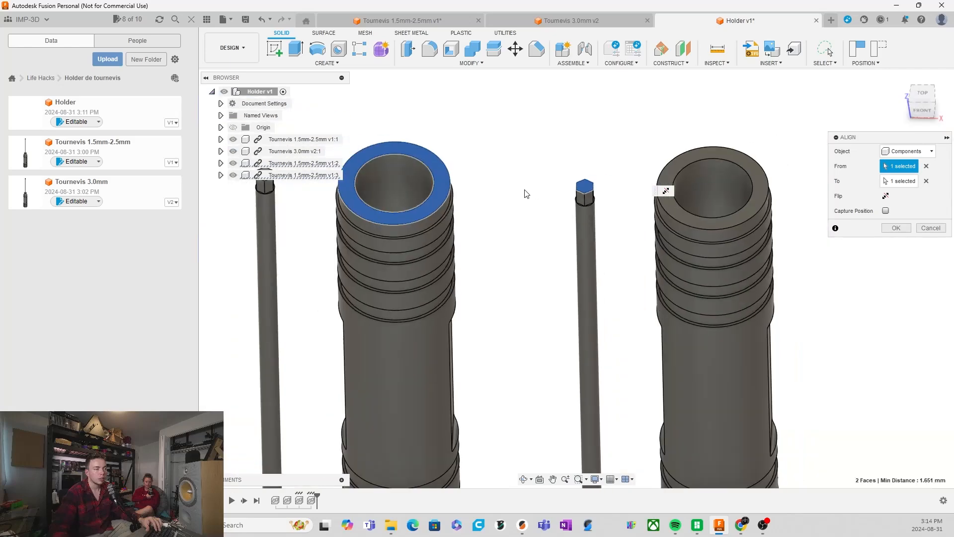
click(897, 227)
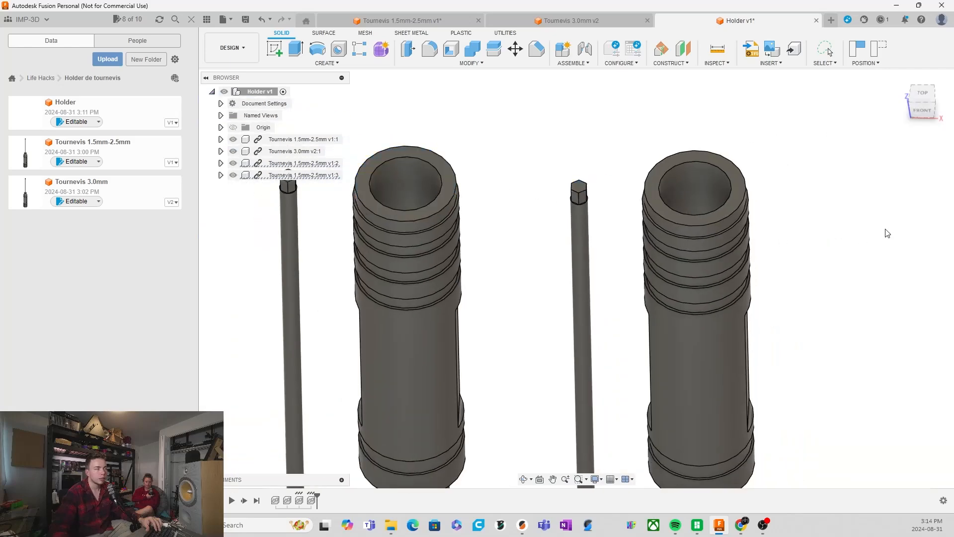
Align the handle end face of the first upright 1.5mm-2.5mm screwdriver with the hex tip face of the flipped copy.
scroll(510, 206, up, 2)
click(501, 63)
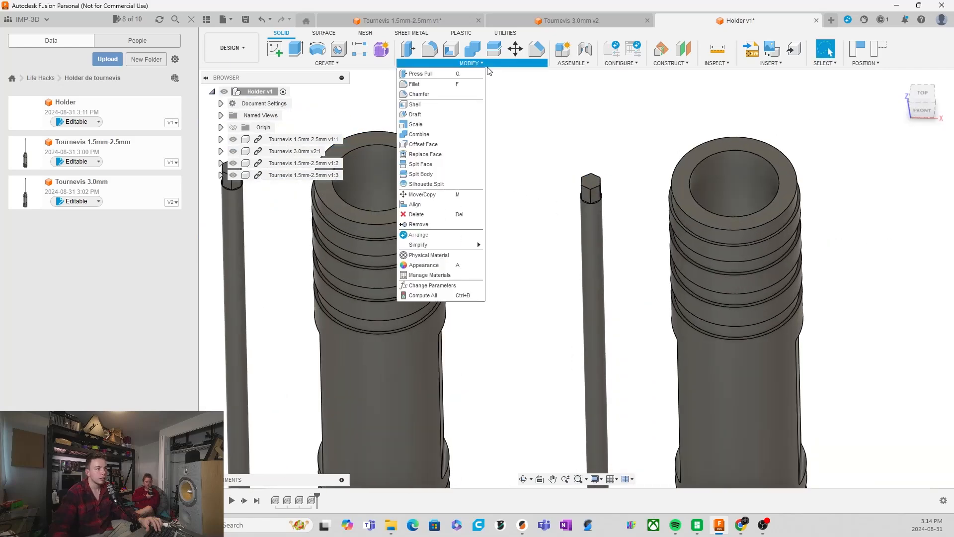
click(442, 204)
scroll(502, 190, down, 5)
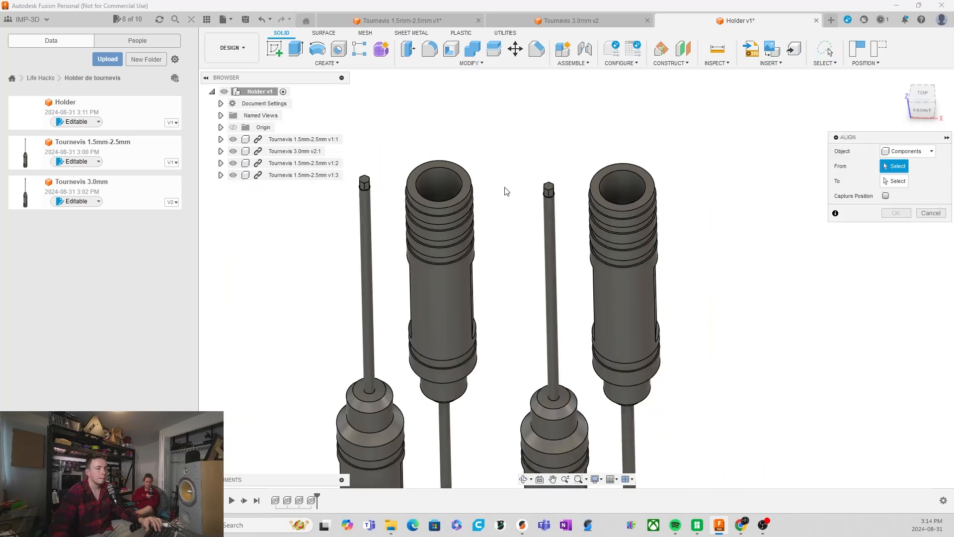
shift+middle_drag(494, 202, 518, 155)
shift+middle_drag(626, 216, 596, 214)
scroll(440, 309, up, 5)
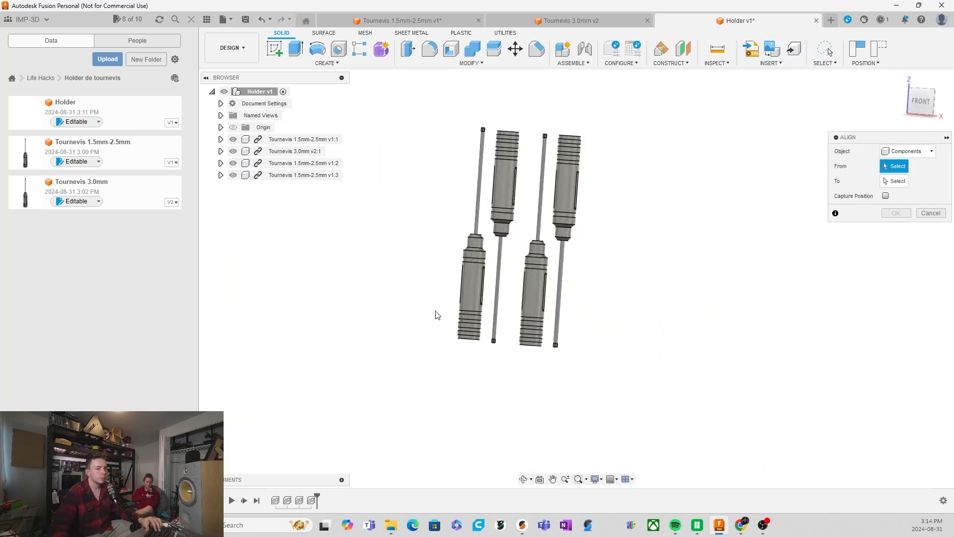
shift+middle_drag(506, 334, 488, 313)
click(465, 353)
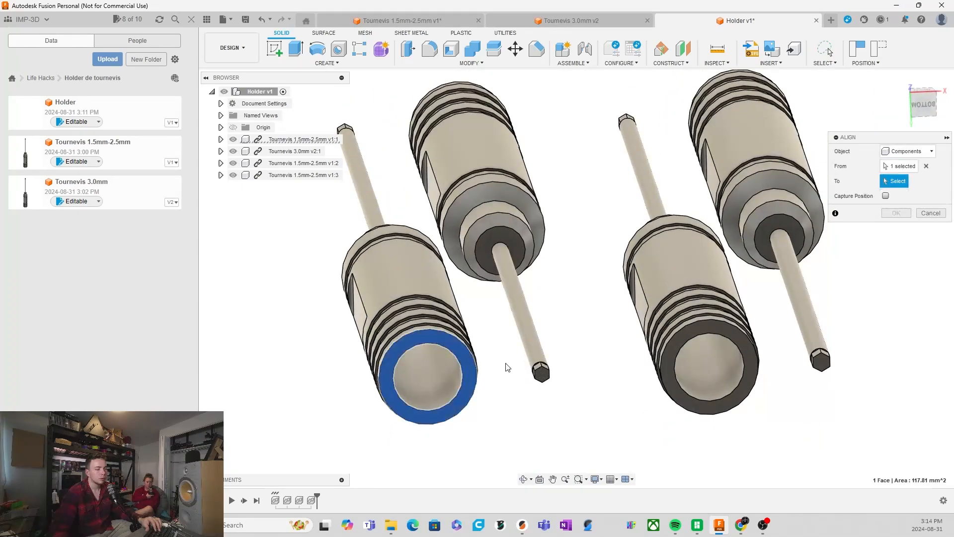
click(541, 375)
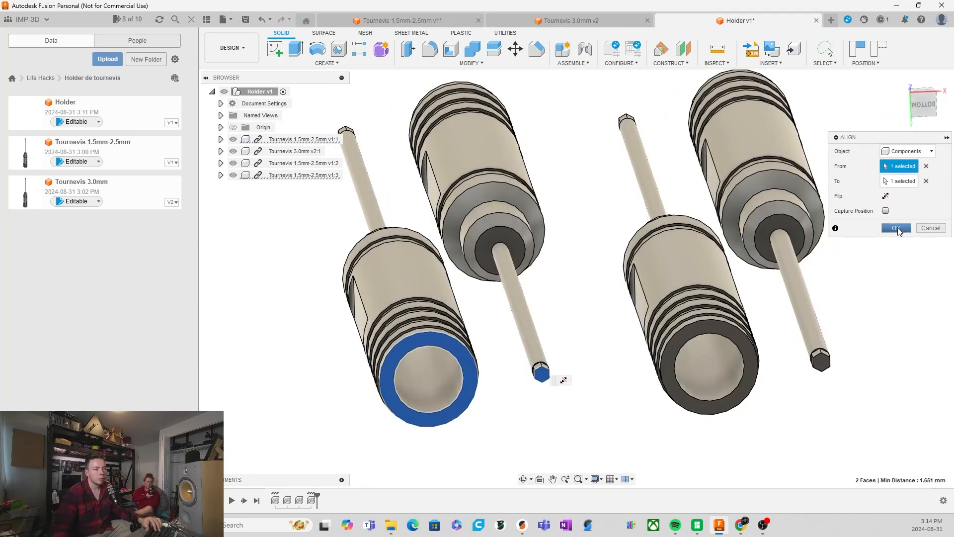
click(896, 228)
Move the flipped 1.5mm-2.5mm copy 5 mm along its X direction, closer to the first upright screwdriver.
scroll(658, 301, down, 3)
shift+middle_drag(603, 279, 599, 324)
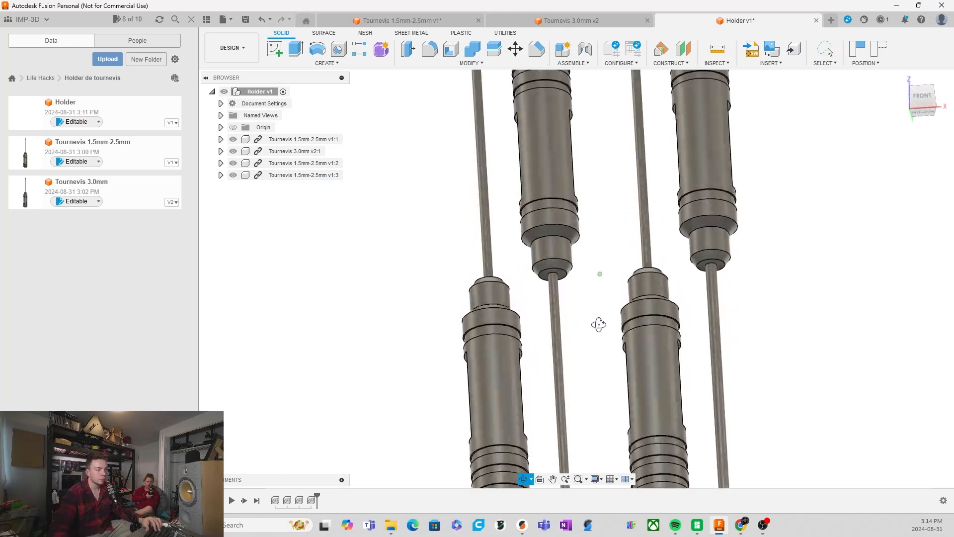
scroll(577, 314, down, 3)
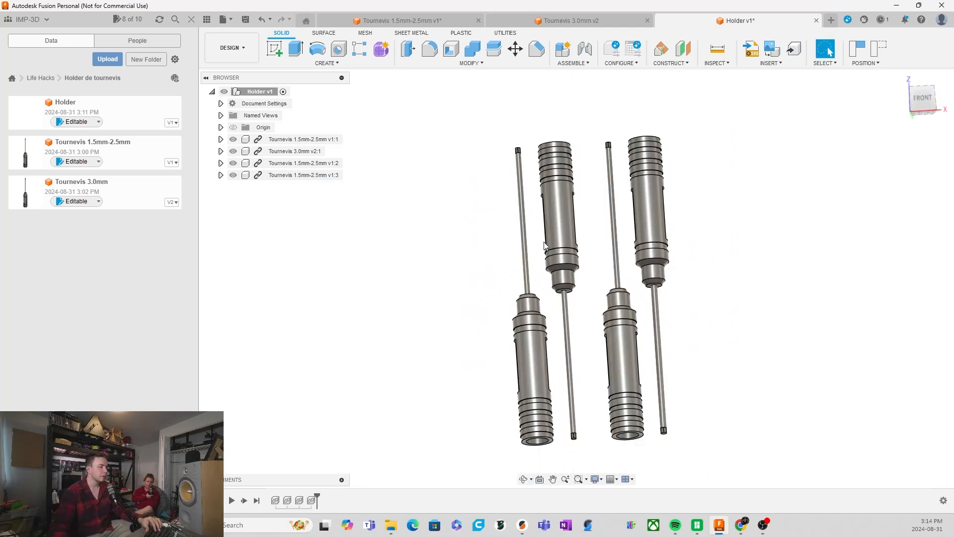
scroll(552, 232, up, 4)
scroll(558, 227, down, 4)
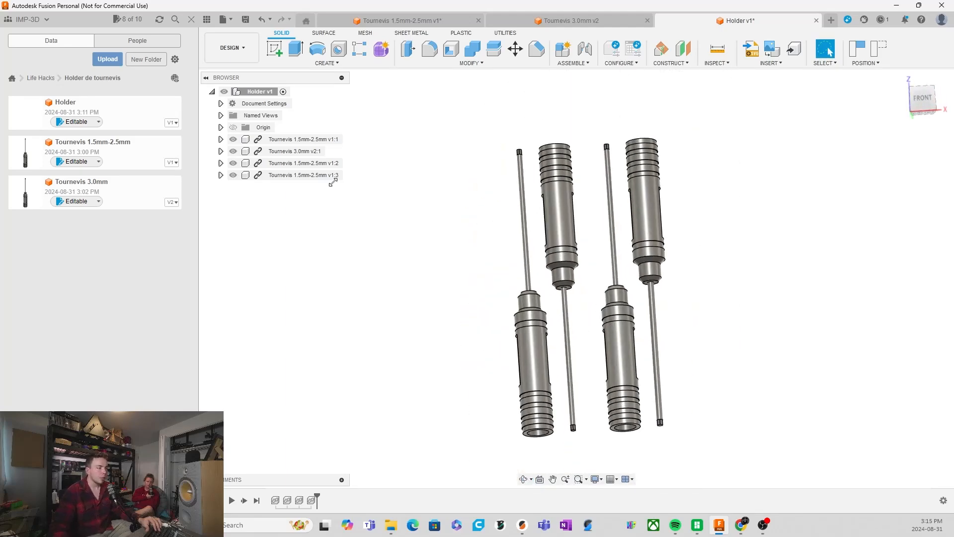
right_click(289, 176)
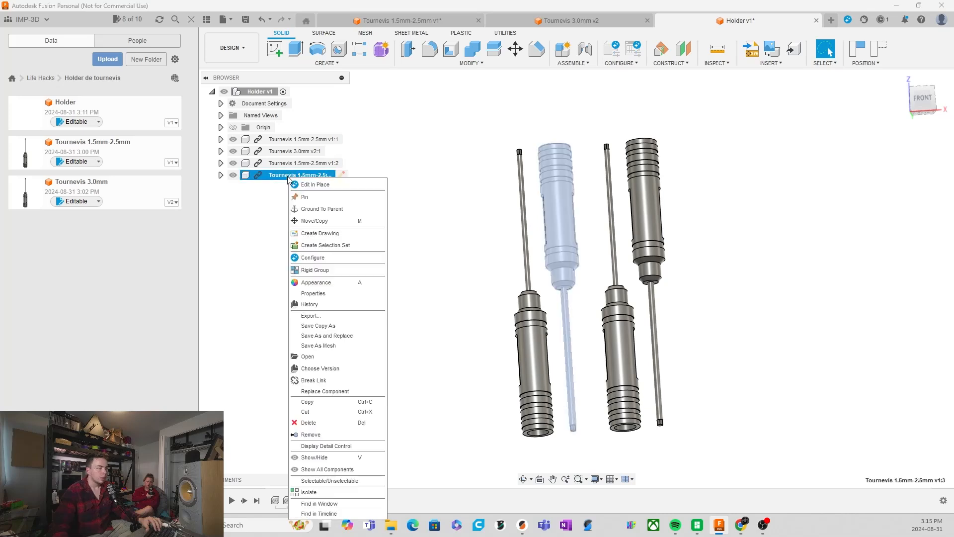
click(315, 221)
scroll(486, 230, down, 3)
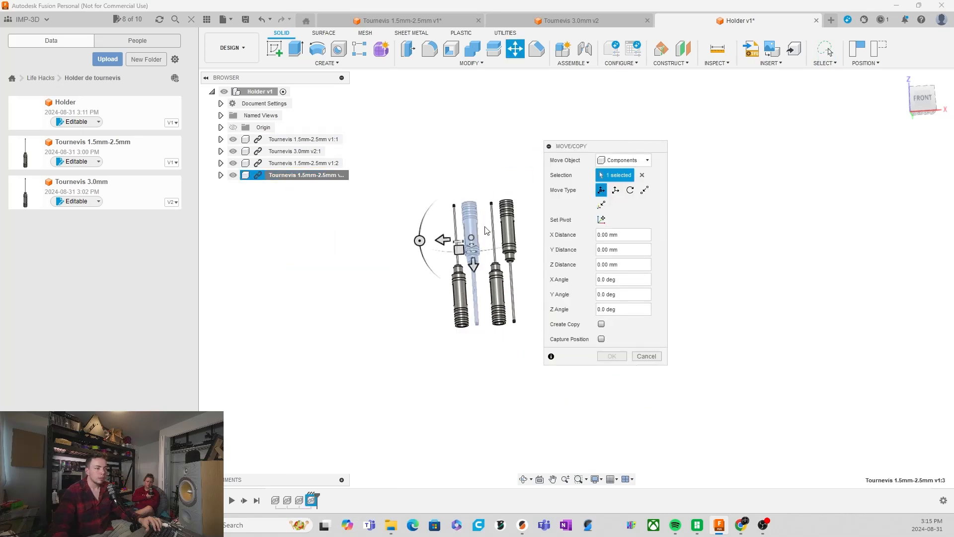
scroll(497, 225, up, 1)
click(923, 98)
scroll(427, 264, up, 4)
middle_drag(455, 270, 464, 273)
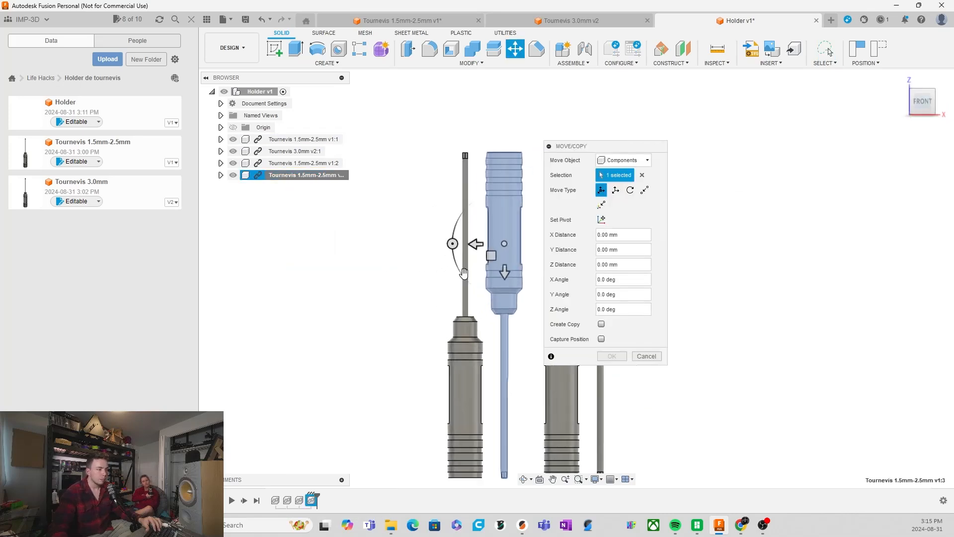
scroll(464, 274, up, 1)
scroll(388, 280, down, 3)
scroll(514, 250, up, 2)
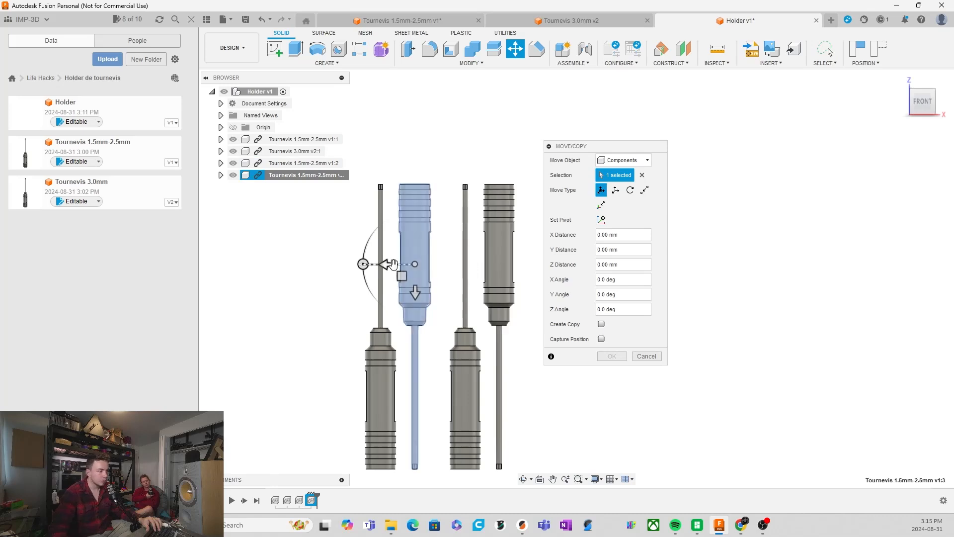
mouse_move(386, 265)
mouse_down()
mouse_move(357, 271)
mouse_move(386, 266)
mouse_move(372, 265)
mouse_move(380, 275)
mouse_up()
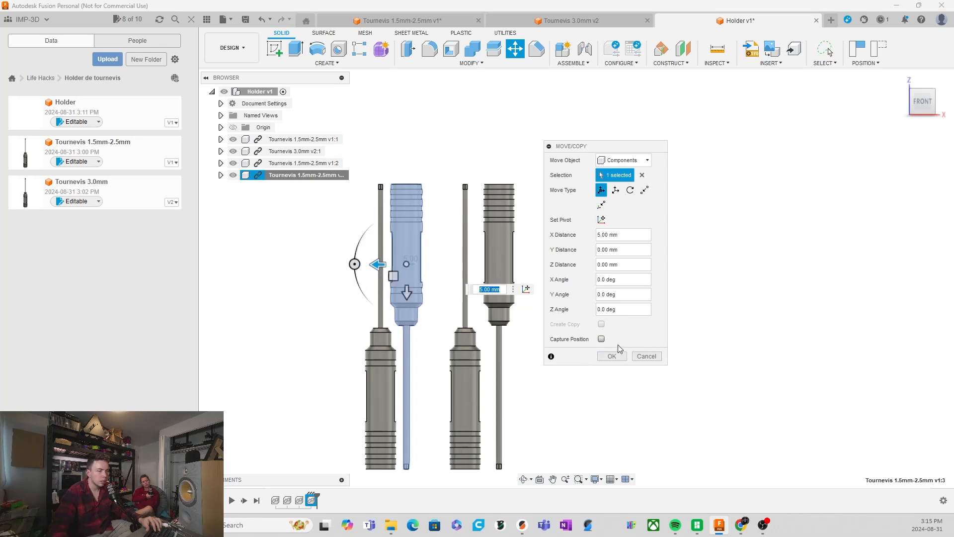
click(612, 356)
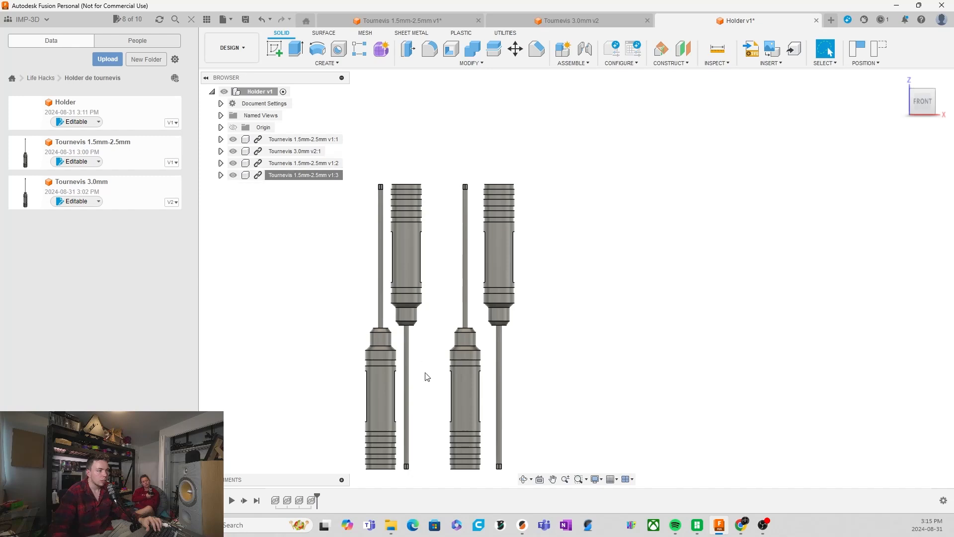
Move the second upright 1.5mm-2.5mm screwdriver -20 mm along X, beside the inverted 1.5mm-2.5mm copy.
click(468, 394)
right_click(304, 164)
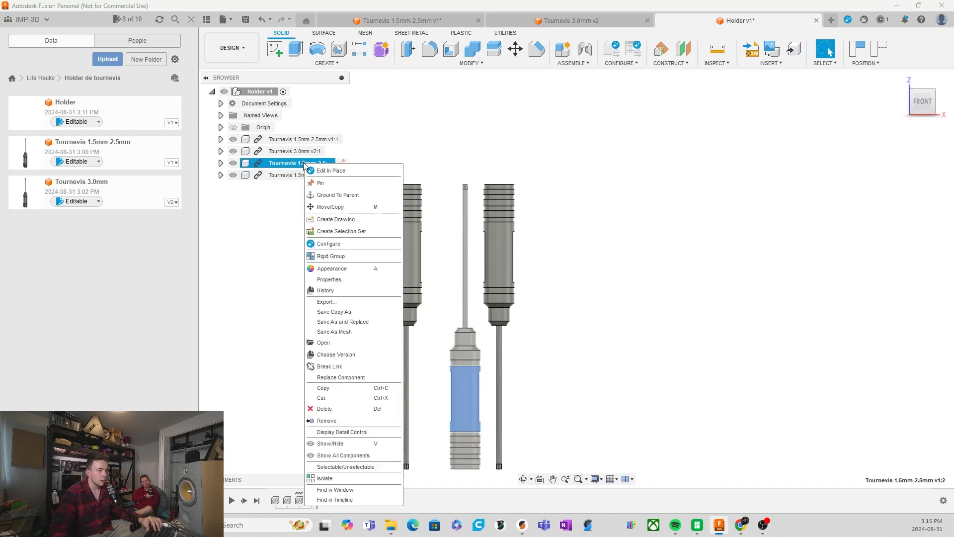
click(331, 207)
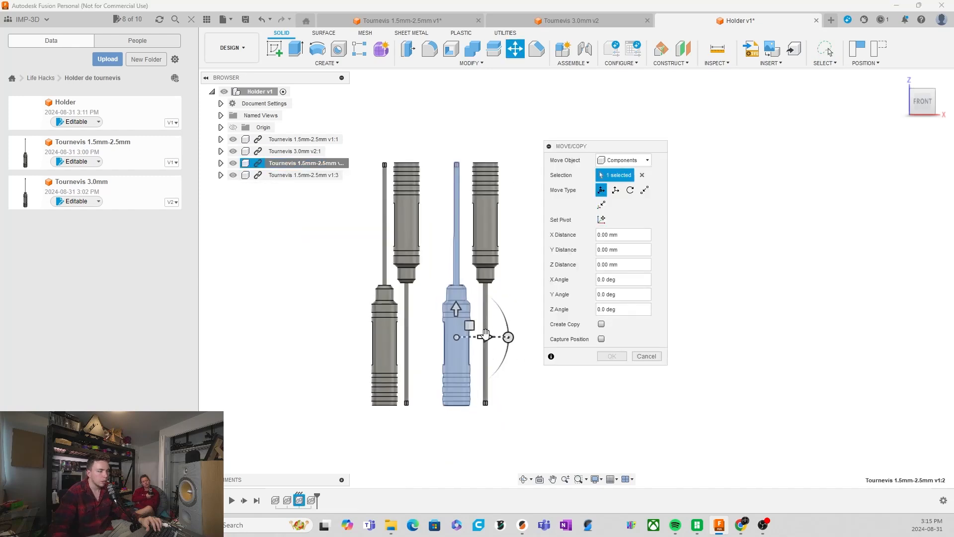
drag(485, 334, 414, 330)
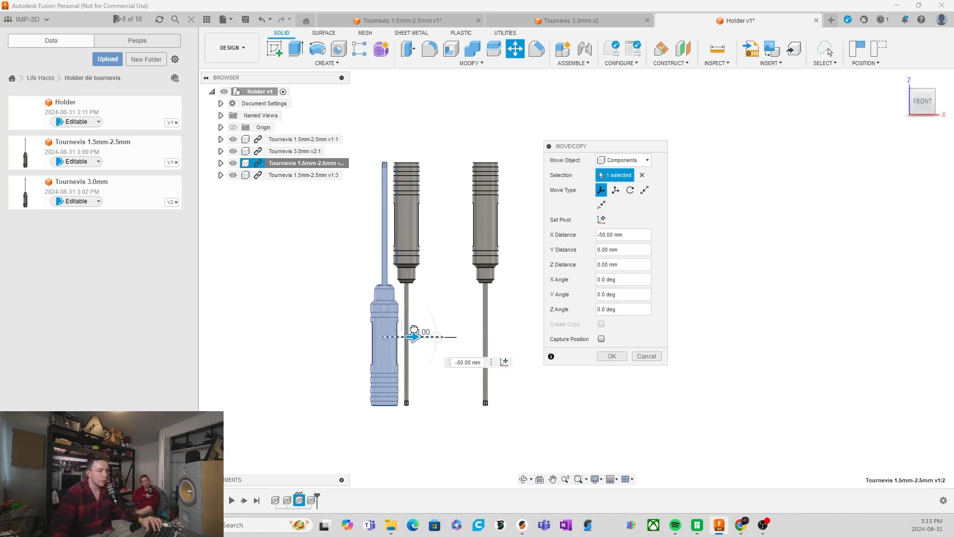
drag(414, 330, 456, 335)
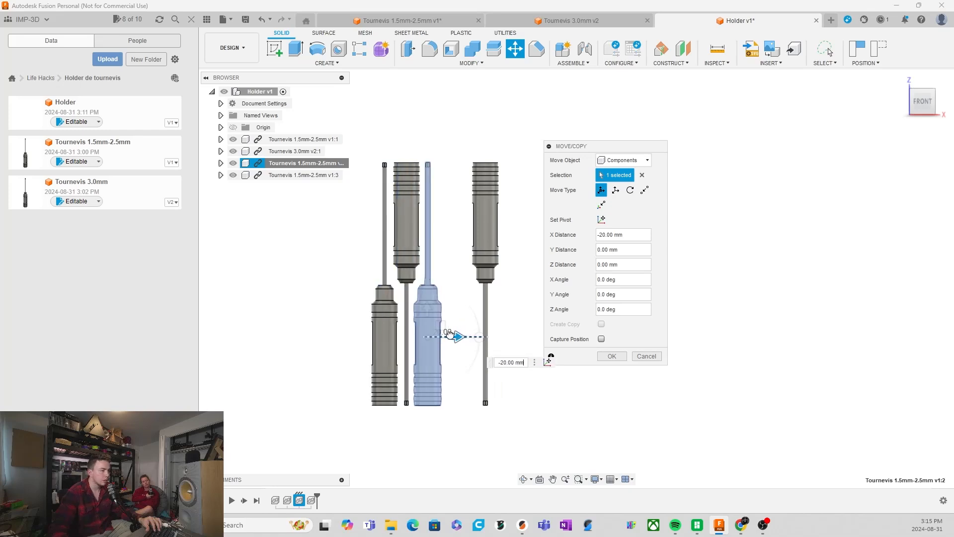
drag(450, 334, 423, 336)
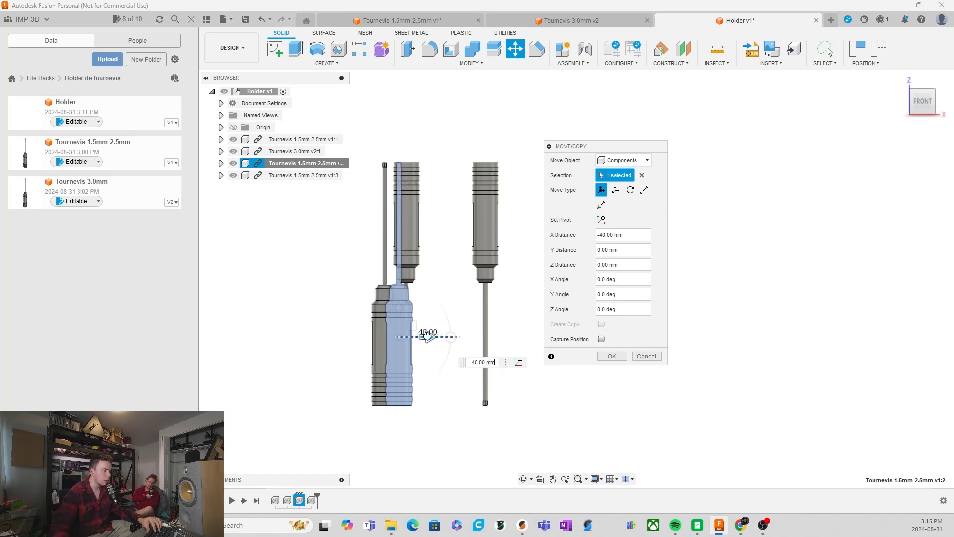
drag(434, 333, 452, 329)
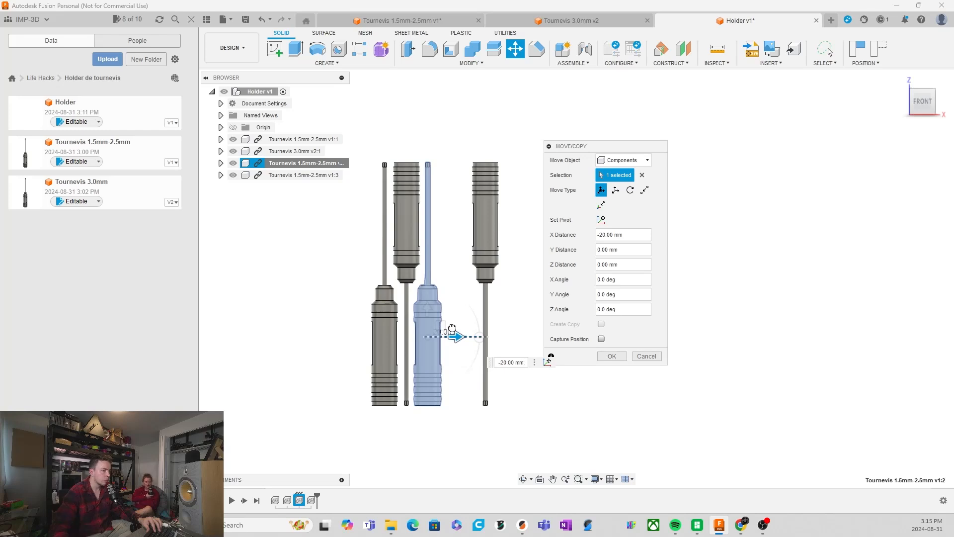
drag(452, 328, 453, 329)
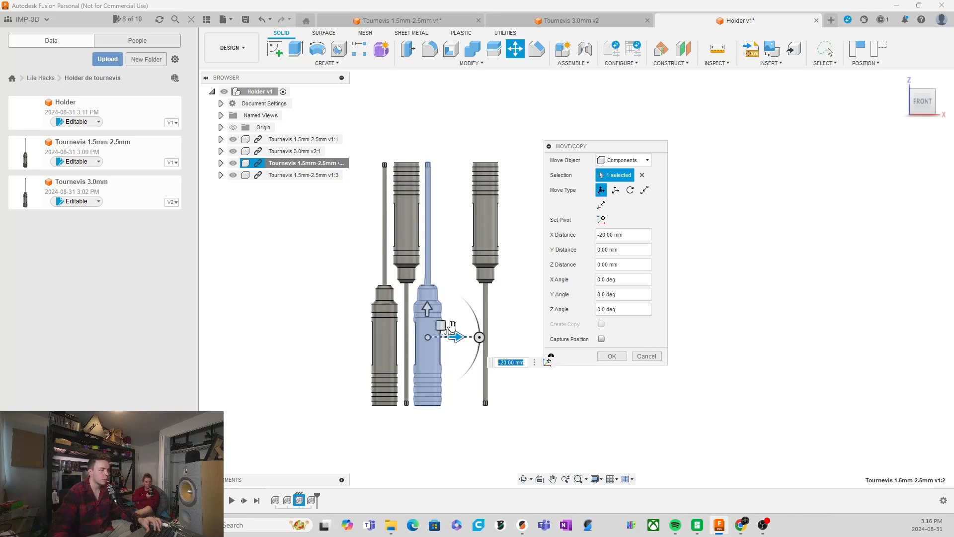
click(612, 356)
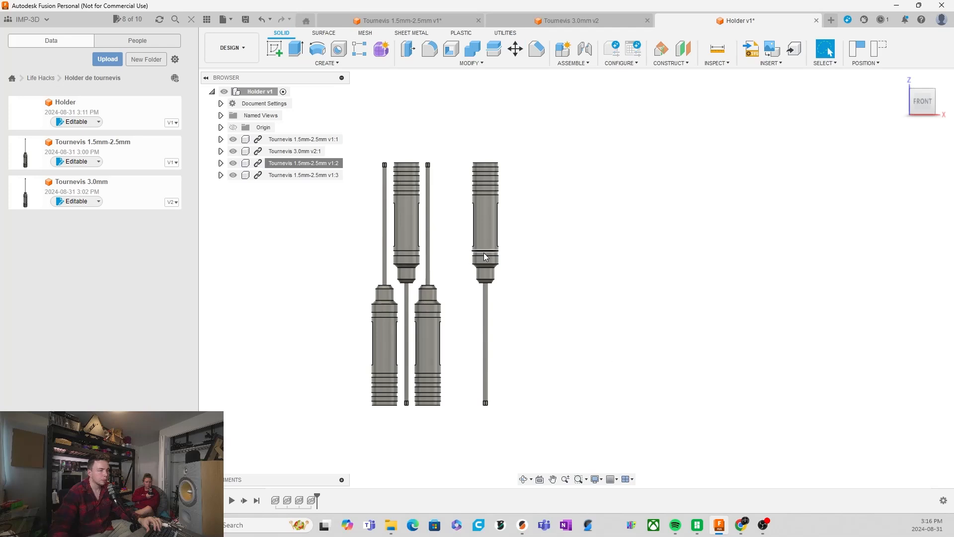
Move the inverted 3.0mm screwdriver 24 mm along its X direction, close to the second upright screwdriver.
right_click(312, 153)
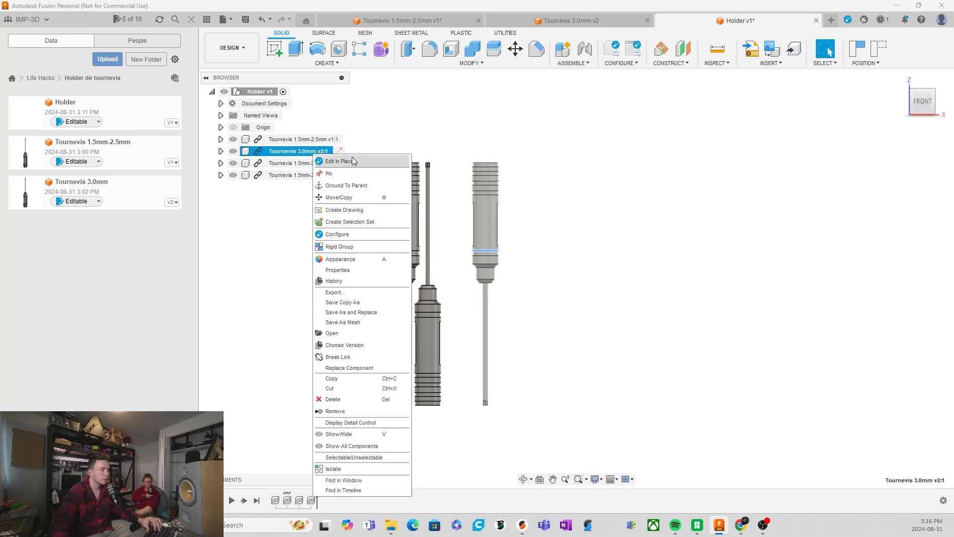
click(362, 198)
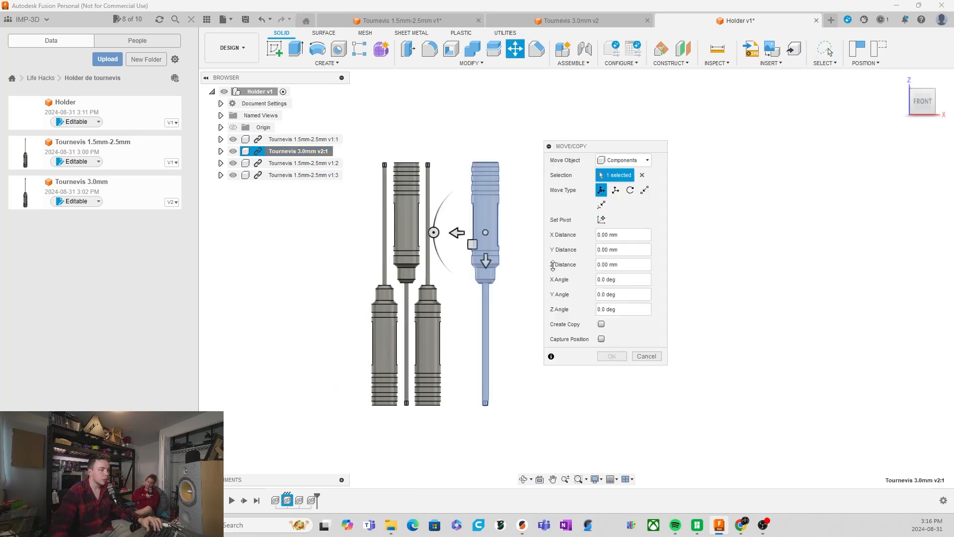
drag(460, 232, 428, 244)
scroll(428, 242, up, 5)
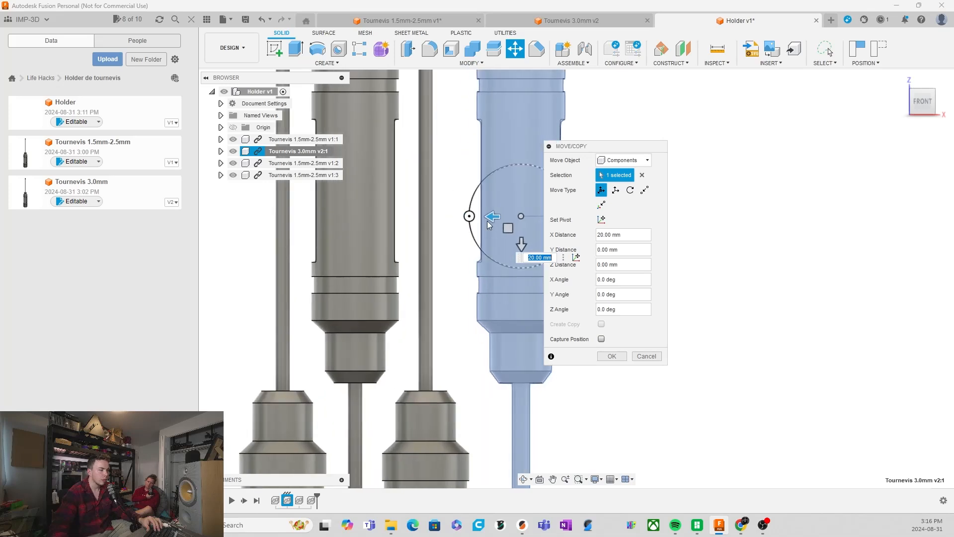
drag(492, 223, 476, 222)
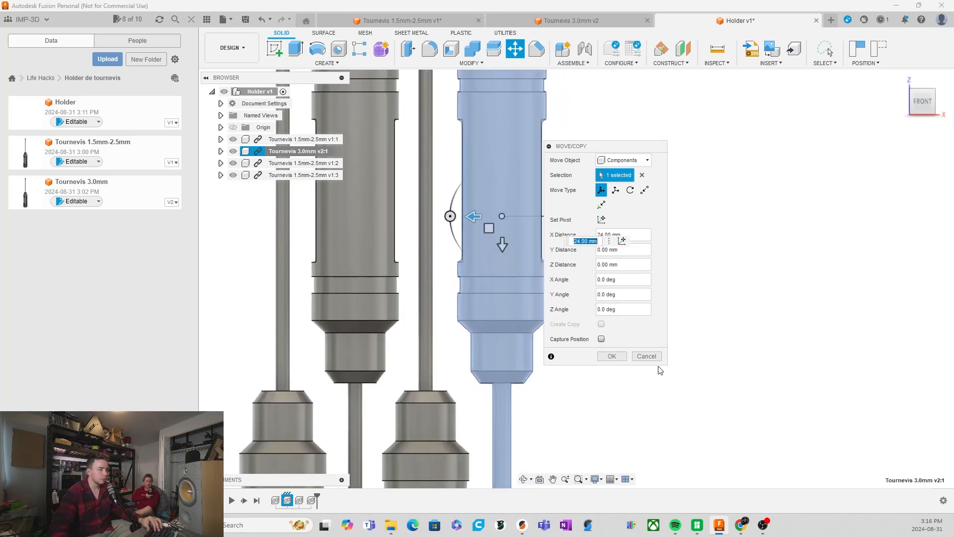
scroll(431, 326, down, 4)
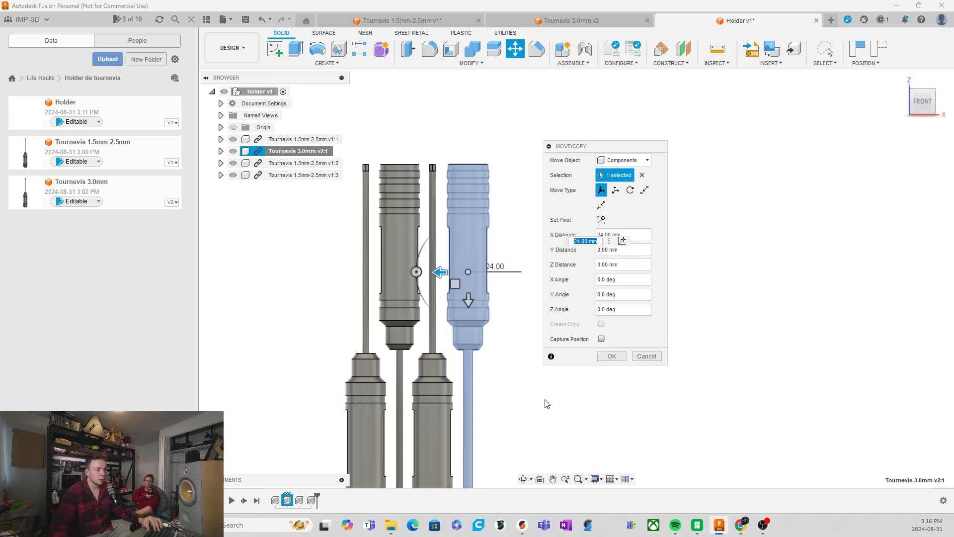
click(612, 356)
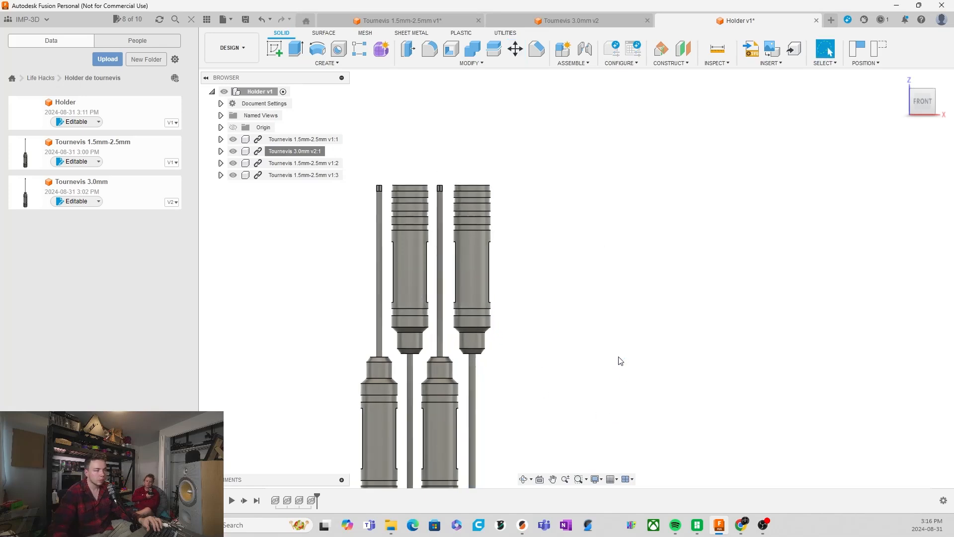
scroll(446, 406, down, 3)
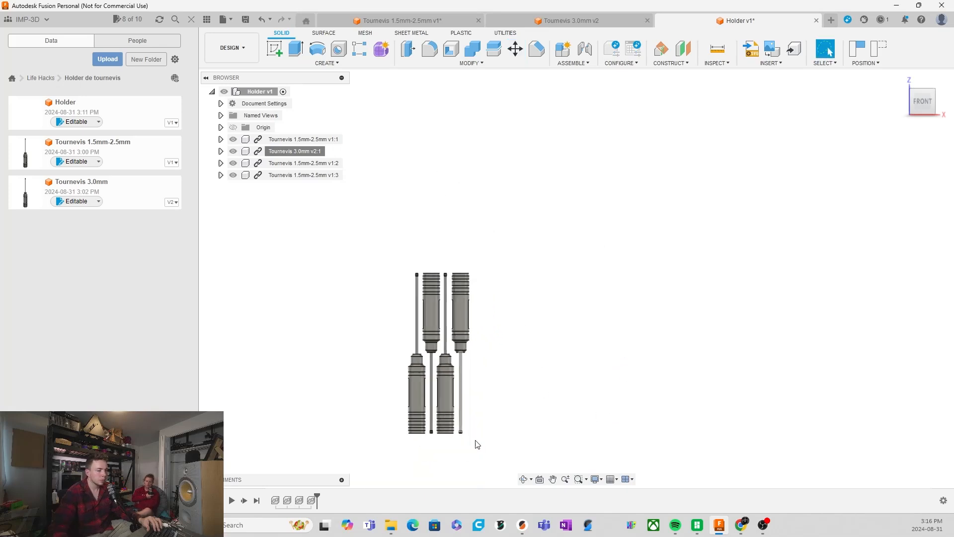
scroll(481, 457, up, 1)
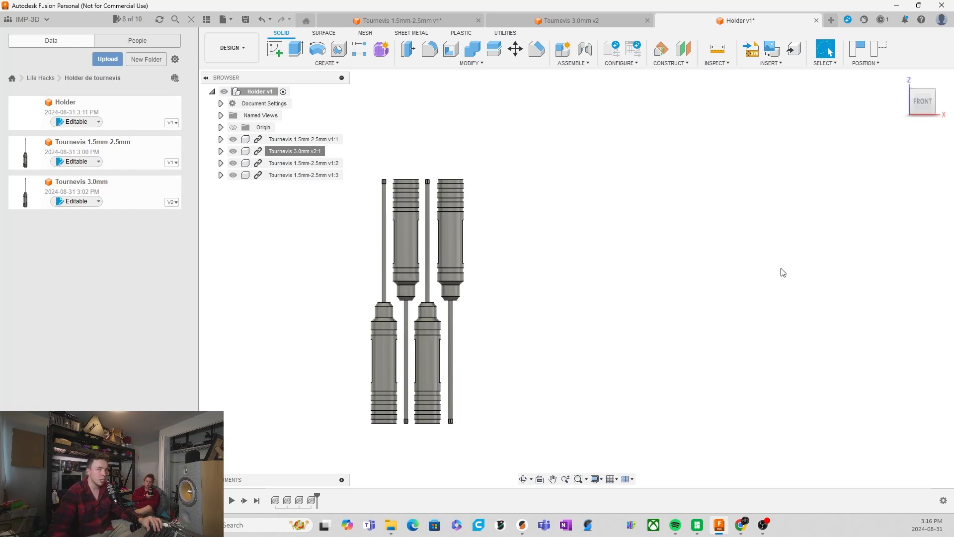
Roll the timeline back to just after the first 1.5mm-2.5mm screwdriver's insertion and start a sketch on its handle face around the shaft.
mouse_move(318, 498)
mouse_down()
mouse_move(271, 497)
mouse_move(280, 498)
mouse_up()
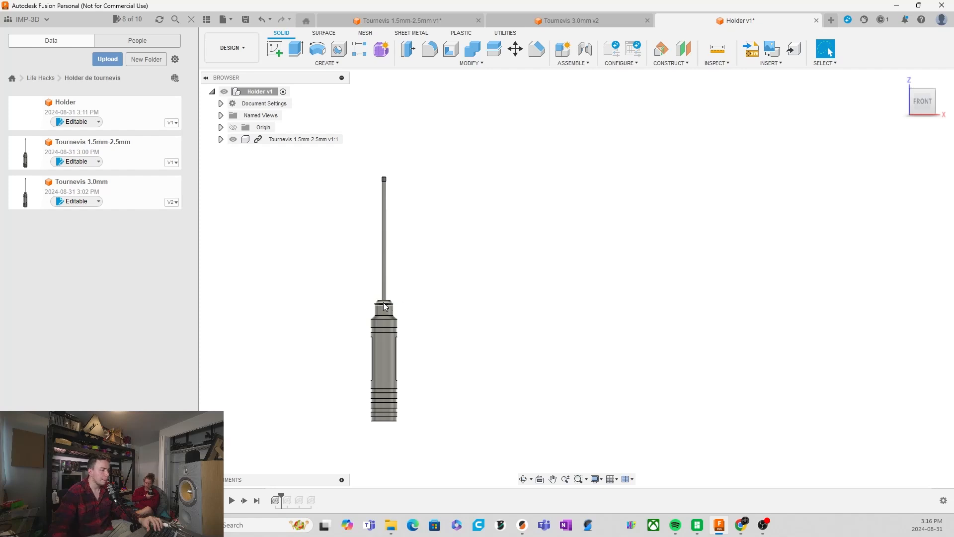
shift+middle_drag(545, 356, 539, 380)
scroll(378, 297, up, 2)
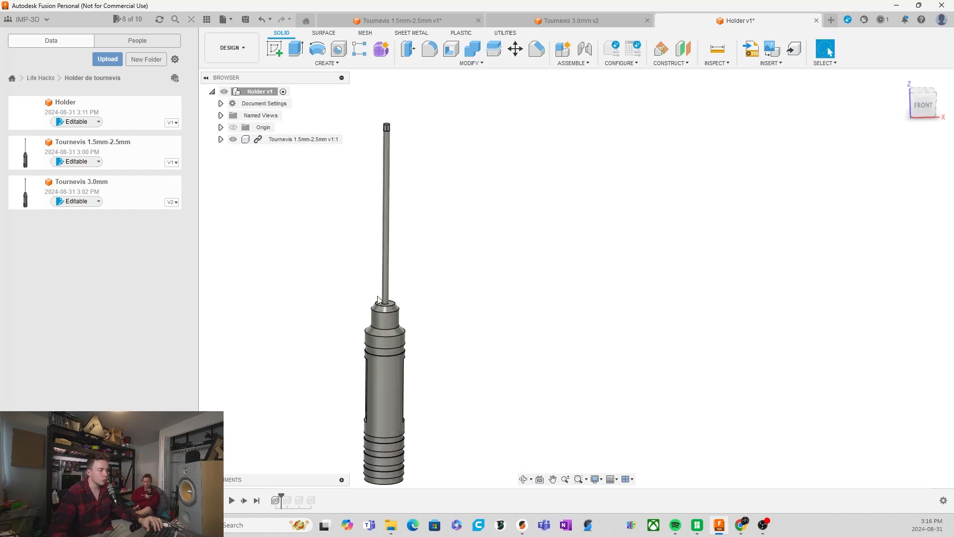
scroll(378, 298, up, 1)
shift+middle_drag(776, 126, 889, 125)
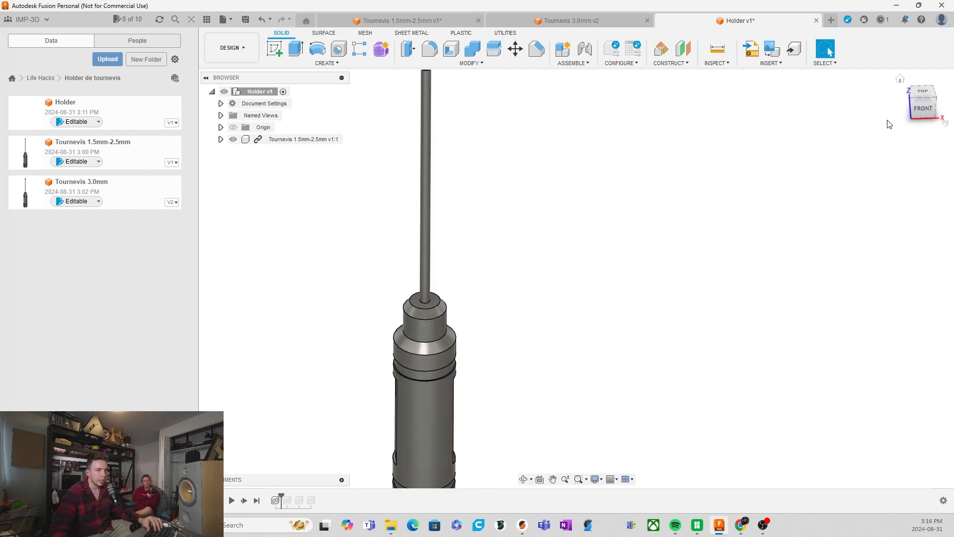
scroll(435, 304, up, 1)
click(434, 302)
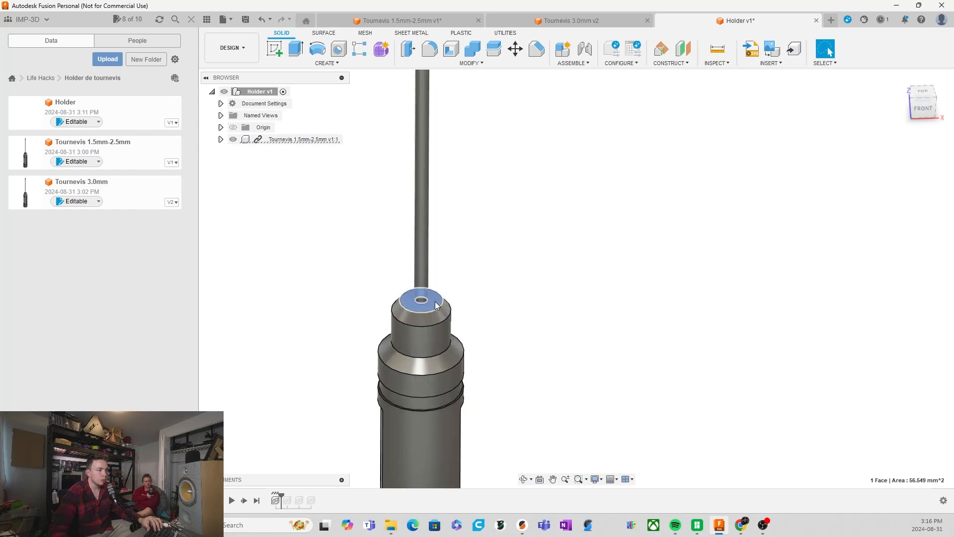
click(275, 50)
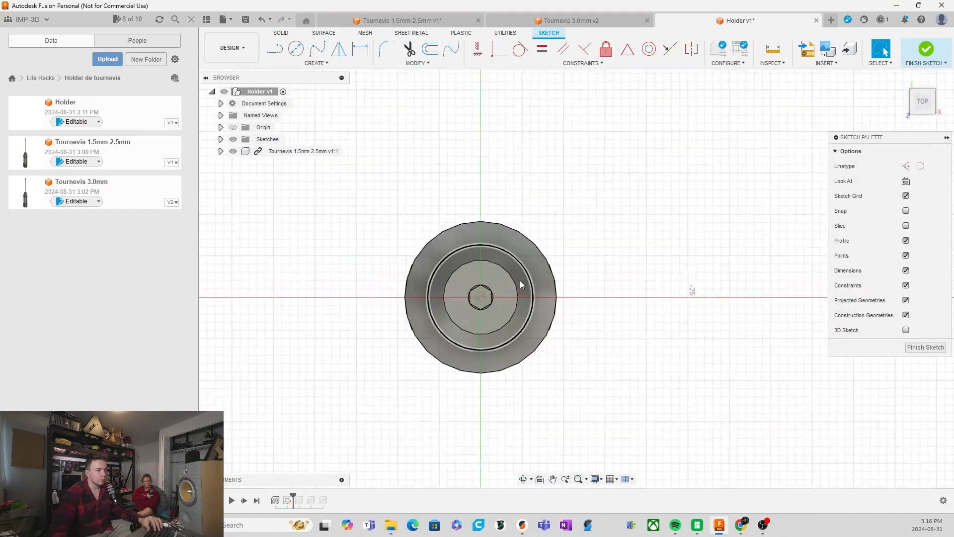
Place a sketch point at the centre of the screwdriver shaft.
click(311, 64)
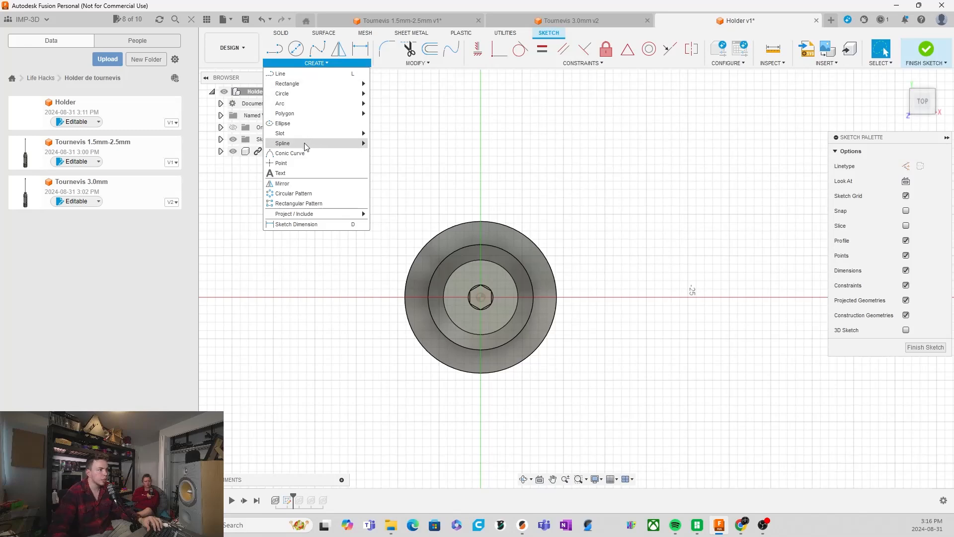
click(302, 165)
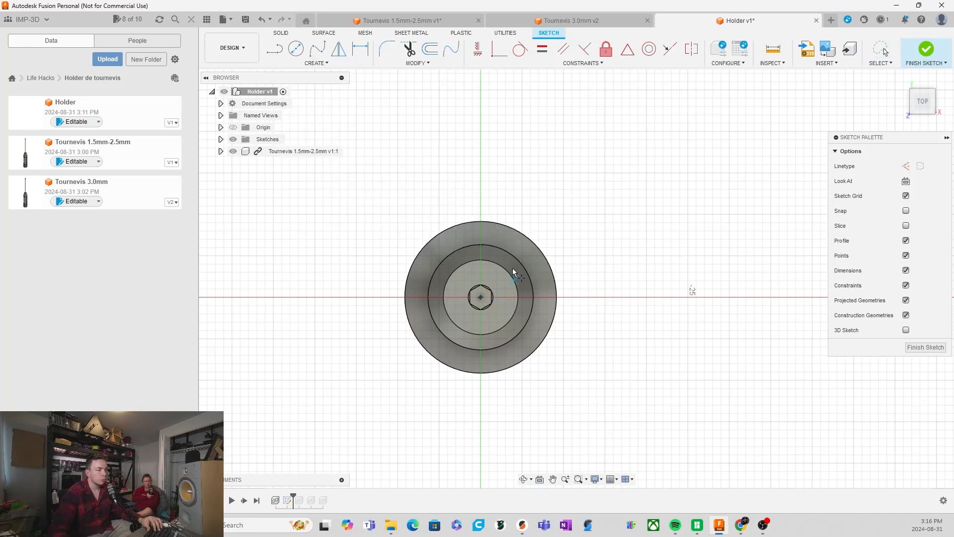
scroll(406, 247, down, 3)
scroll(642, 259, up, 3)
Set up a rectangular pattern of the centre point along the X axis with a quantity of 4.
click(324, 64)
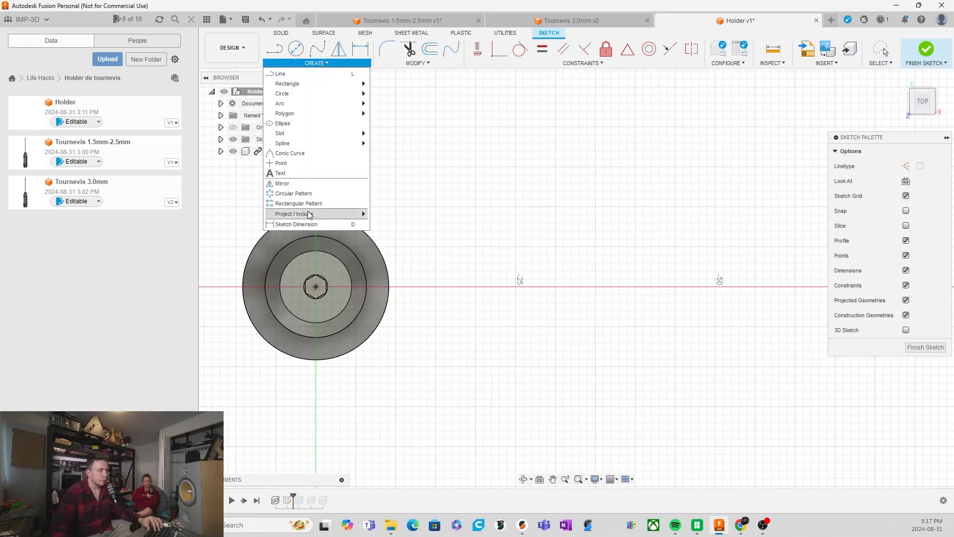
click(312, 208)
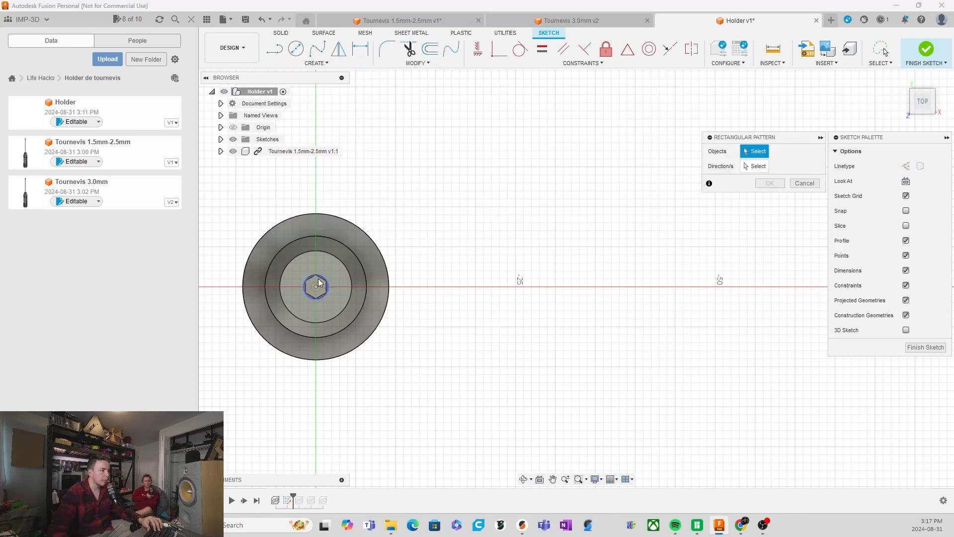
click(314, 287)
drag(308, 287, 643, 287)
scroll(625, 293, down, 2)
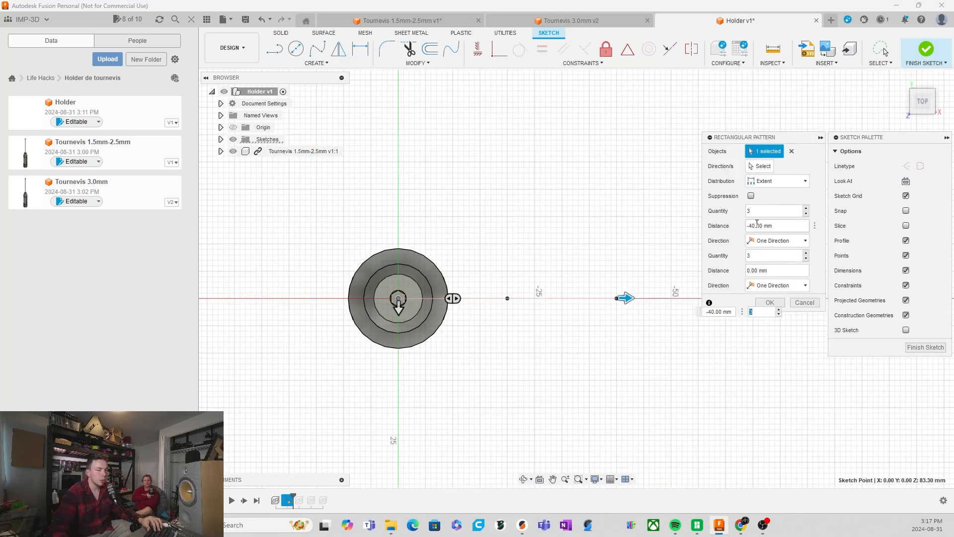
click(734, 210)
text(4)
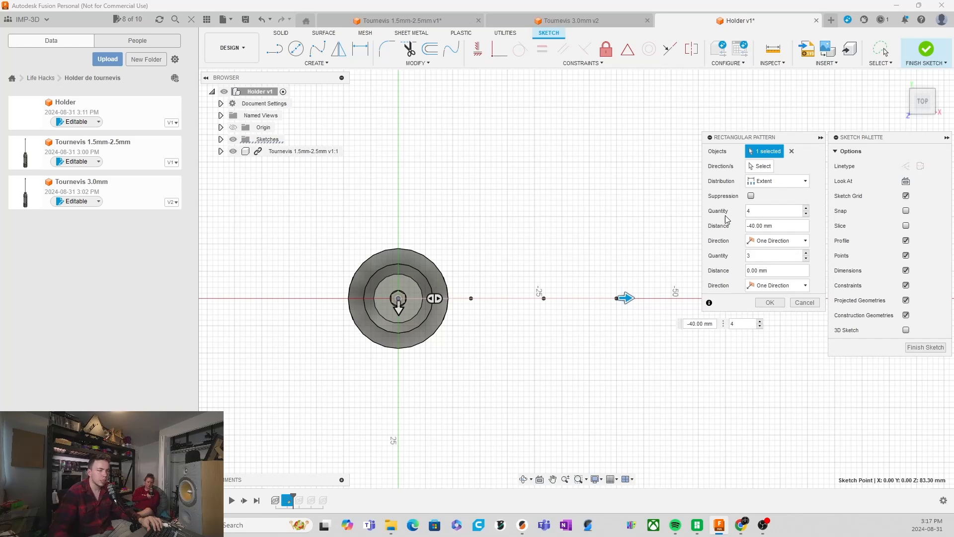
scroll(540, 284, down, 1)
scroll(575, 291, up, 1)
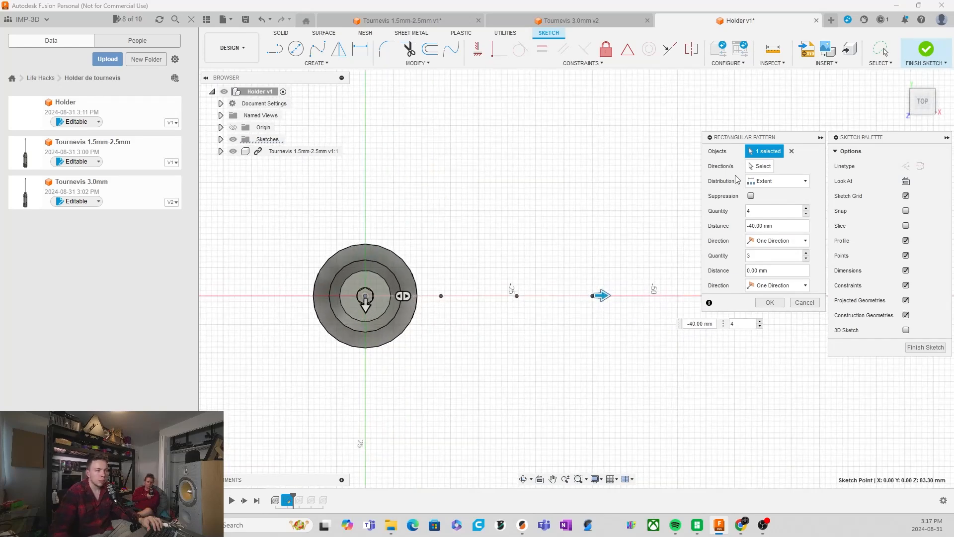
Change the pattern distribution to Spacing with a distance of -20 mm and create the row of points.
click(775, 181)
click(768, 201)
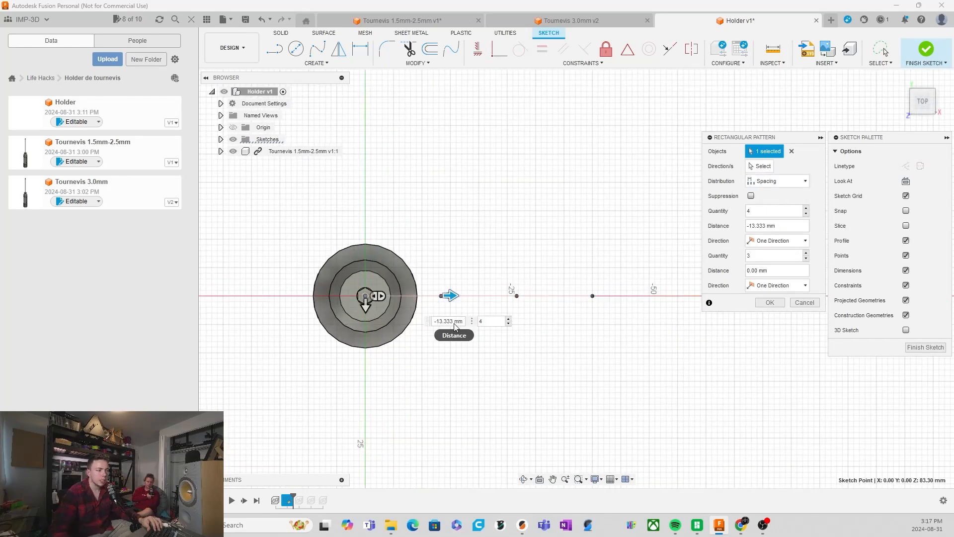
drag(465, 325, 430, 324)
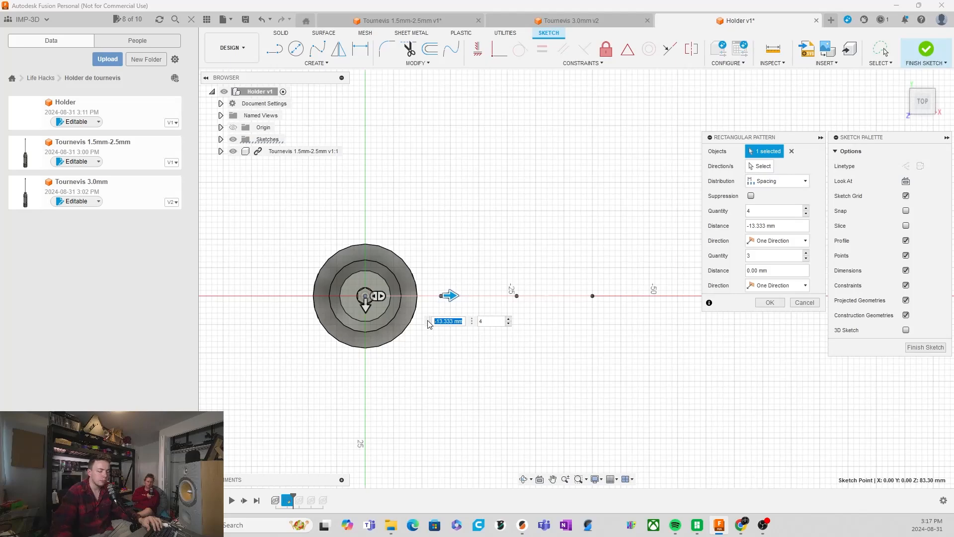
text(-20)
key(Return)
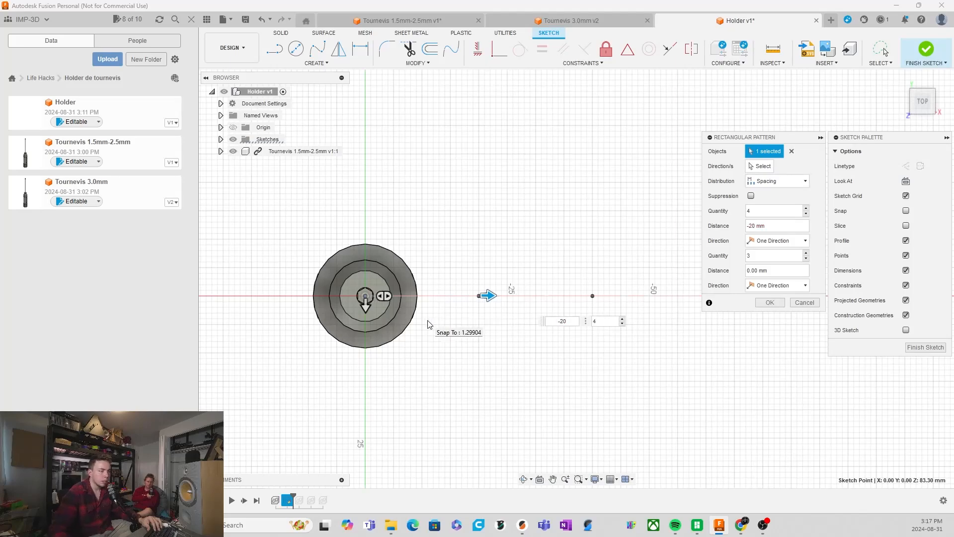
shift+middle_drag(432, 324, 443, 262)
scroll(442, 265, down, 3)
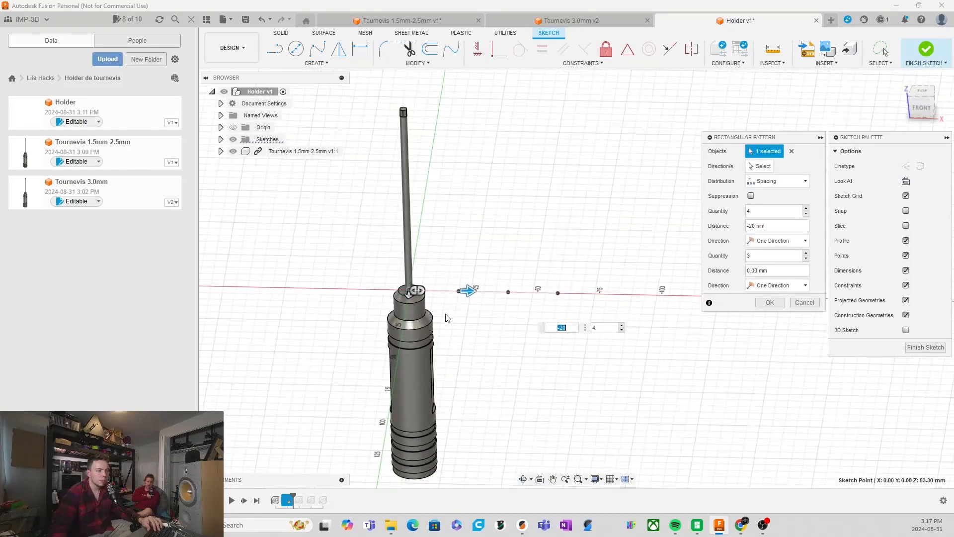
scroll(527, 288, up, 2)
click(770, 303)
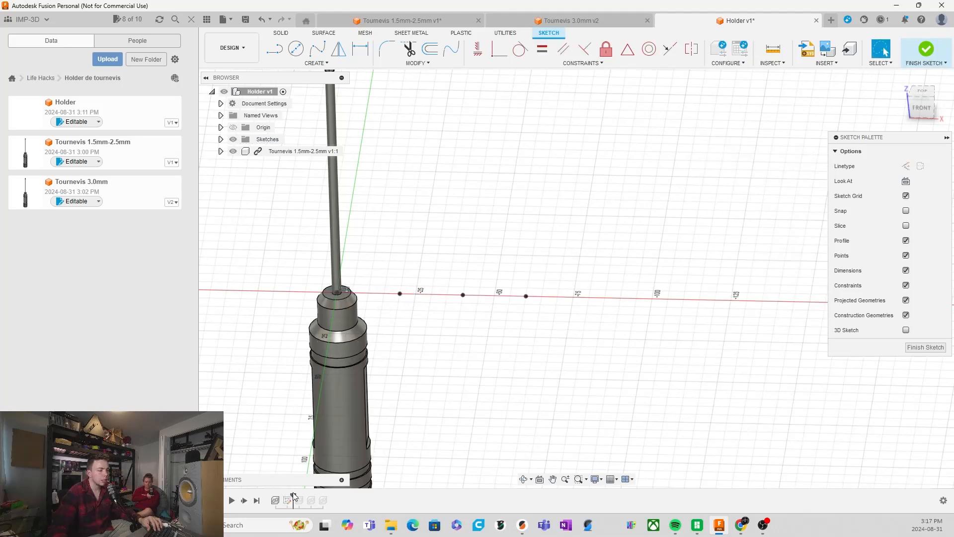
Roll the timeline forward past the remaining component insertions so all four screwdrivers are active.
drag(293, 495, 301, 504)
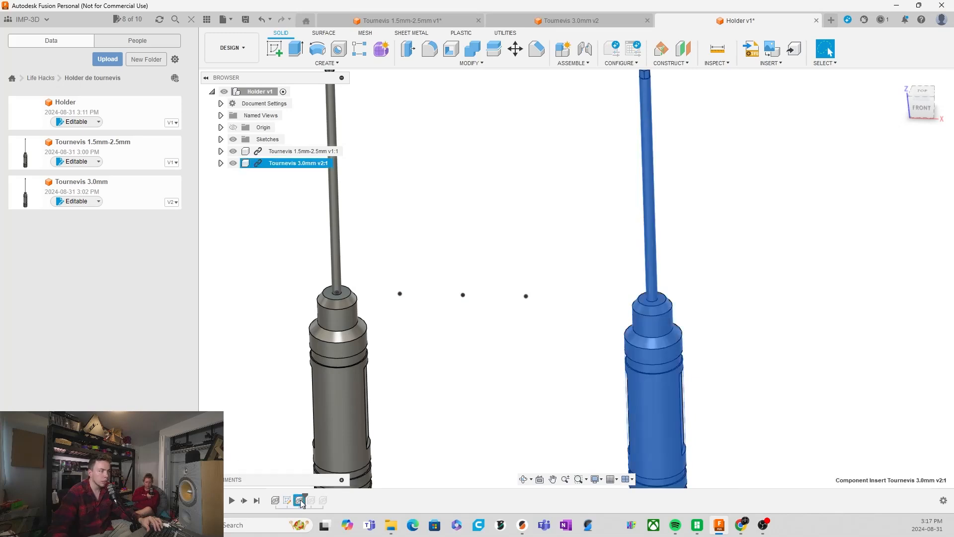
scroll(450, 305, down, 3)
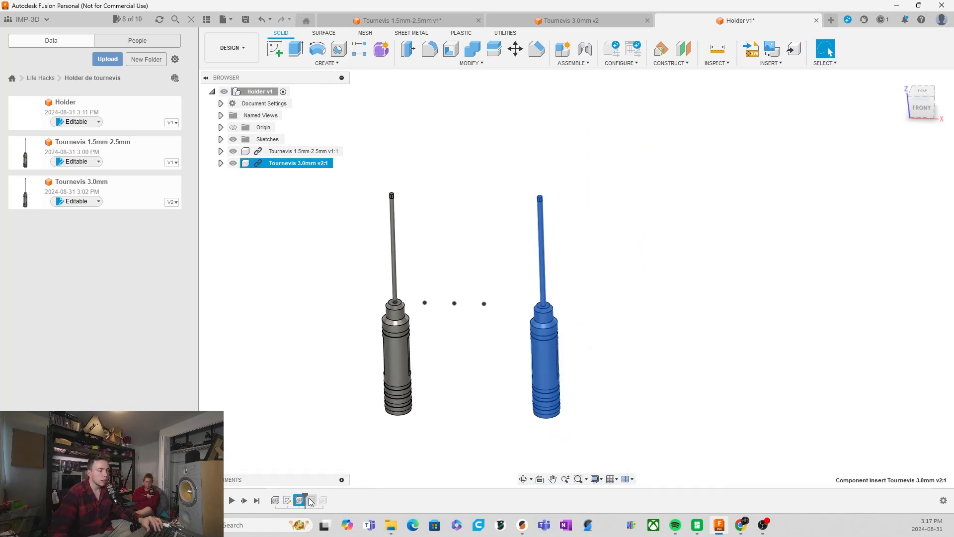
drag(305, 496, 352, 503)
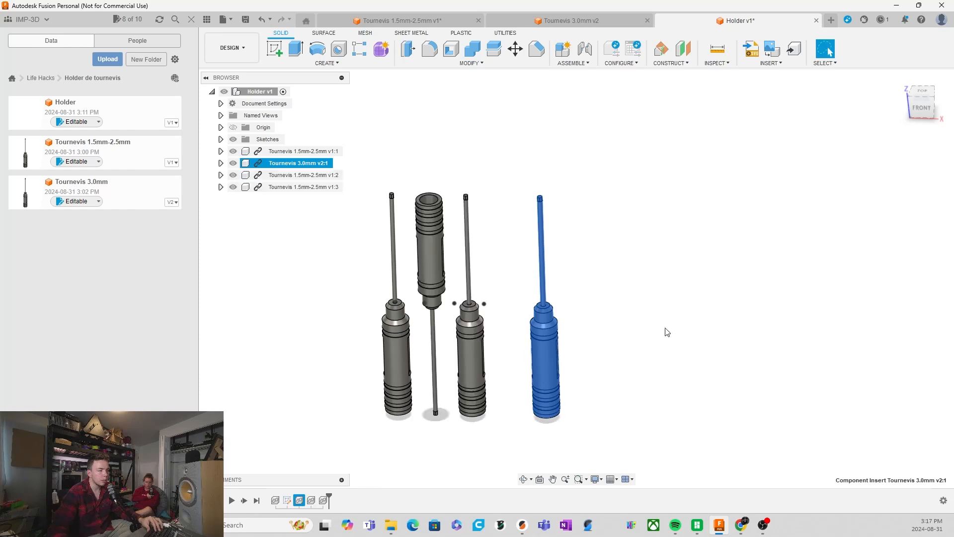
Align the inverted 1.5mm-2.5mm screwdriver's shaft base edge to the second sketch point and flip it so the handle stays upward.
scroll(430, 314, up, 5)
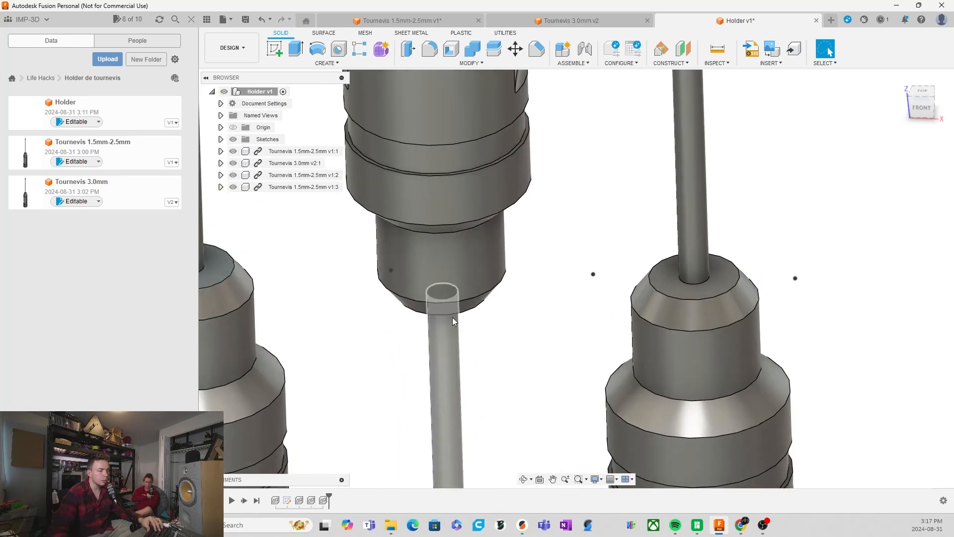
shift+middle_drag(452, 317, 501, 286)
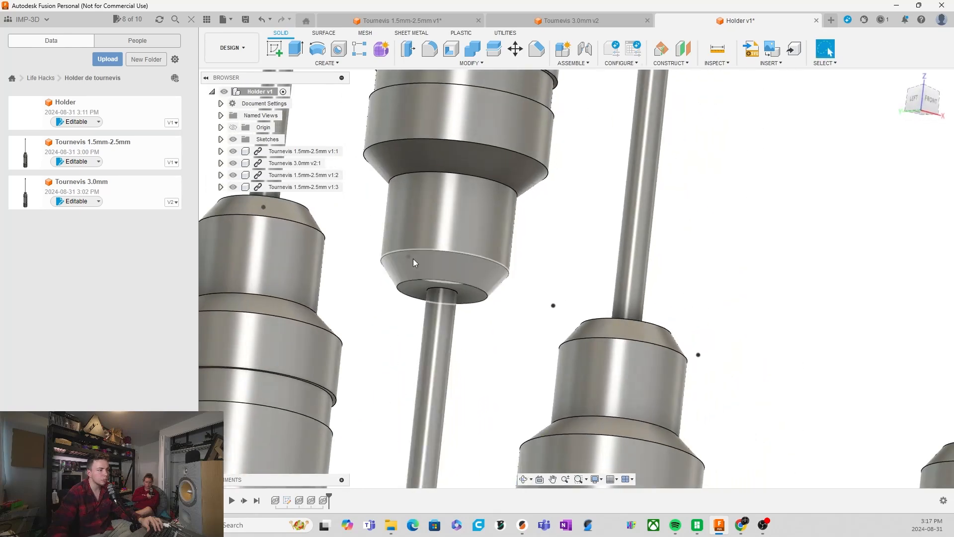
click(465, 68)
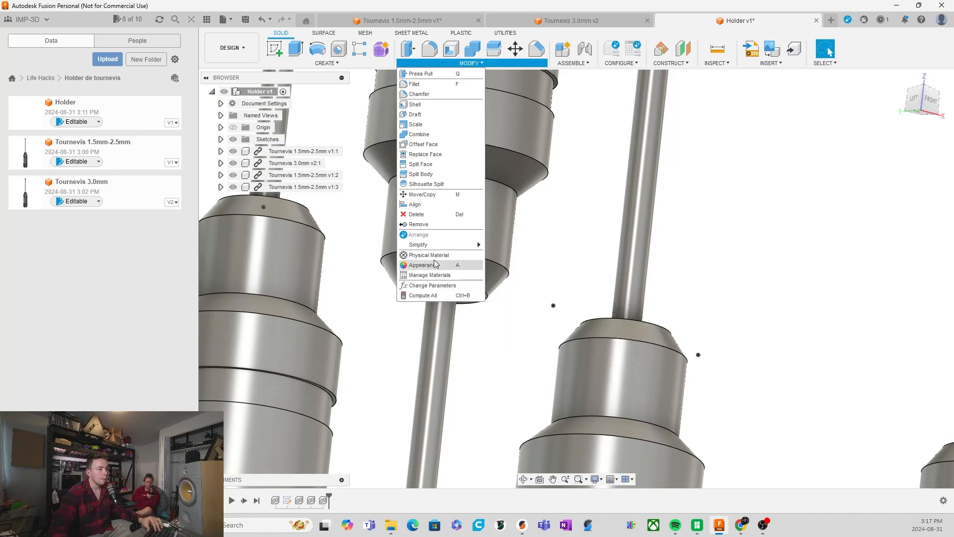
click(423, 204)
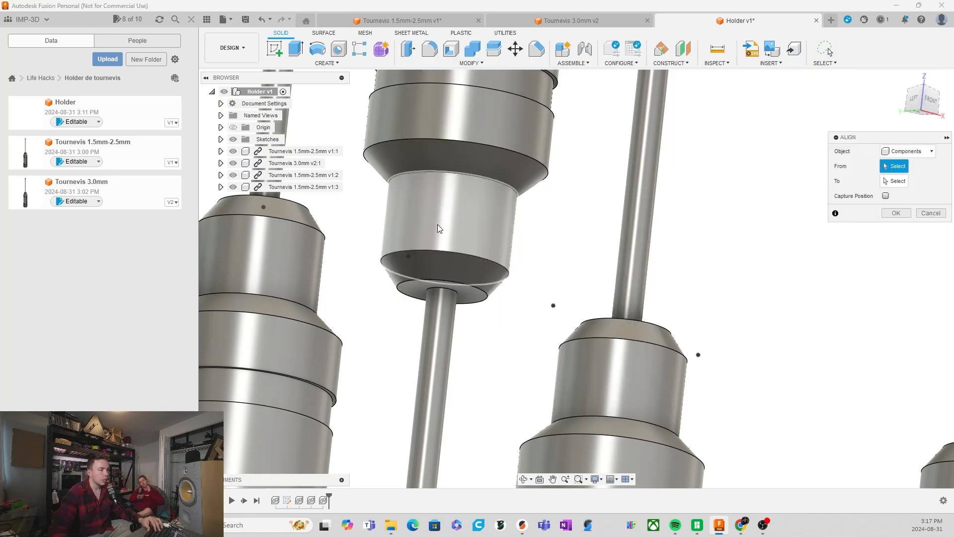
click(454, 292)
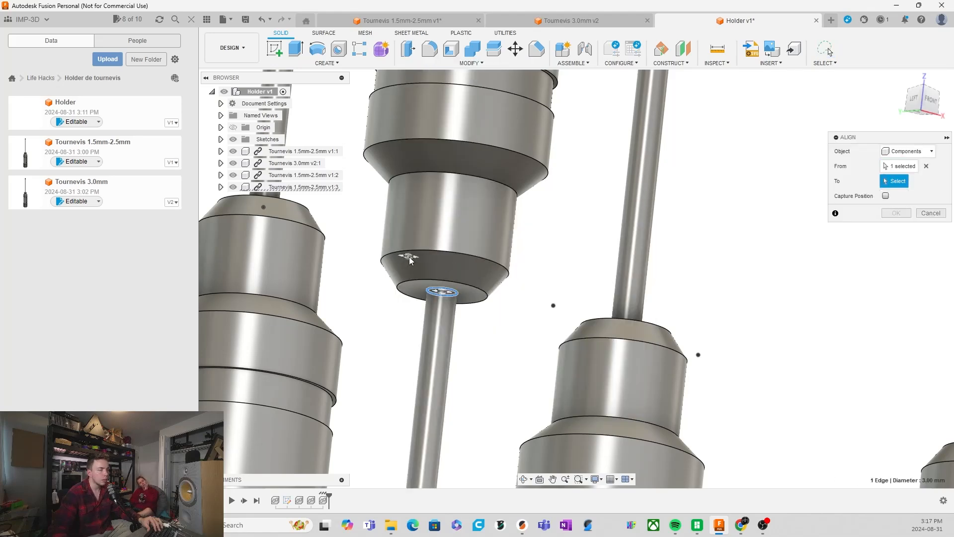
click(420, 260)
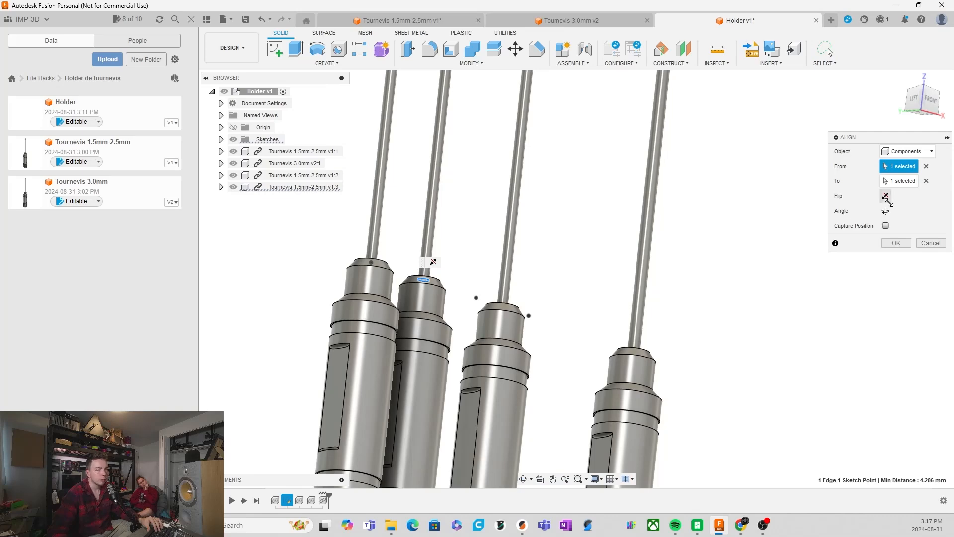
click(886, 196)
Align the second upright 1.5mm-2.5mm screwdriver's shaft base edge to the third sketch point.
scroll(486, 287, down, 3)
scroll(528, 283, up, 5)
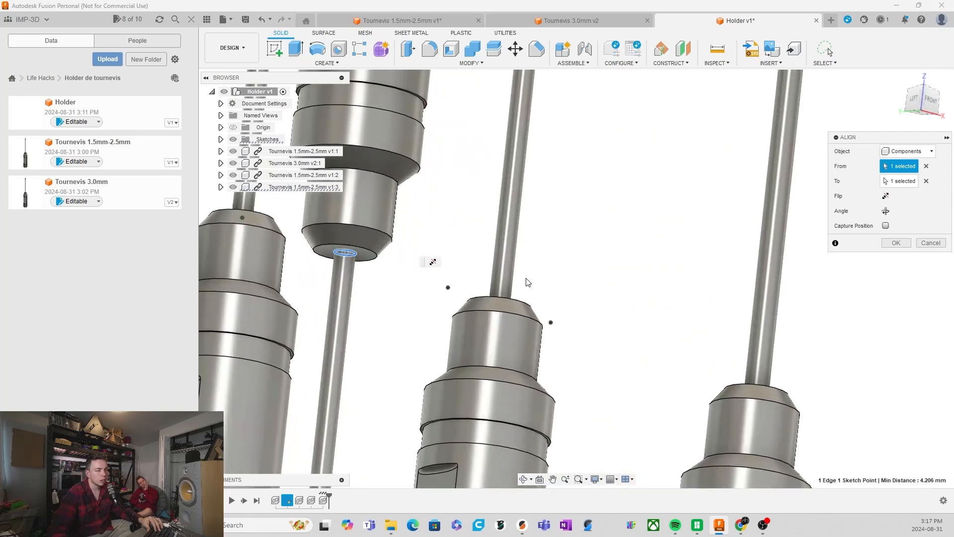
shift+middle_drag(526, 278, 507, 302)
scroll(507, 303, up, 3)
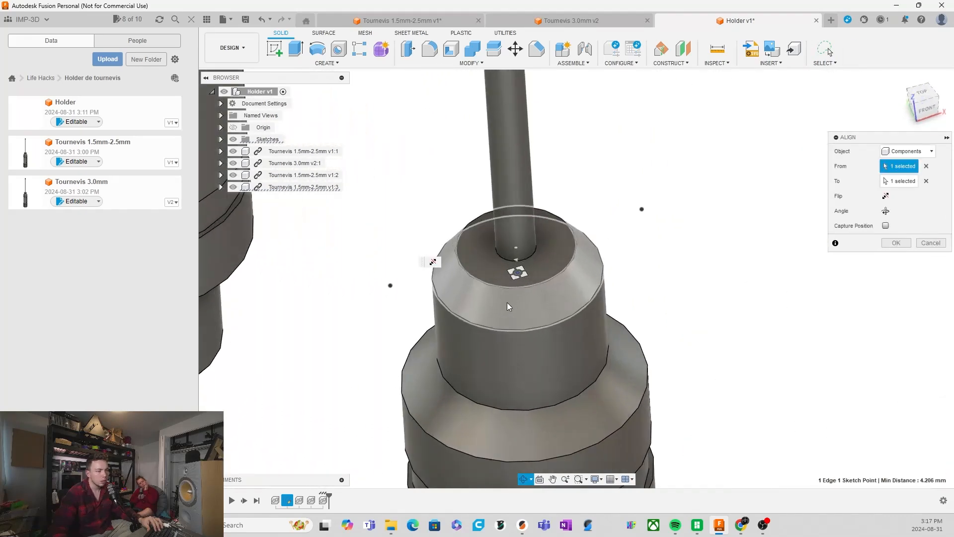
click(524, 260)
click(390, 286)
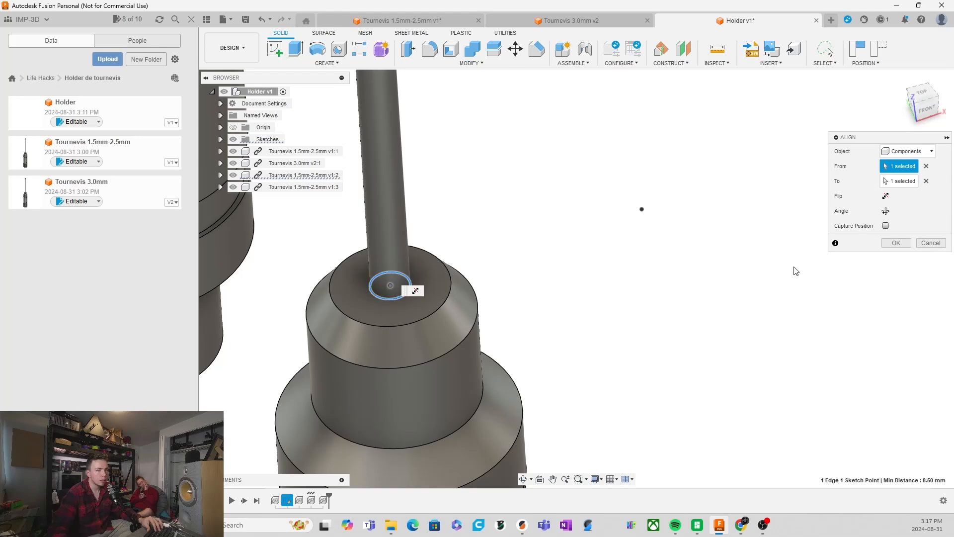
Align the 3.0mm screwdriver's shaft base edge to the fourth sketch point, flip it handle-up, and apply the alignment.
scroll(622, 320, down, 5)
scroll(434, 378, down, 1)
scroll(728, 282, up, 4)
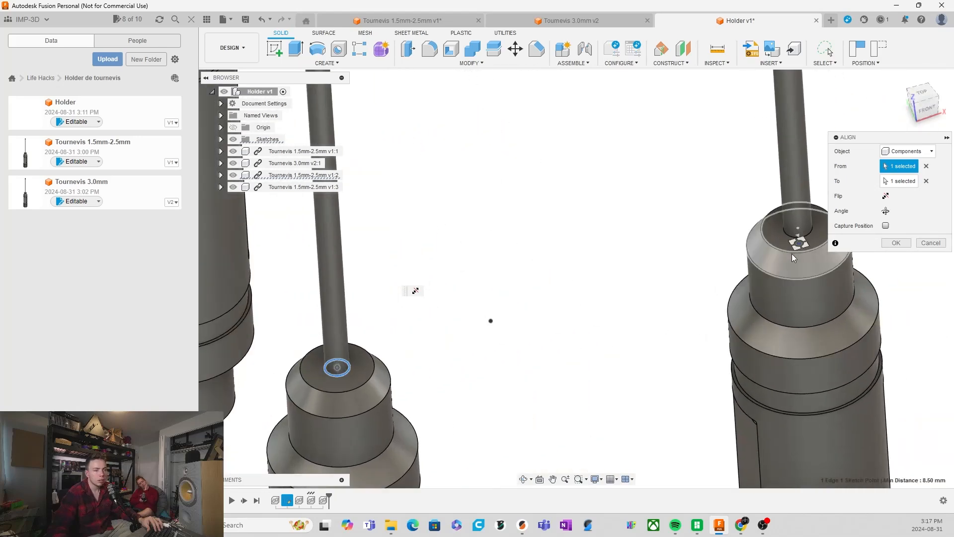
scroll(792, 253, up, 1)
click(808, 234)
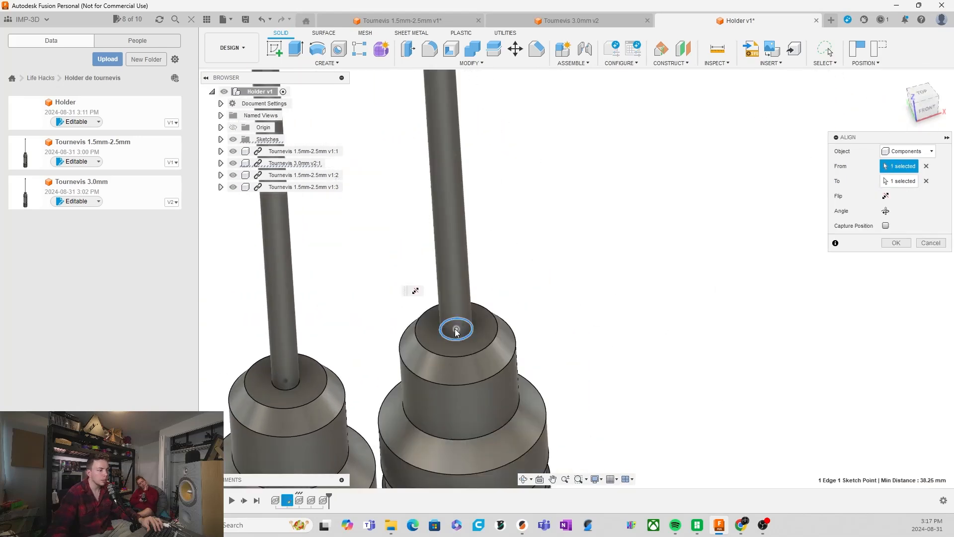
click(886, 197)
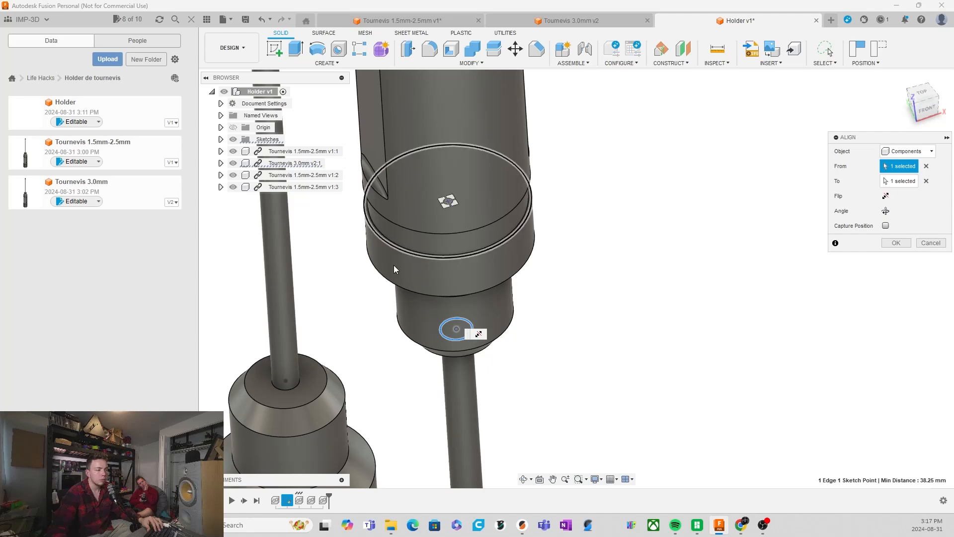
mouse_move(446, 198)
shift+middle_down()
mouse_move(507, 341)
mouse_move(556, 354)
mouse_move(542, 314)
shift+middle_up()
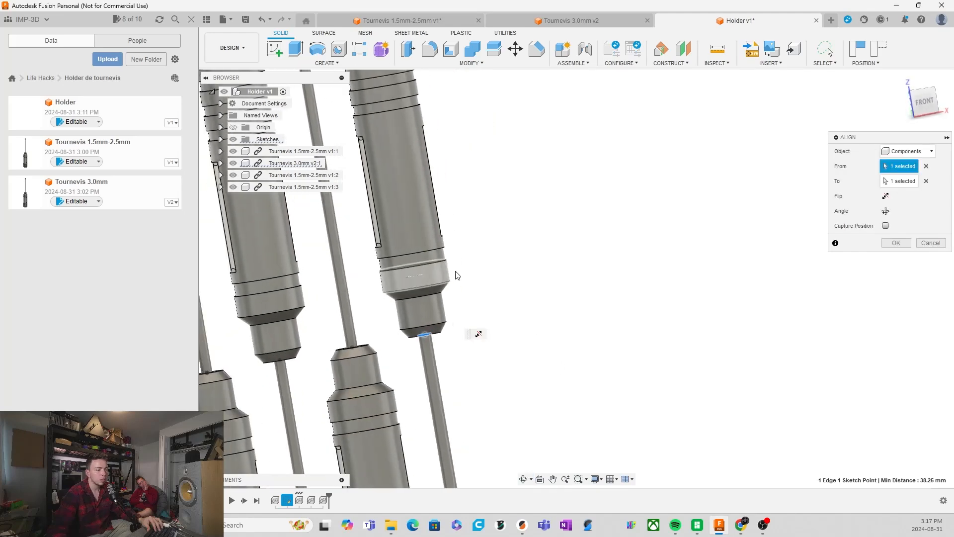
click(895, 243)
Edit the sketch's rectangular point pattern to a 15 mm spacing in the same direction and finish the sketch.
scroll(573, 360, down, 3)
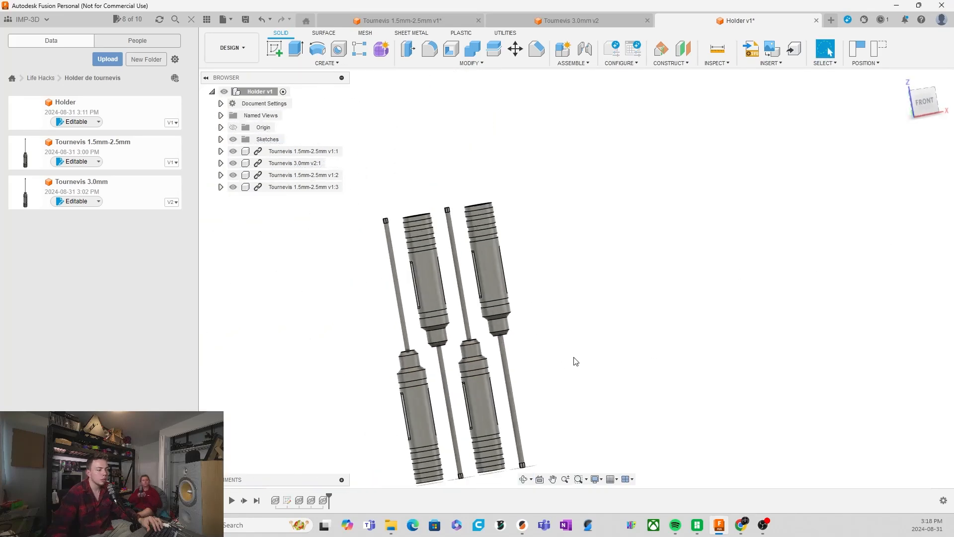
shift+middle_drag(574, 360, 550, 336)
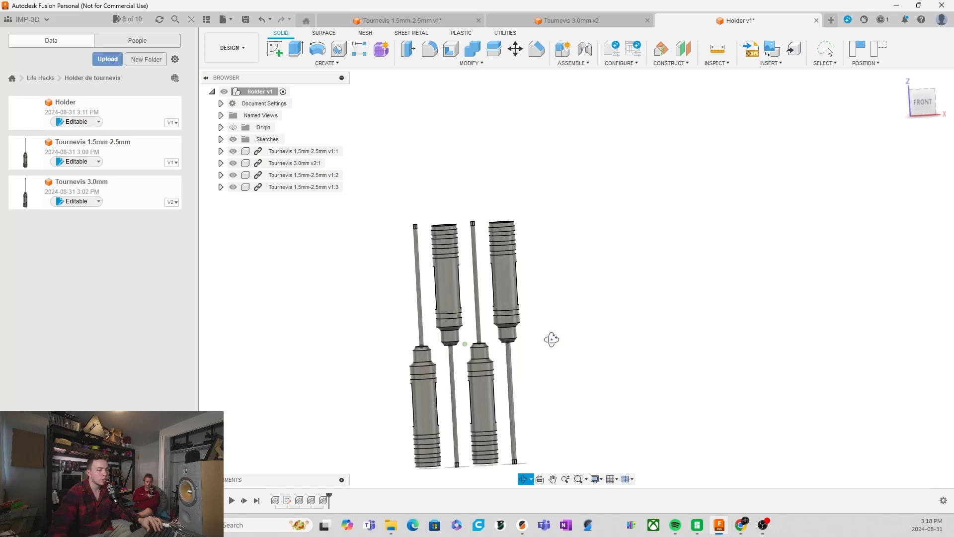
double_click(288, 500)
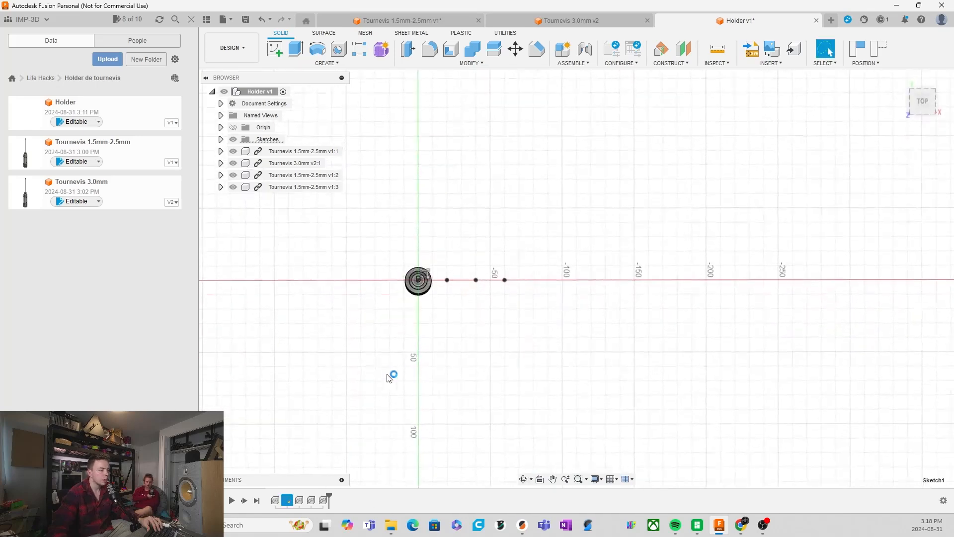
double_click(426, 275)
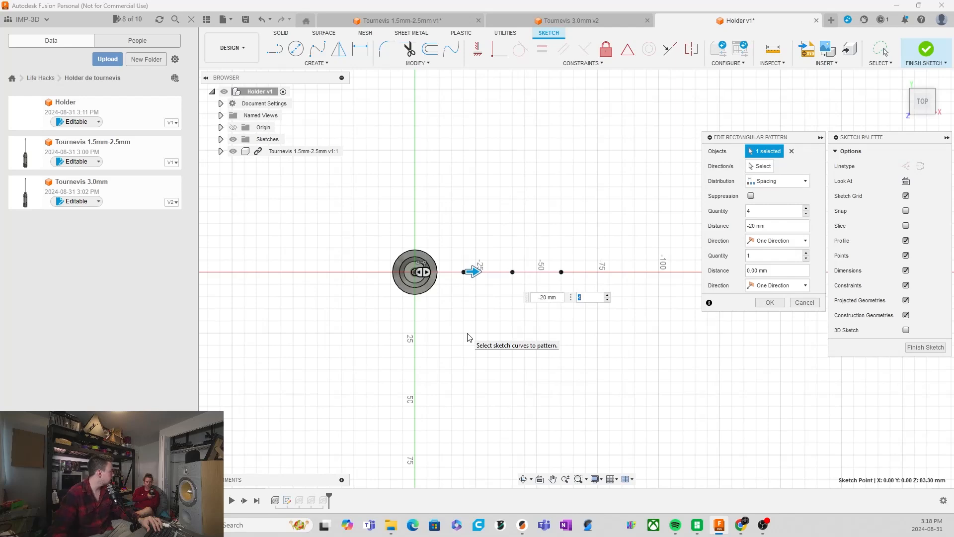
double_click(542, 297)
text(15)
key(Return)
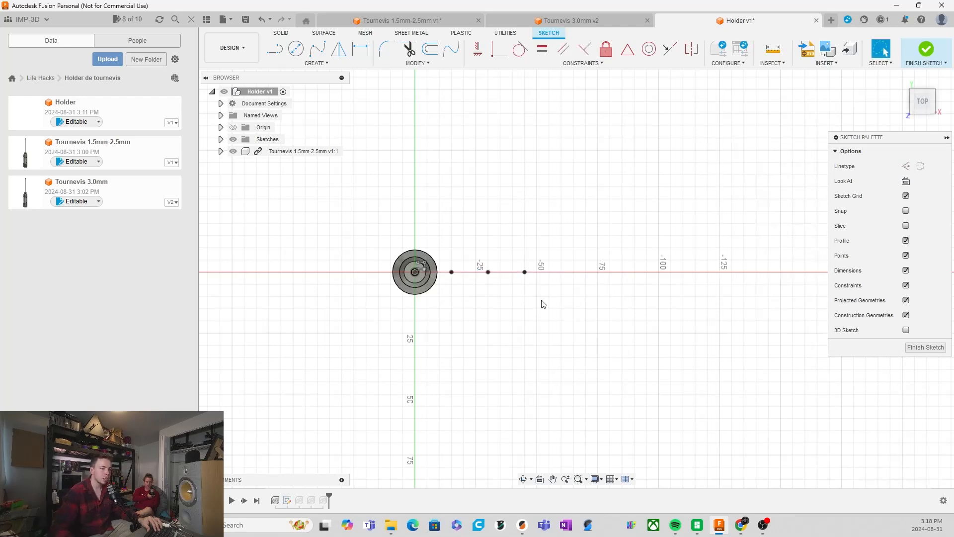
click(925, 347)
mouse_move(731, 390)
shift+middle_down()
mouse_move(607, 352)
mouse_move(594, 284)
mouse_move(618, 283)
mouse_move(506, 288)
shift+middle_up()
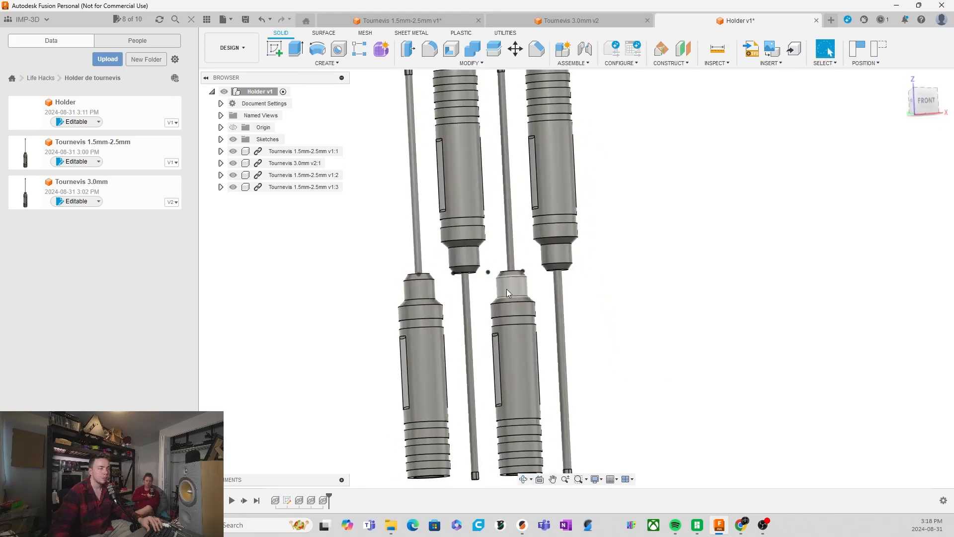
scroll(407, 247, up, 3)
click(471, 64)
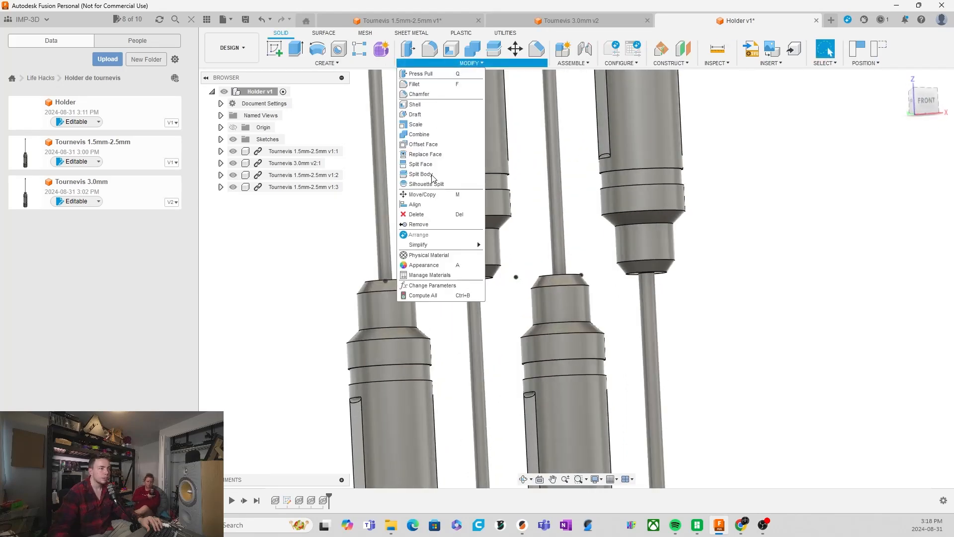
click(436, 204)
key(Escape)
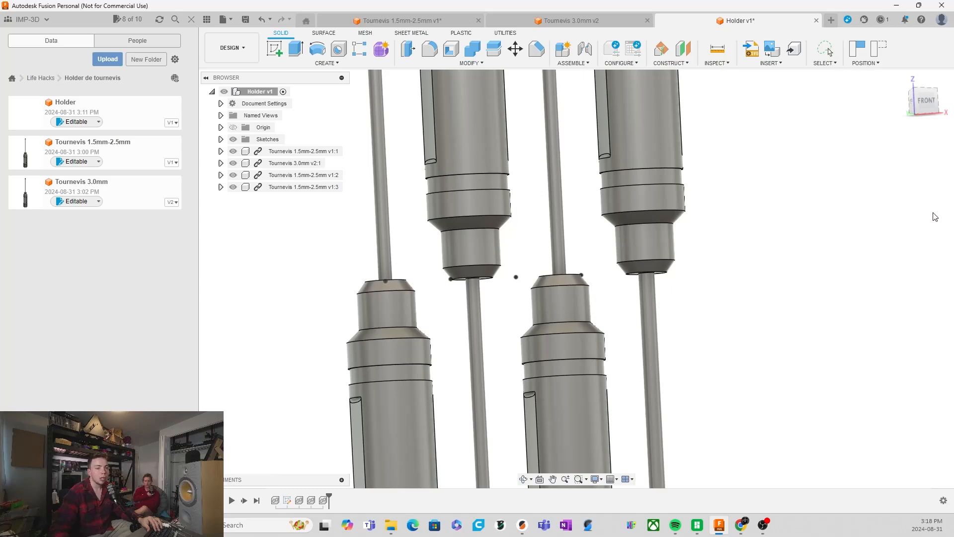
Create a joint between the inverted 1.5mm-2.5mm screwdriver's shaft base centre and the second sketch point.
click(585, 49)
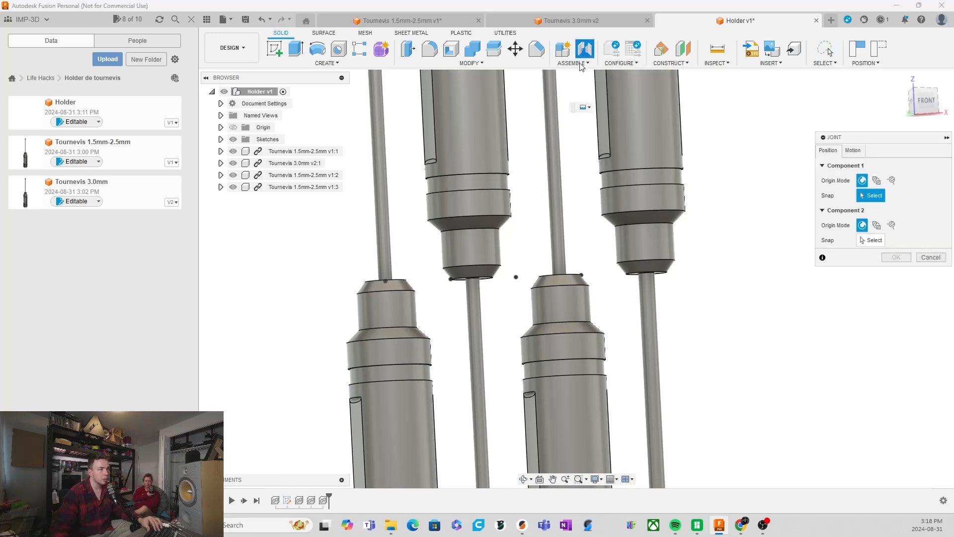
scroll(527, 246, up, 3)
click(853, 150)
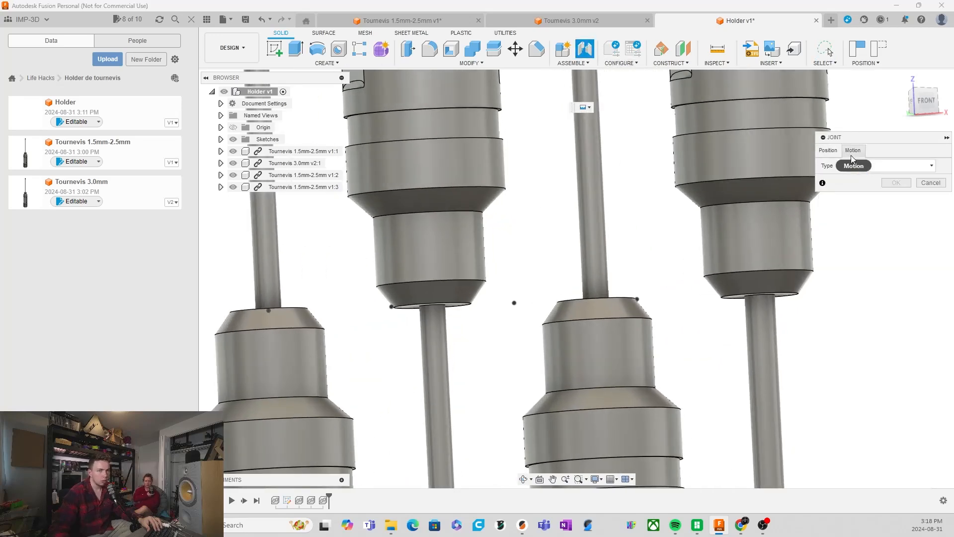
click(828, 151)
scroll(434, 305, up, 3)
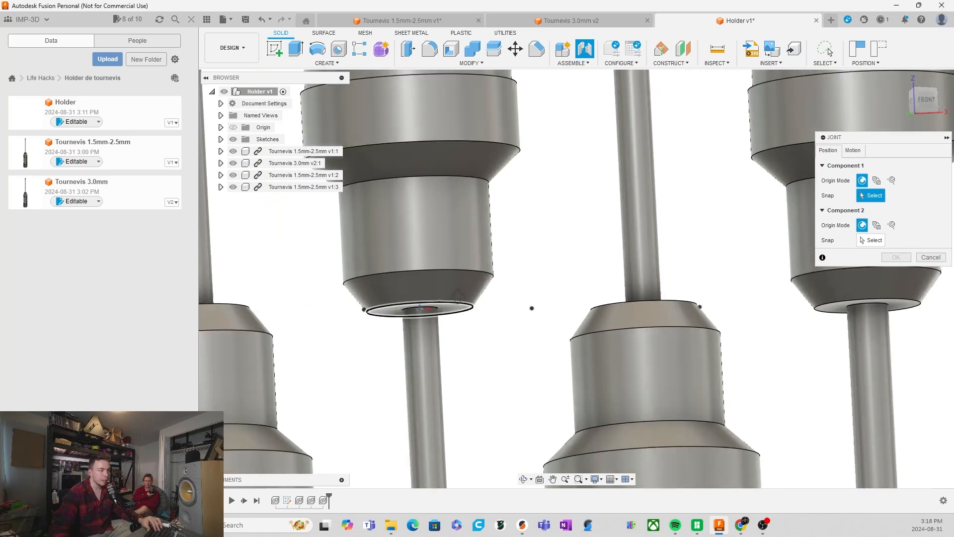
click(430, 317)
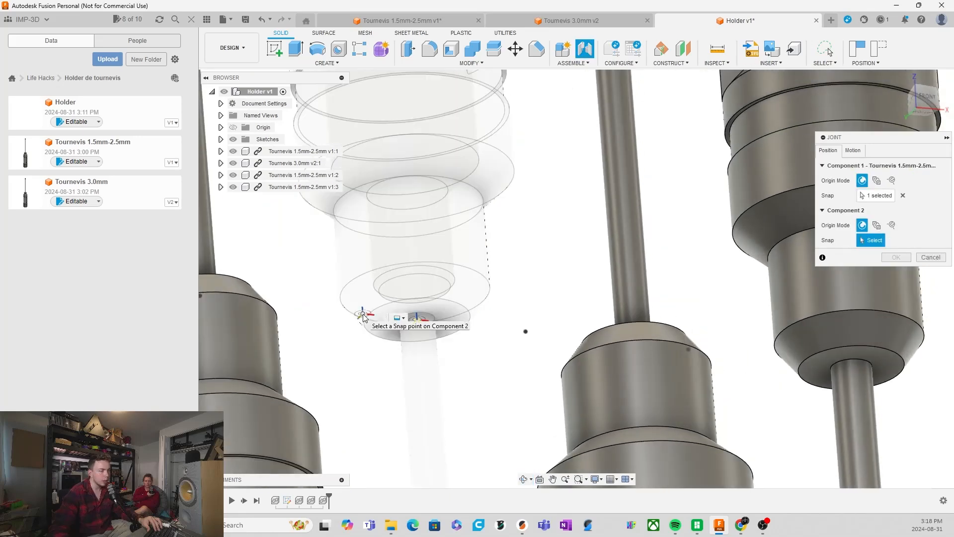
click(395, 316)
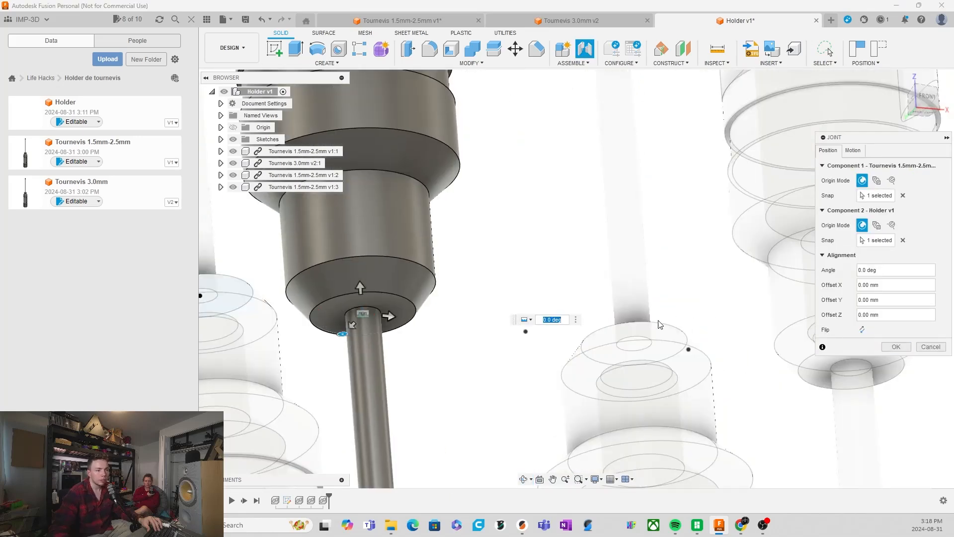
click(897, 346)
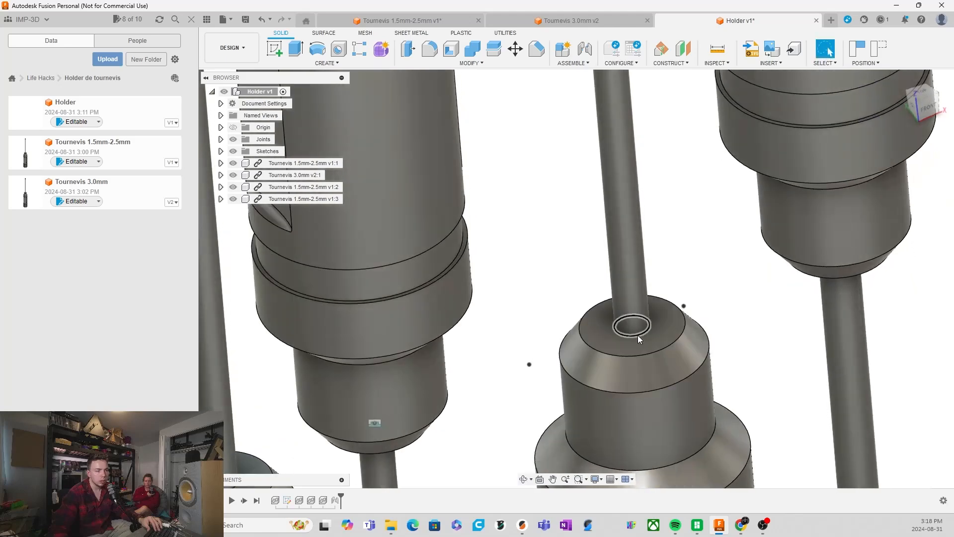
Joint the second upright 1.5mm-2.5mm screwdriver's shaft base to the third sketch point, with Flip enabled to keep its handle down.
key(j)
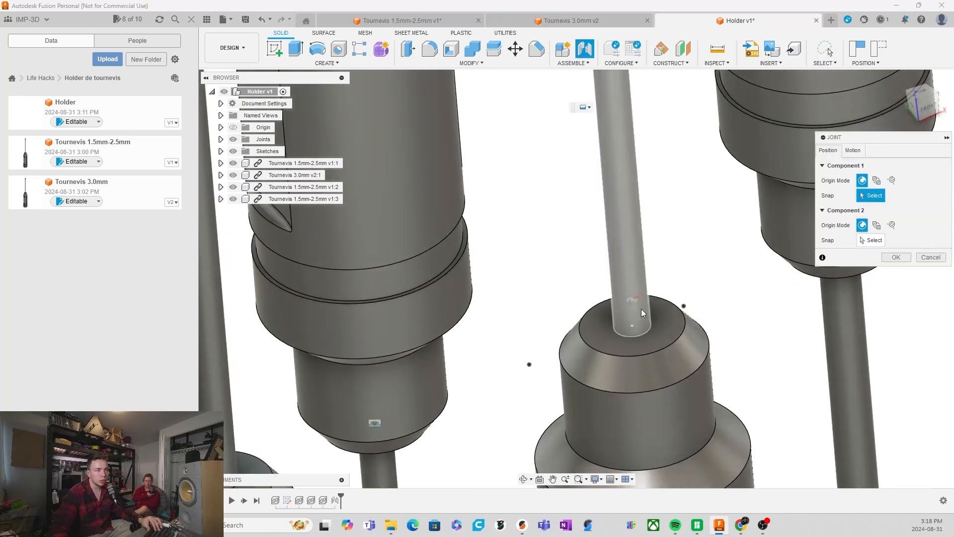
click(648, 331)
click(529, 364)
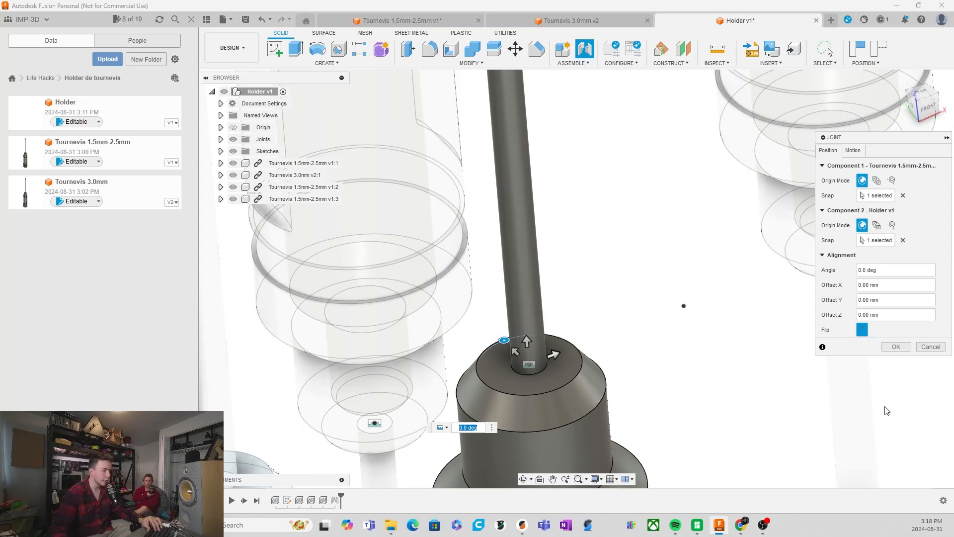
click(897, 346)
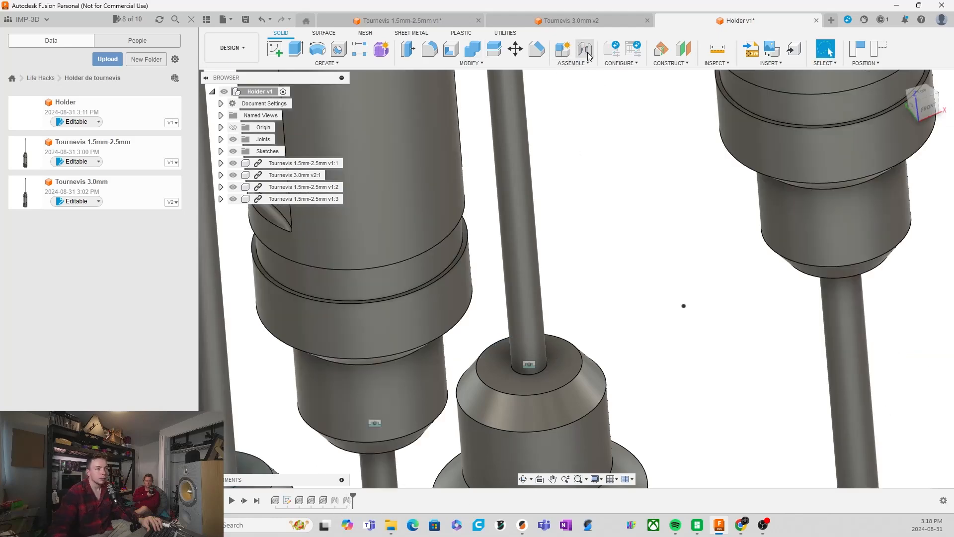
Joint the 3.0mm screwdriver's shaft base centre to the fourth sketch point, keeping its handle up.
click(585, 48)
shift+middle_drag(627, 230, 618, 186)
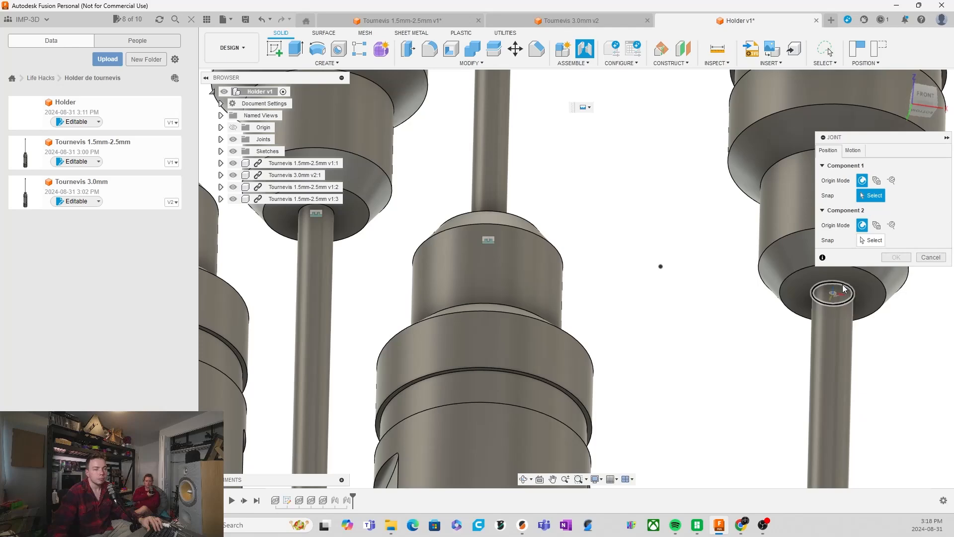
click(843, 284)
click(662, 268)
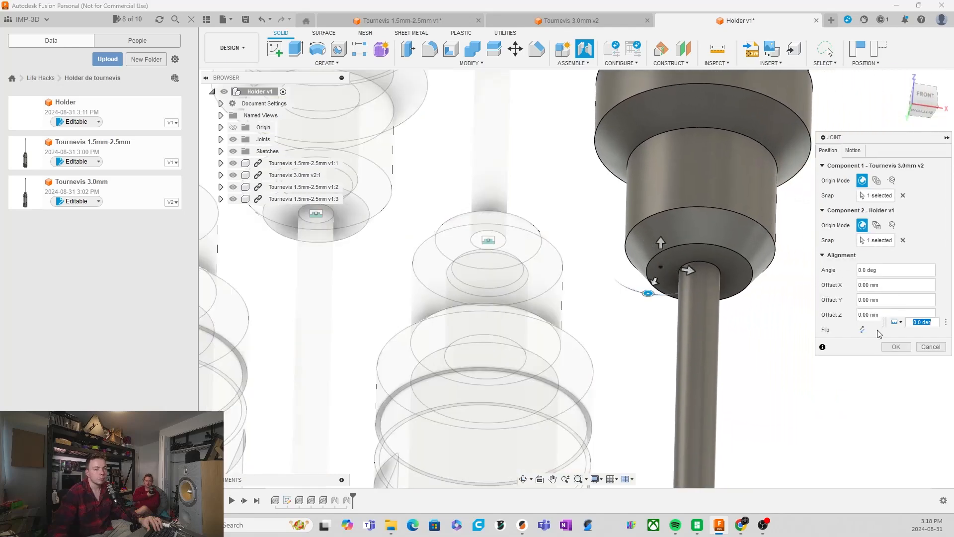
click(896, 346)
Examine the row of four jointed screwdrivers and identify which one is the 3.0mm component.
scroll(470, 229, down, 4)
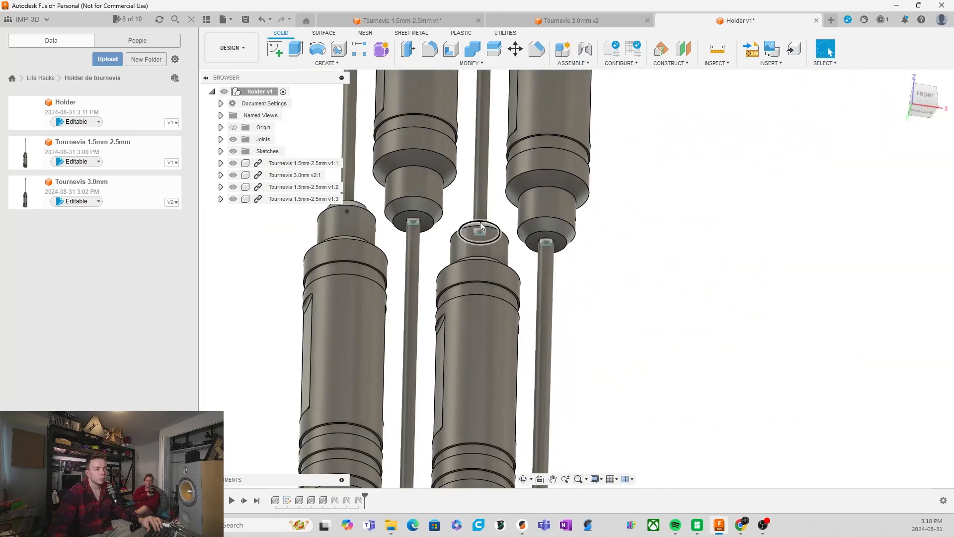
shift+middle_drag(480, 221, 378, 223)
click(299, 175)
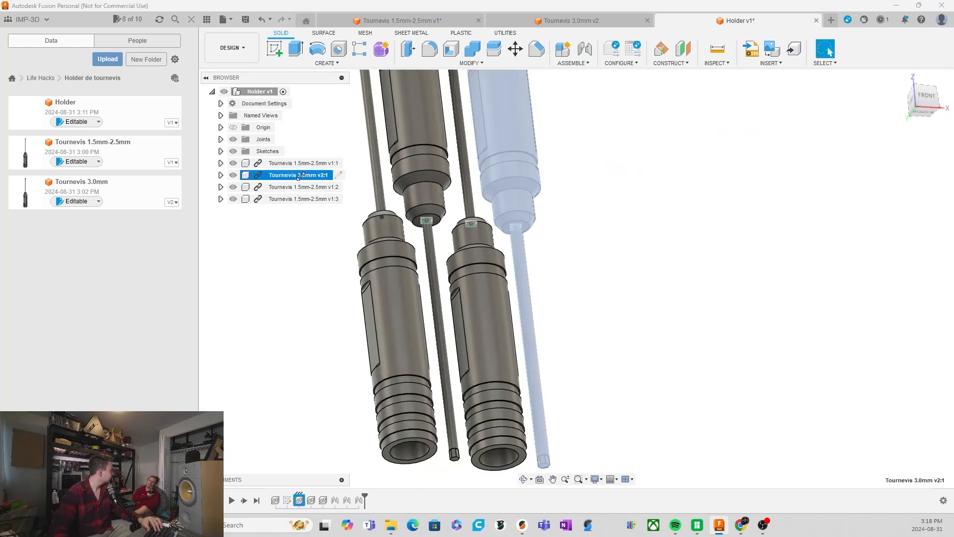
scroll(467, 265, down, 3)
shift+middle_drag(539, 240, 567, 263)
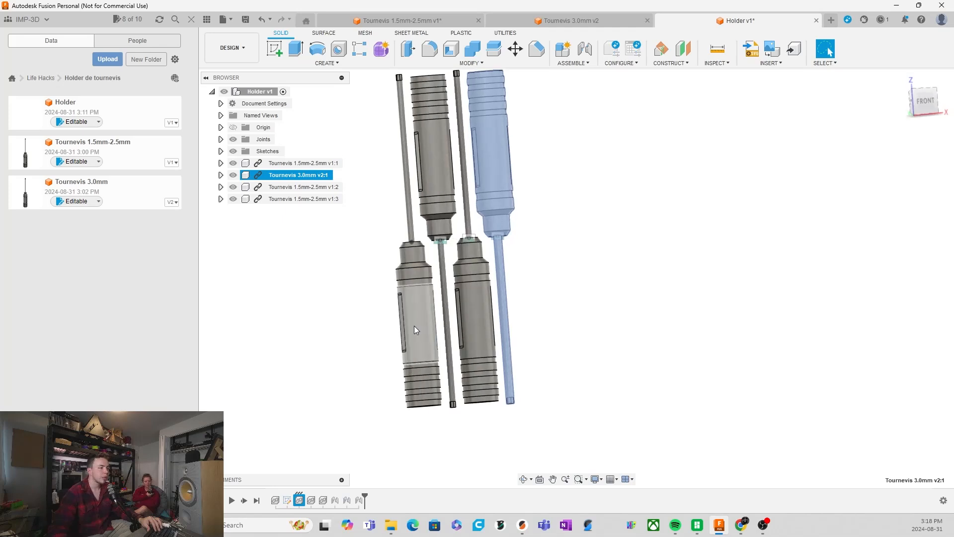
scroll(560, 340, down, 4)
scroll(507, 221, up, 3)
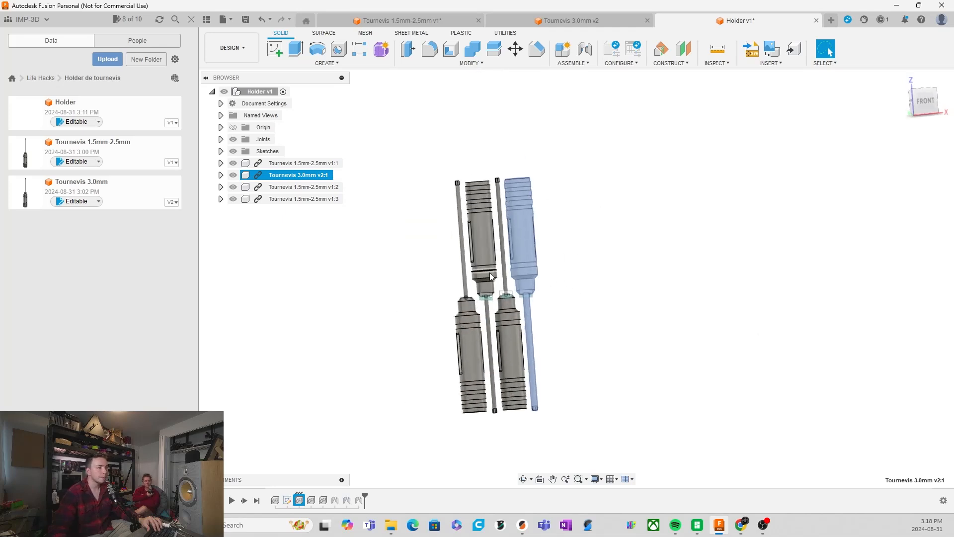
shift+middle_drag(545, 250, 586, 303)
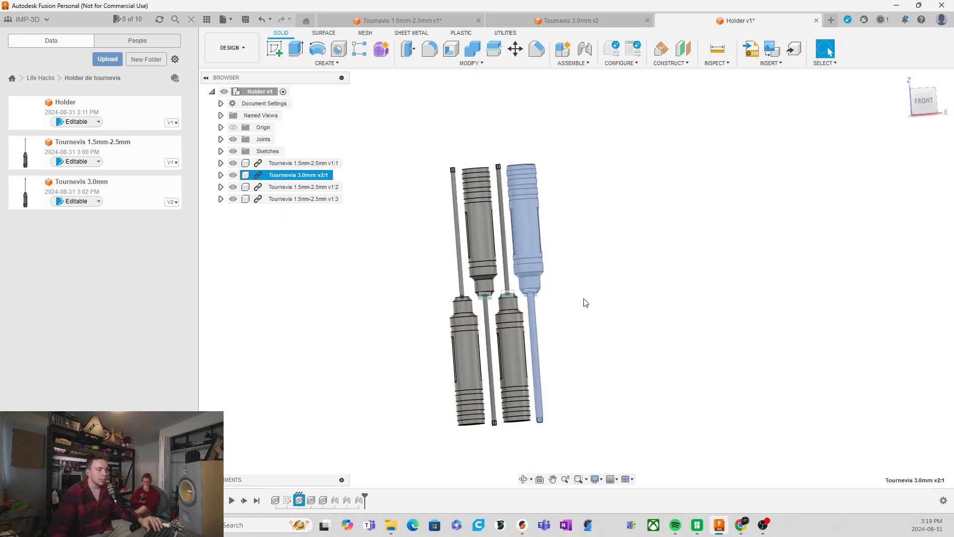
Open the sketch holding the row of points for editing and check its rectangular pattern settings without changing them.
double_click(285, 501)
mouse_move(431, 361)
shift+middle_down()
mouse_move(388, 302)
mouse_move(415, 345)
mouse_move(441, 341)
mouse_move(473, 354)
mouse_move(448, 343)
shift+middle_up()
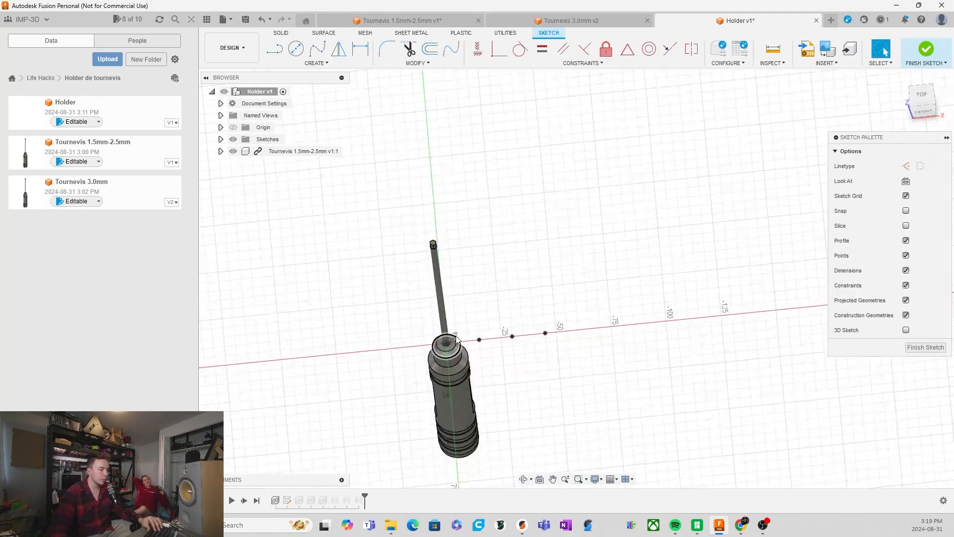
scroll(454, 345, up, 3)
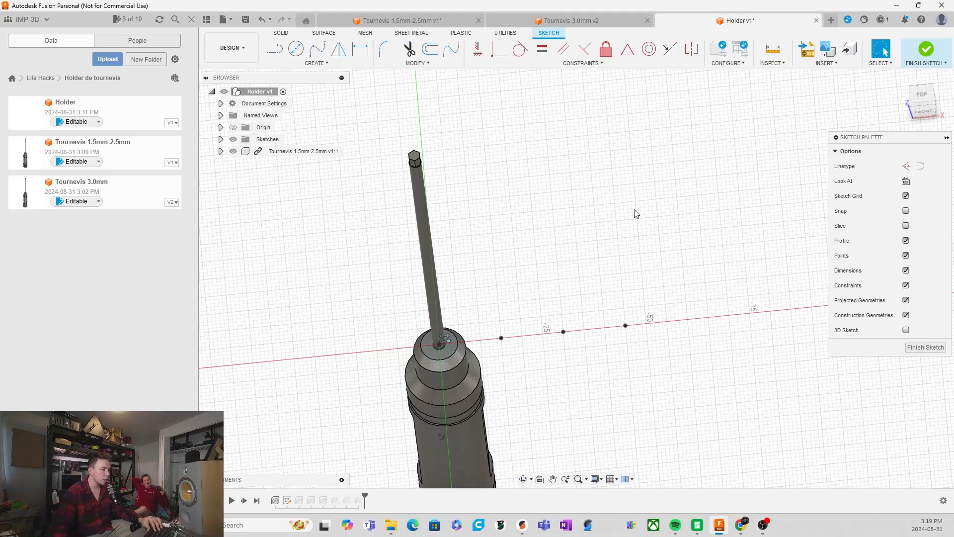
double_click(449, 347)
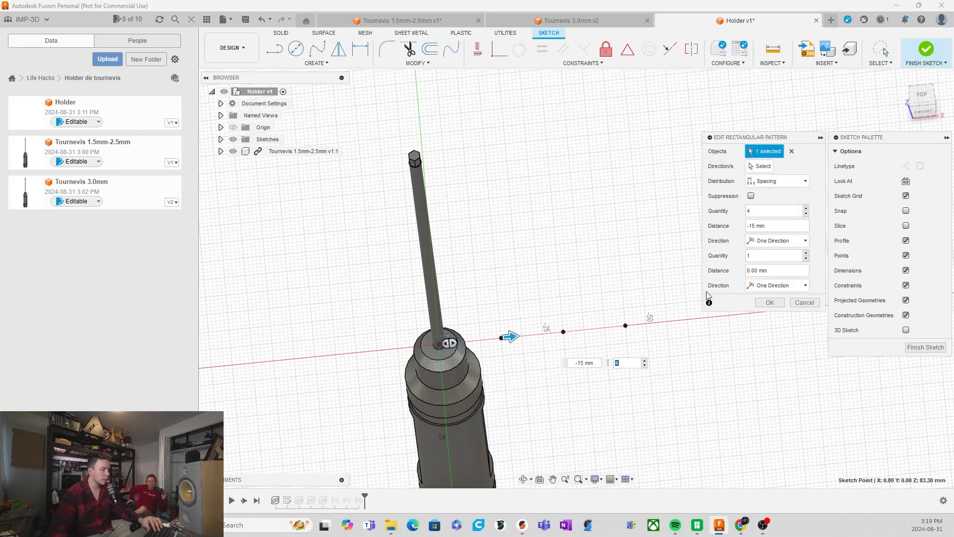
click(810, 302)
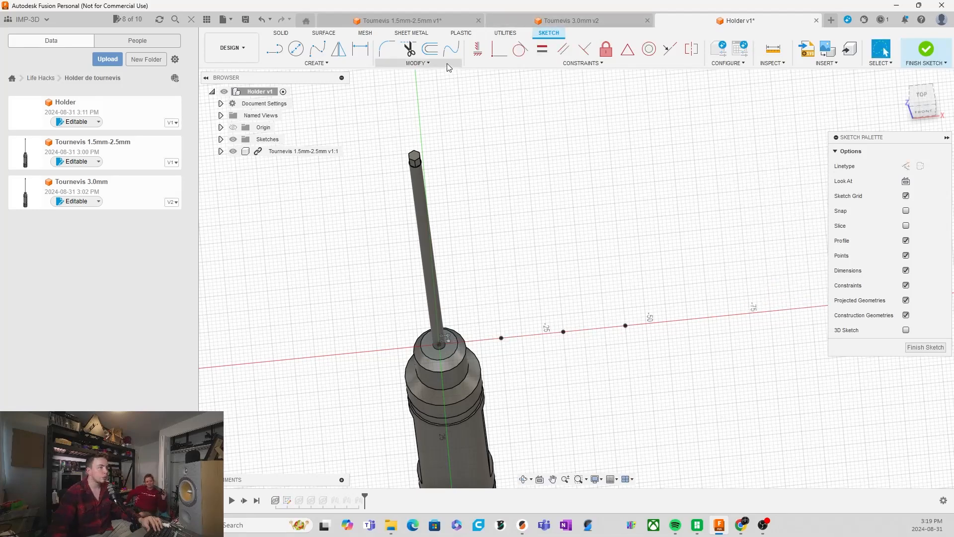
Add a user parameter named distane_entre_tournevis in mm with the expression 20.
click(446, 63)
click(412, 164)
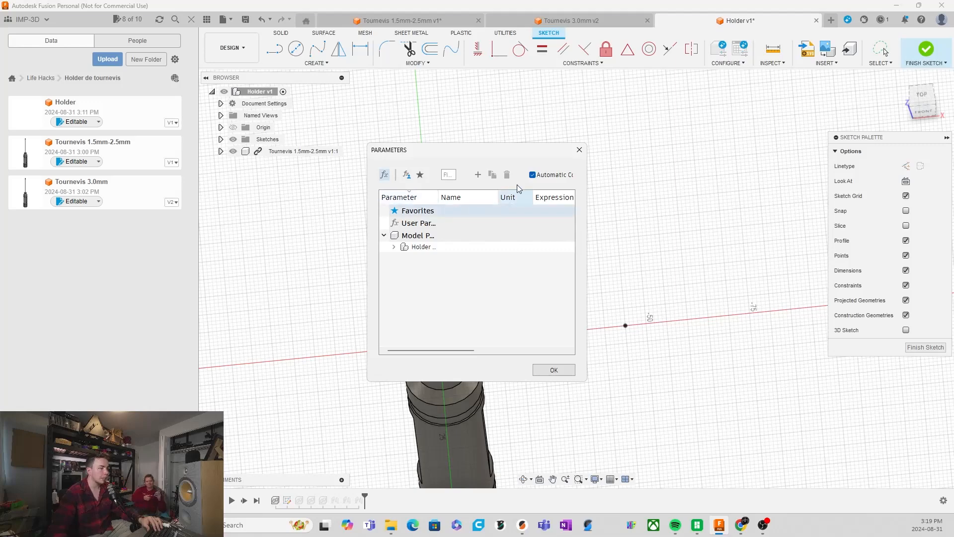
click(479, 175)
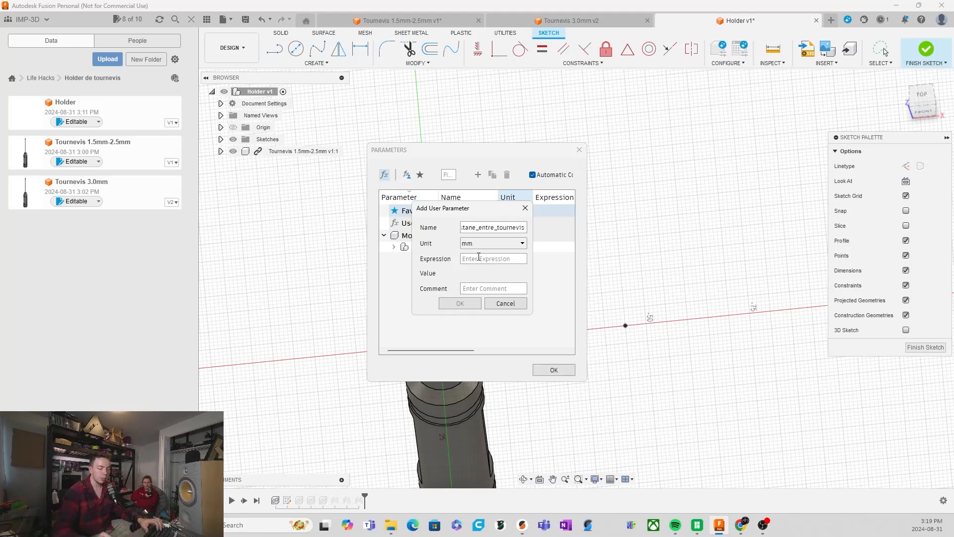
text(15)
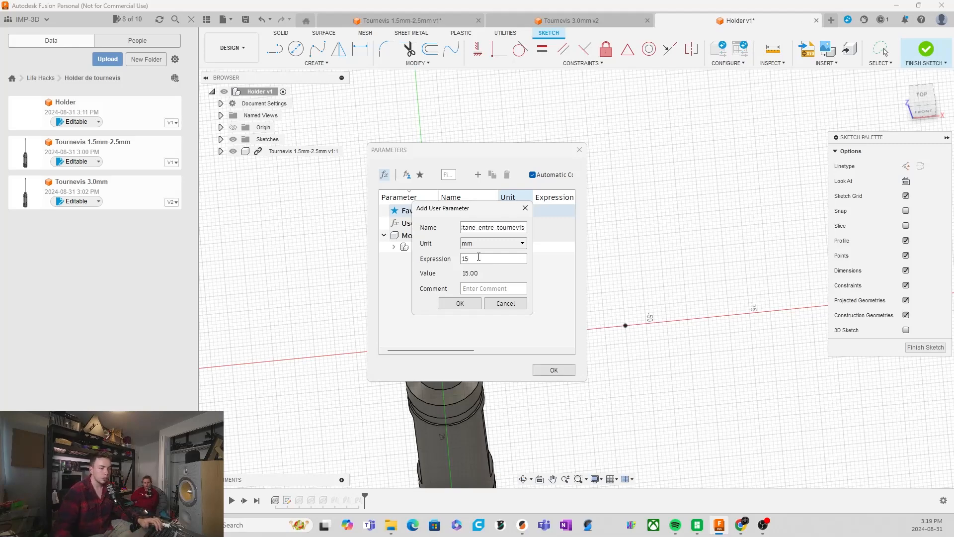
key(BackSpace)
text(20)
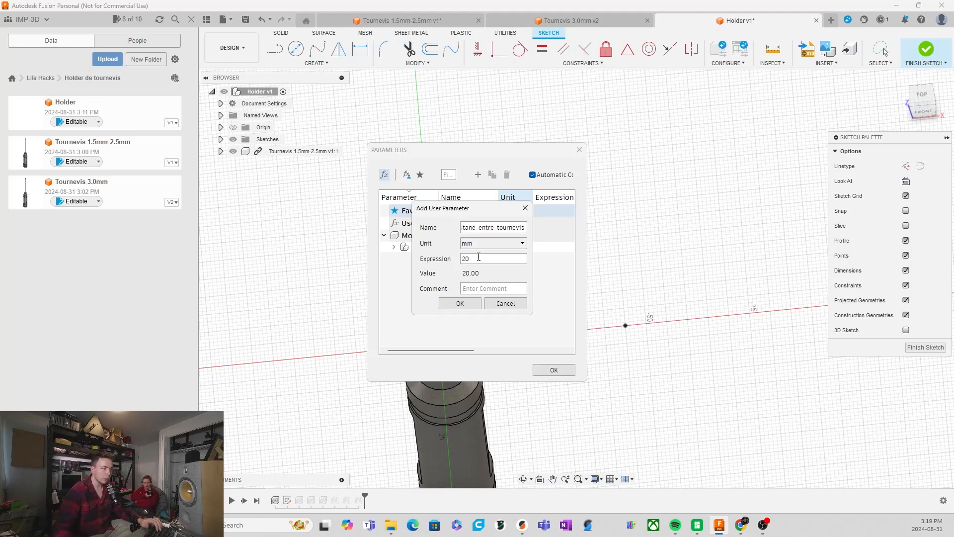
click(472, 304)
click(553, 370)
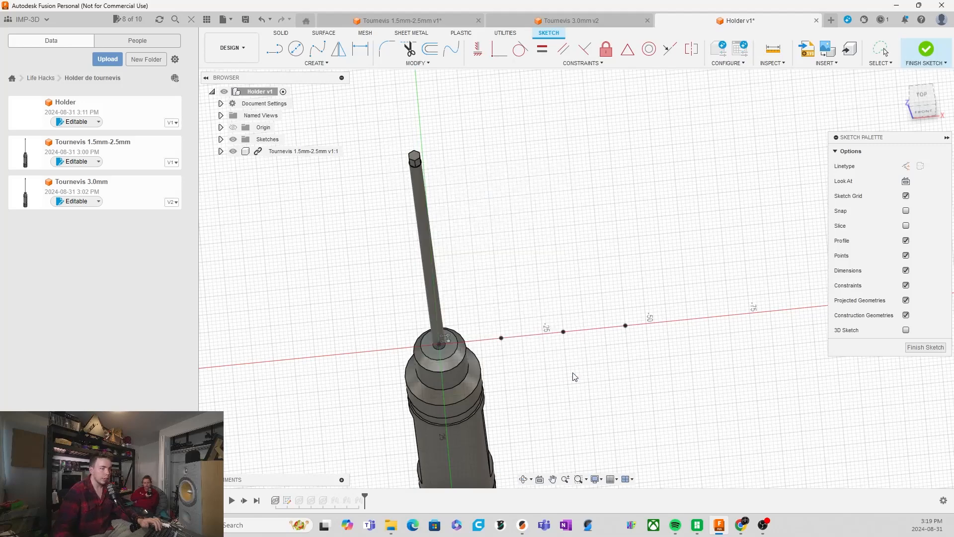
Set the rectangular point pattern's distance to the negative of distane_entre_tournevis and finish the sketch.
double_click(449, 343)
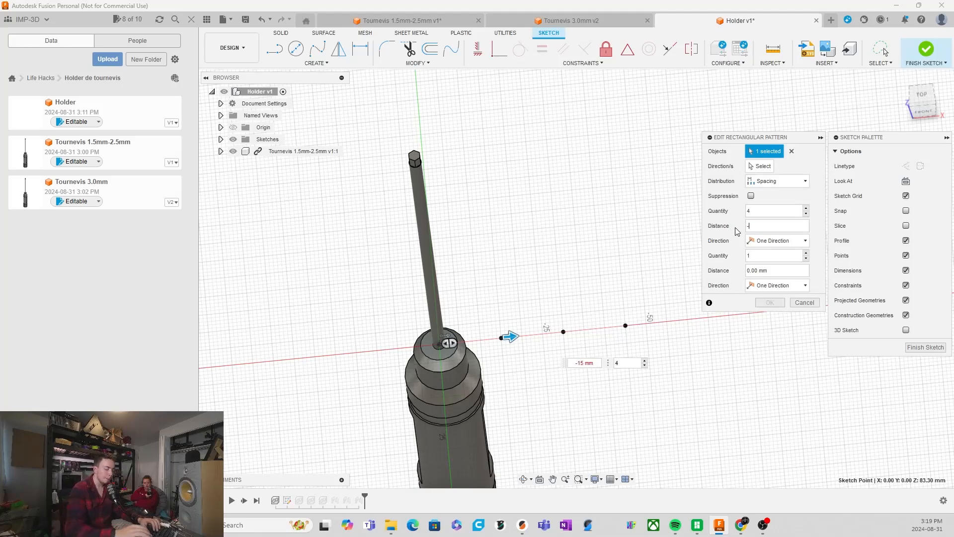
text(dis)
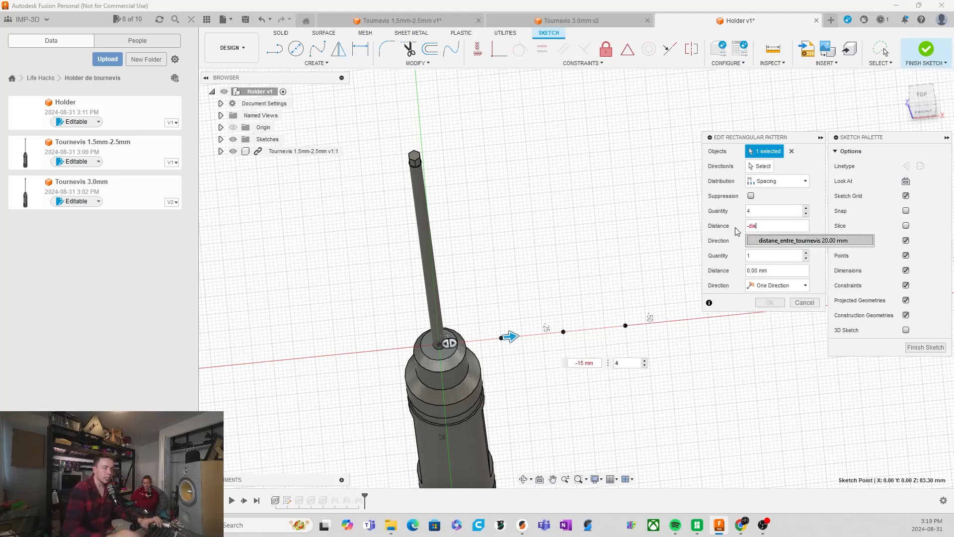
click(792, 242)
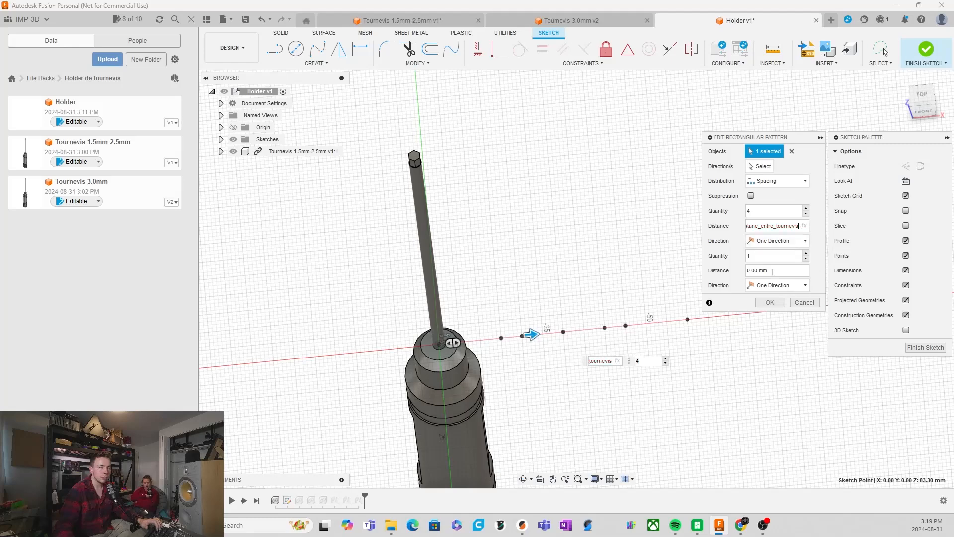
click(770, 303)
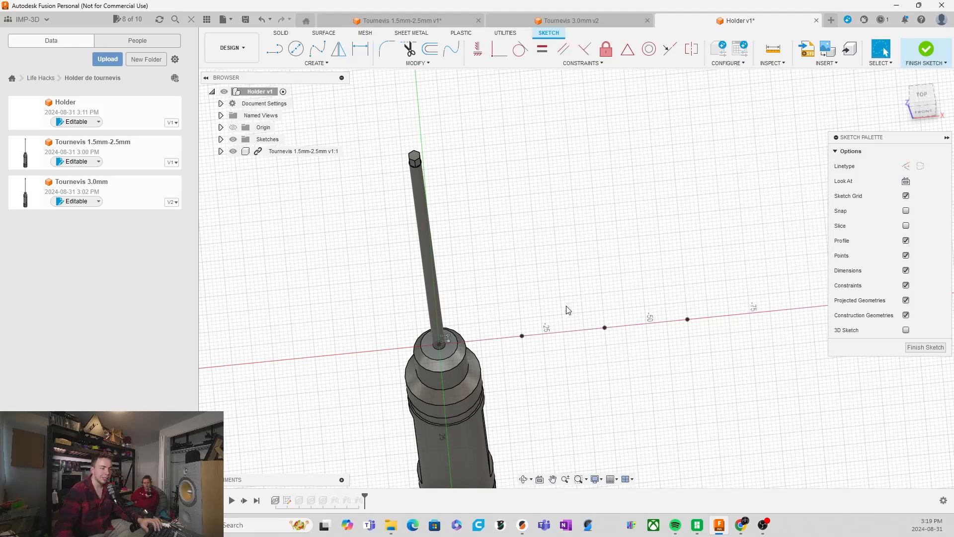
click(926, 347)
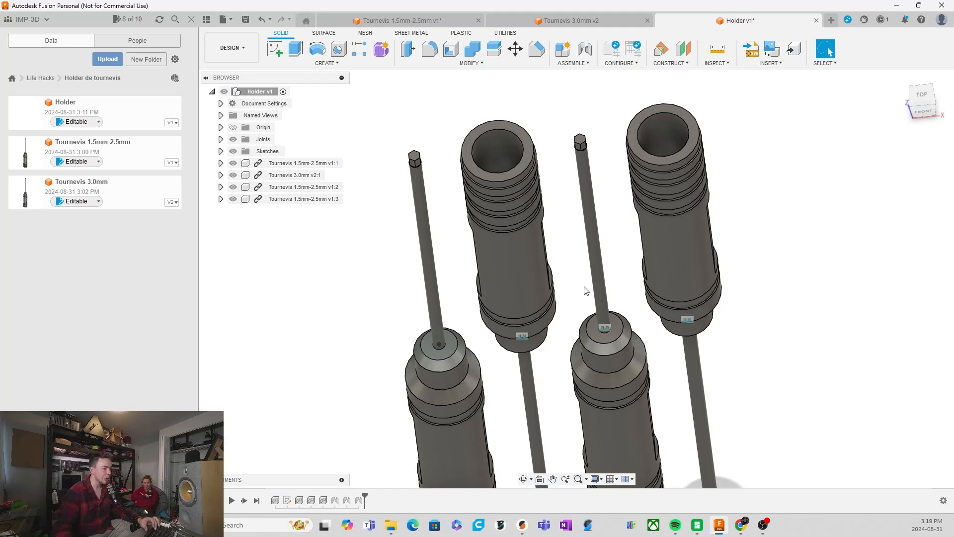
Open the design's parameters and set distane_entre_tournevis to 15 mm.
scroll(585, 287, down, 3)
shift+middle_drag(681, 360, 690, 310)
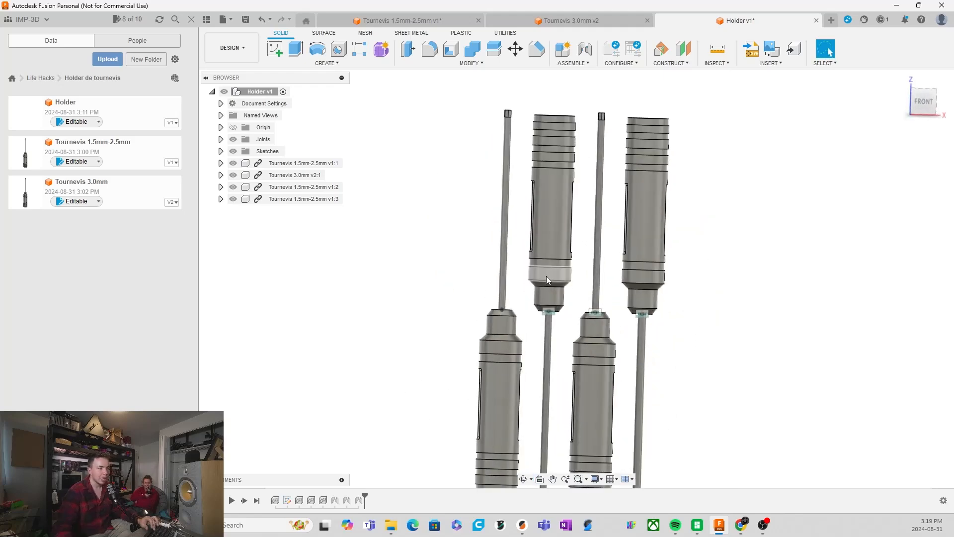
click(472, 63)
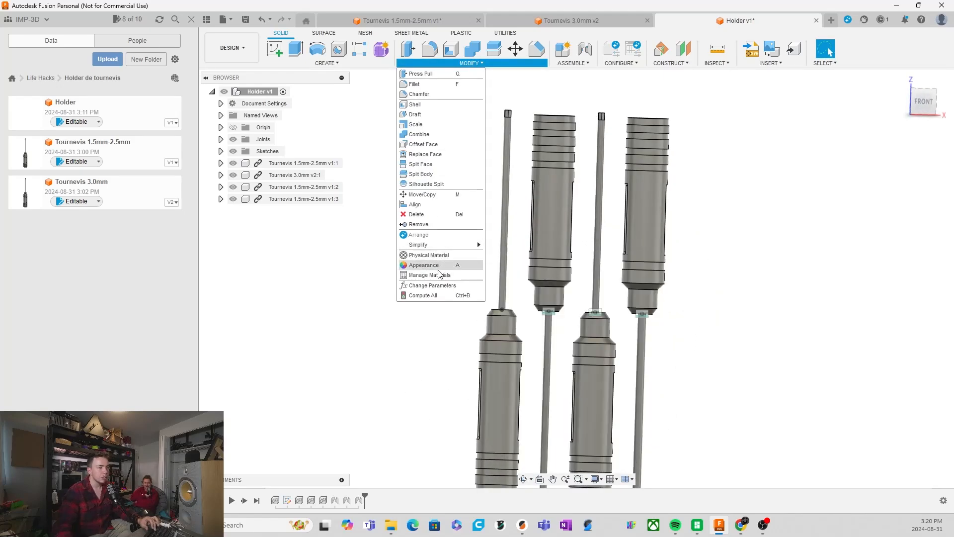
click(437, 286)
drag(501, 149, 328, 84)
double_click(383, 165)
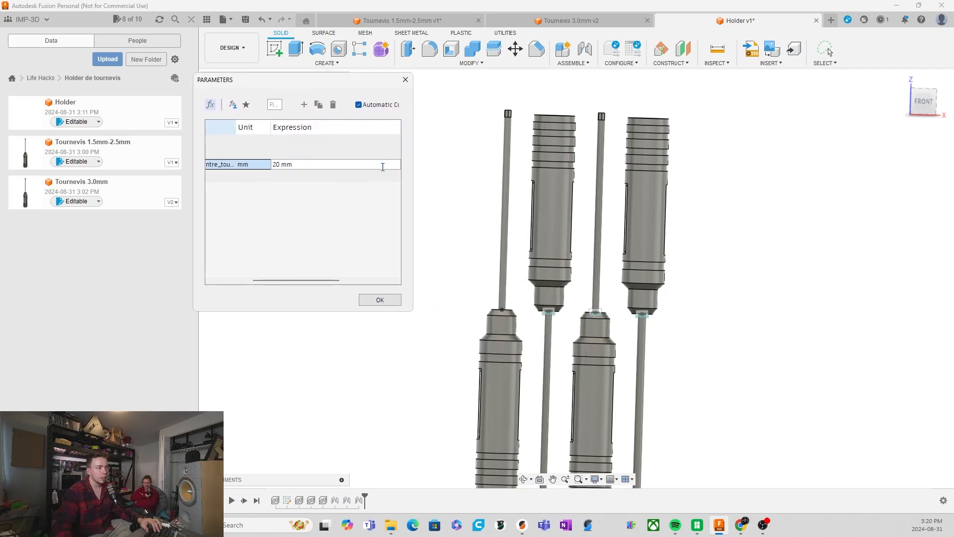
text(15)
key(Return)
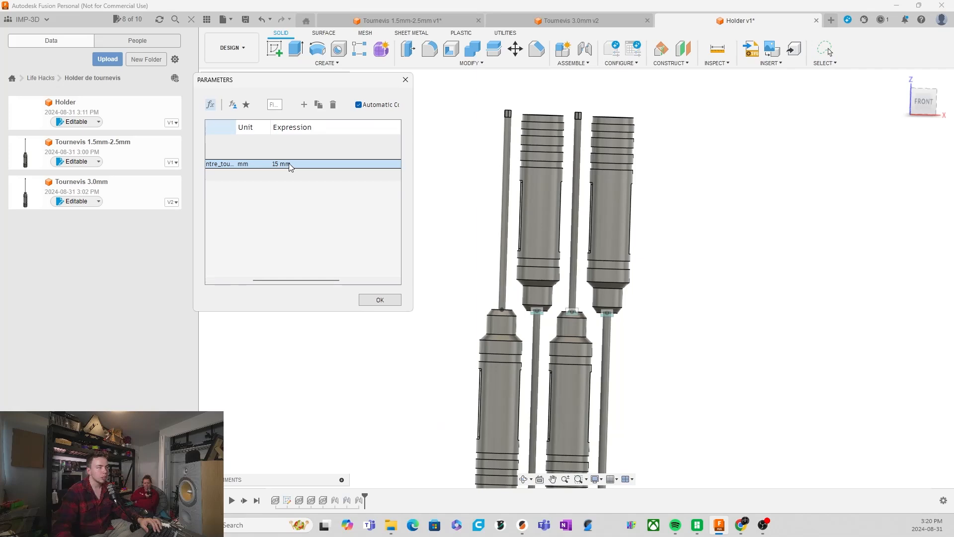
Reduce the distane_entre_tournevis user parameter to 12 mm and close the parameters dialog.
double_click(291, 165)
key(Return)
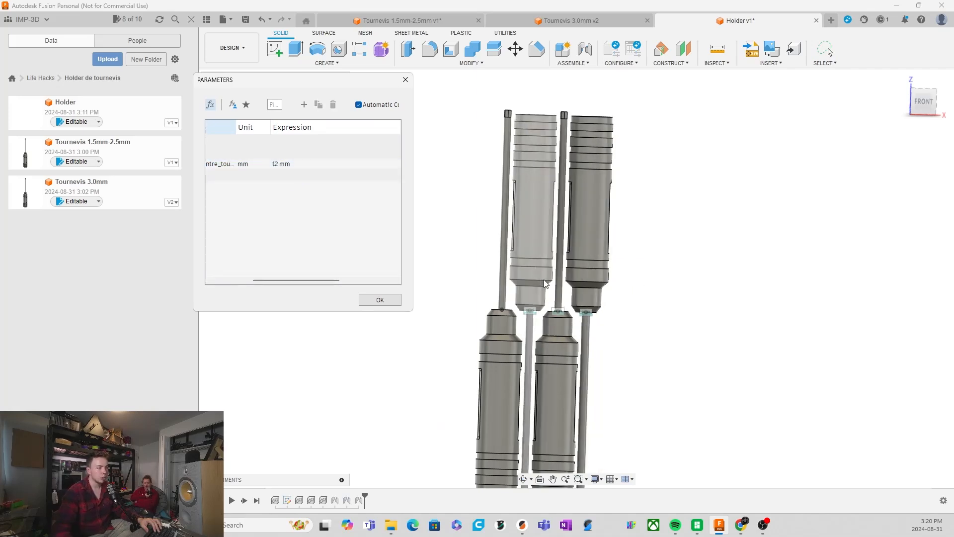
scroll(528, 274, down, 3)
scroll(529, 276, up, 1)
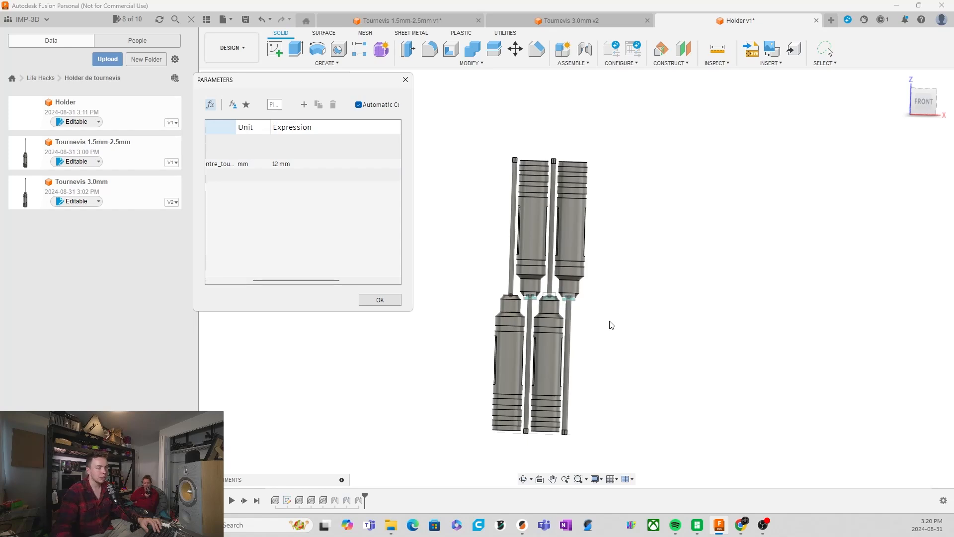
click(378, 300)
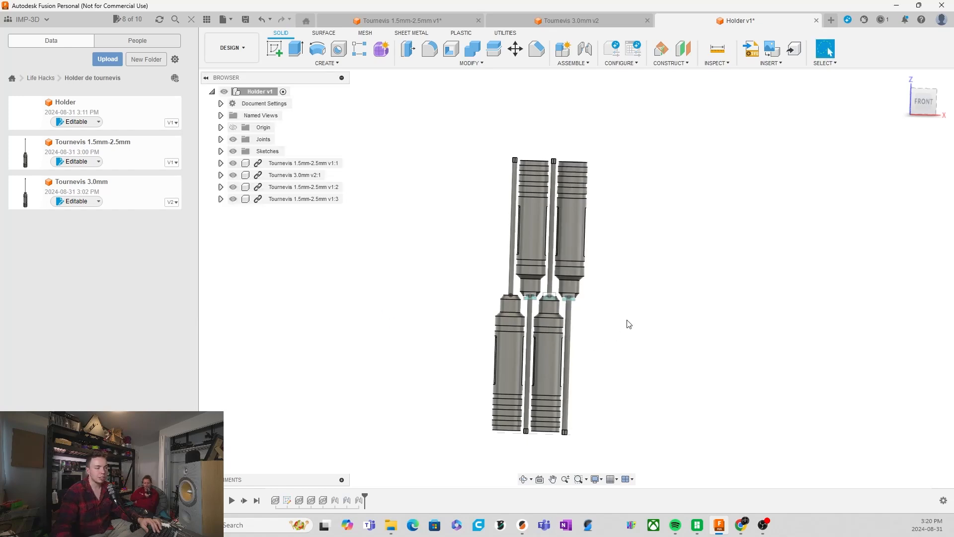
Examine the clearances between the neighbouring handles and shafts of the four screwdrivers from several angles.
shift+middle_drag(627, 324, 630, 375)
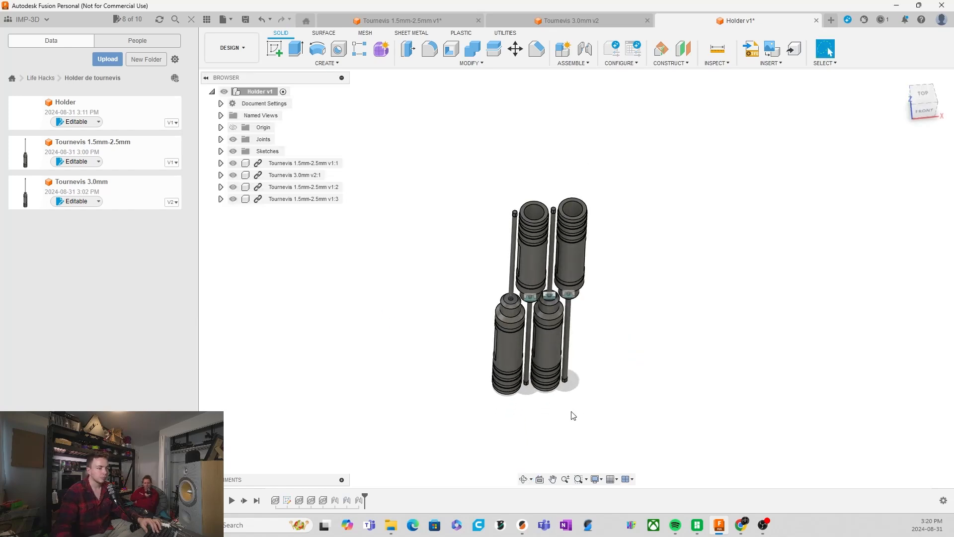
shift+middle_drag(630, 412, 632, 354)
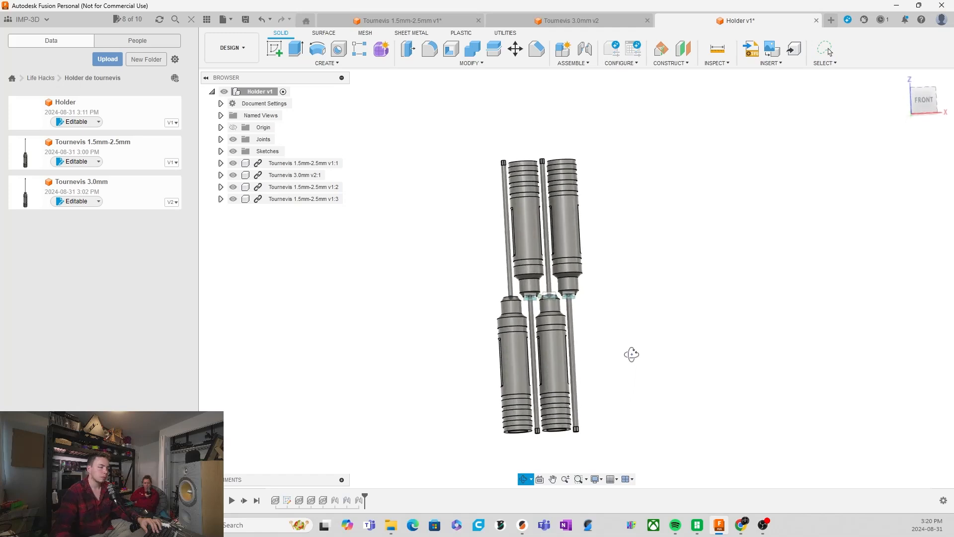
scroll(550, 162, up, 5)
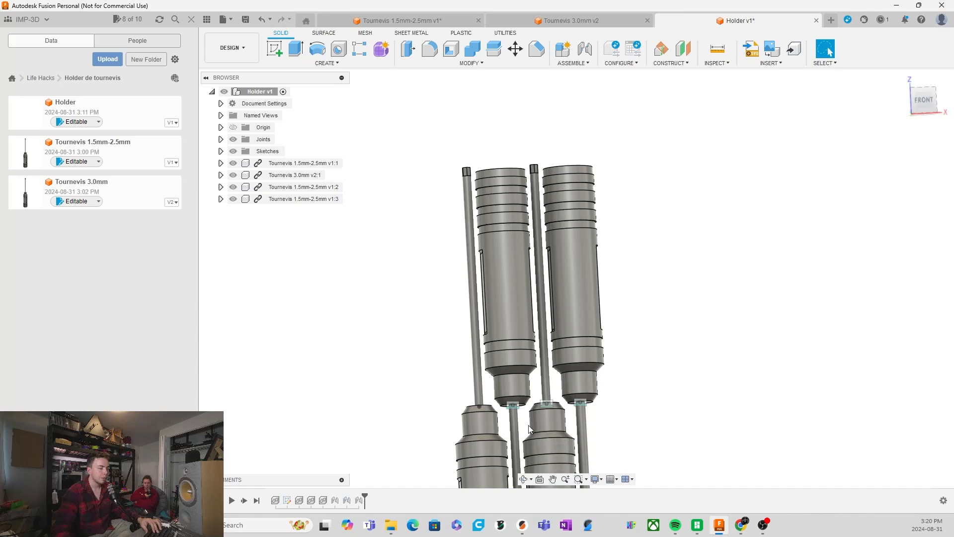
scroll(522, 415, up, 2)
scroll(503, 410, down, 5)
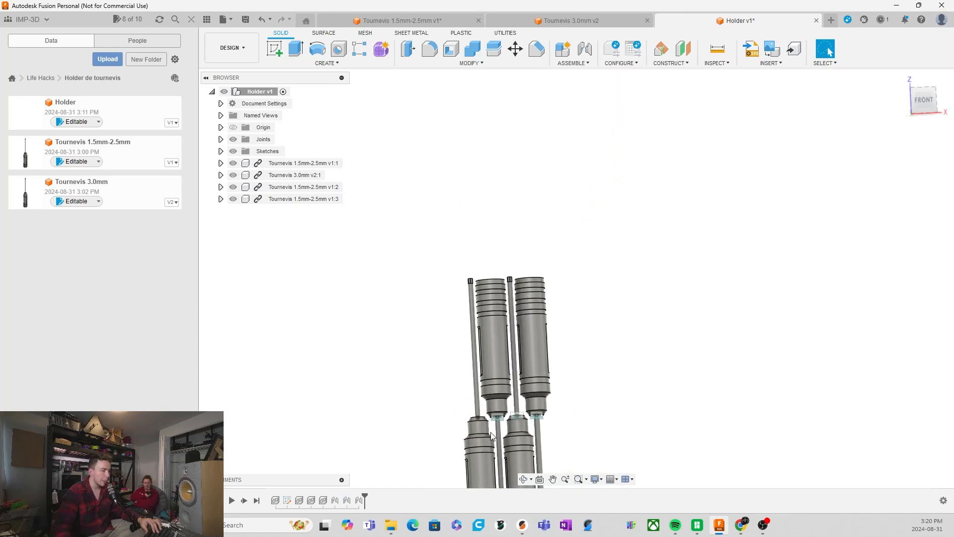
scroll(511, 370, down, 3)
scroll(514, 417, up, 4)
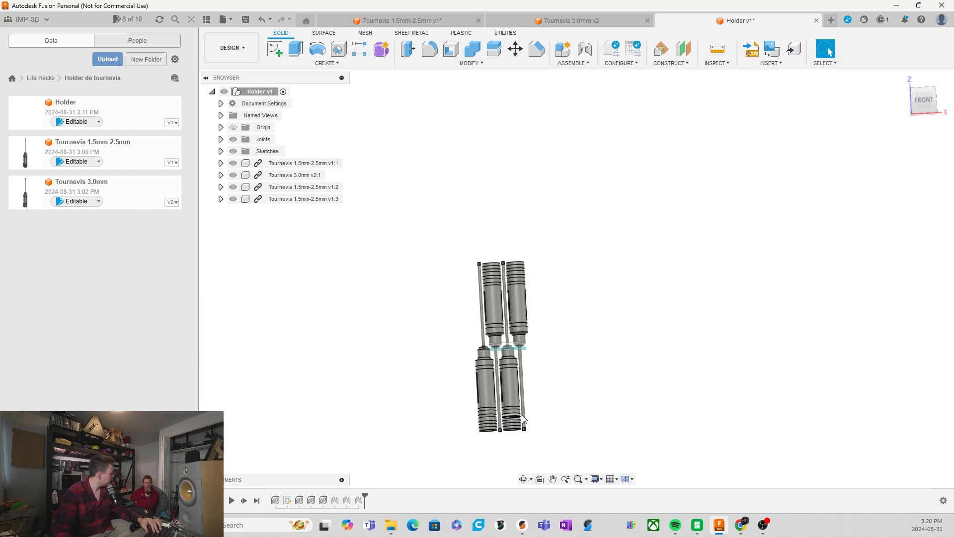
scroll(488, 343, up, 3)
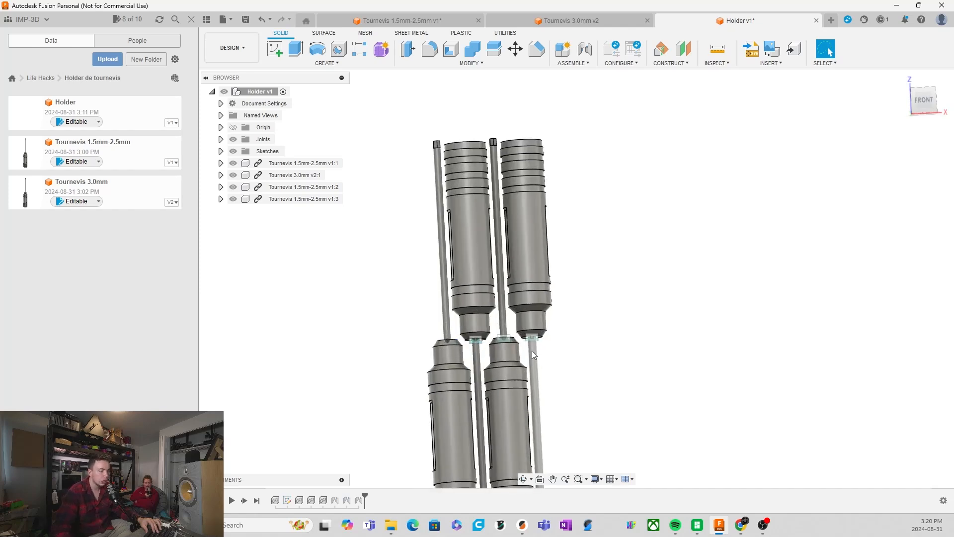
scroll(510, 323, down, 3)
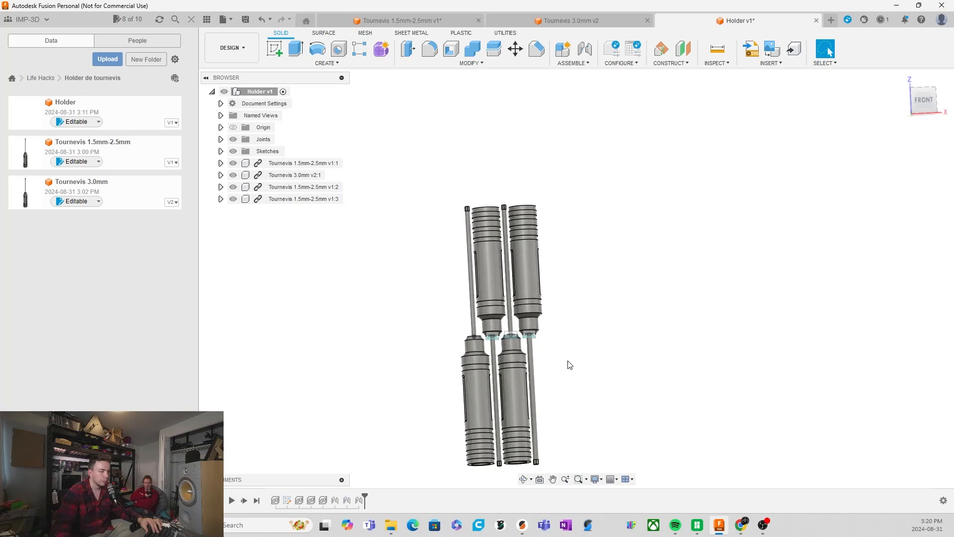
Measure the distance between the chamfered nose faces of the two neighbouring opposed screwdriver handles.
shift+middle_drag(567, 362, 572, 385)
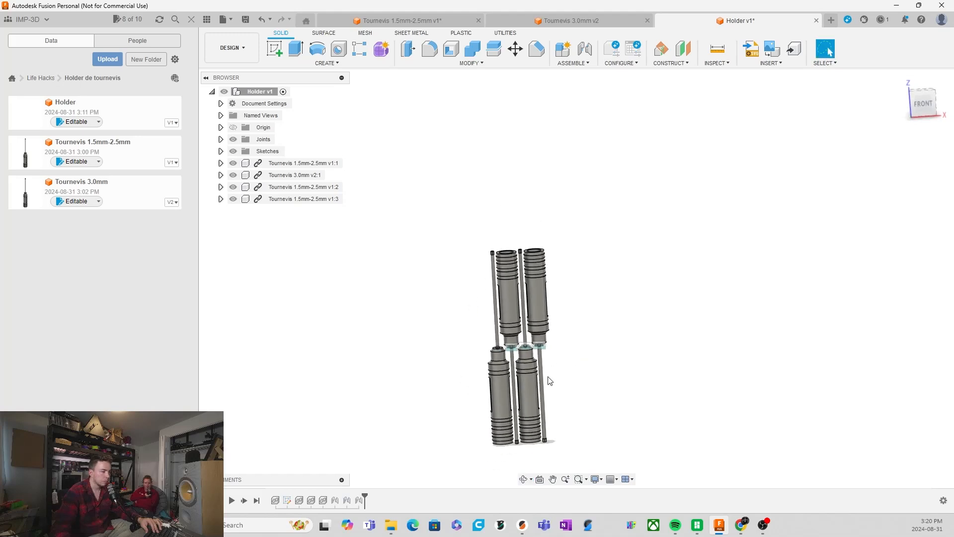
scroll(517, 347, up, 10)
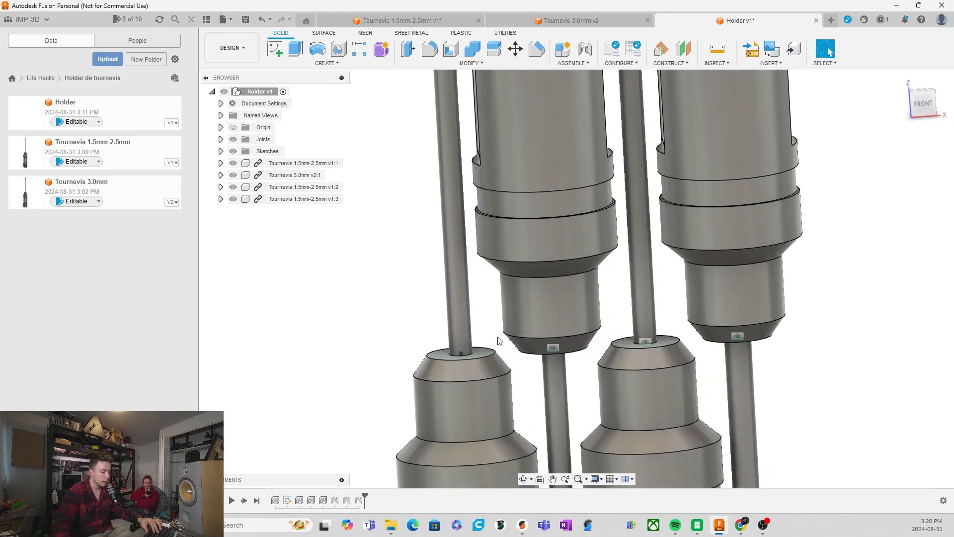
scroll(500, 341, up, 2)
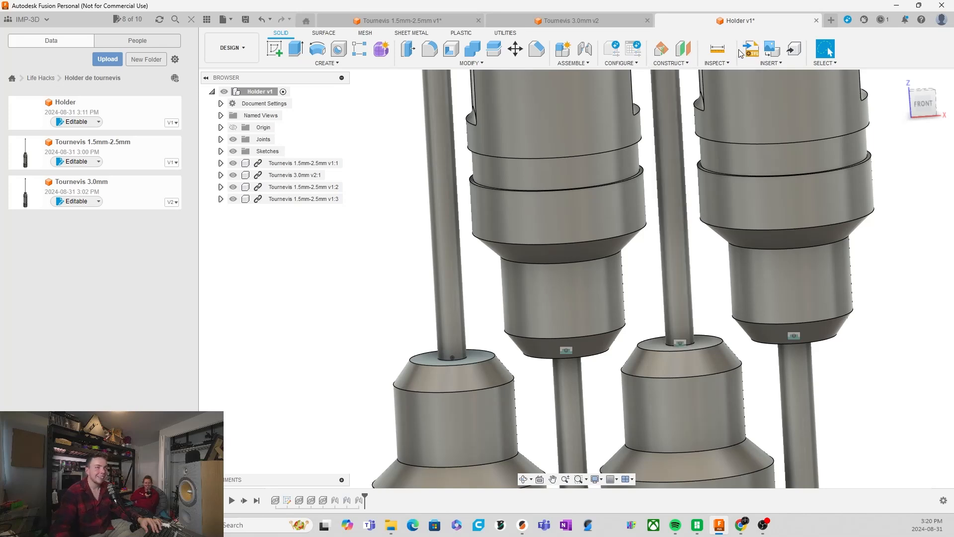
click(714, 51)
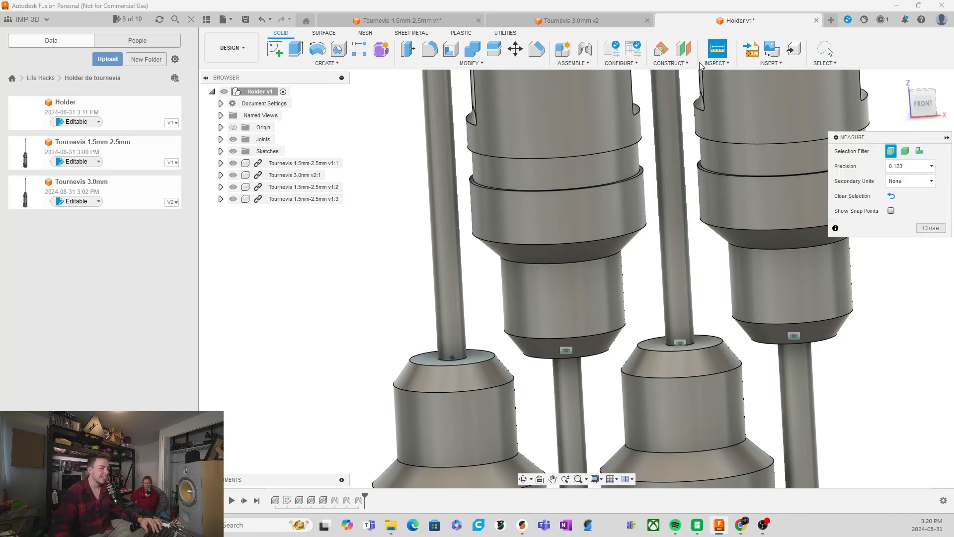
scroll(531, 280, down, 4)
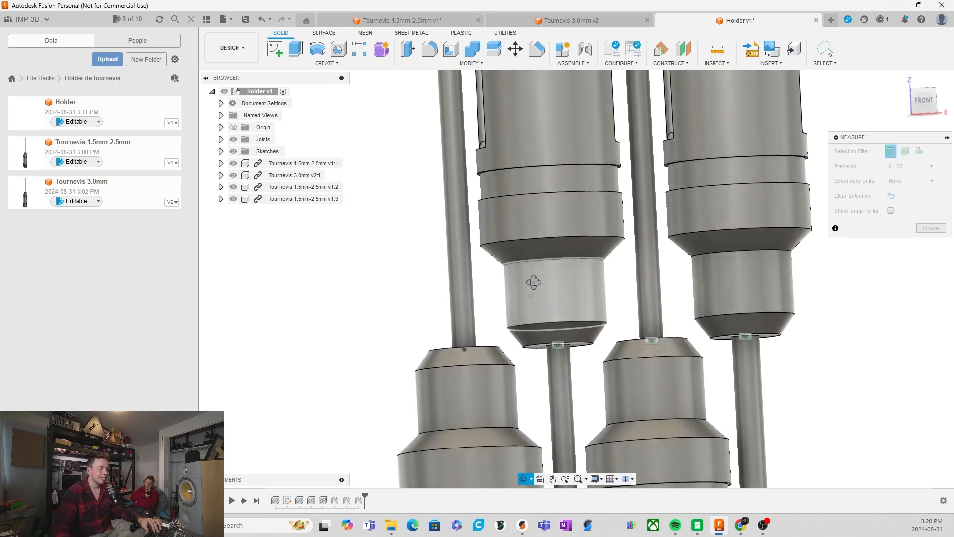
scroll(510, 344, up, 2)
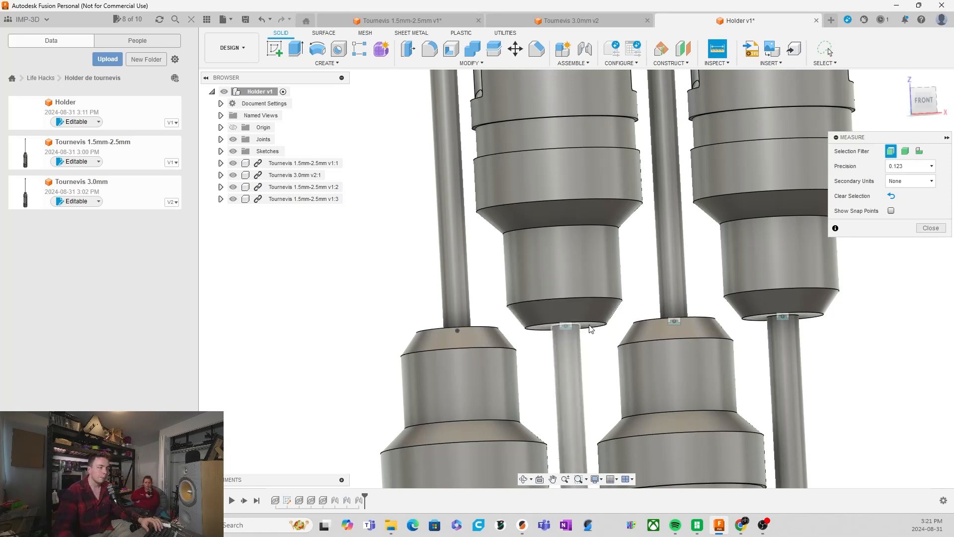
click(534, 316)
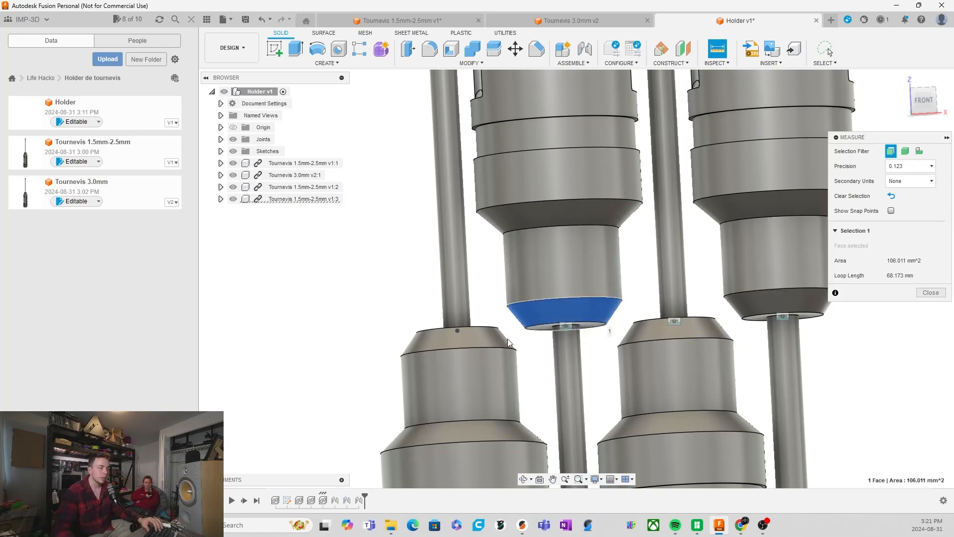
click(500, 341)
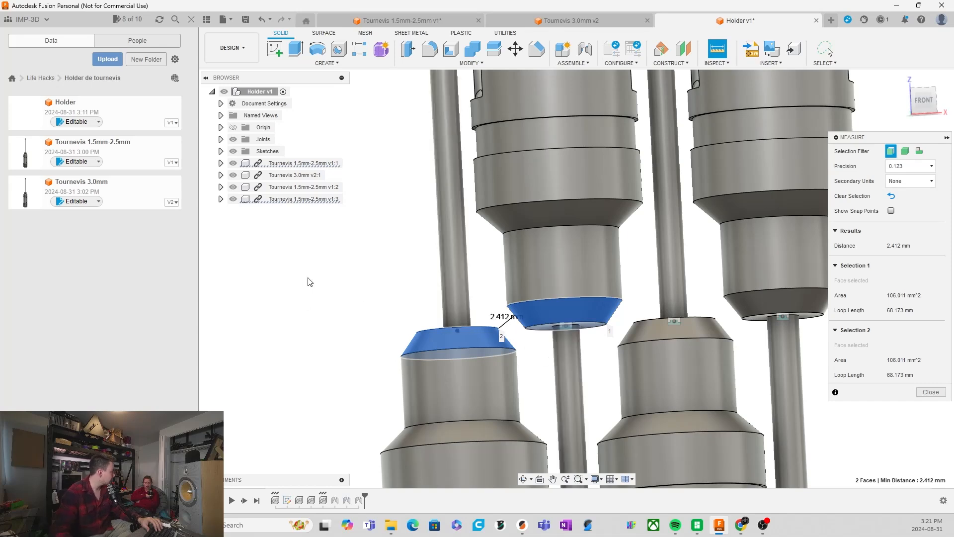
Switch to Calculator to compute 2.42 ÷ 0.42, then return to Fusion and end the measurement.
click(268, 526)
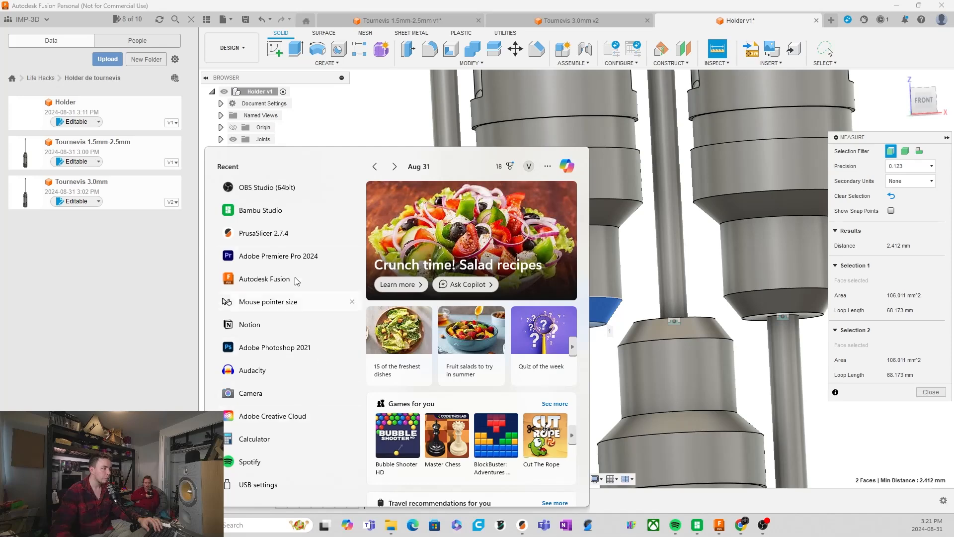
click(254, 439)
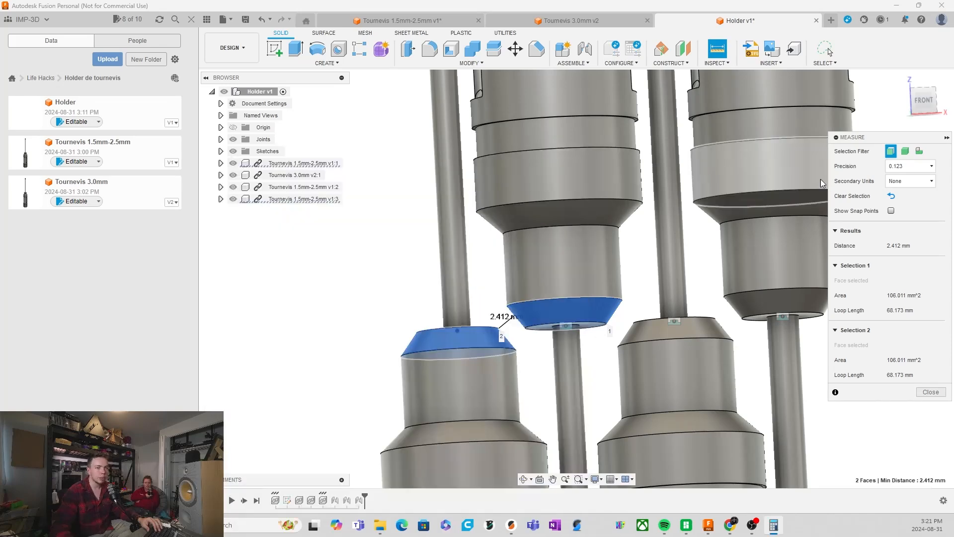
text(2.42)
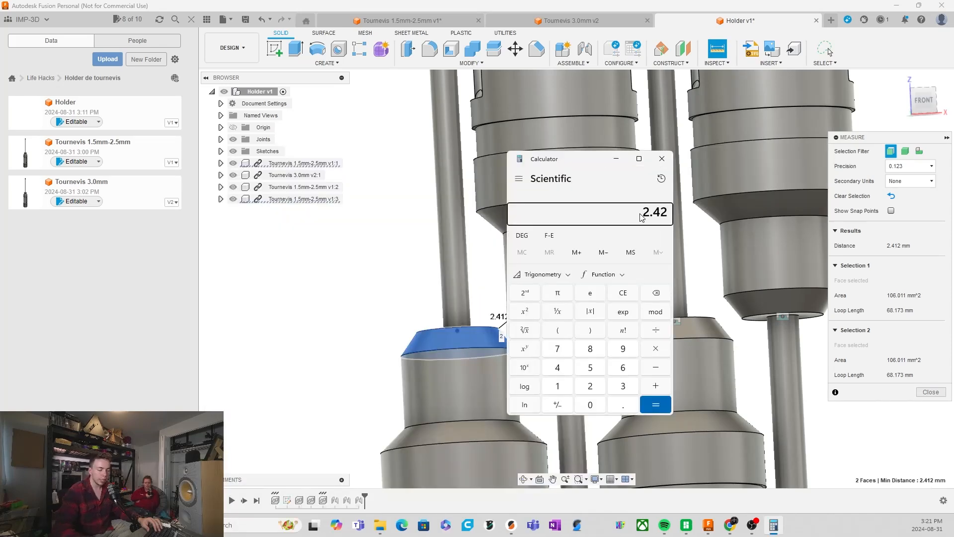
text( ÷ 0.42)
key(Return)
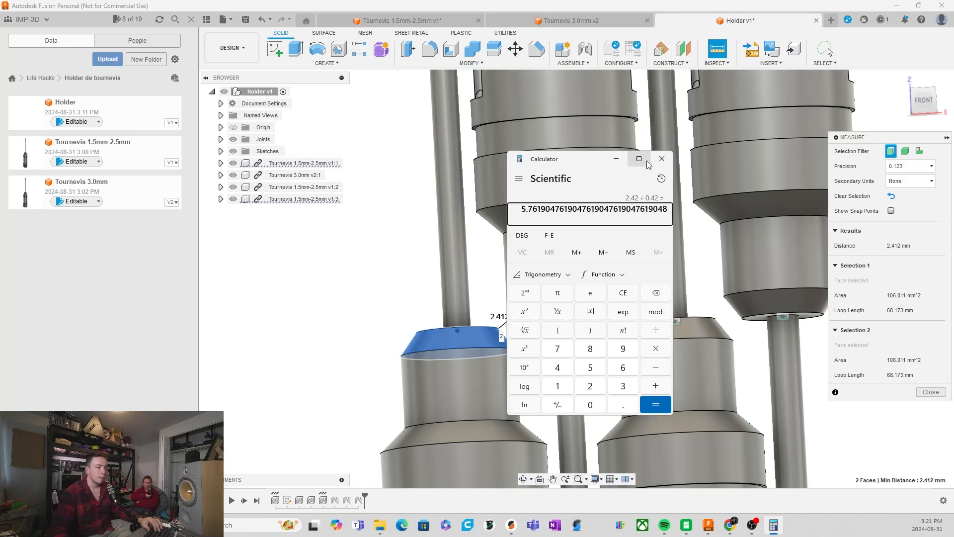
click(617, 159)
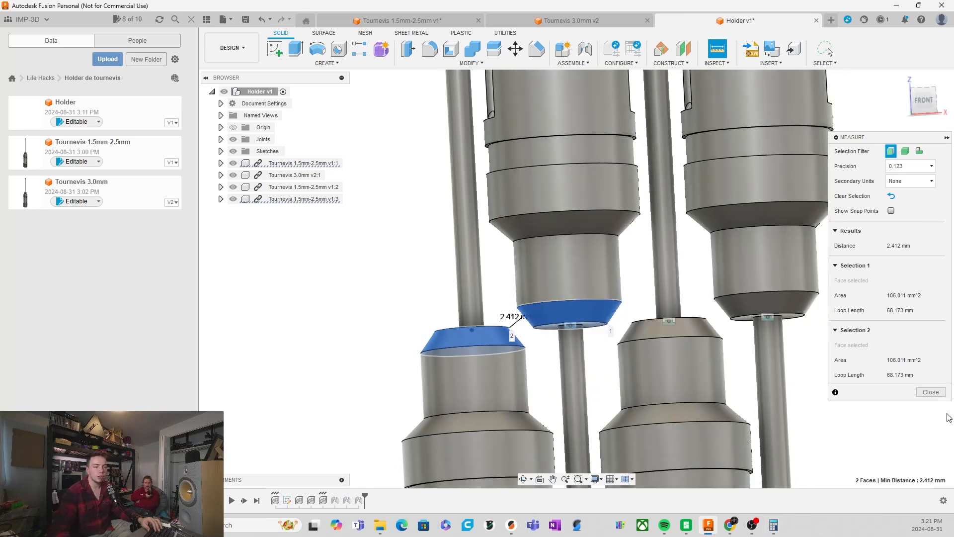
click(931, 391)
scroll(458, 300, down, 3)
shift+middle_drag(720, 396, 726, 420)
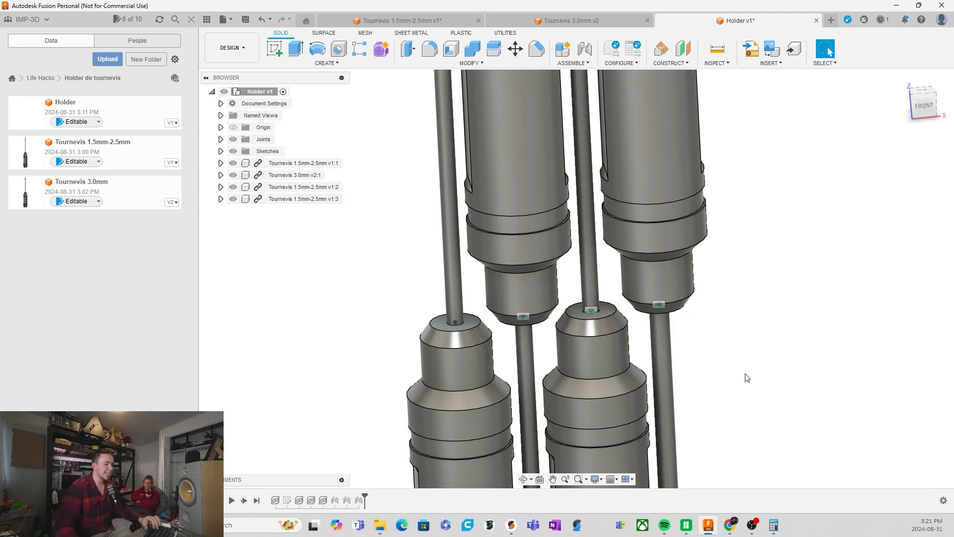
scroll(603, 318, down, 2)
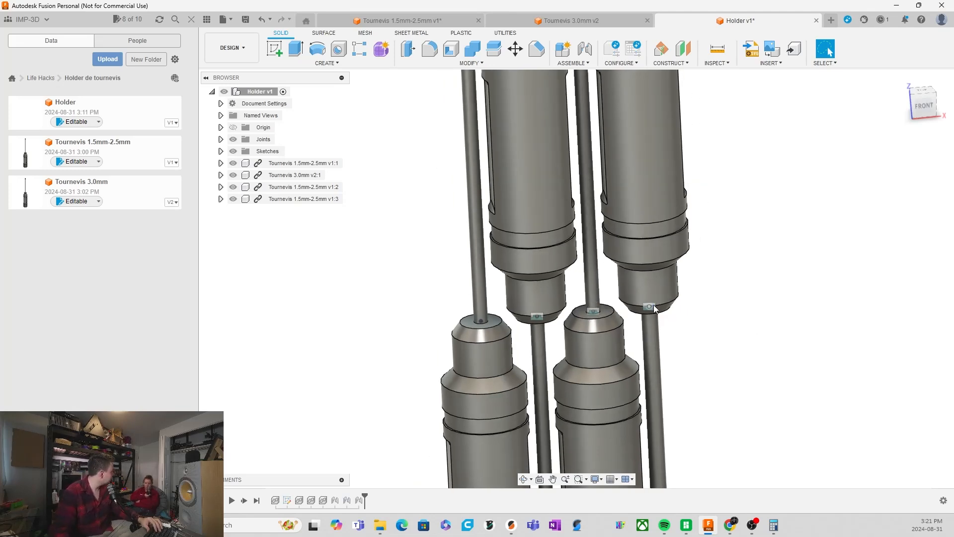
scroll(611, 318, down, 3)
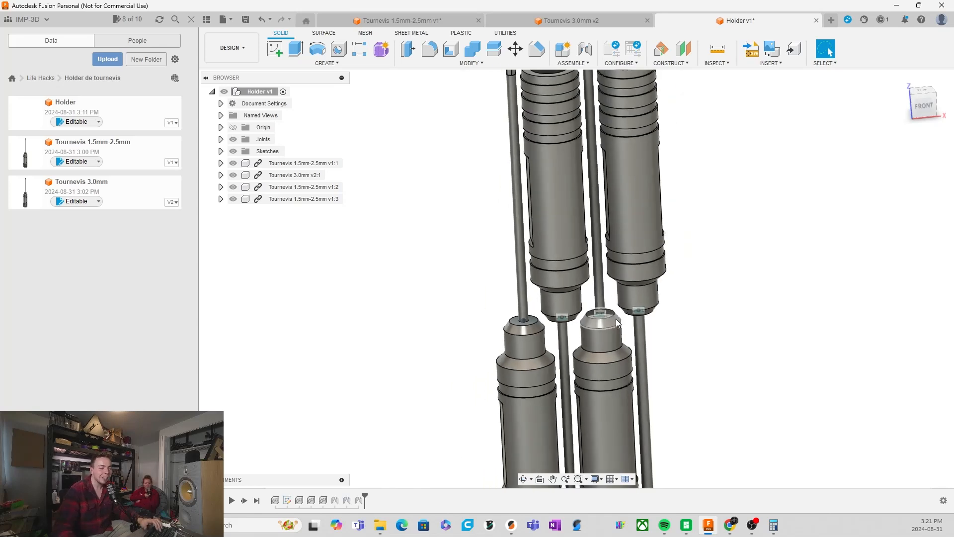
scroll(507, 341, up, 3)
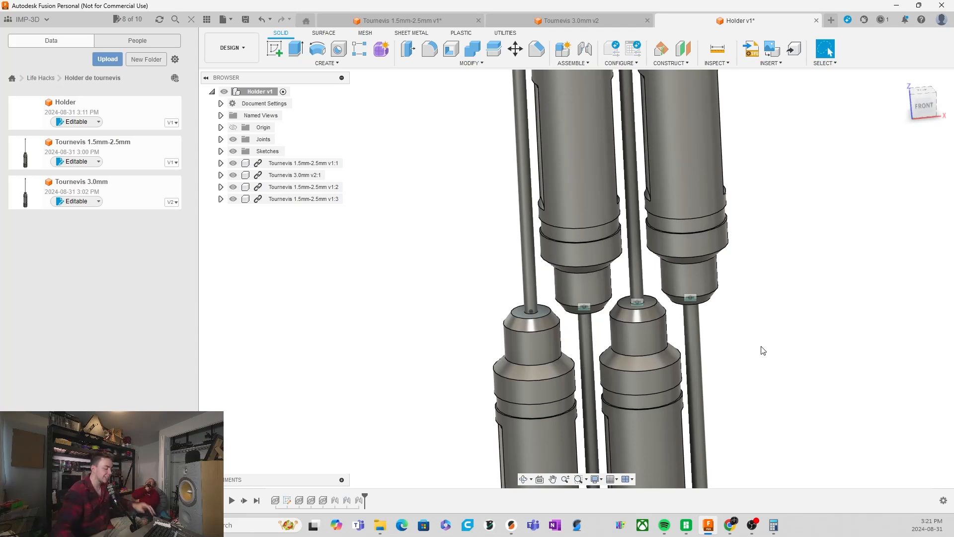
scroll(265, 213, down, 1)
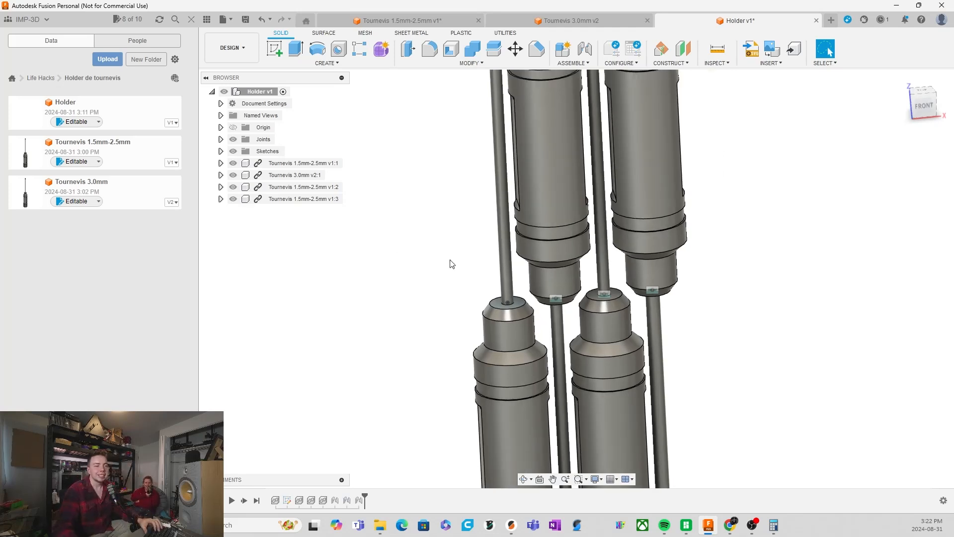
click(276, 50)
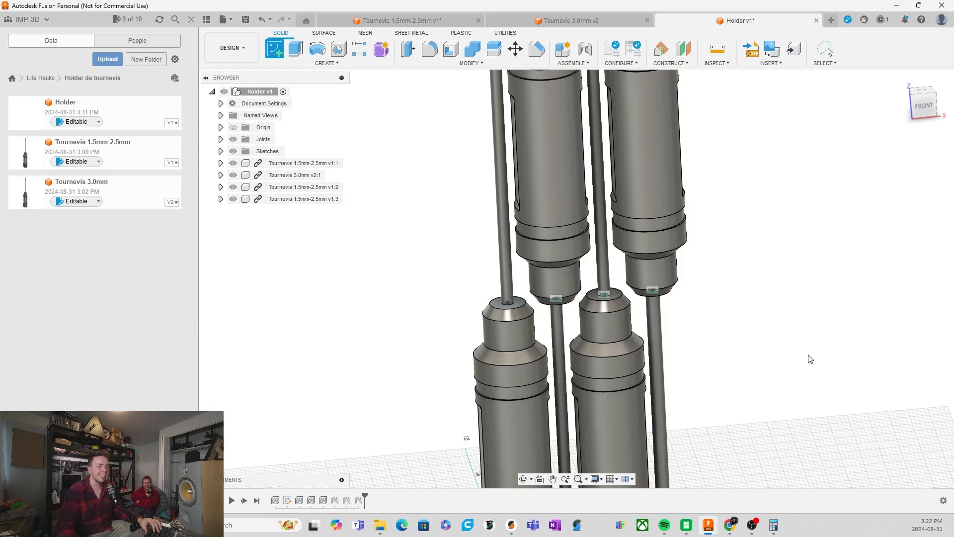
shift+middle_drag(809, 359, 754, 394)
scroll(671, 368, down, 1)
scroll(598, 366, up, 2)
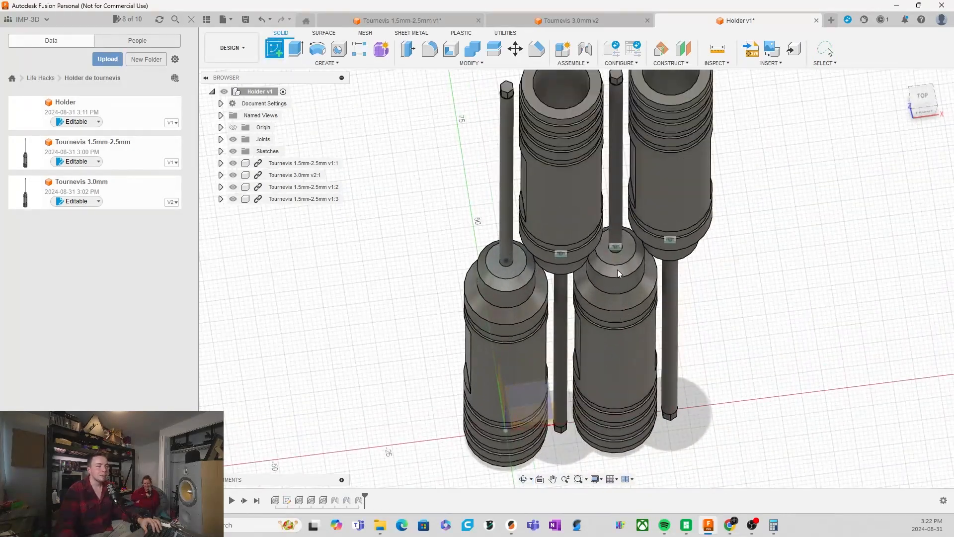
shift+middle_drag(778, 287, 776, 222)
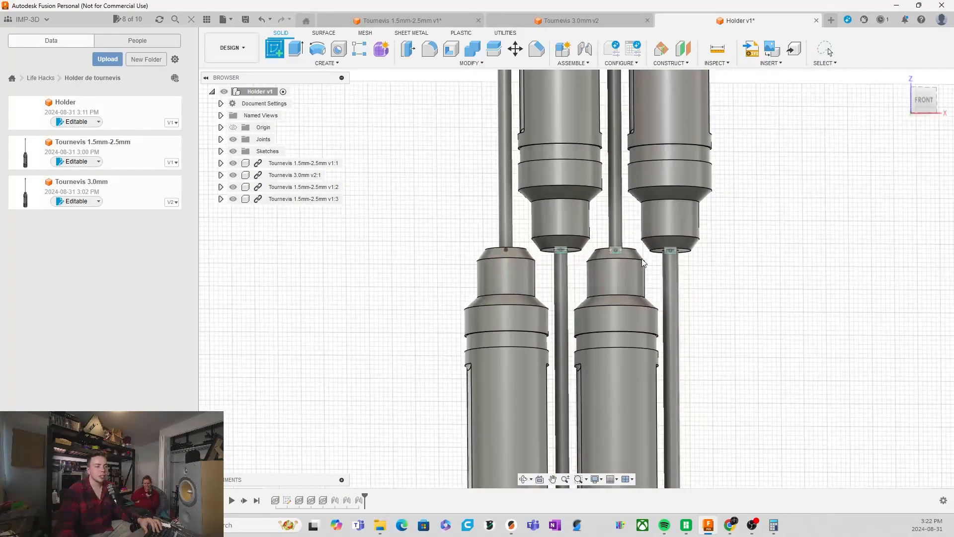
shift+middle_drag(642, 258, 601, 342)
scroll(593, 382, down, 3)
scroll(609, 324, up, 3)
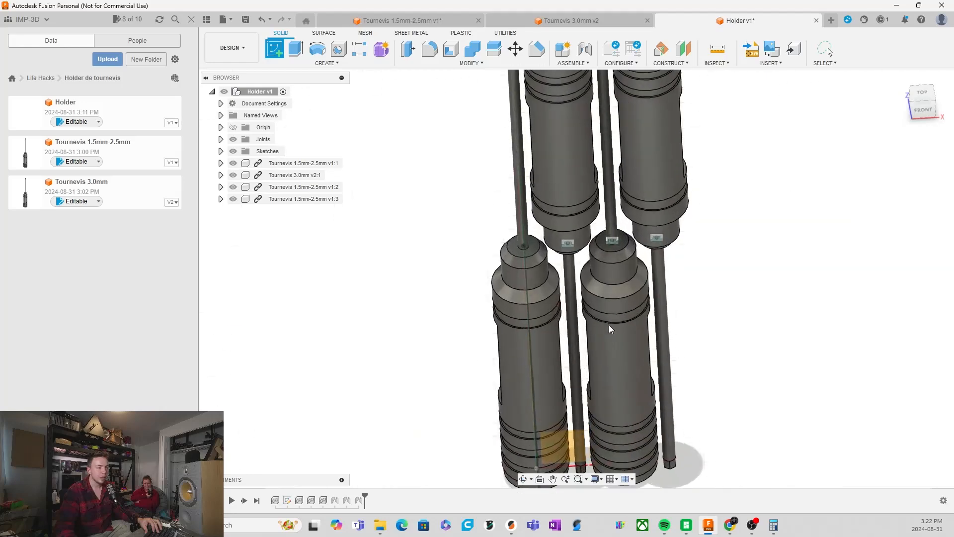
scroll(619, 250, up, 5)
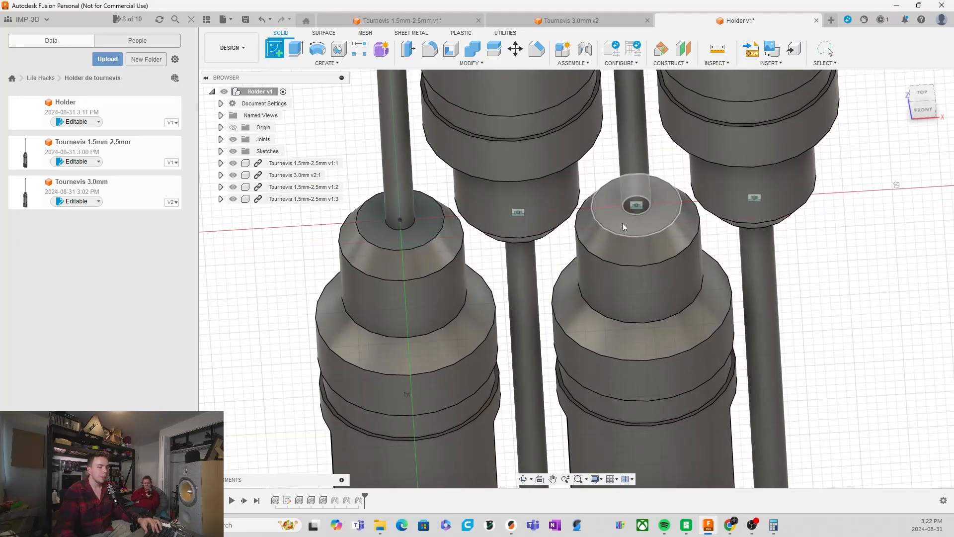
shift+middle_drag(622, 226, 480, 286)
scroll(564, 299, down, 6)
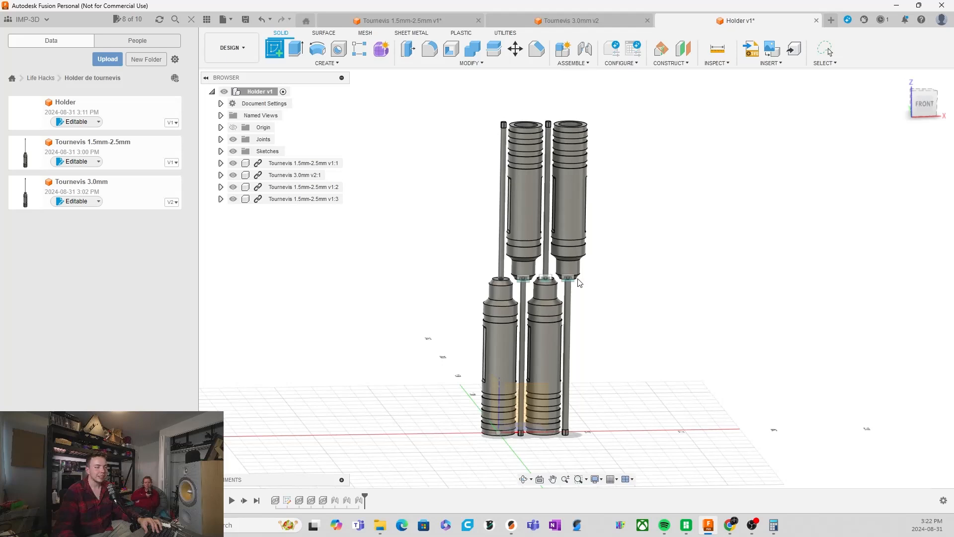
right_click(613, 320)
click(581, 324)
scroll(412, 283, down, 1)
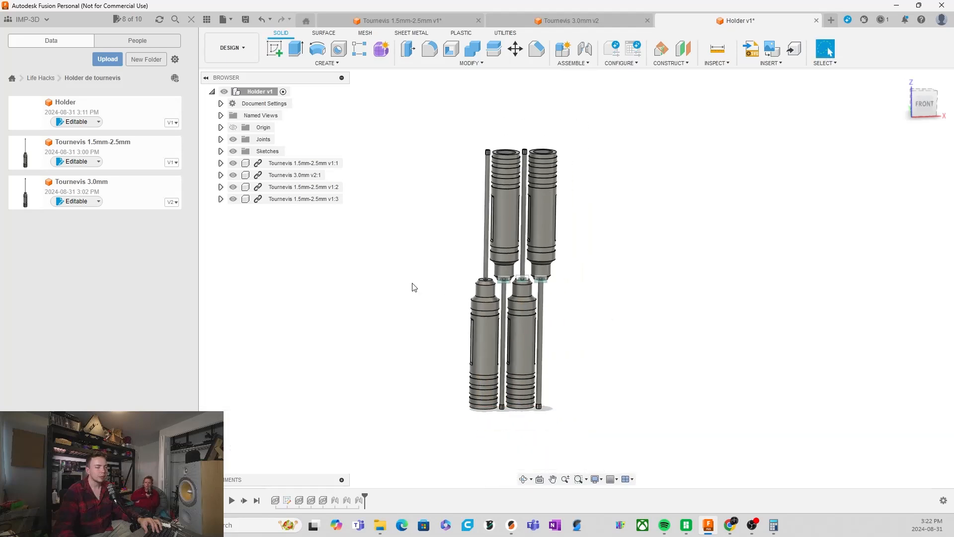
Group all timeline features, from the first component insert to the last rigid joint, into a single timeline group.
scroll(567, 313, up, 3)
shift+middle_drag(567, 313, 582, 331)
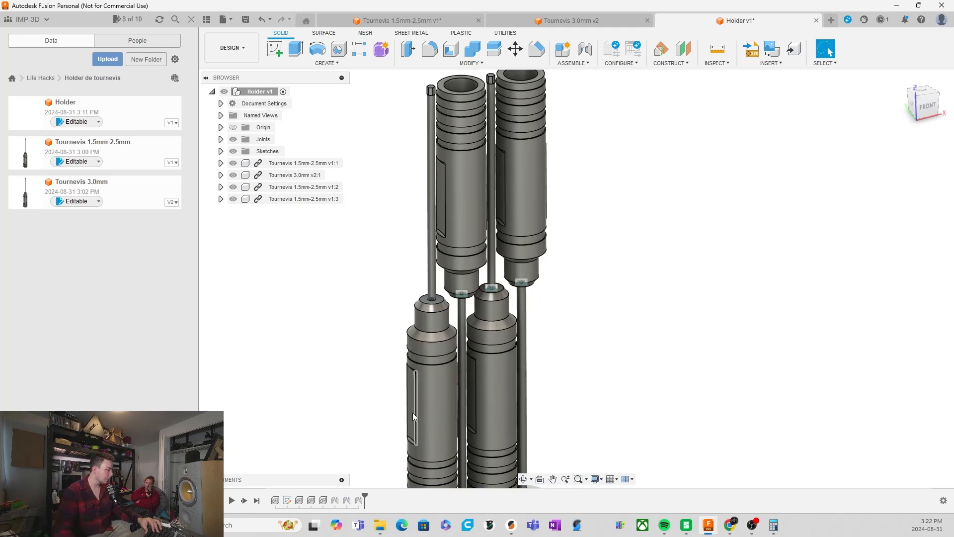
scroll(572, 379, down, 3)
scroll(491, 235, down, 2)
scroll(456, 333, up, 3)
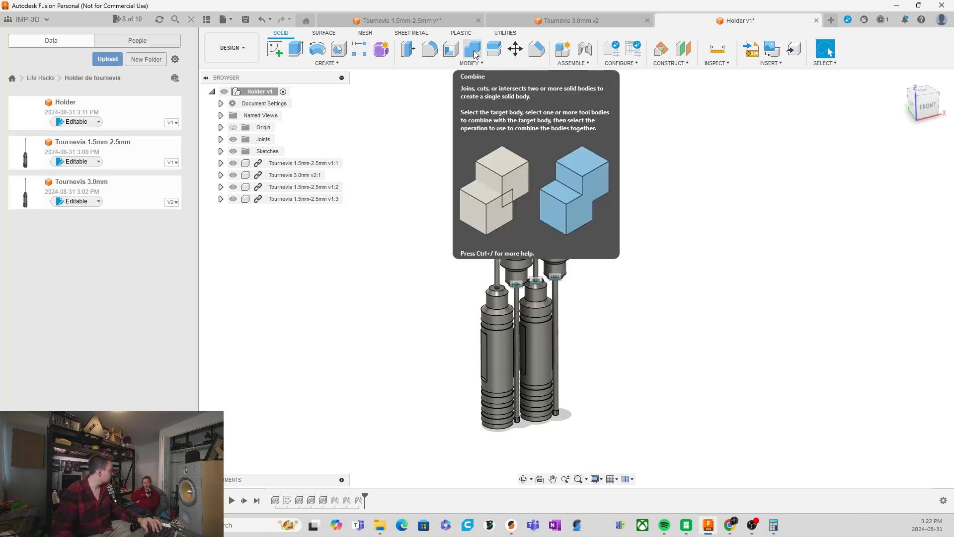
drag(362, 500, 276, 501)
right_click(276, 501)
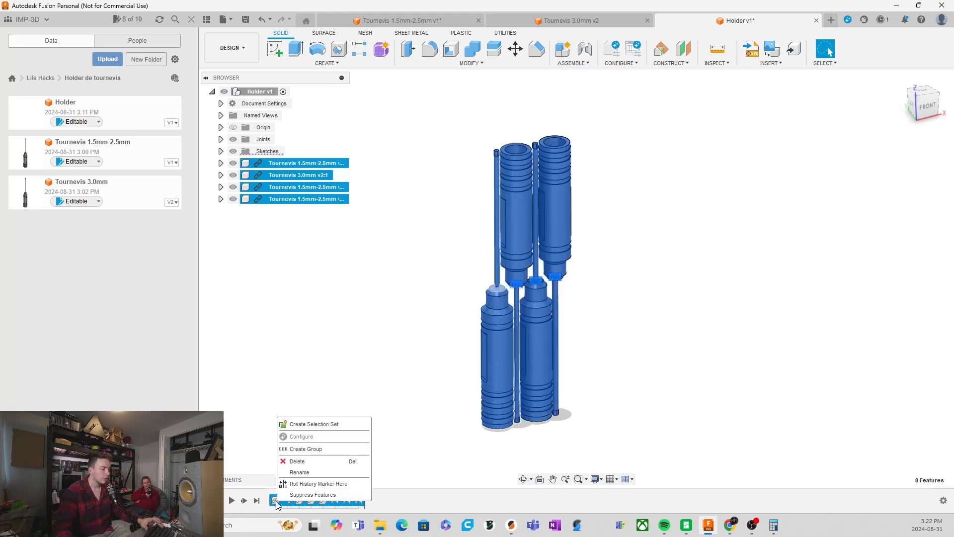
click(317, 452)
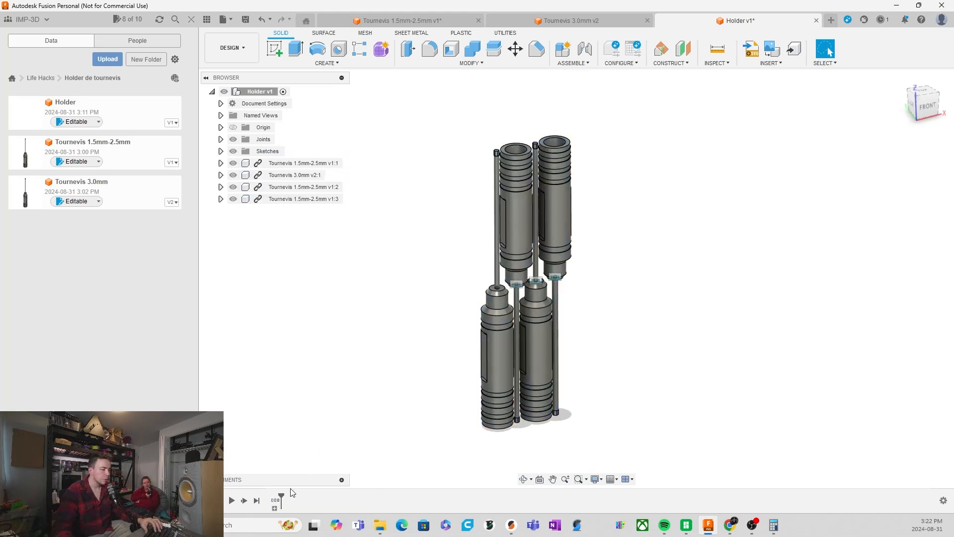
Examine which component inserts, sketch and joints the timeline group contains.
mouse_move(277, 505)
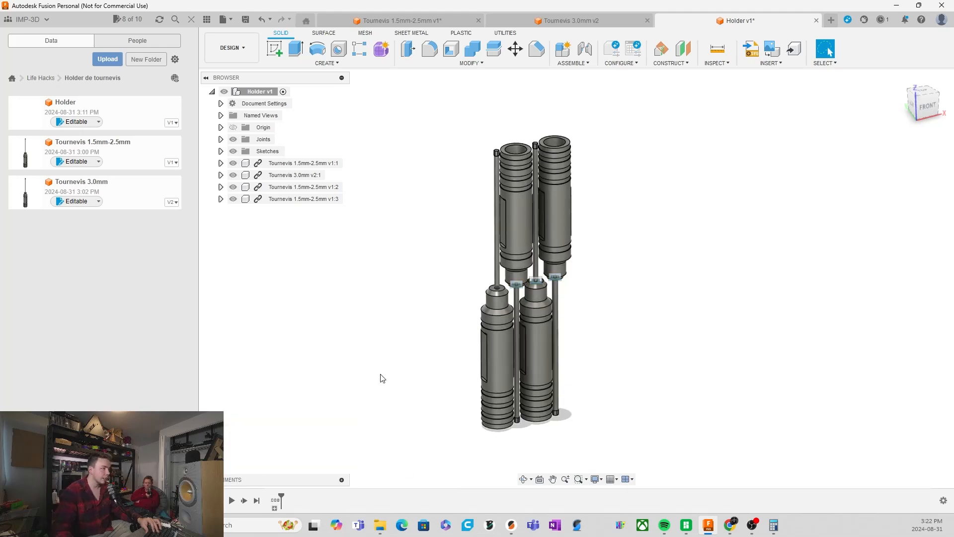
click(276, 503)
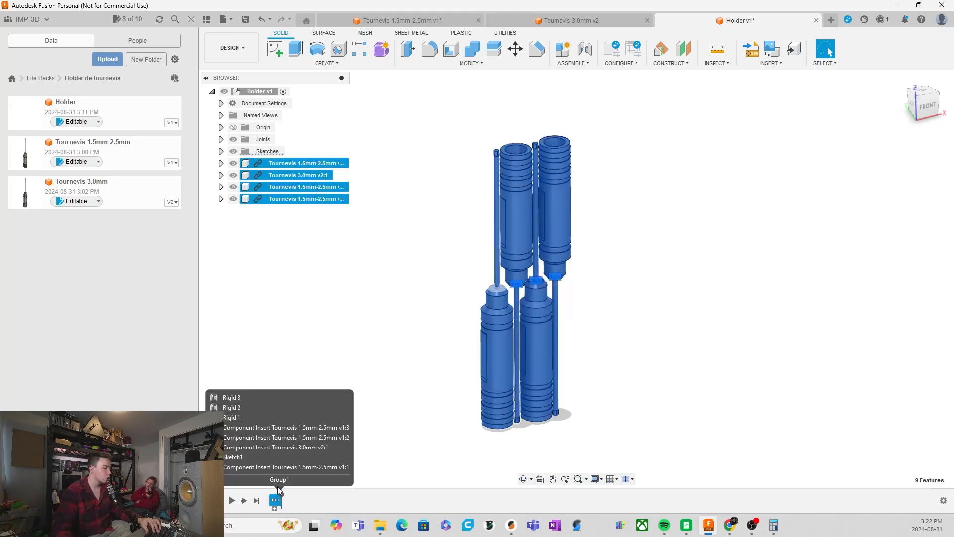
click(285, 446)
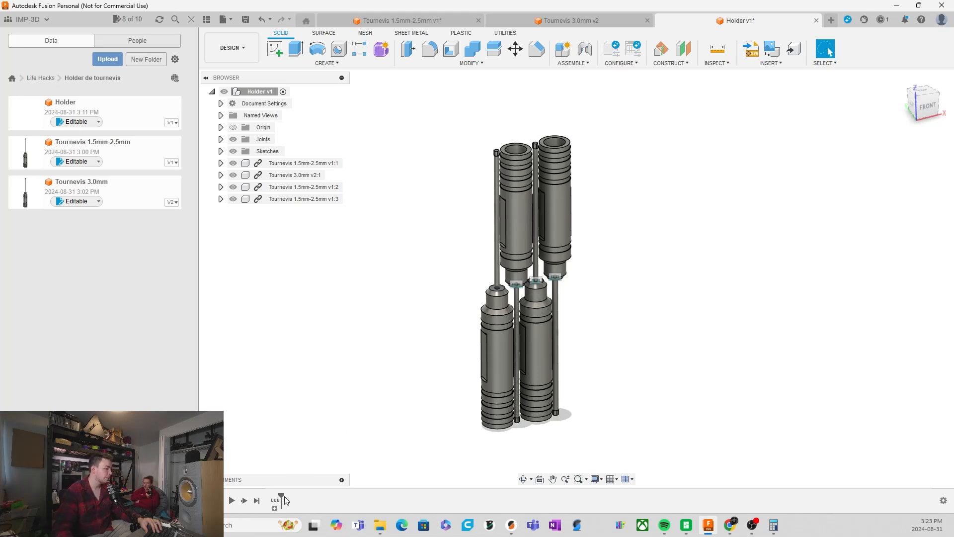
mouse_move(278, 504)
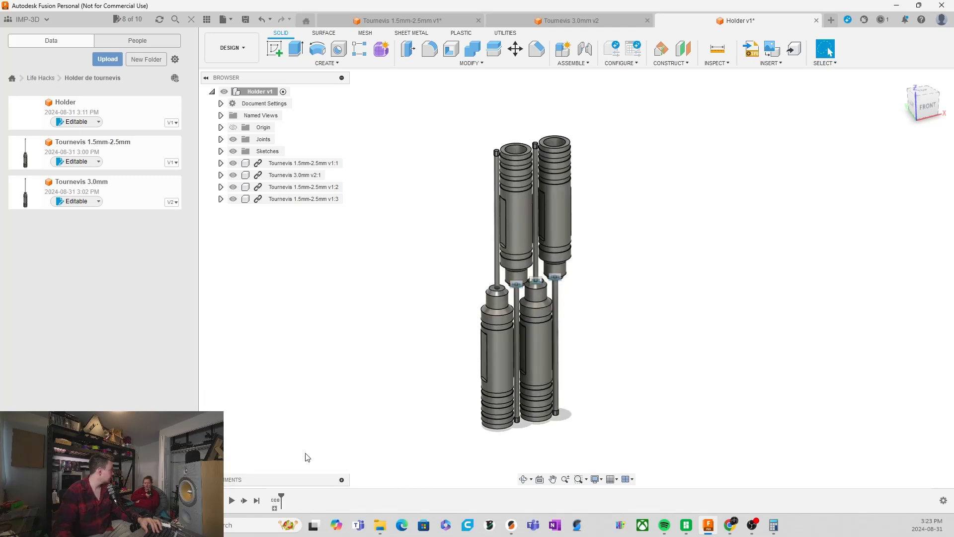
scroll(511, 239, up, 3)
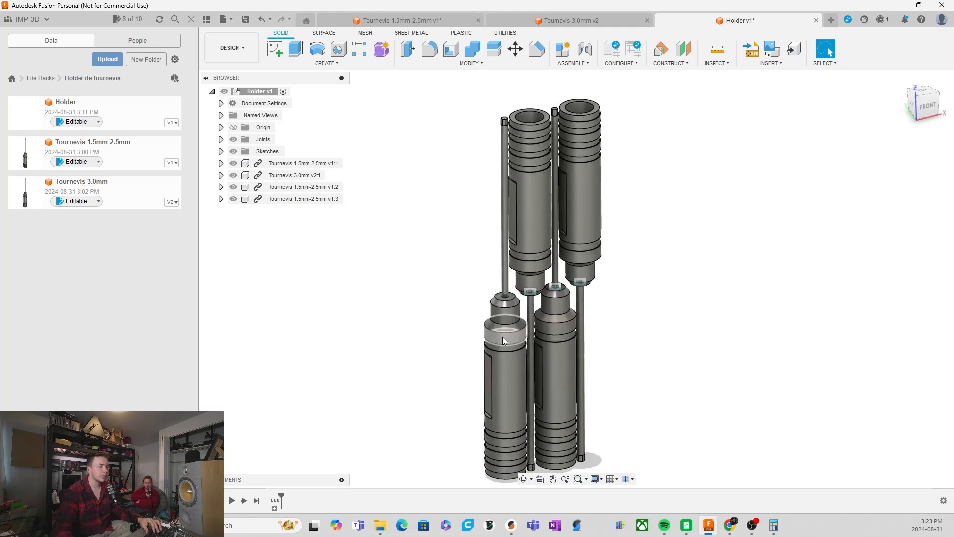
scroll(553, 317, up, 1)
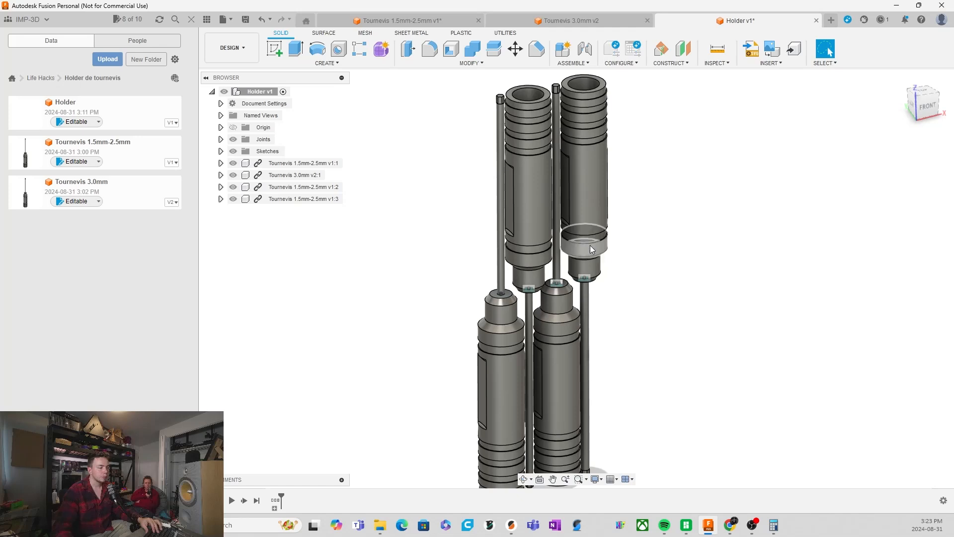
Examine how the nose faces of the upright and inverted screwdriver handles line up, from the front and from above.
scroll(558, 288, up, 2)
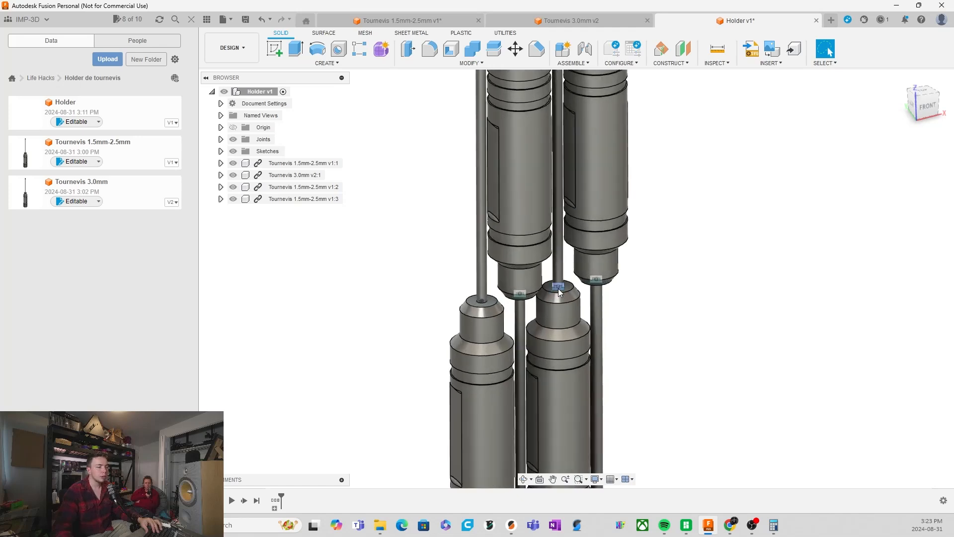
click(925, 106)
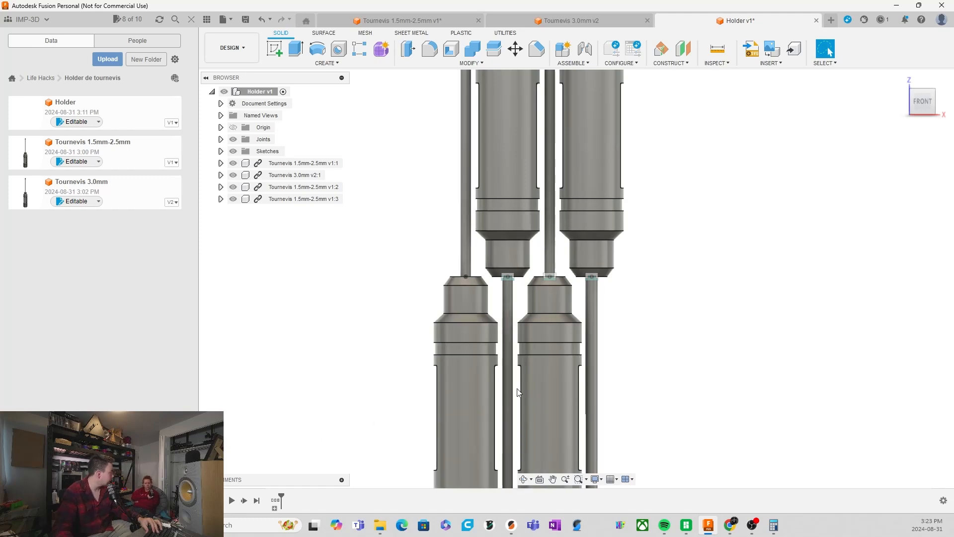
shift+middle_drag(601, 377, 630, 352)
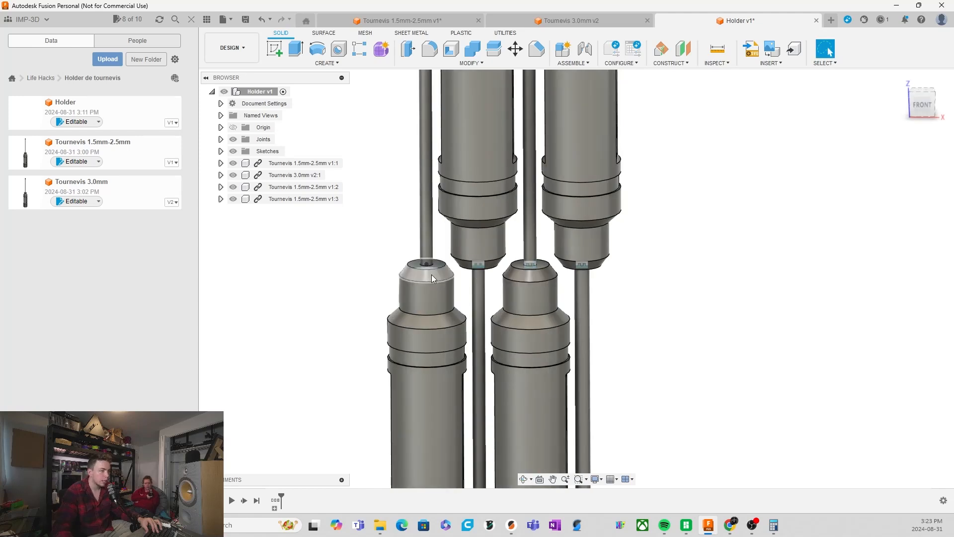
scroll(526, 279, up, 3)
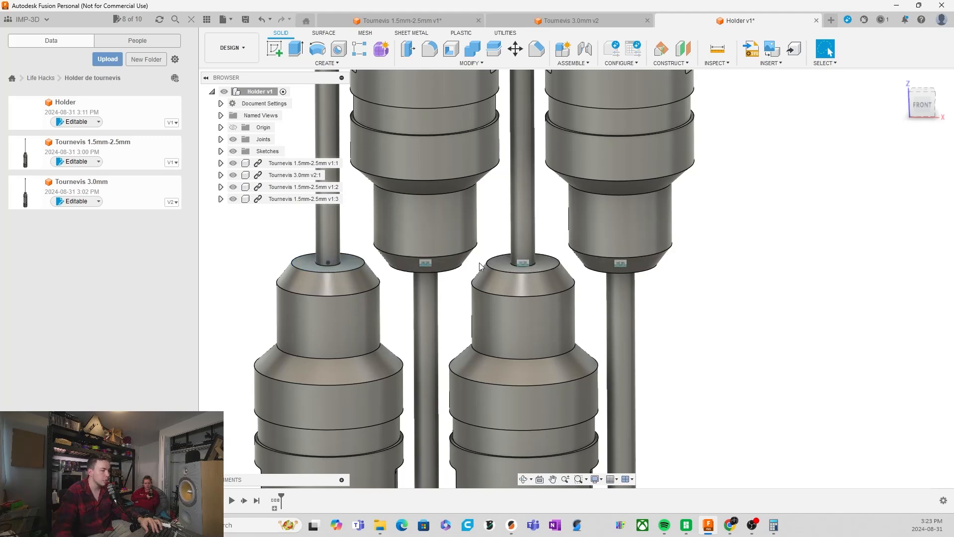
scroll(515, 355, down, 6)
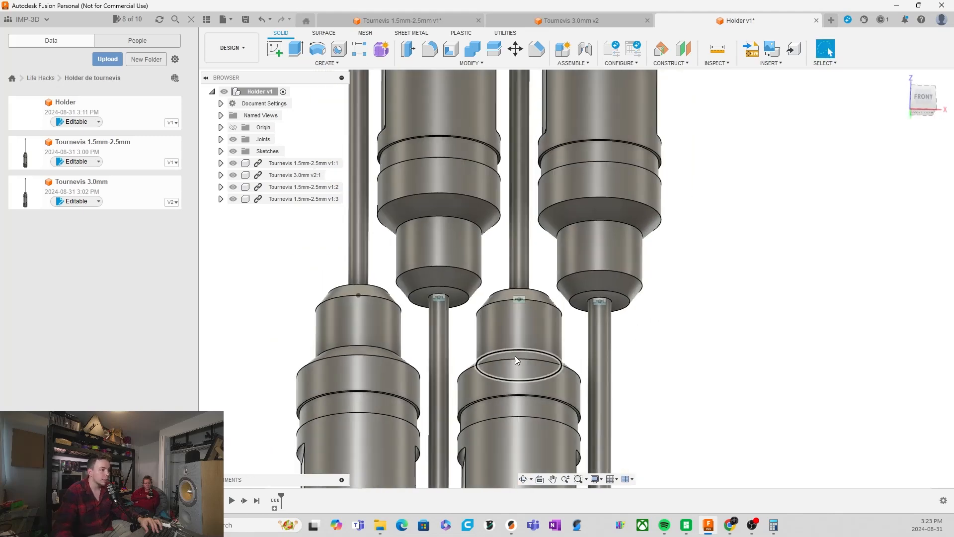
click(677, 62)
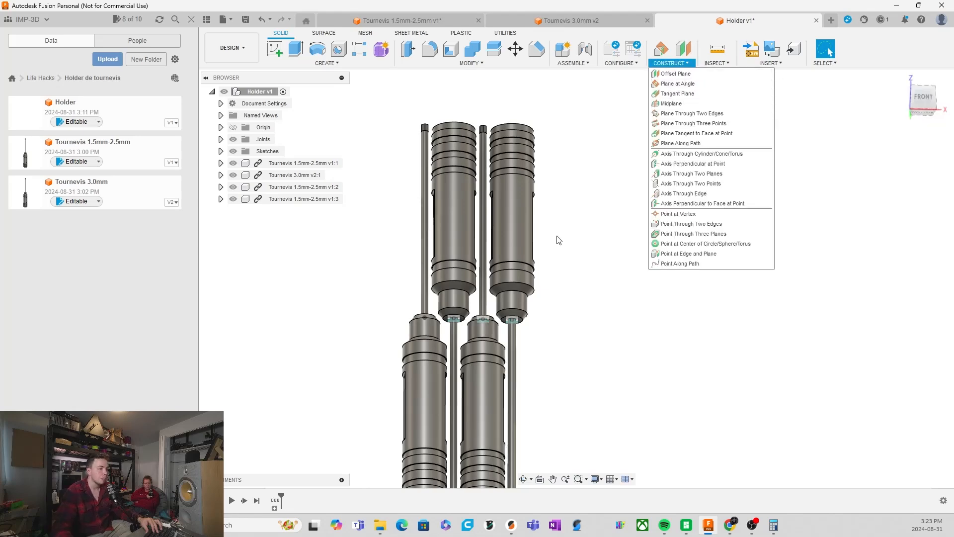
scroll(466, 318, up, 4)
shift+middle_drag(493, 328, 500, 339)
scroll(500, 339, down, 1)
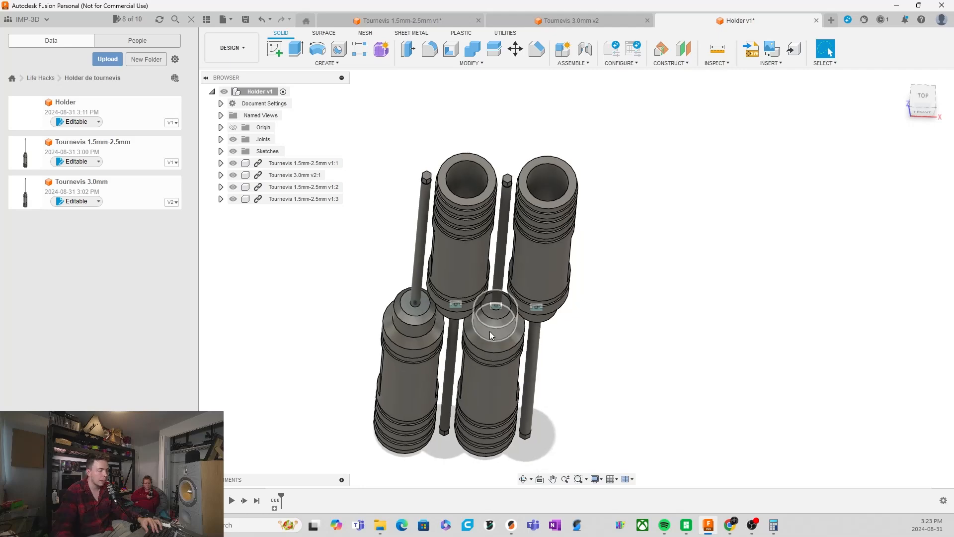
Start a new sketch on the flat nose face of the second upright screwdriver handle.
scroll(503, 319, up, 2)
click(274, 49)
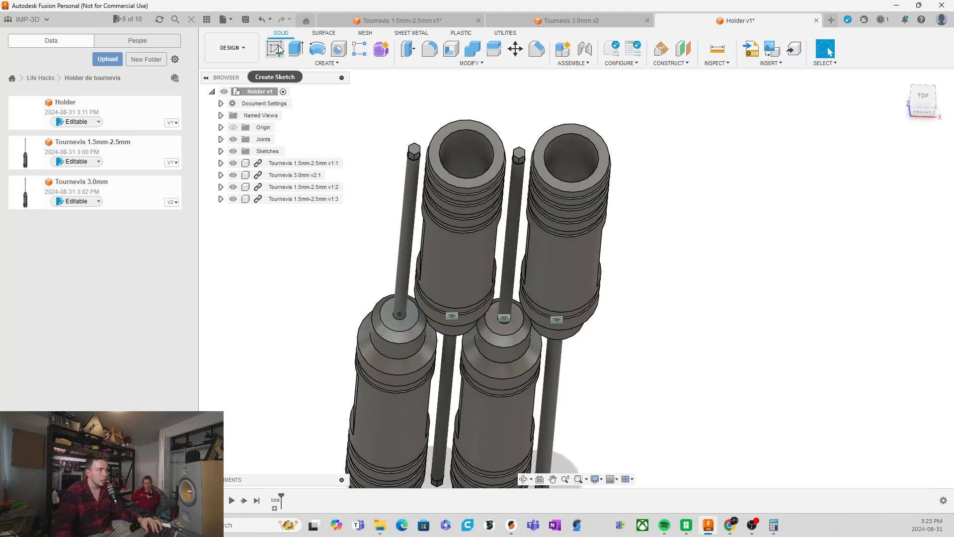
click(505, 333)
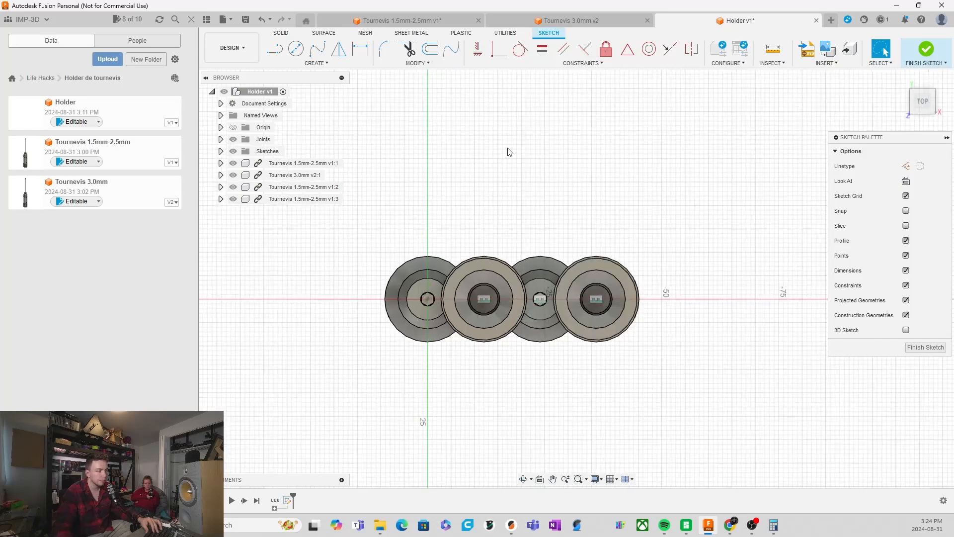
Project the wide shoulder edge of the first inverted screwdriver handle into the sketch with the projection link on.
click(316, 63)
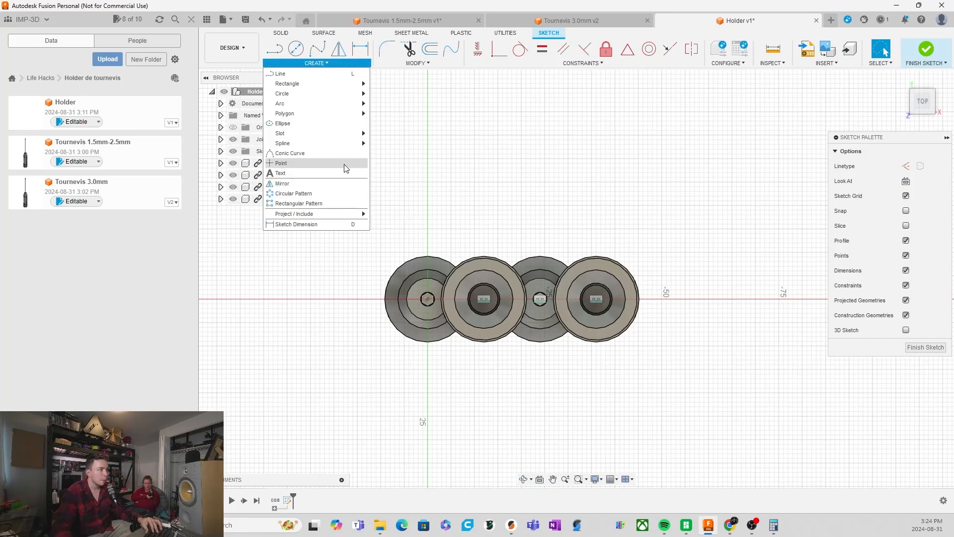
mouse_move(337, 218)
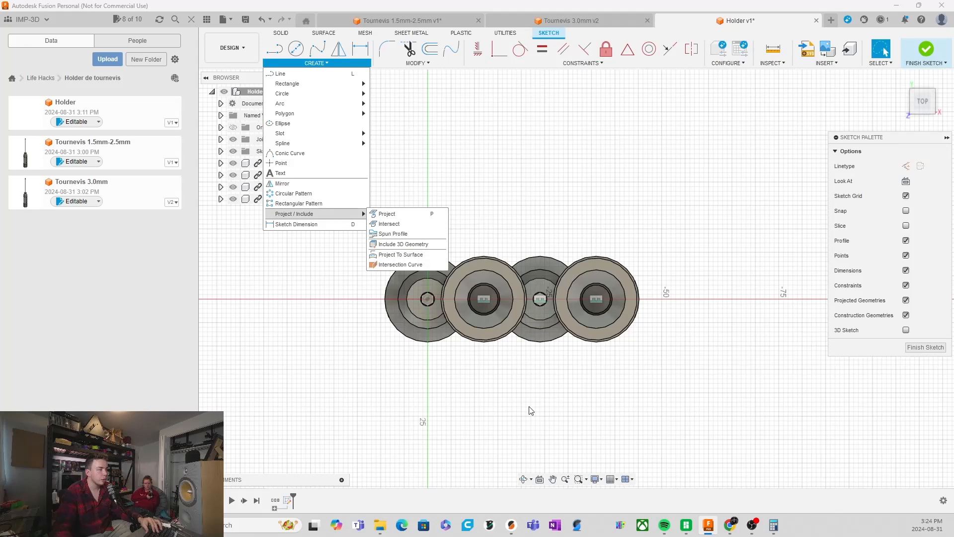
click(393, 214)
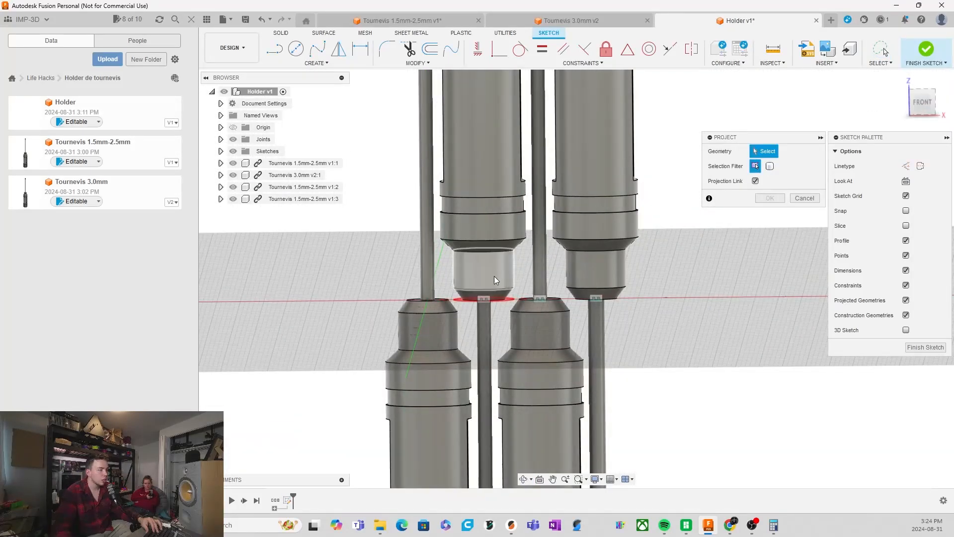
scroll(494, 276, up, 2)
click(513, 224)
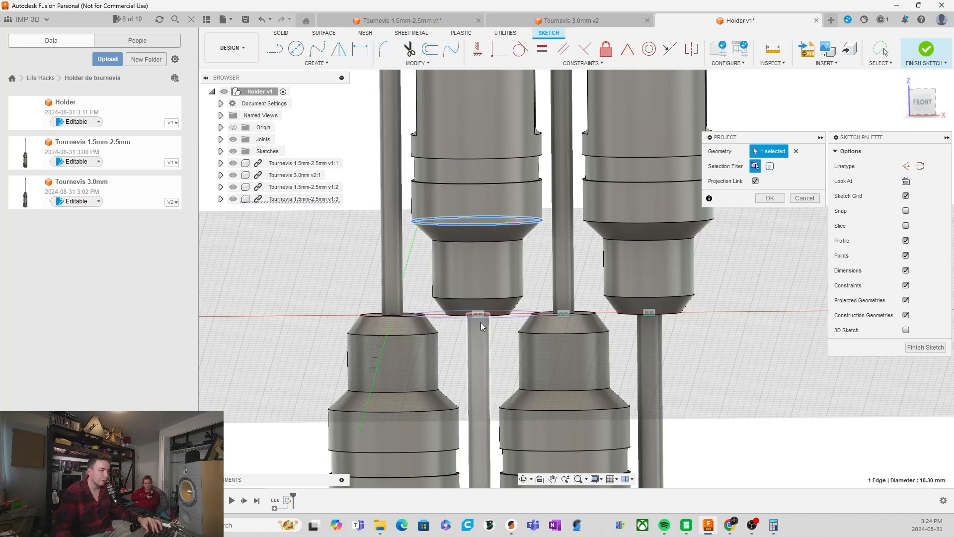
shift+middle_drag(613, 267, 580, 325)
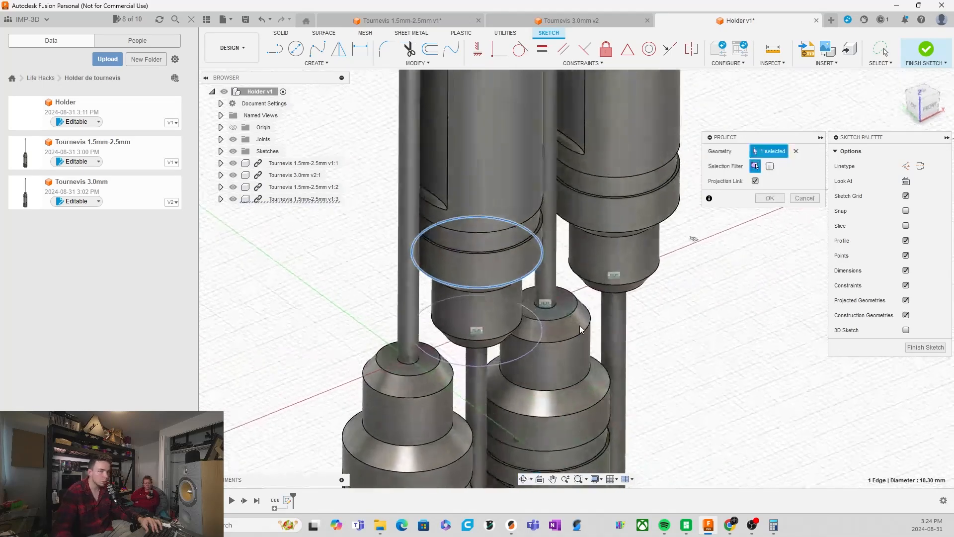
click(770, 199)
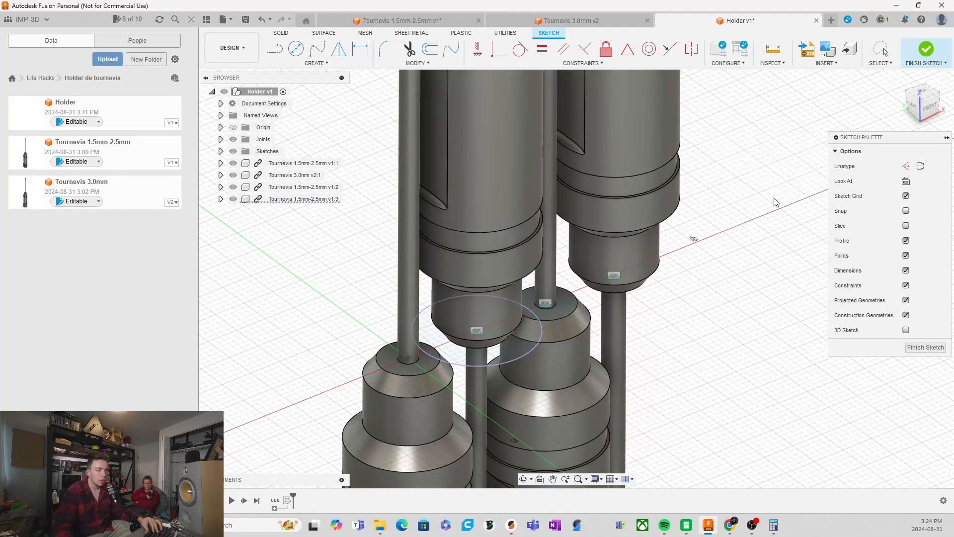
Intersect all four screwdriver bodies with the sketch plane to add their linked section outlines to the sketch.
click(314, 63)
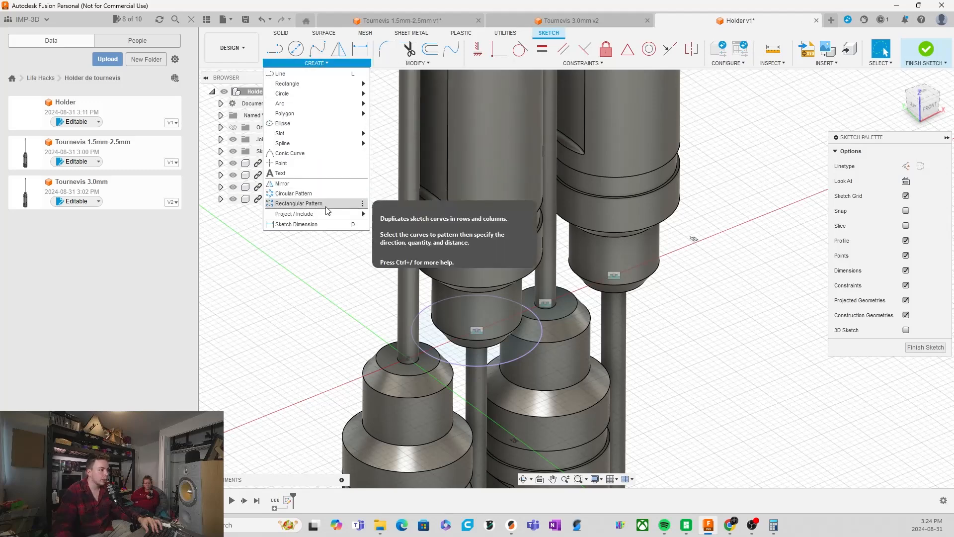
mouse_move(324, 213)
click(406, 226)
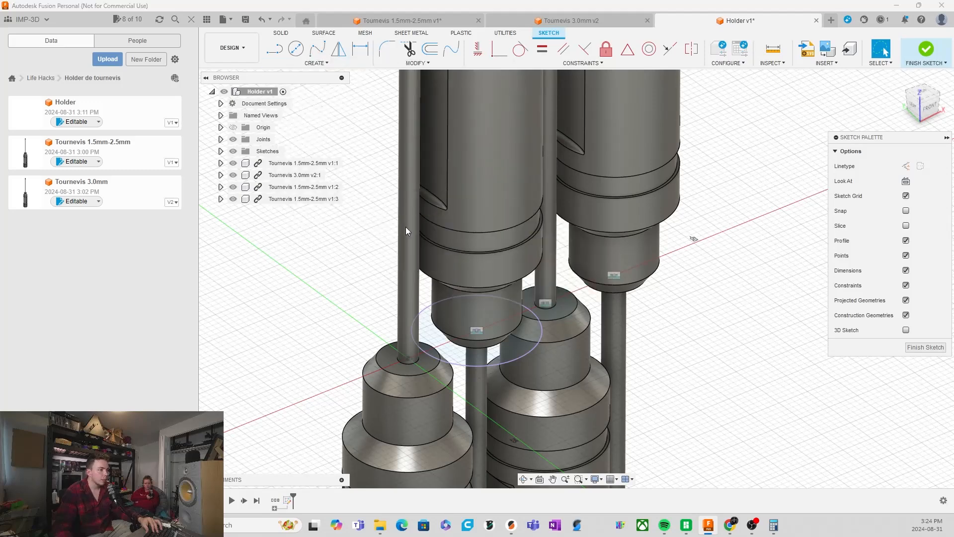
scroll(750, 186, down, 2)
click(619, 180)
click(547, 188)
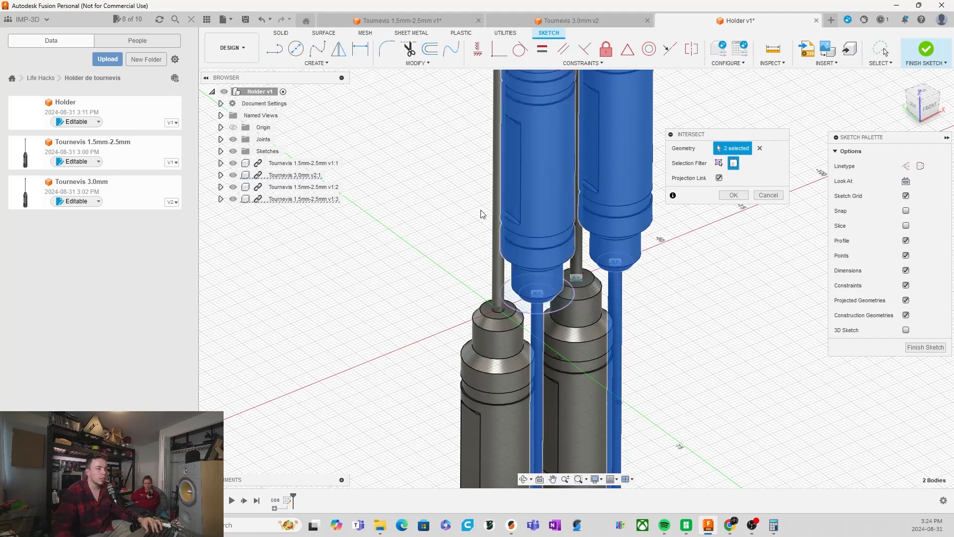
click(496, 211)
click(576, 323)
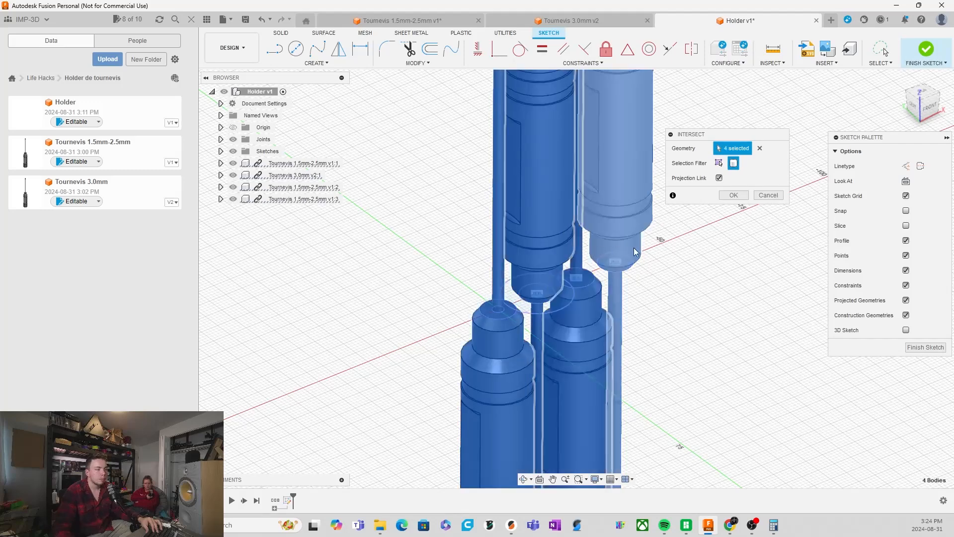
click(733, 194)
Examine the projected and intersected circles around the screwdriver noses from several angles.
scroll(665, 277, up, 3)
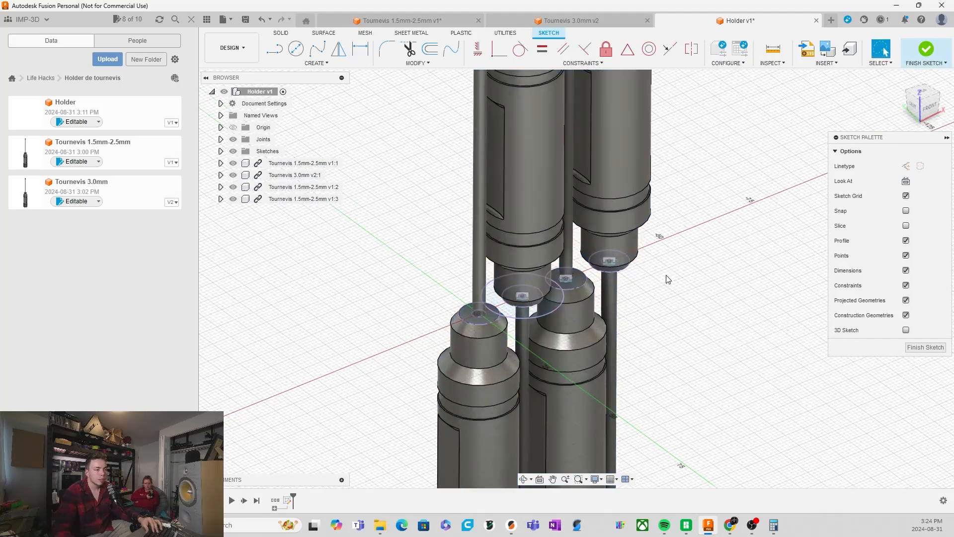
shift+middle_drag(664, 277, 614, 276)
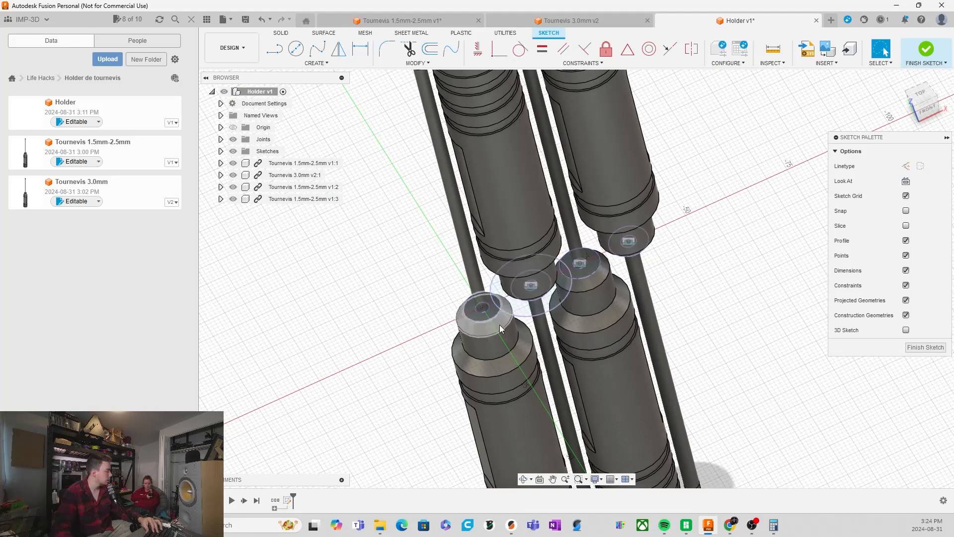
shift+middle_drag(682, 337, 625, 329)
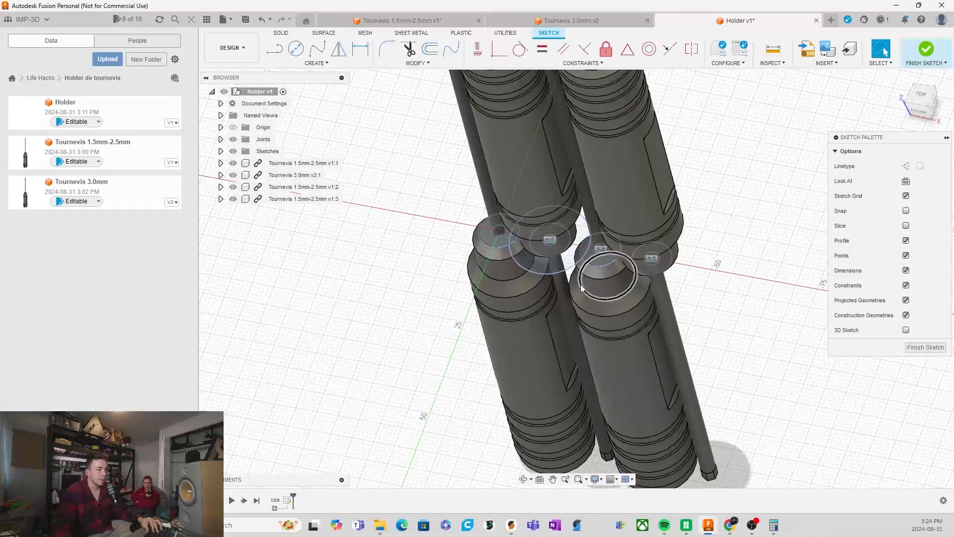
shift+middle_drag(660, 258, 600, 350)
scroll(595, 353, up, 3)
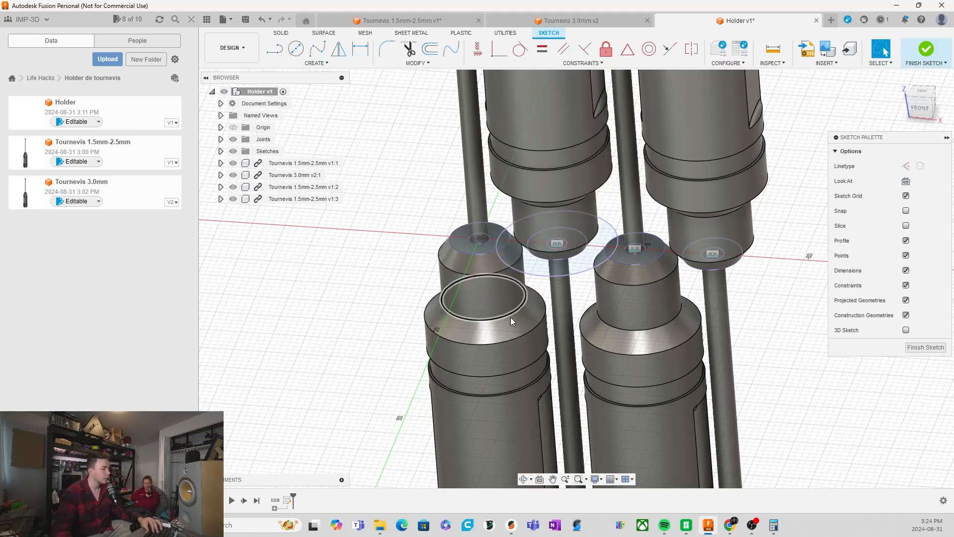
shift+middle_drag(496, 289, 459, 297)
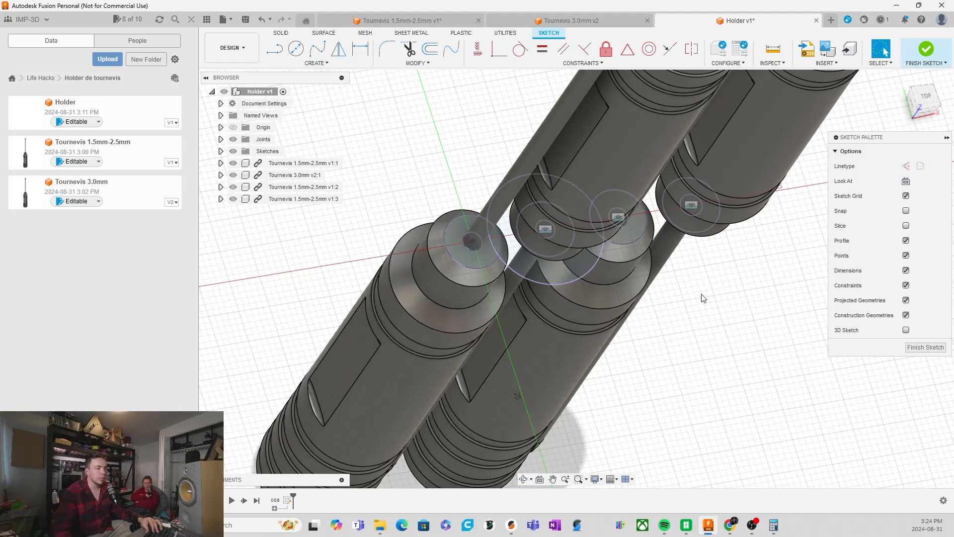
Project the wide outer shoulder edges of the Tournevis 1.5mm-2.5mm v1:1 and Tournevis 3.0mm v2:1 handles into the sketch.
shift+middle_drag(703, 299, 647, 293)
shift+middle_drag(674, 250, 624, 288)
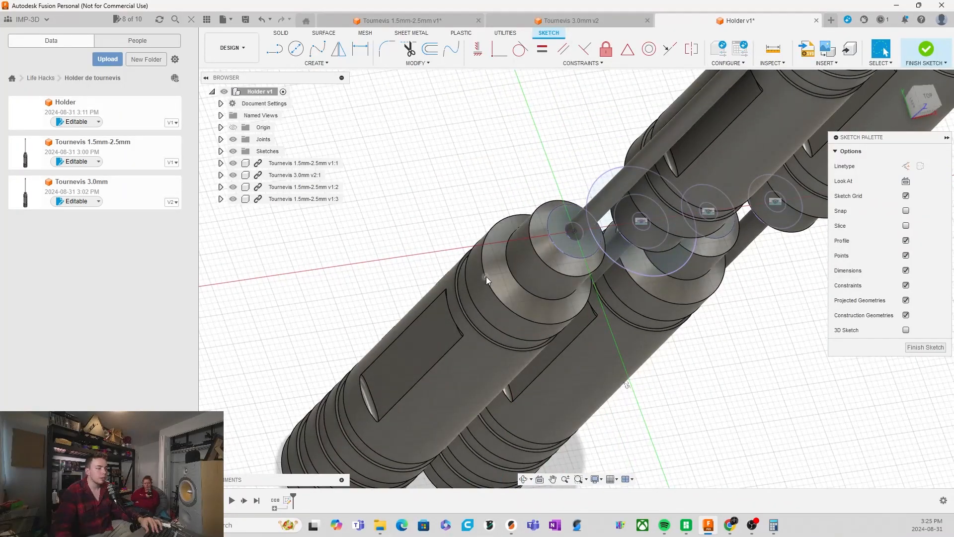
click(318, 63)
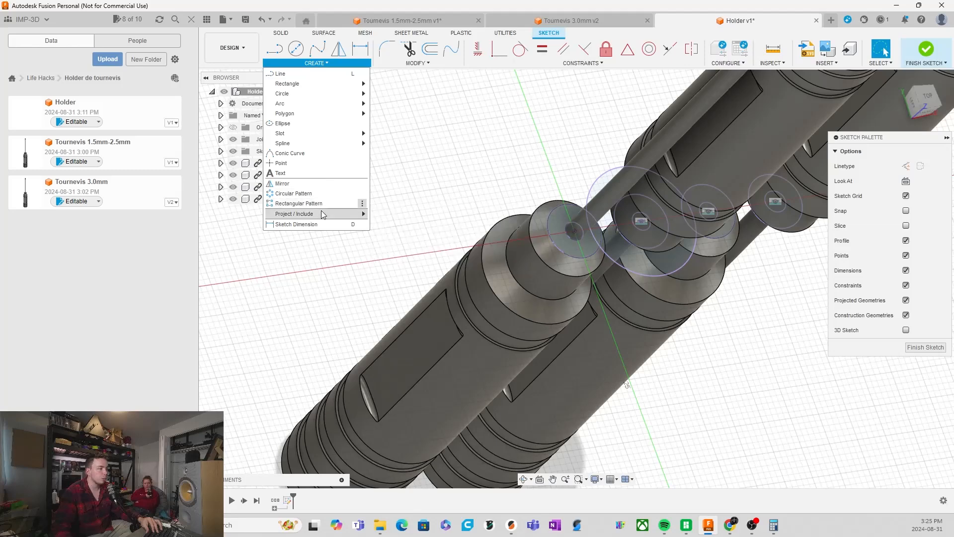
mouse_move(343, 214)
click(393, 214)
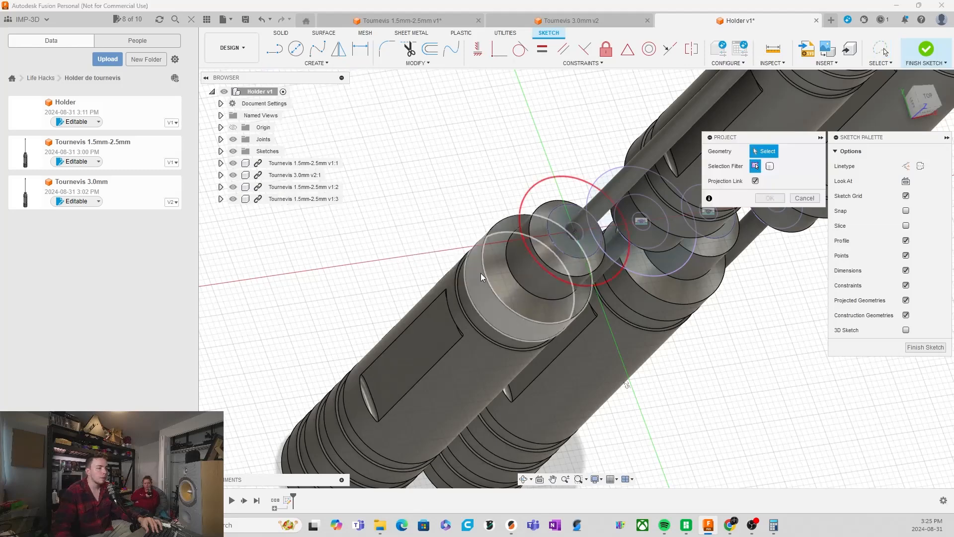
click(497, 295)
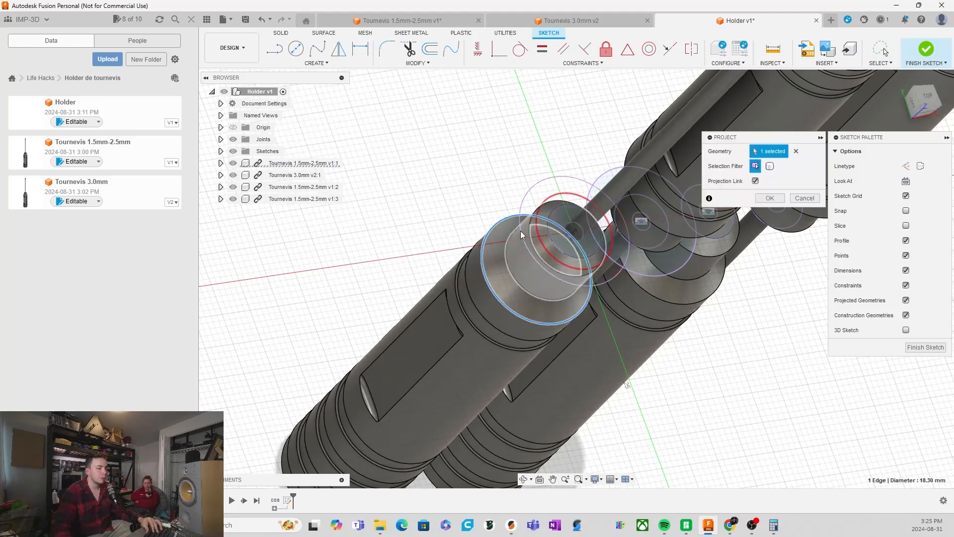
mouse_move(473, 242)
shift+middle_down()
mouse_move(417, 239)
mouse_move(497, 219)
mouse_move(605, 135)
shift+middle_up()
click(595, 133)
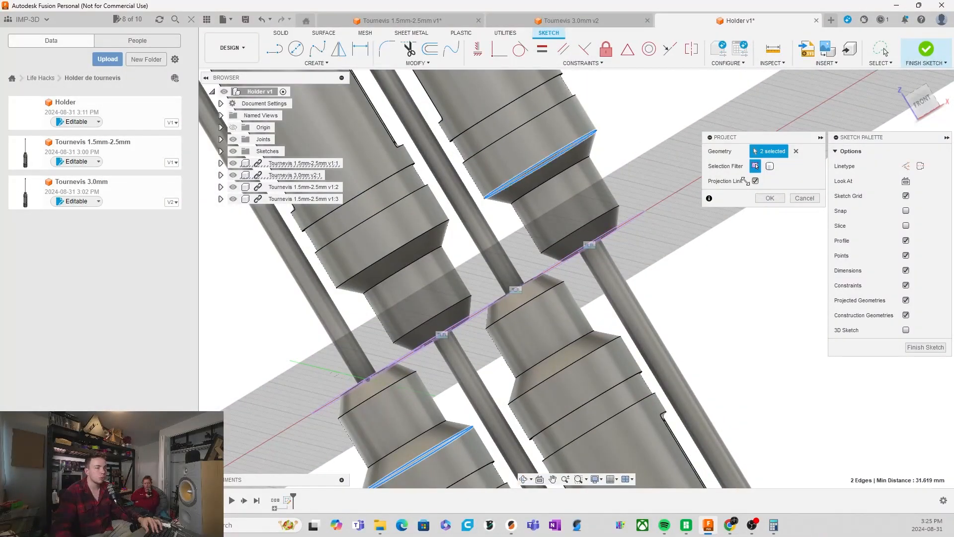
click(768, 199)
Hide the four screwdriver components and check the projected circles from the top view.
shift+middle_drag(690, 196, 506, 299)
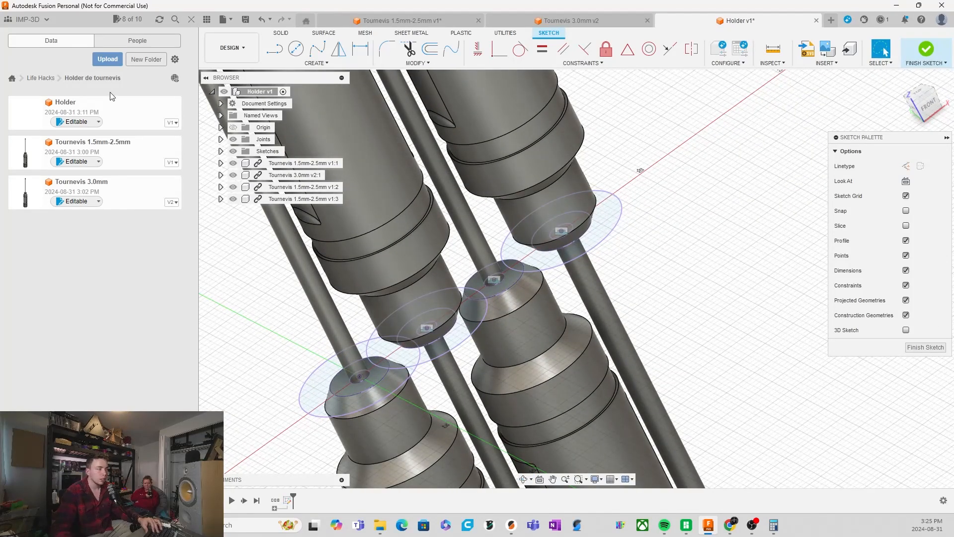
click(233, 163)
click(233, 175)
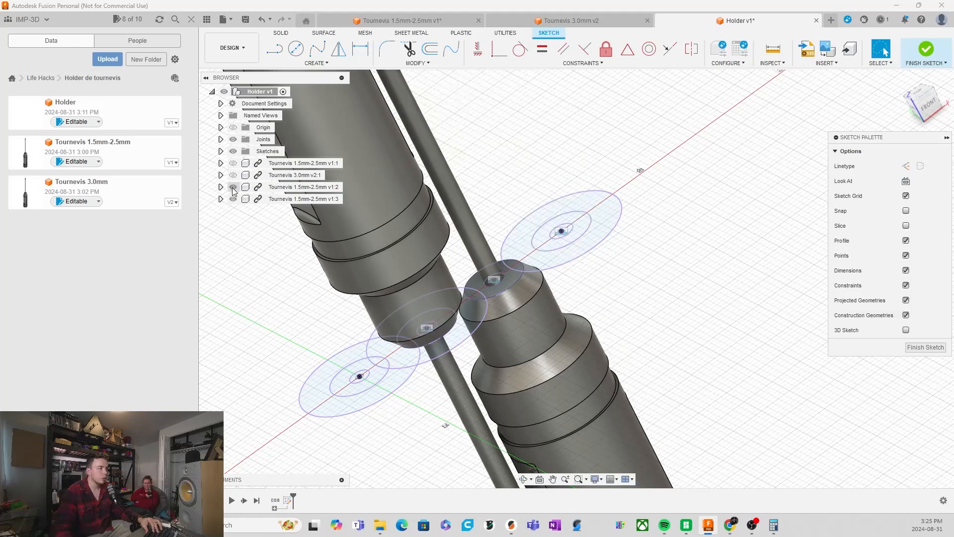
click(233, 187)
click(233, 199)
shift+middle_drag(612, 234, 709, 279)
key(Escape)
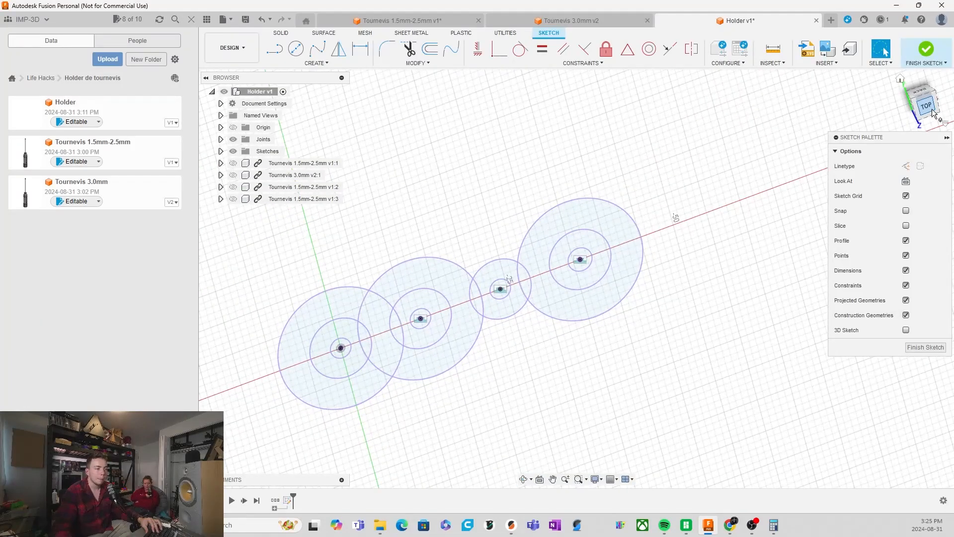
click(933, 111)
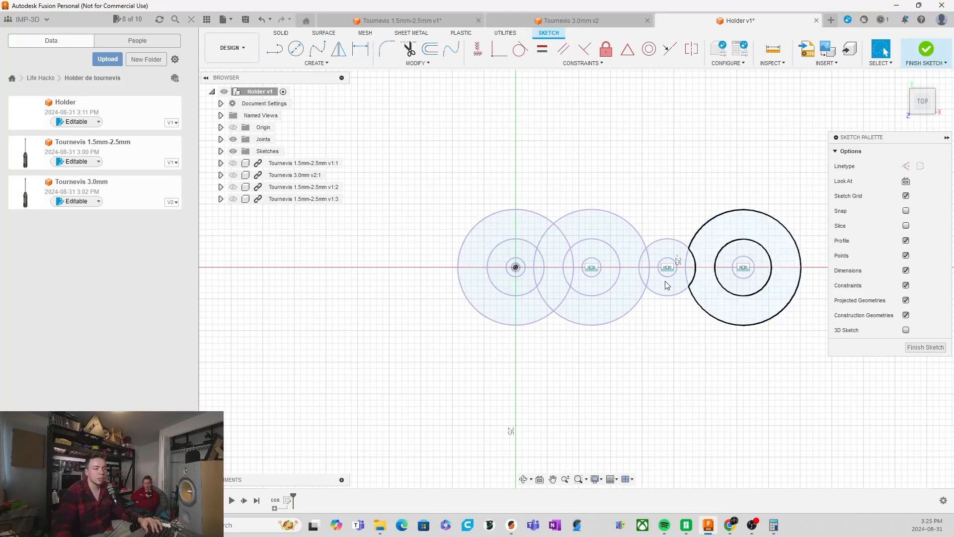
scroll(417, 228, down, 3)
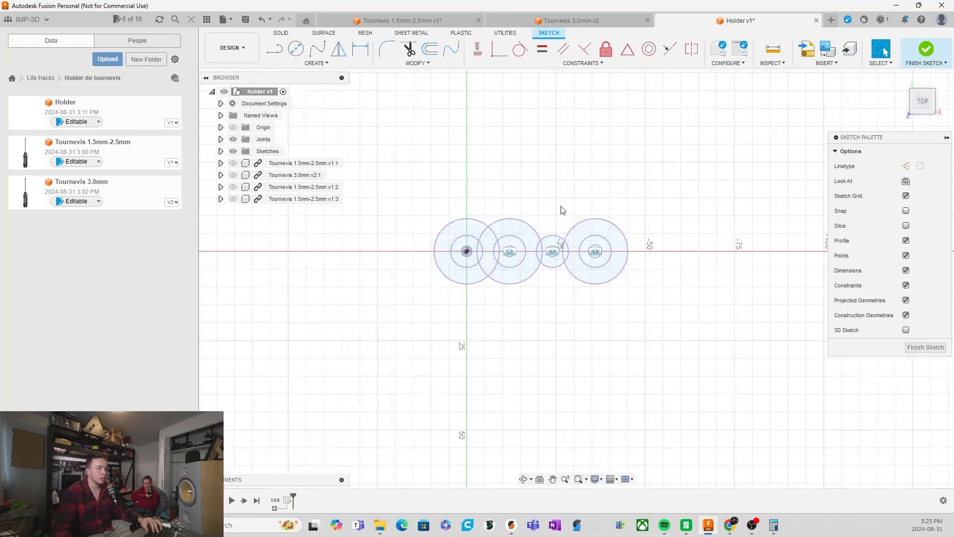
scroll(561, 210, up, 3)
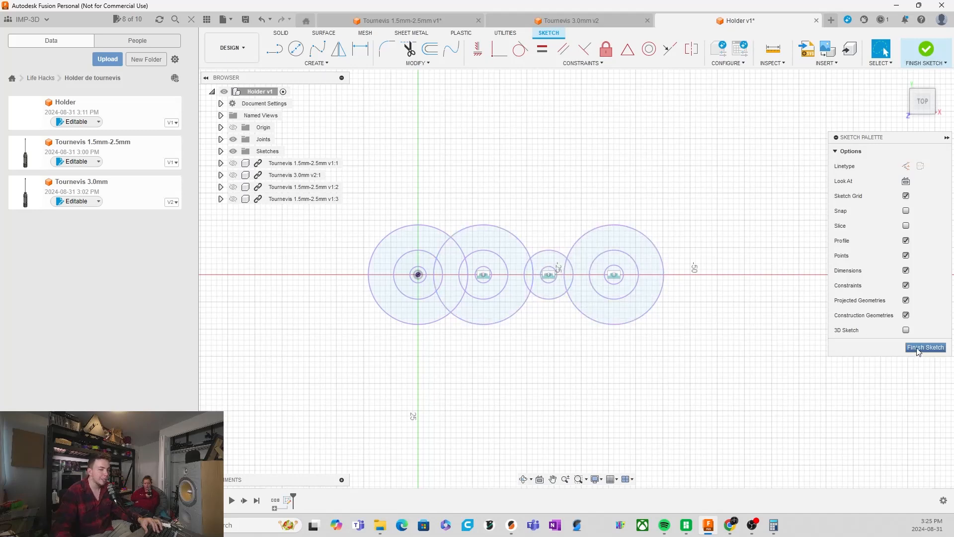
Make all four screwdriver components visible again over the sketch.
click(233, 175)
click(233, 164)
click(232, 187)
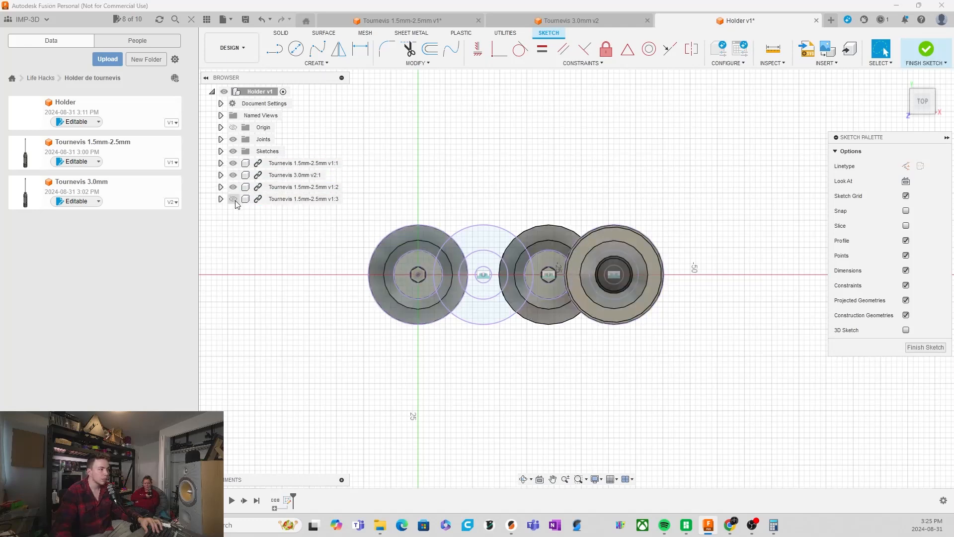
click(233, 198)
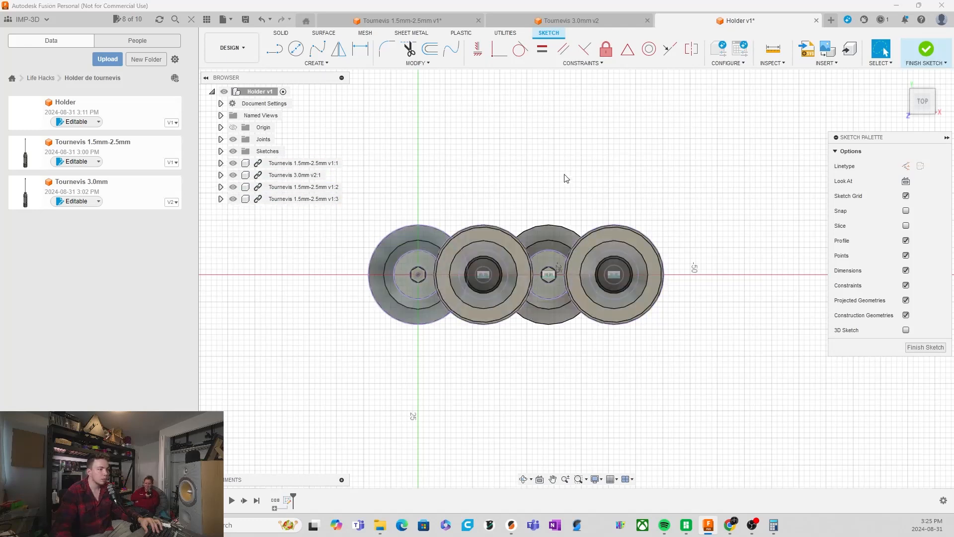
Project the outer handle edge of the Tournevis 1.5mm-2.5mm v1:2 screwdriver, third in the row, into the sketch.
click(317, 64)
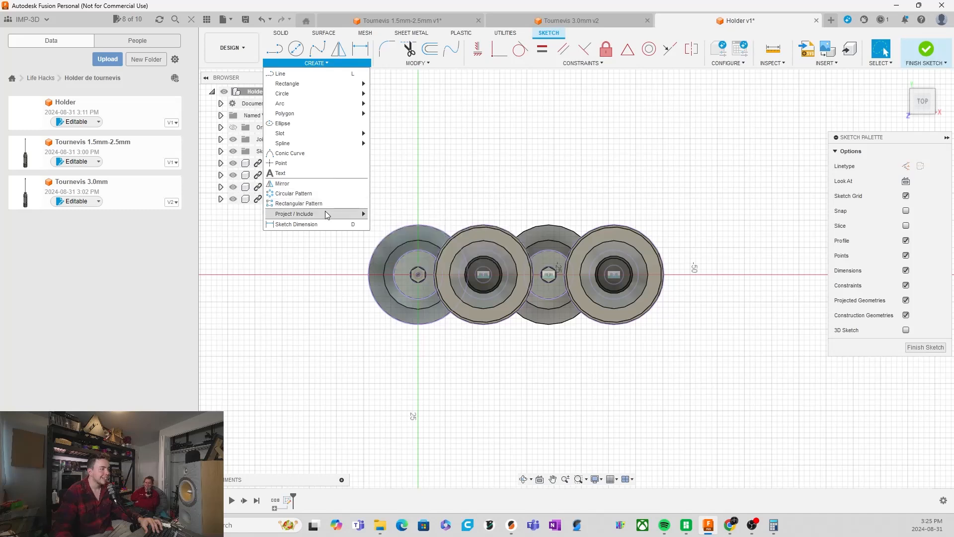
mouse_move(325, 213)
click(381, 214)
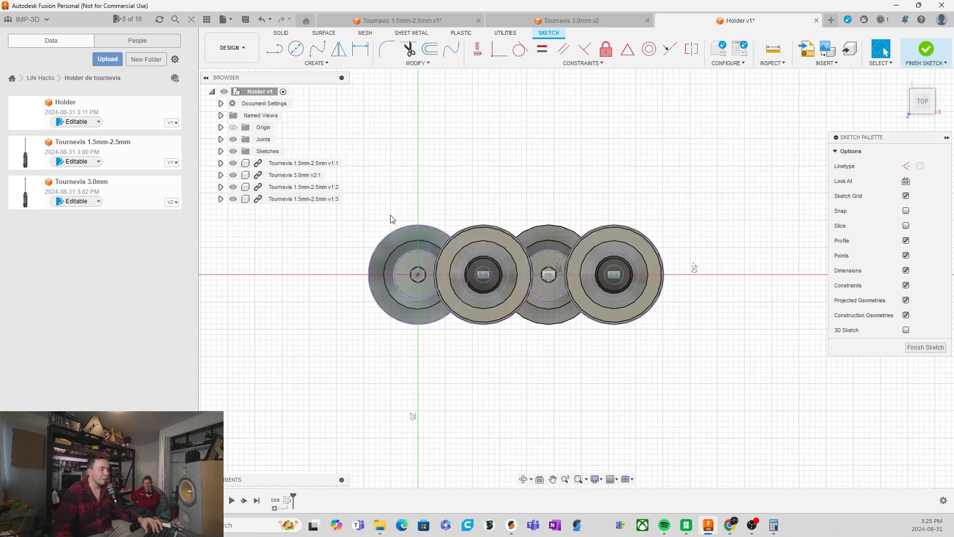
click(554, 226)
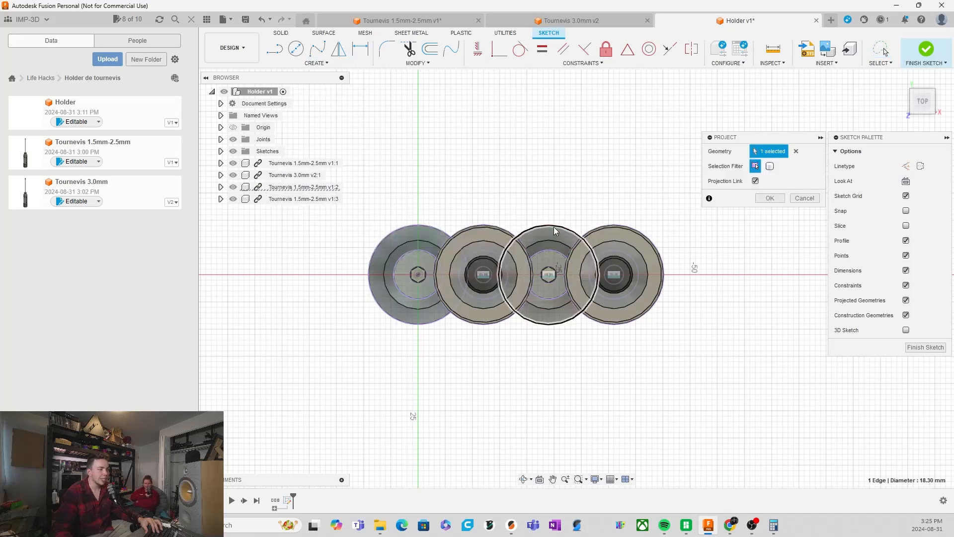
click(771, 198)
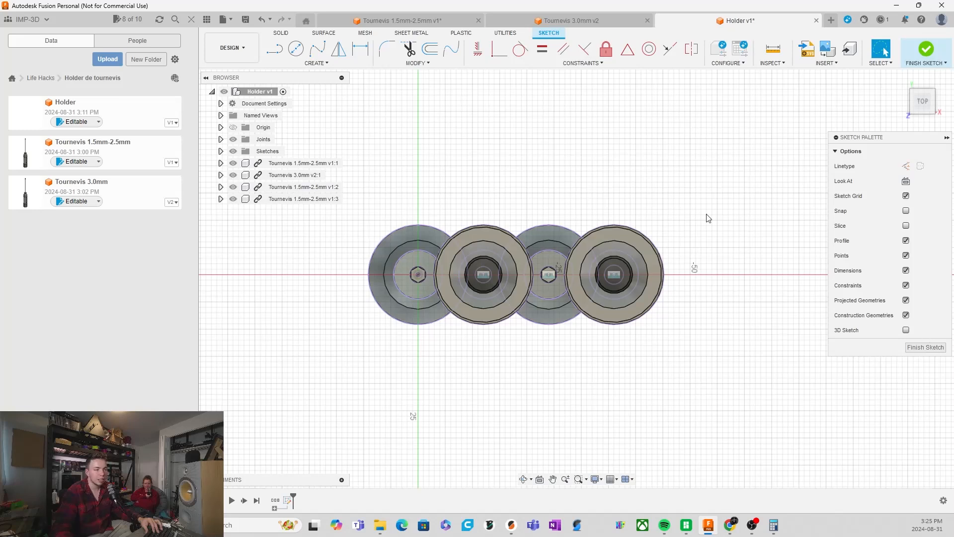
Hide the four screwdriver components so only the projected sketch circles are displayed.
click(233, 163)
click(233, 175)
click(233, 187)
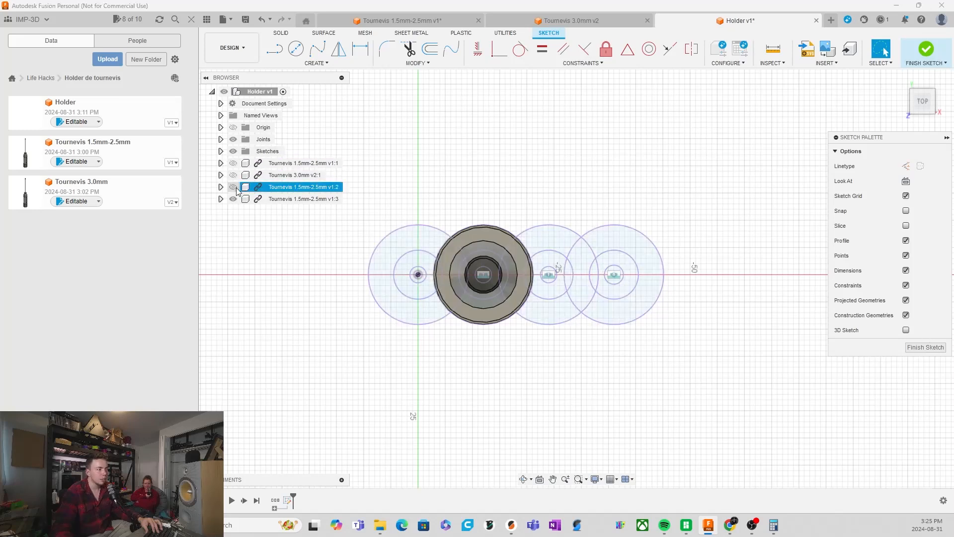
click(233, 199)
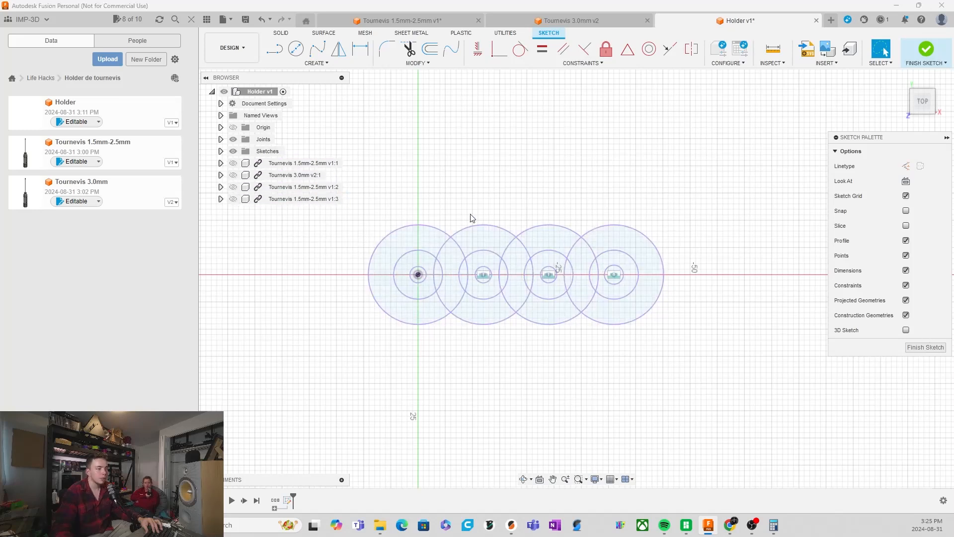
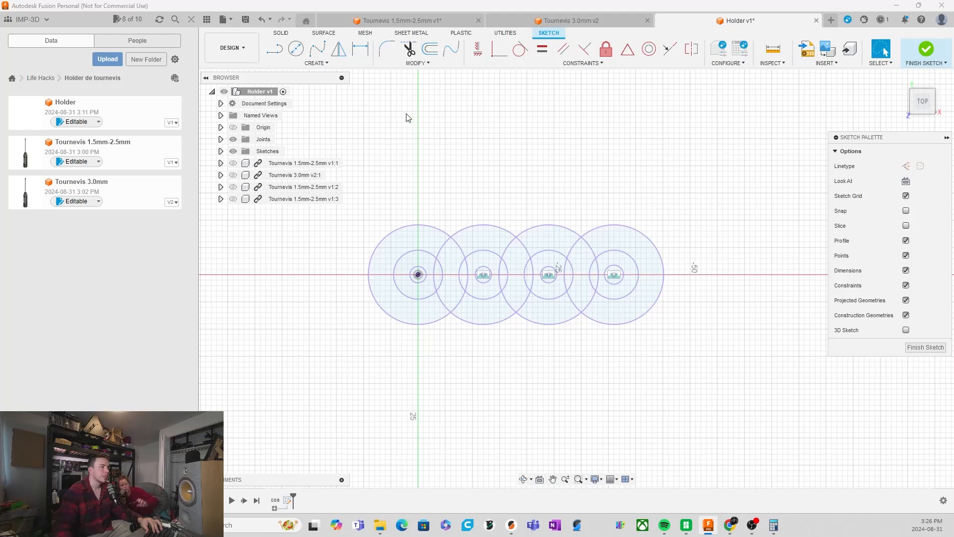
click(431, 49)
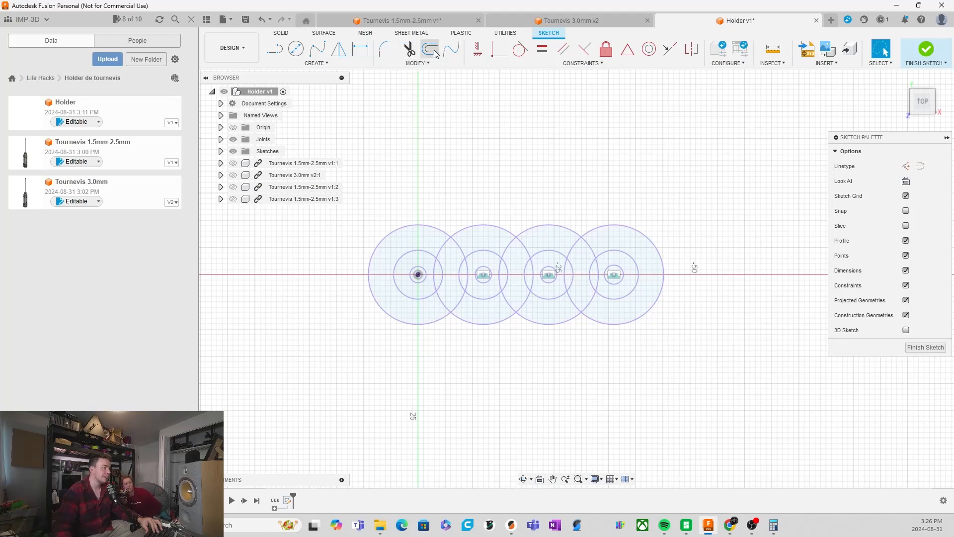
click(431, 228)
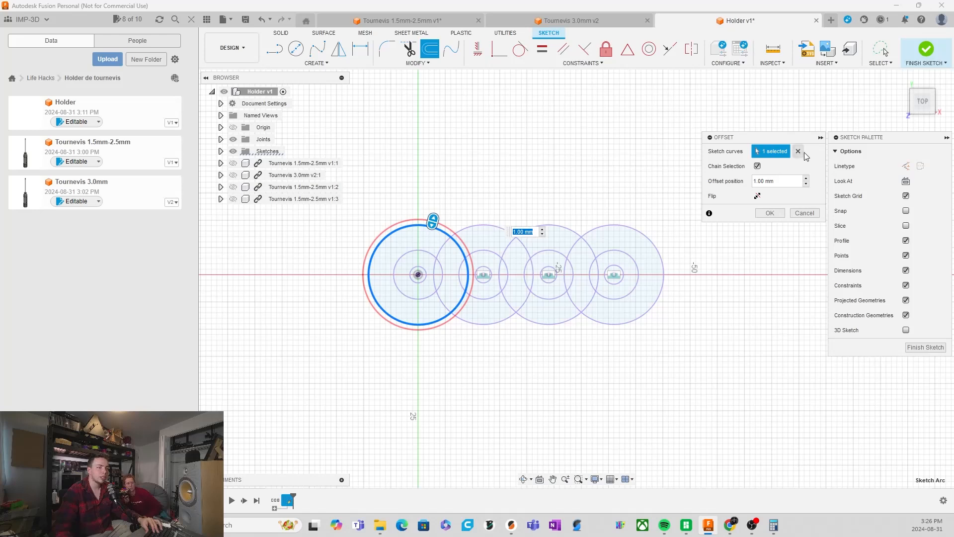
click(798, 151)
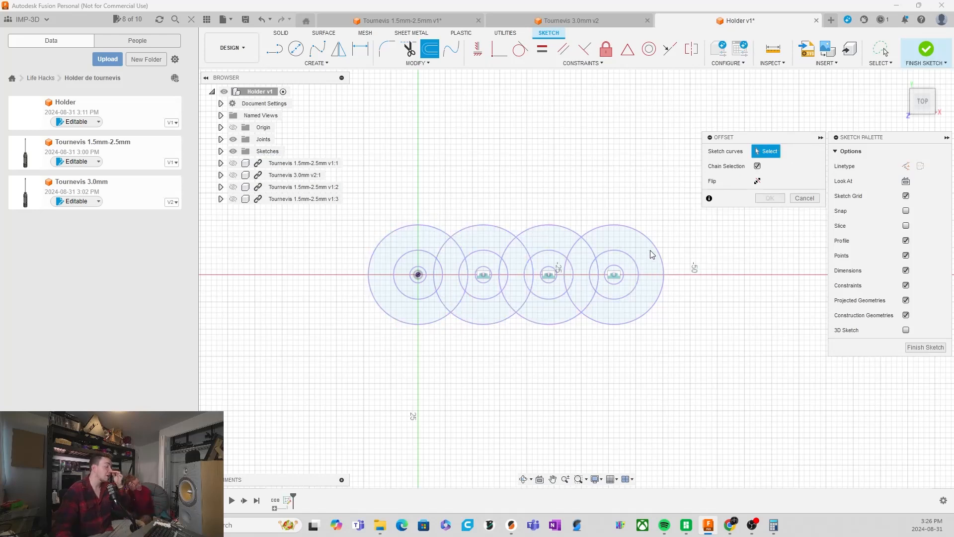
click(804, 199)
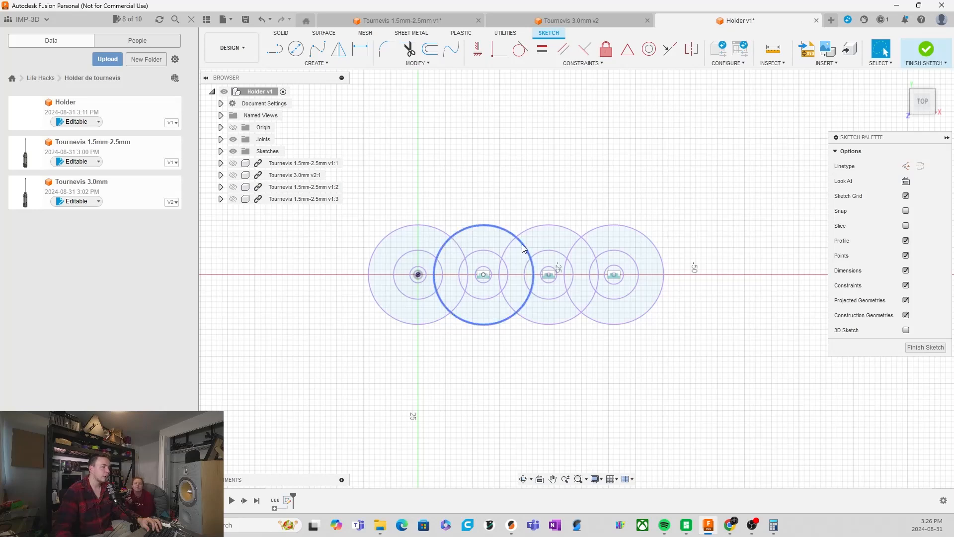
Trace the upper outer arcs of the two middle large circles with 3-point arcs between their intersections.
click(314, 63)
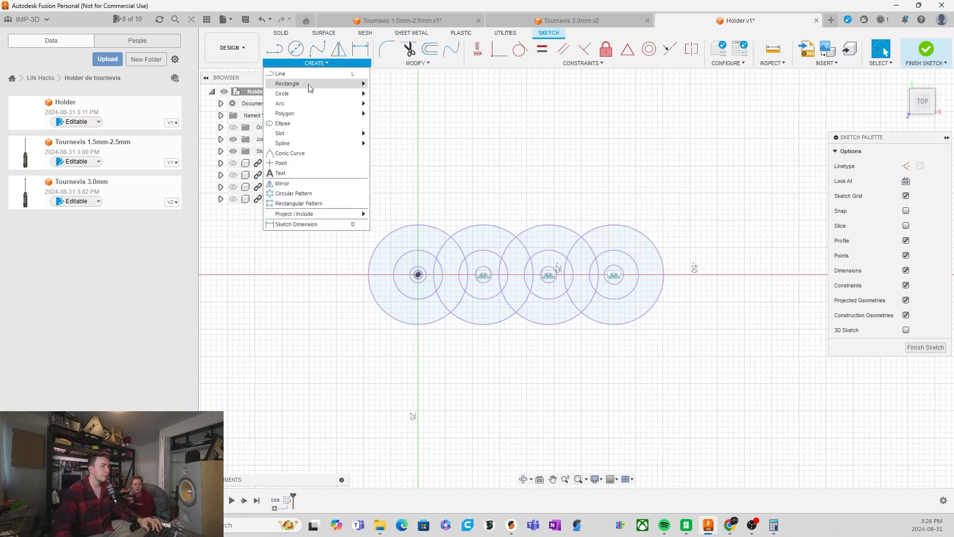
mouse_move(368, 95)
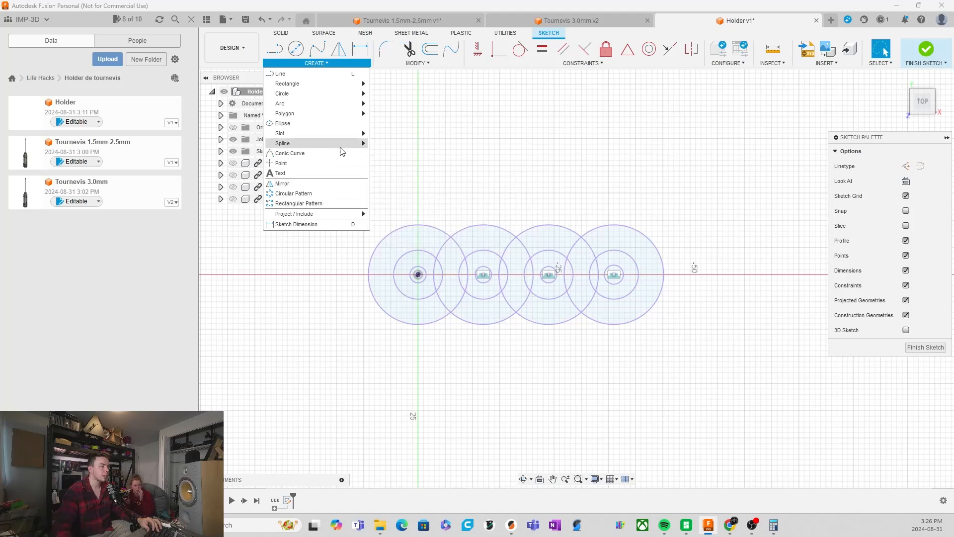
click(391, 103)
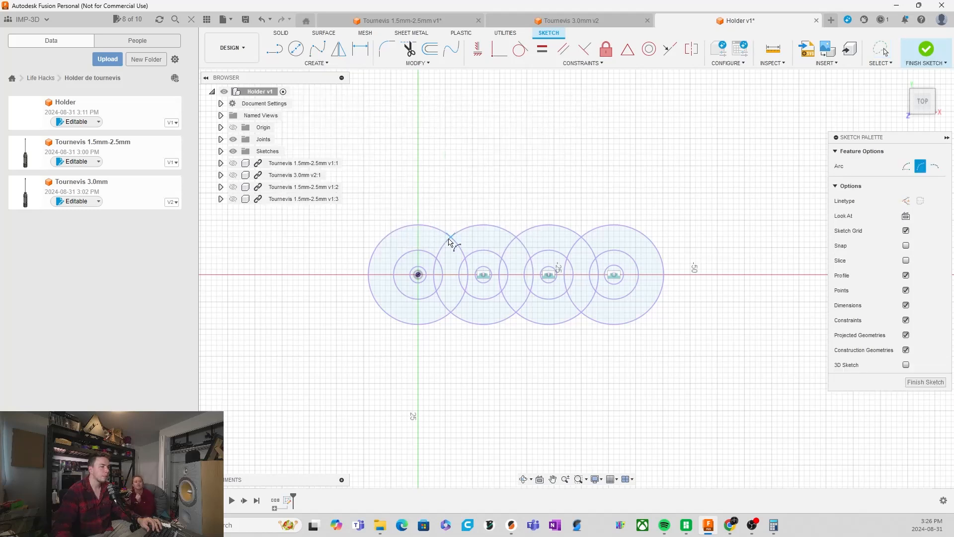
click(516, 237)
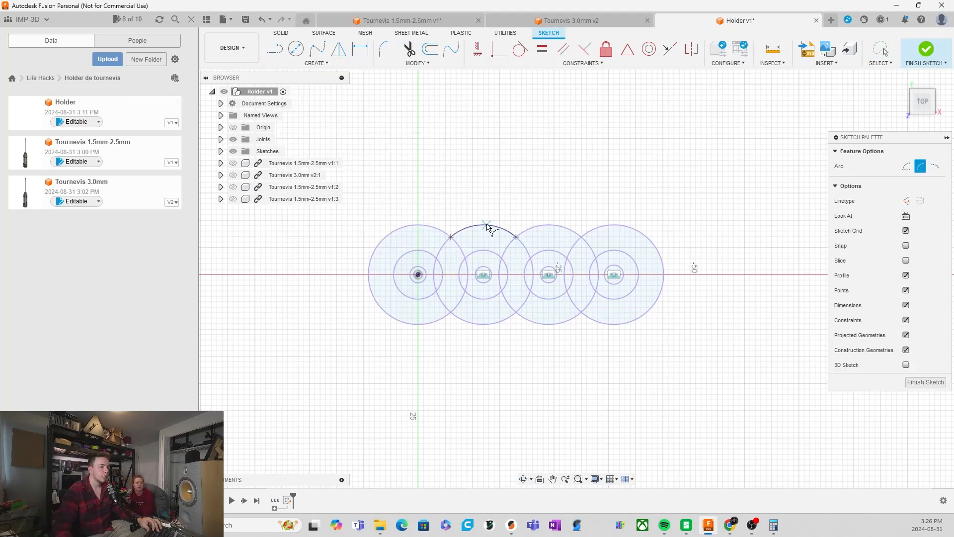
click(582, 237)
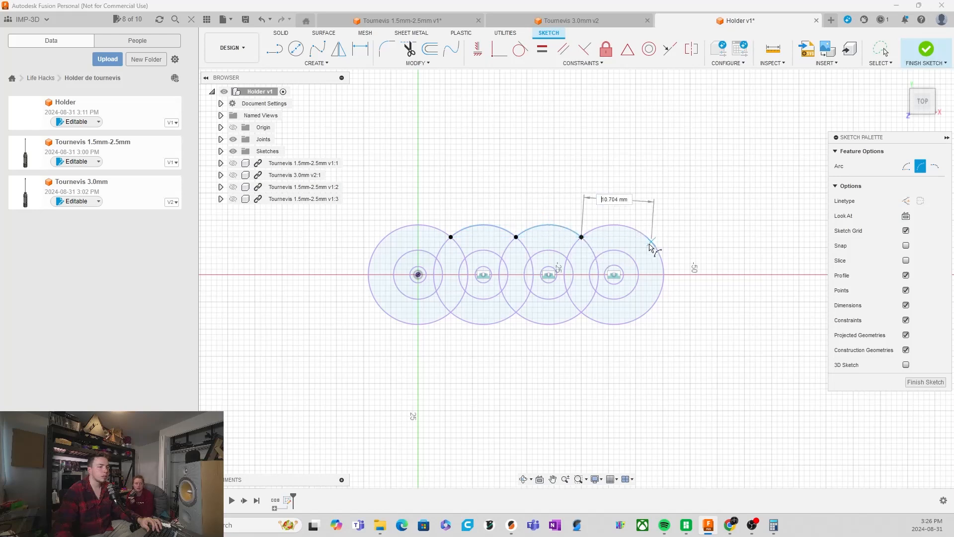
Complete the outline of the four overlapping circles with 3-point arcs around both end circles and along the lower edges of the middle ones.
click(581, 313)
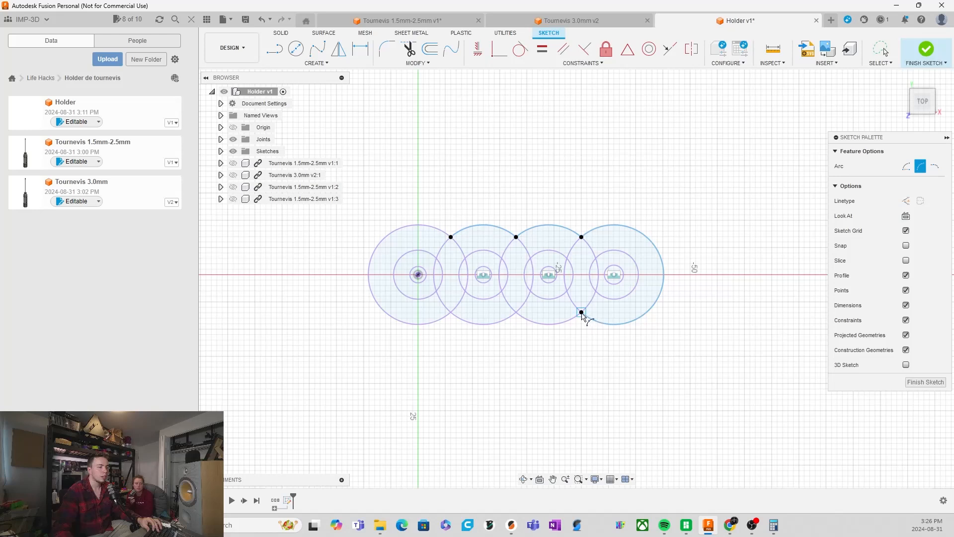
click(516, 312)
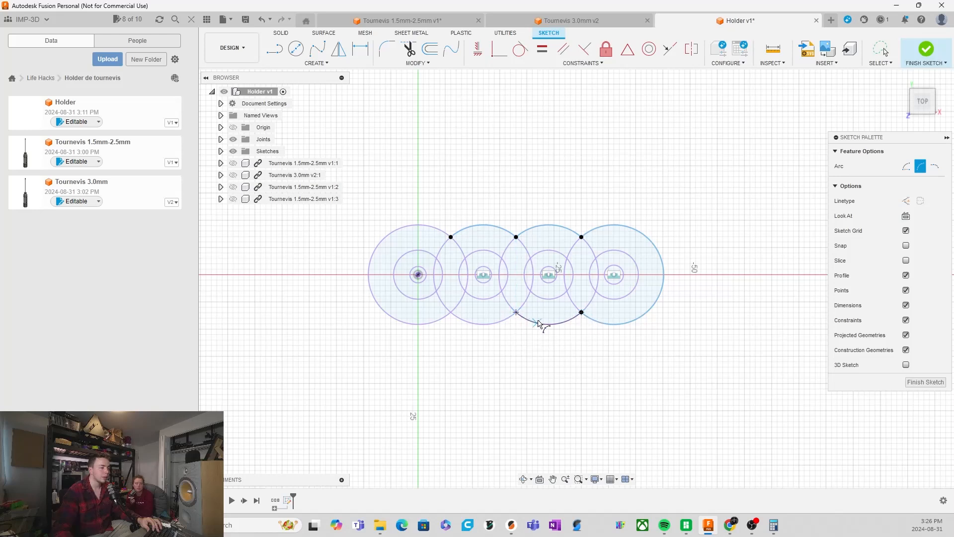
click(450, 312)
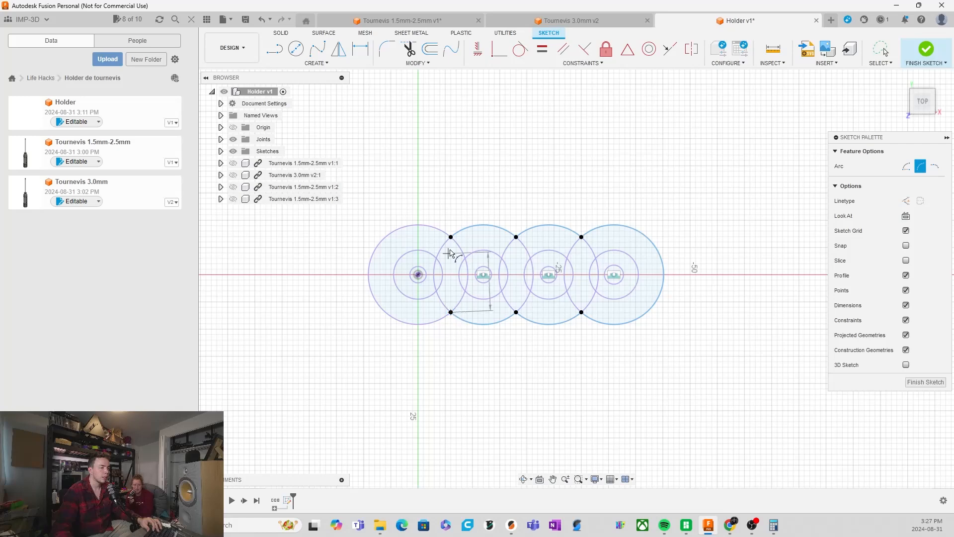
click(374, 273)
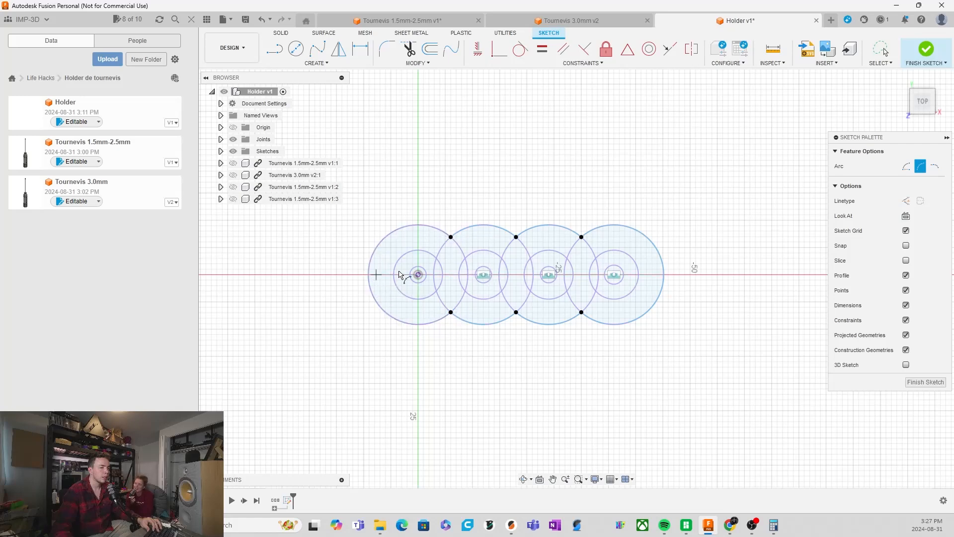
scroll(522, 241, up, 3)
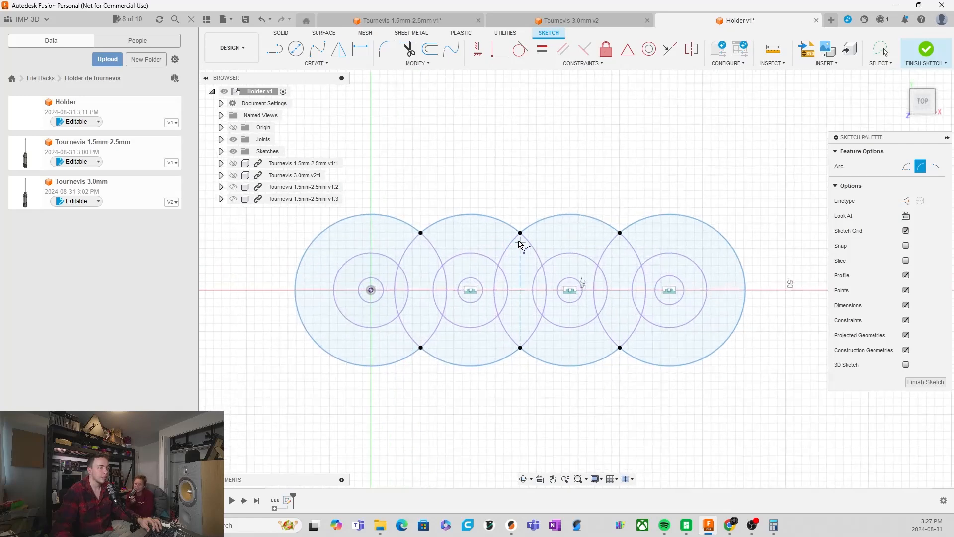
right_click(501, 196)
key(Escape)
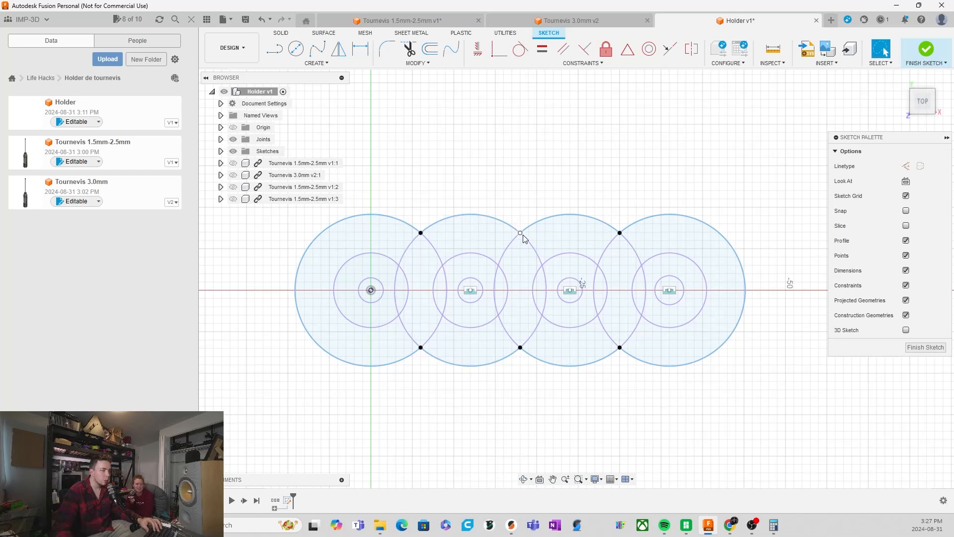
drag(501, 223, 486, 198)
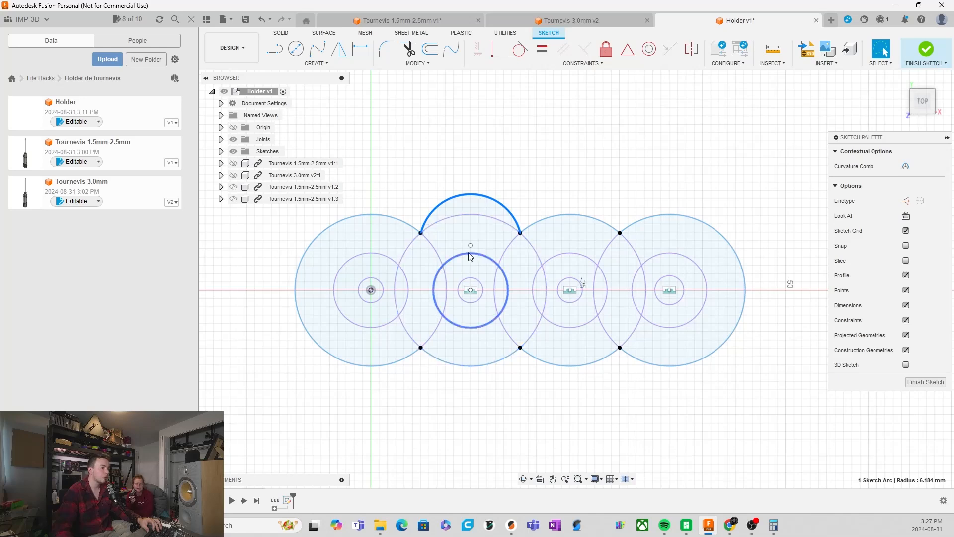
key(Escape)
click(484, 197)
key(Delete)
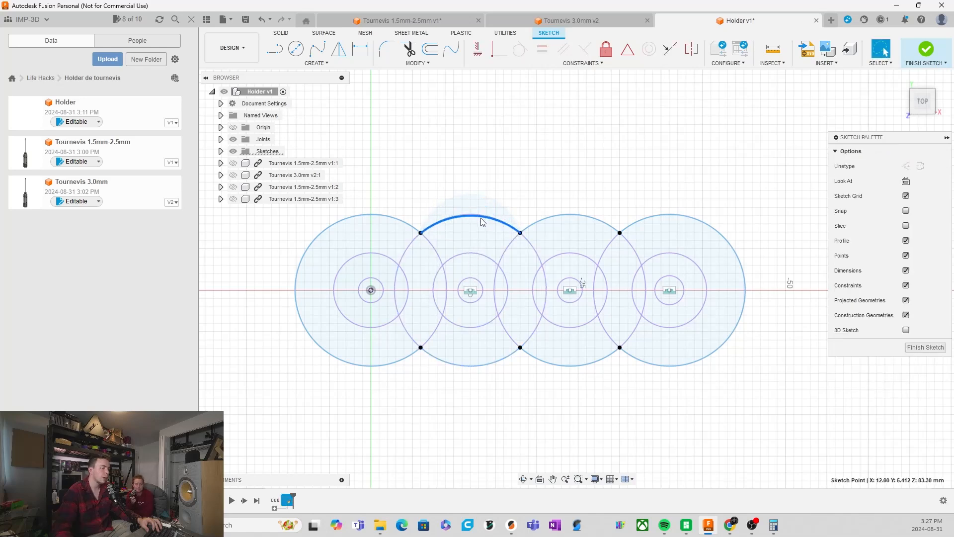
Pull the upper arc of the second circle outward and constrain it concentric with that projected circle.
click(480, 217)
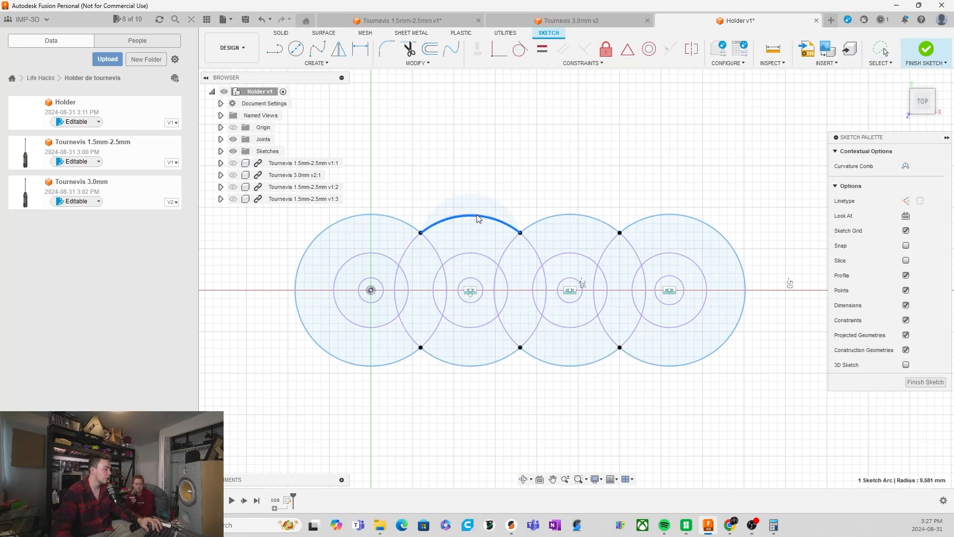
drag(478, 215, 476, 204)
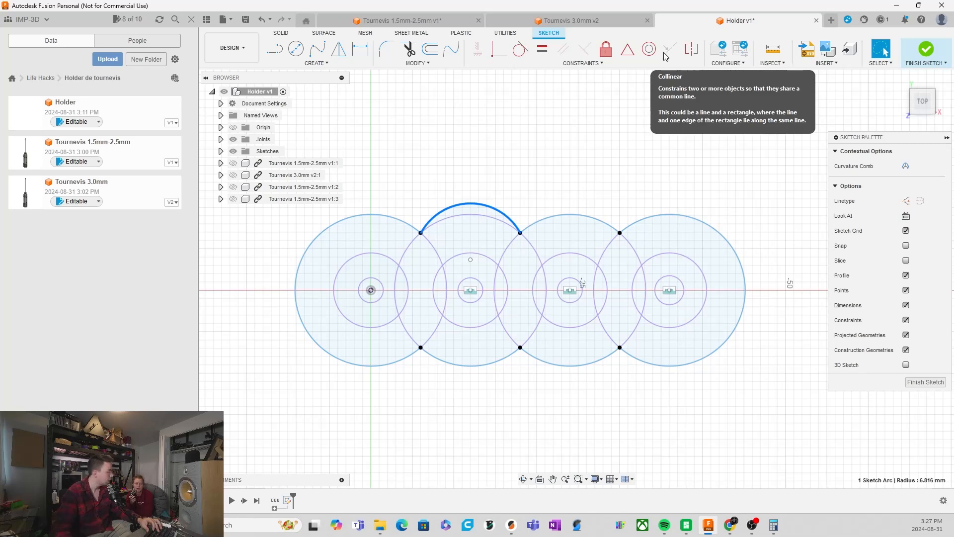
click(470, 260)
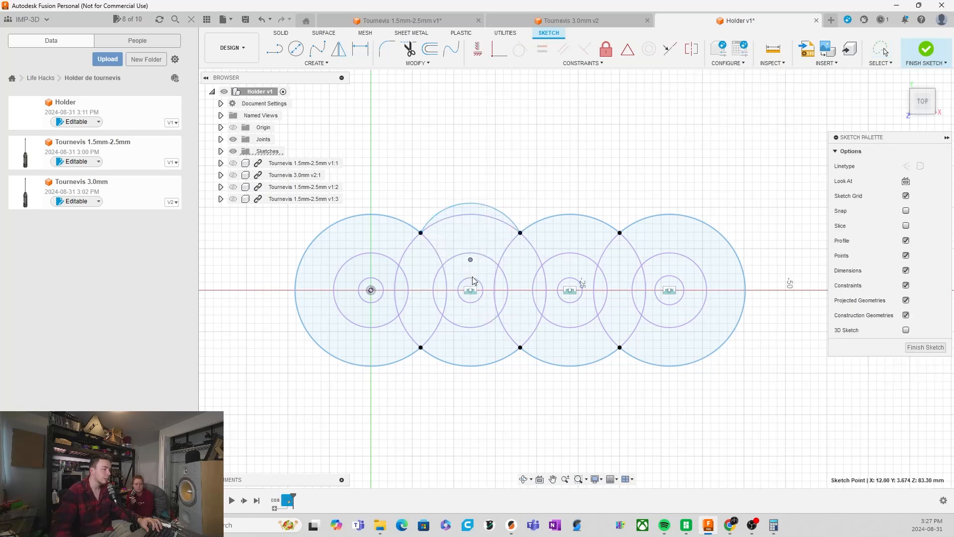
drag(487, 204, 506, 195)
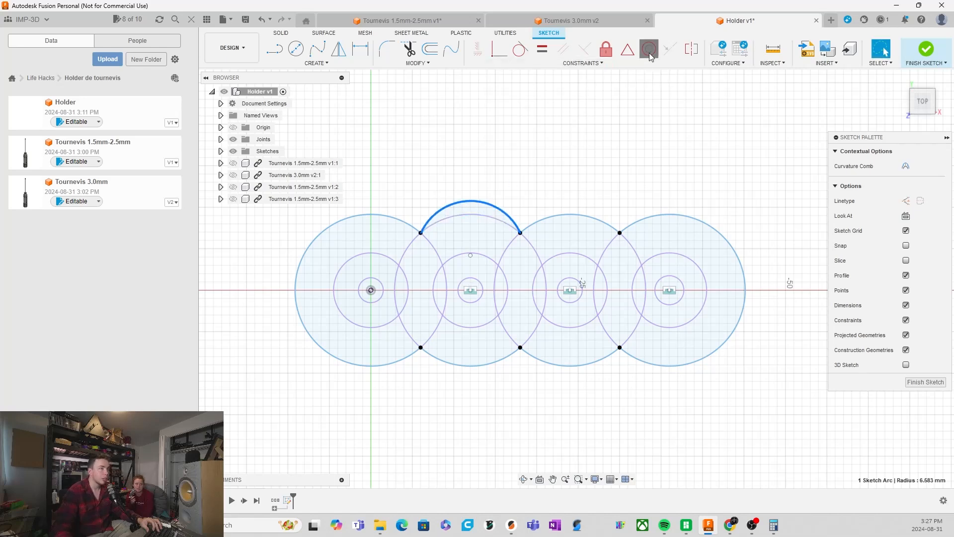
click(650, 53)
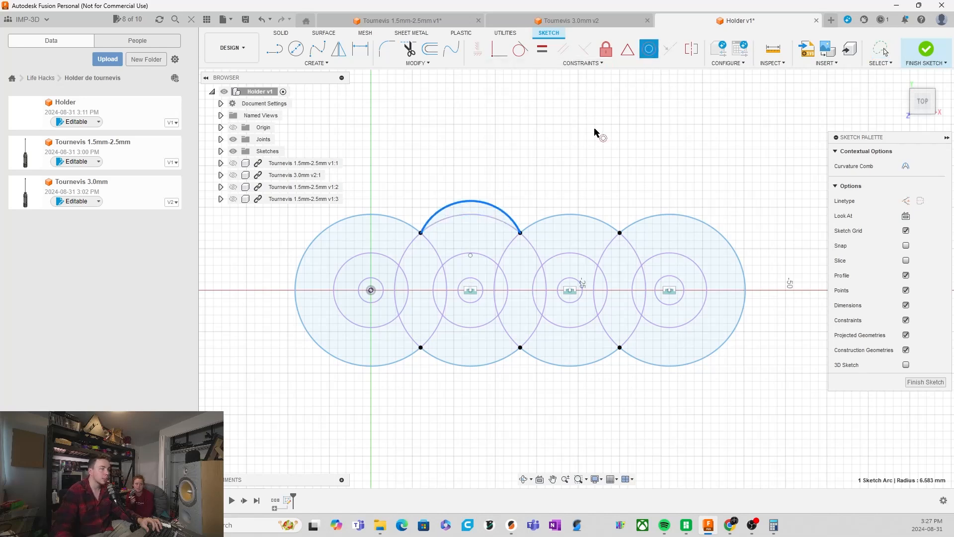
click(497, 222)
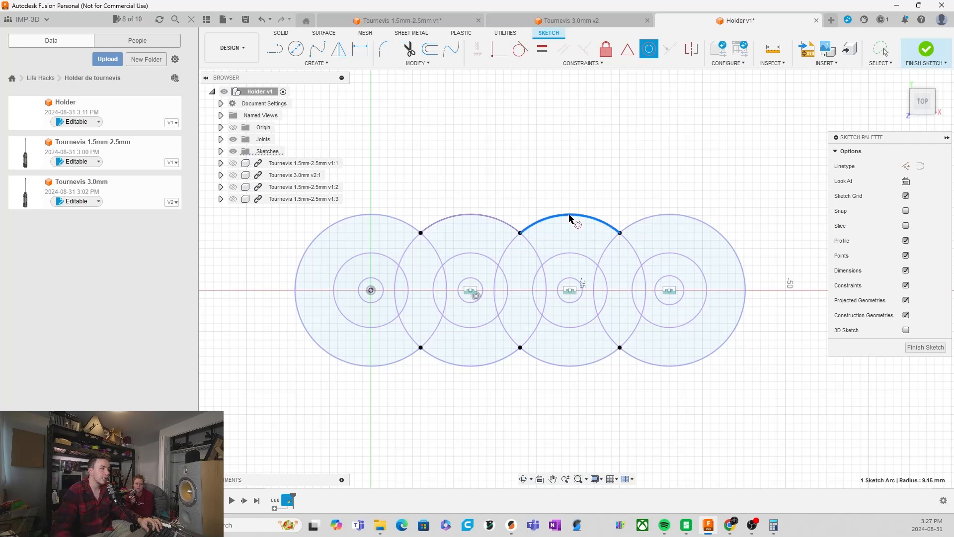
Try to make the outline arcs of the third and fourth circles concentric with their projected circles.
click(601, 223)
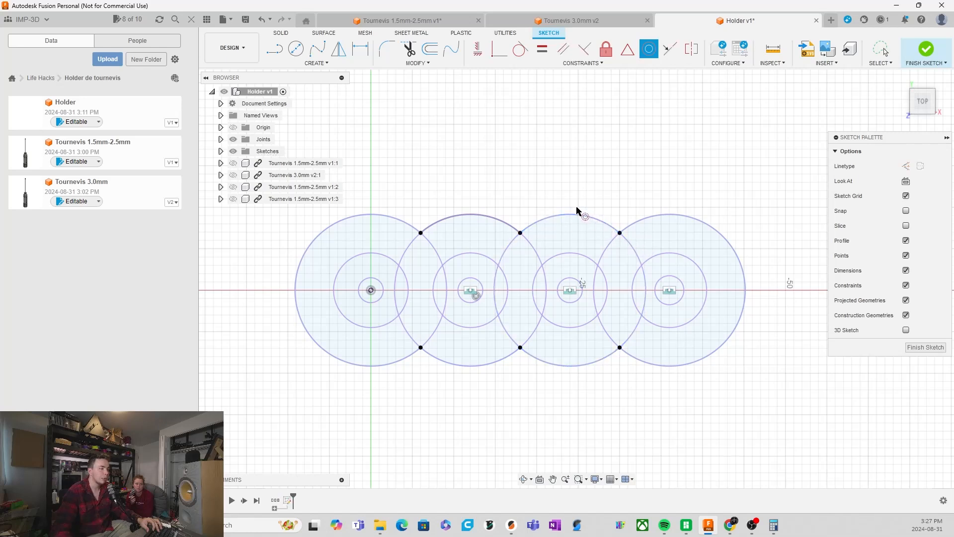
click(647, 222)
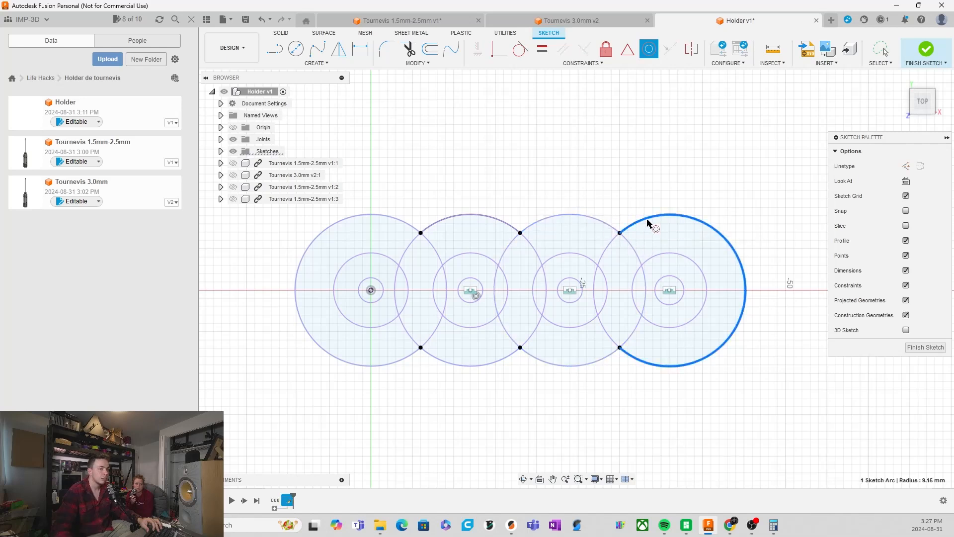
click(637, 227)
click(612, 244)
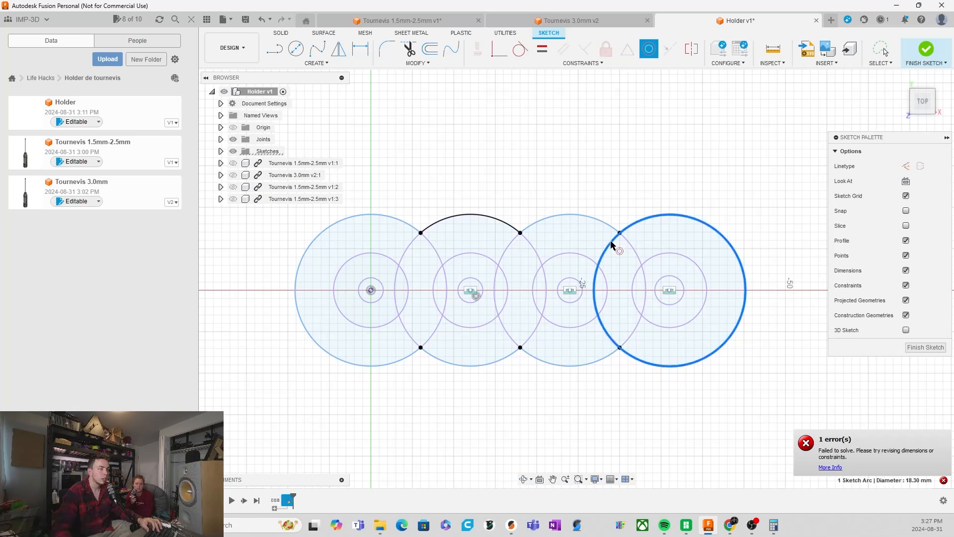
click(588, 369)
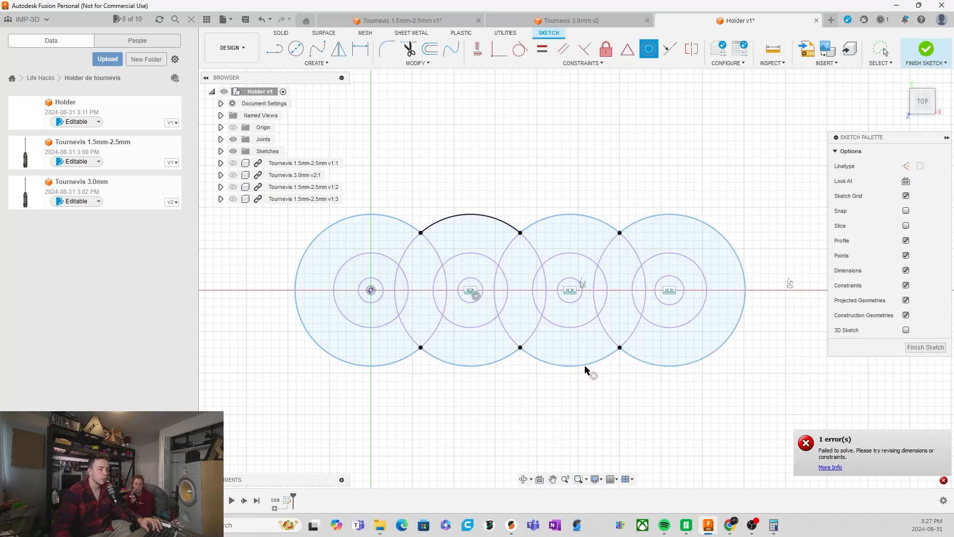
click(629, 342)
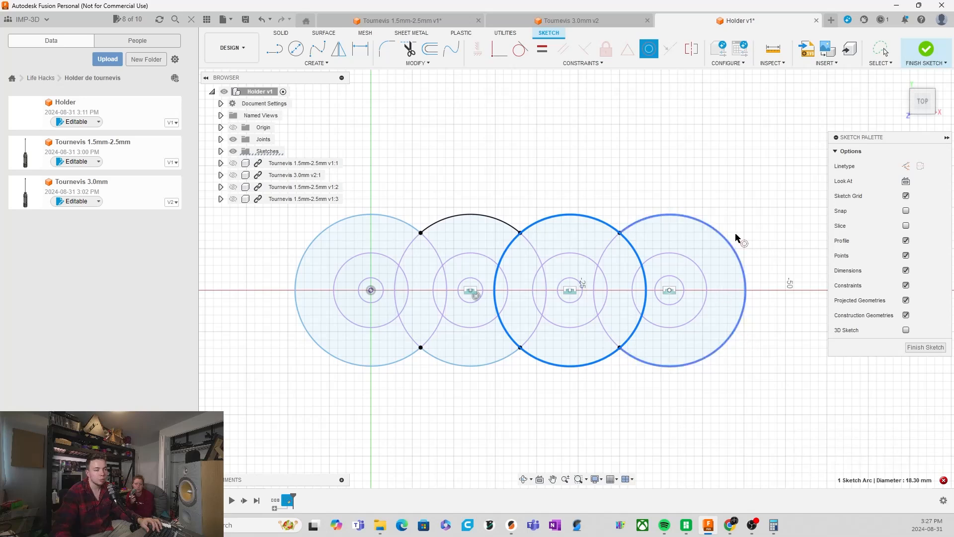
right_click(726, 189)
click(683, 189)
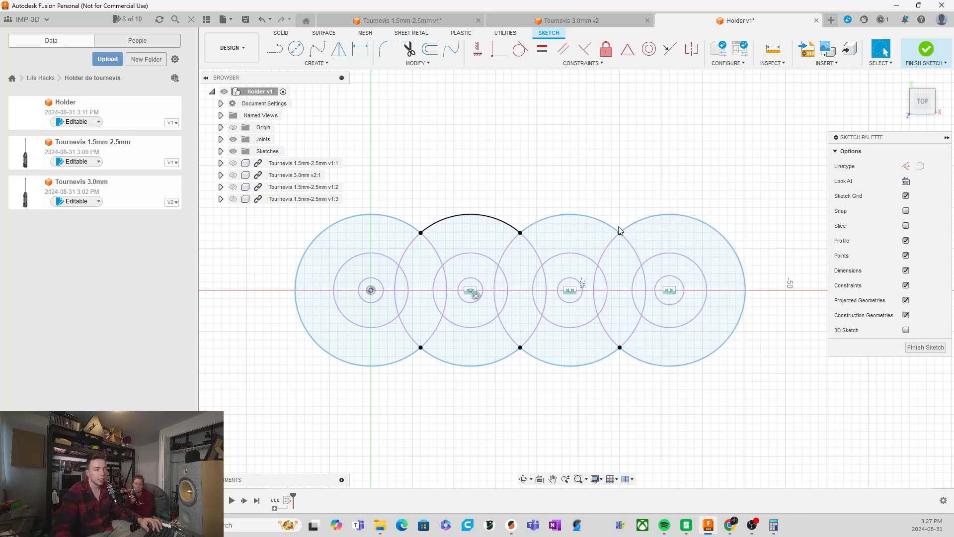
Pull the five remaining outline arcs outward off their projected circles: both end arcs, the third circle's upper arc and both middle lower arcs.
drag(610, 225, 607, 205)
drag(666, 213, 689, 200)
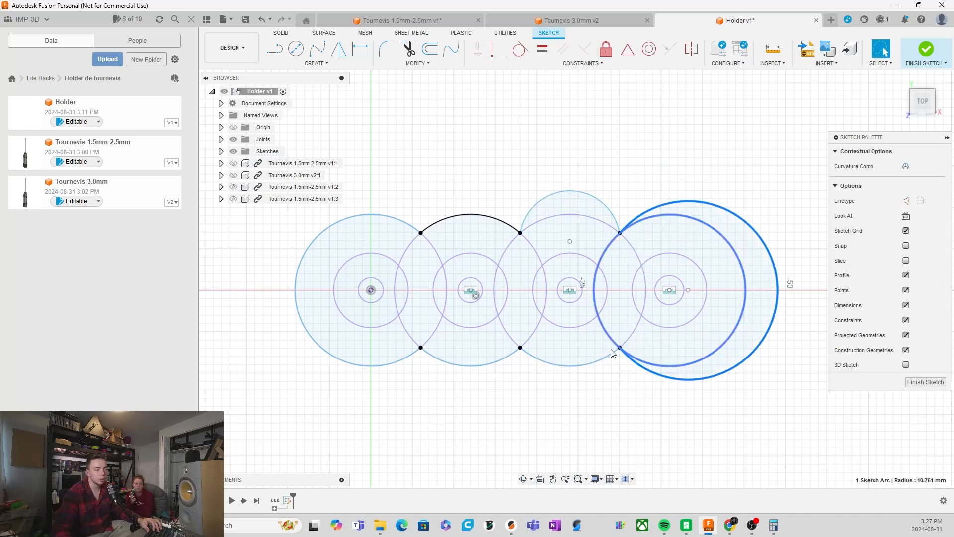
drag(603, 359, 591, 384)
drag(495, 363, 481, 388)
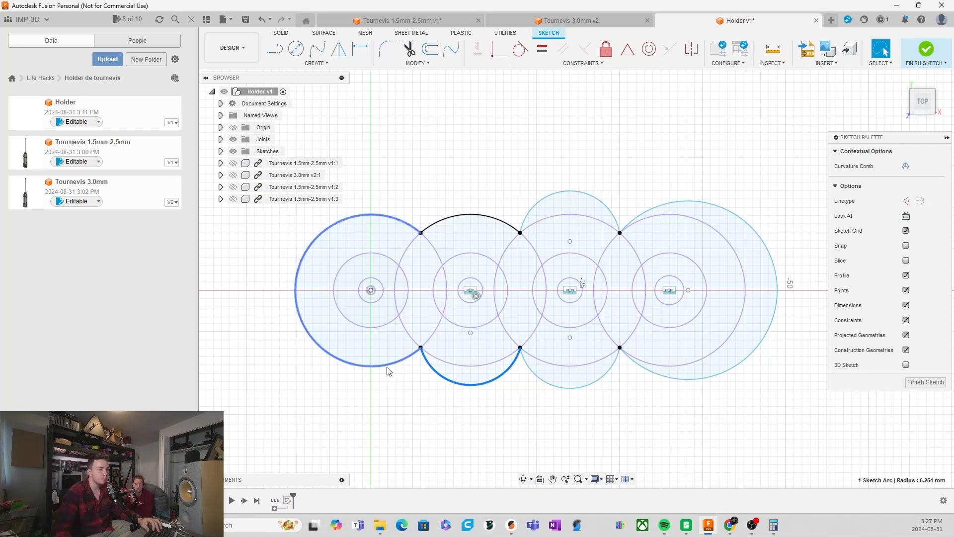
drag(387, 366, 360, 384)
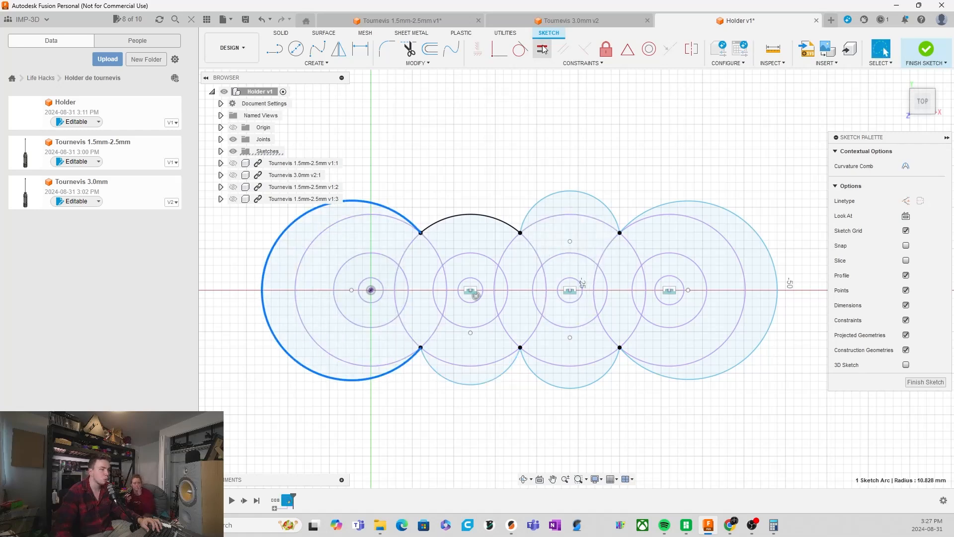
click(648, 49)
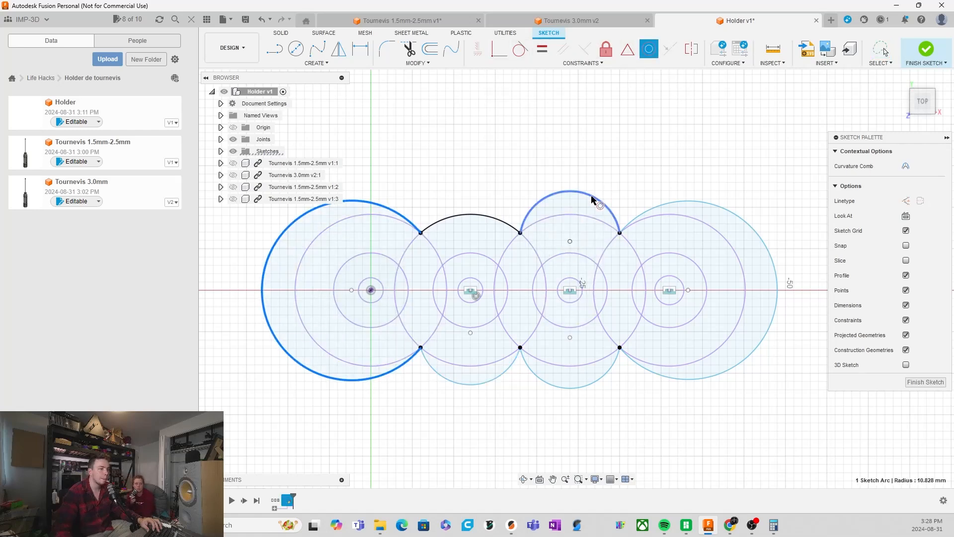
click(592, 202)
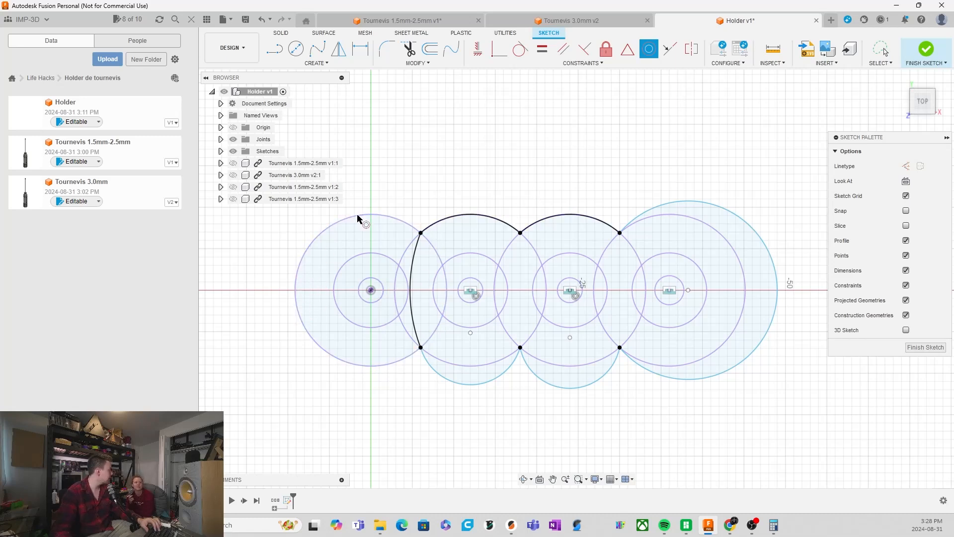
key(Escape)
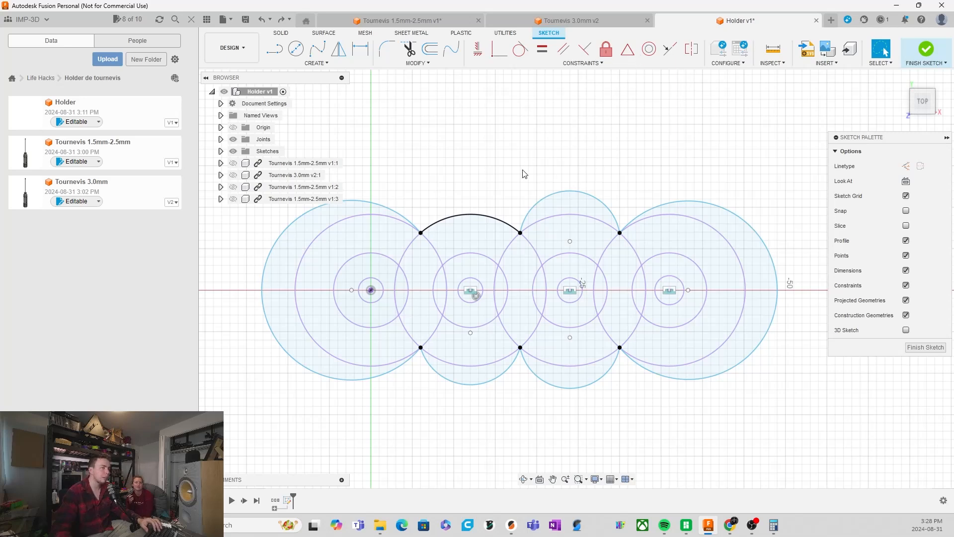
drag(492, 204, 448, 228)
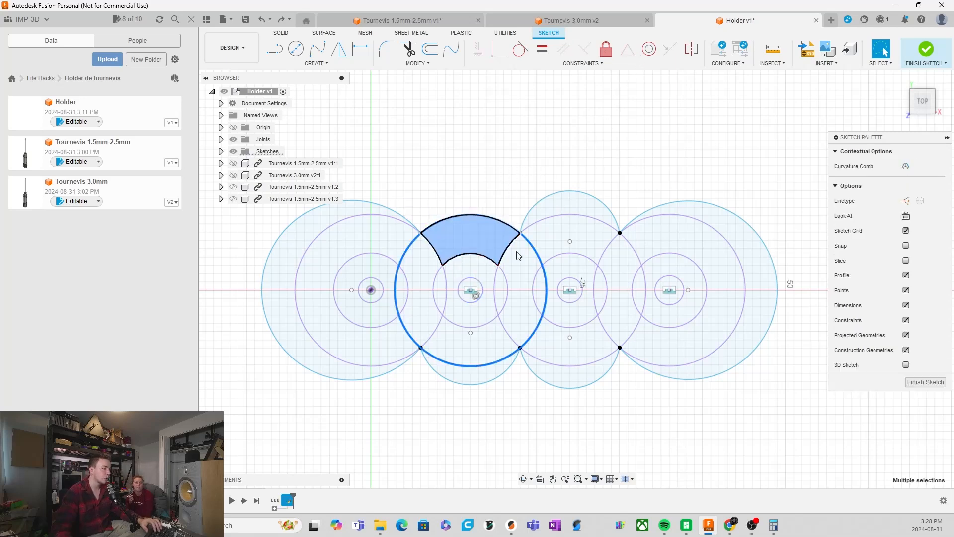
key(Escape)
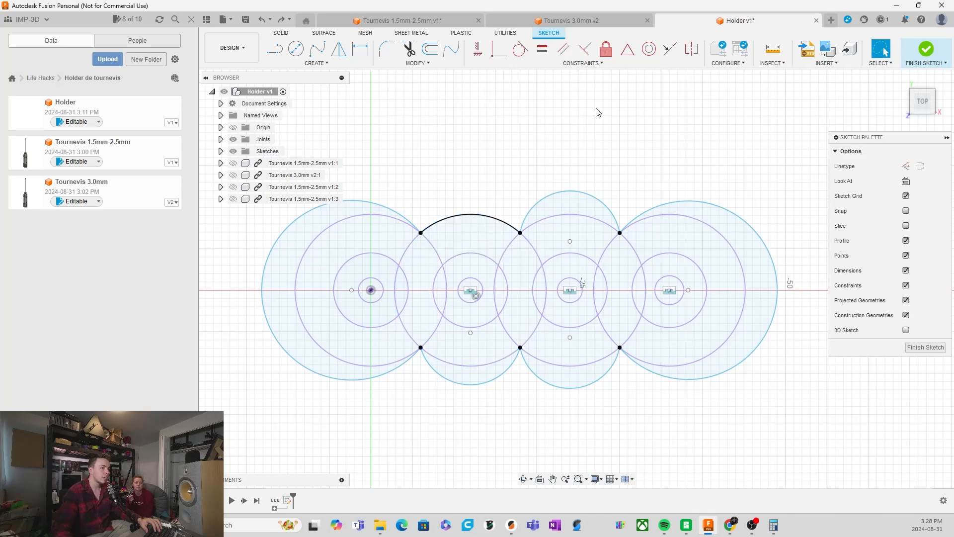
Constrain each of the five pulled-out arcs concentric with the large projected circle it follows.
click(649, 48)
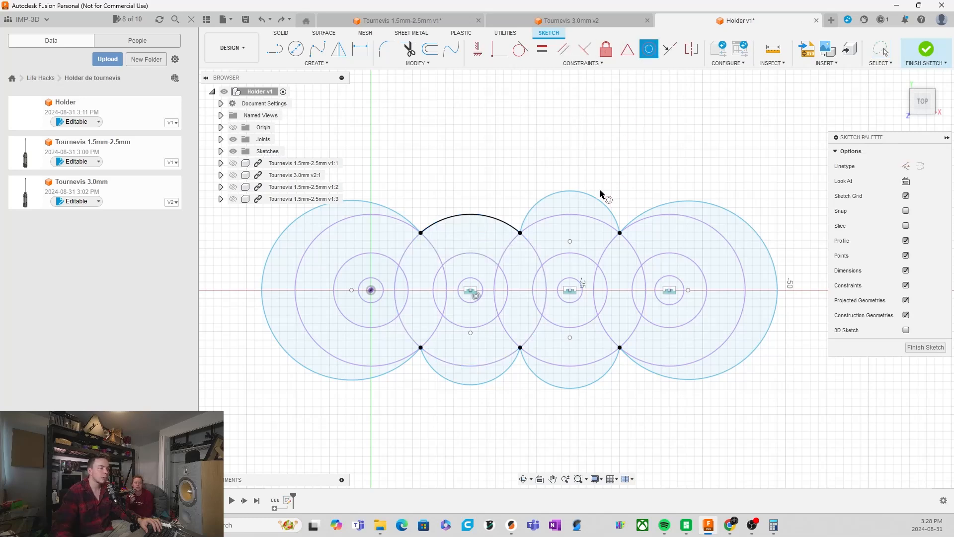
click(601, 206)
click(607, 219)
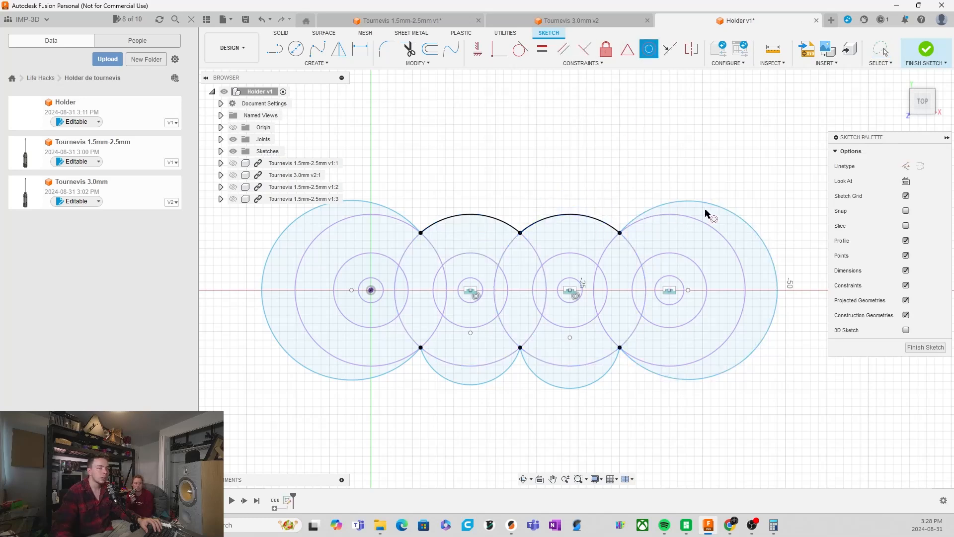
click(722, 231)
click(699, 264)
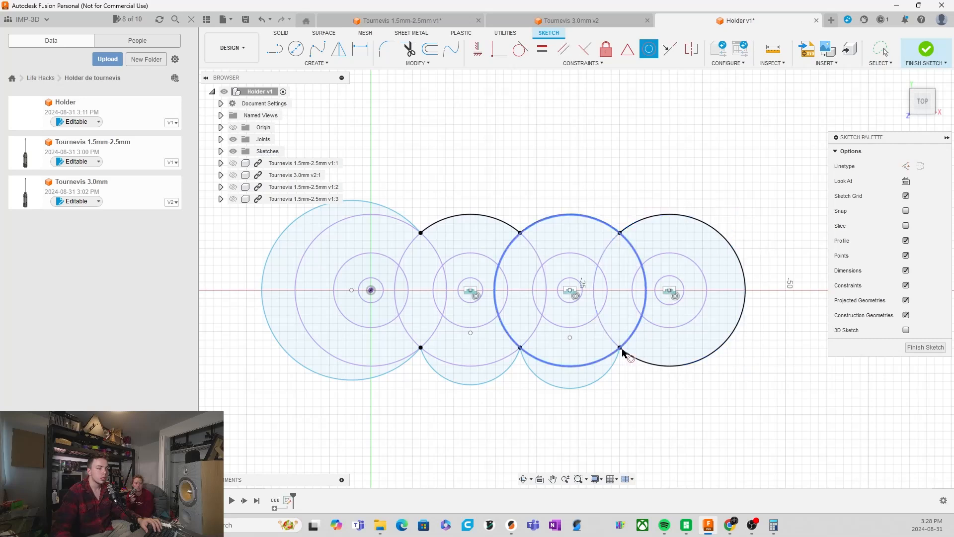
click(613, 365)
click(607, 364)
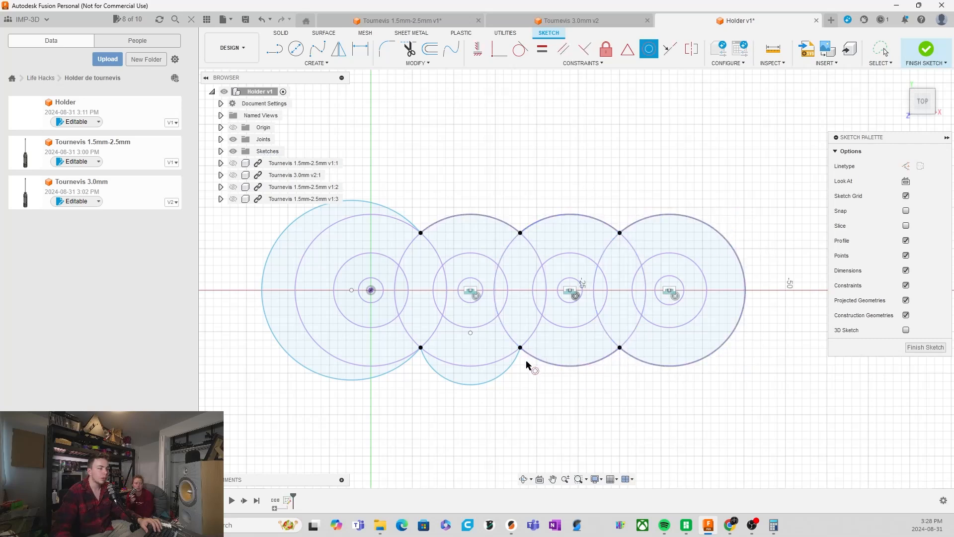
click(509, 369)
click(501, 361)
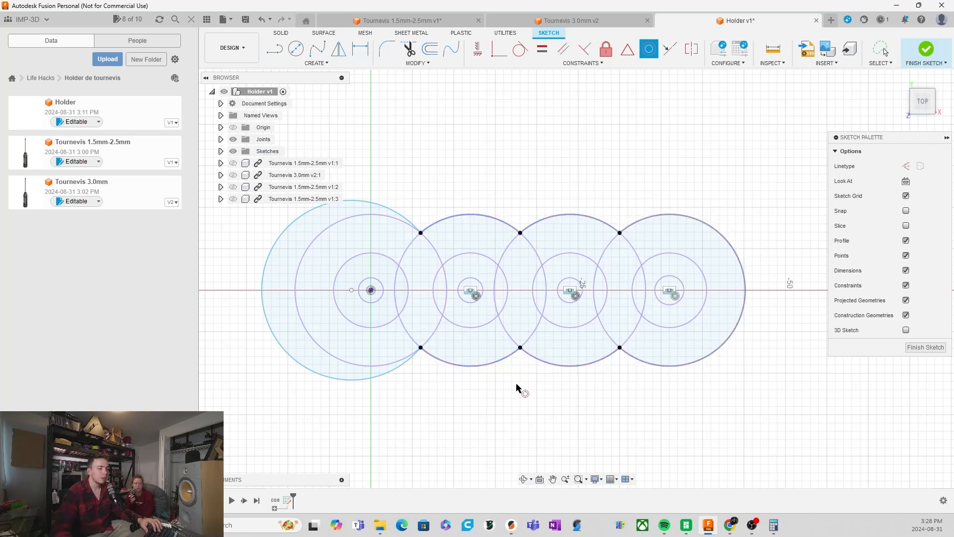
click(397, 369)
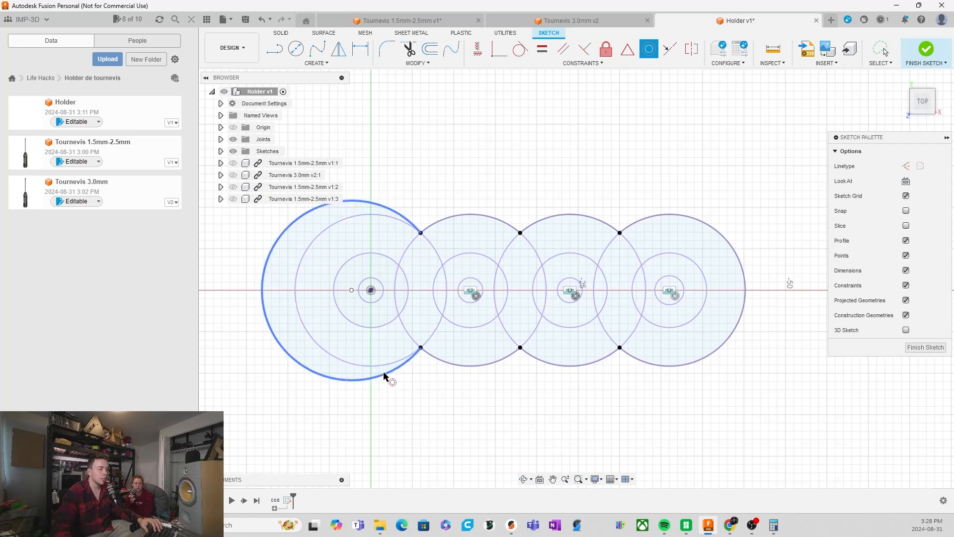
click(375, 367)
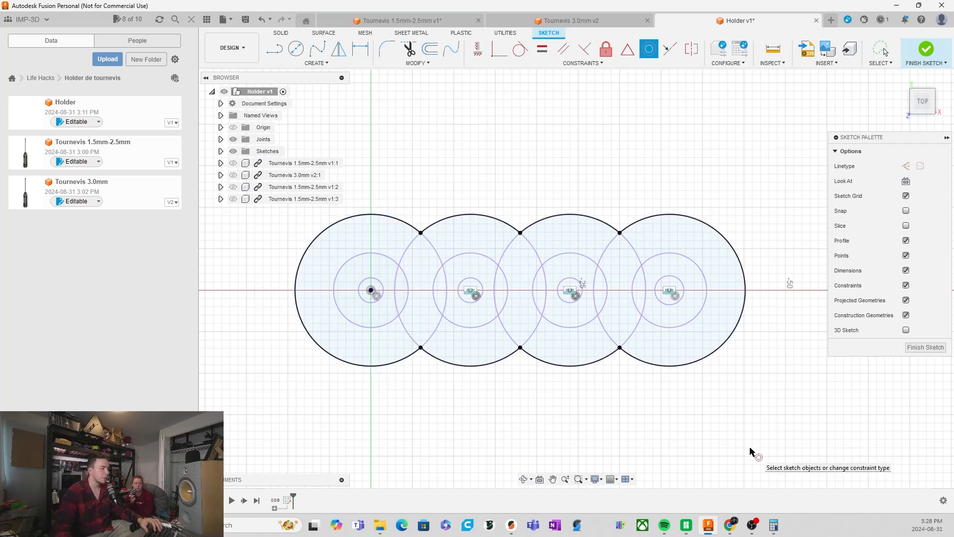
scroll(666, 414, down, 2)
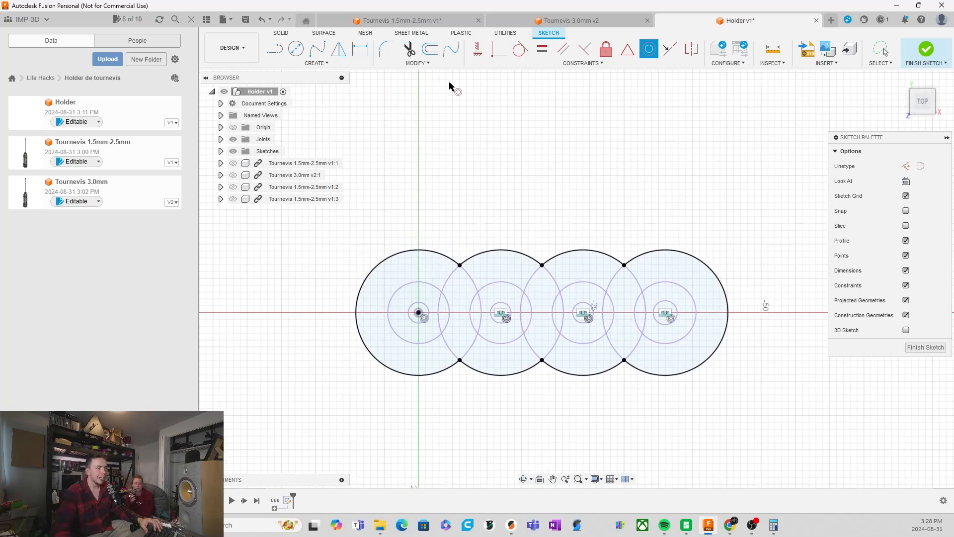
click(430, 48)
click(532, 255)
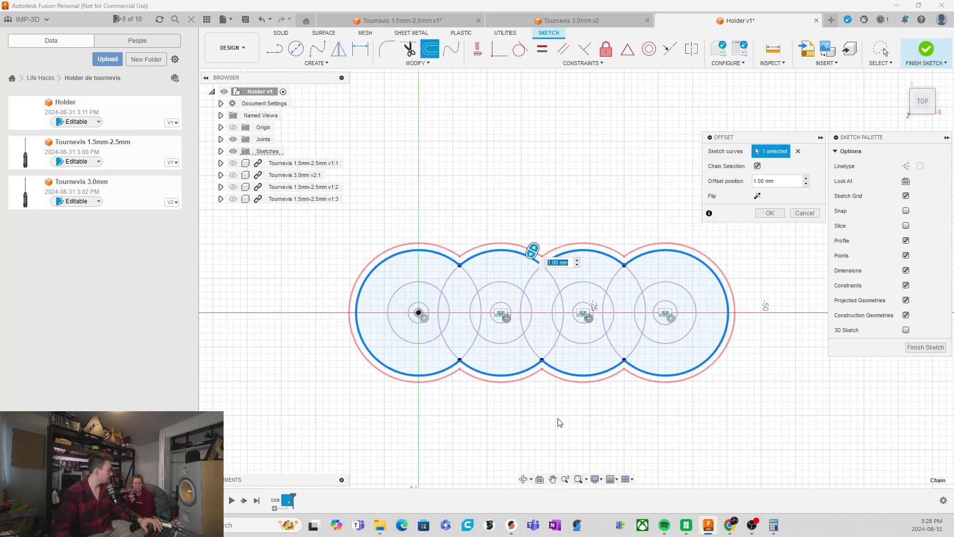
shift+middle_drag(557, 419, 563, 385)
click(802, 213)
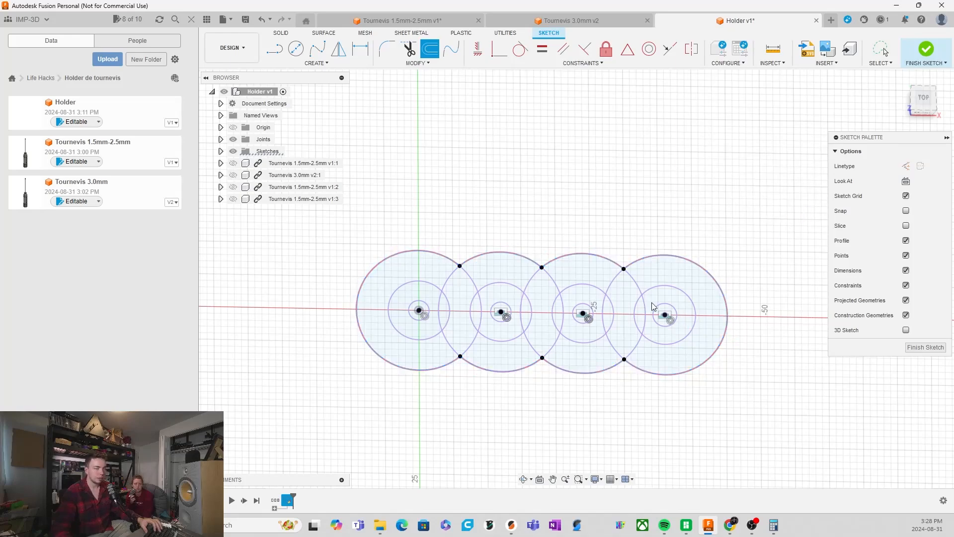
Start an Extrude of the holder's combined outline sketch.
scroll(634, 303, down, 2)
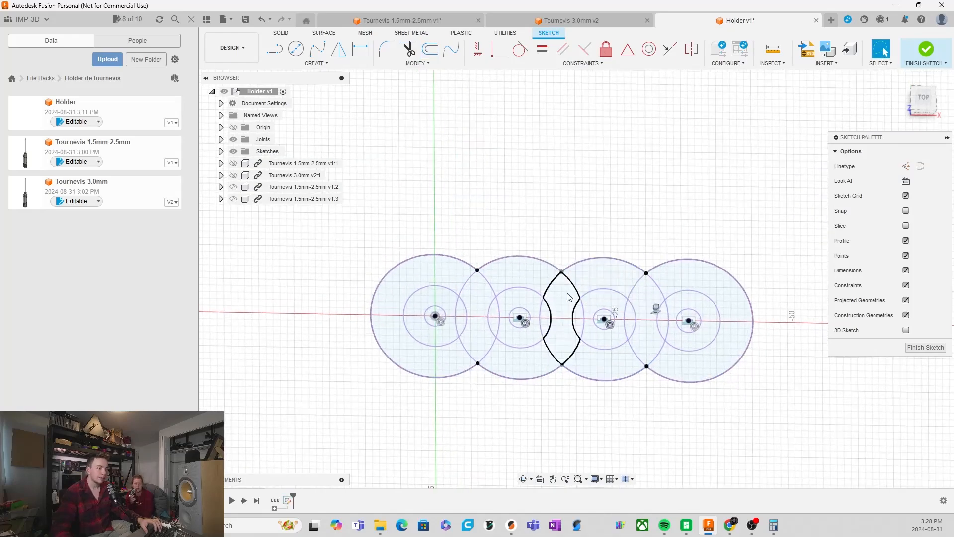
mouse_move(570, 297)
shift+middle_down()
mouse_move(603, 255)
mouse_move(477, 358)
shift+middle_up()
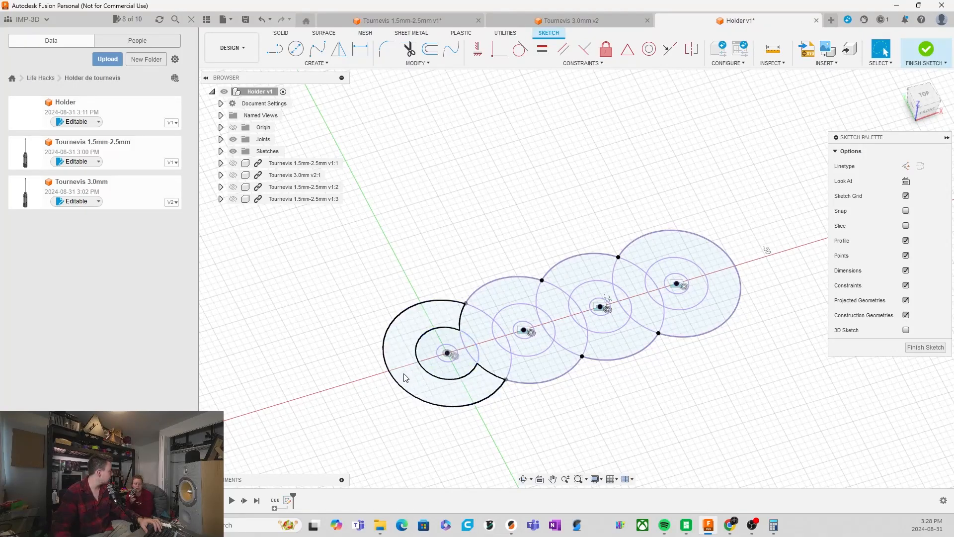
click(288, 36)
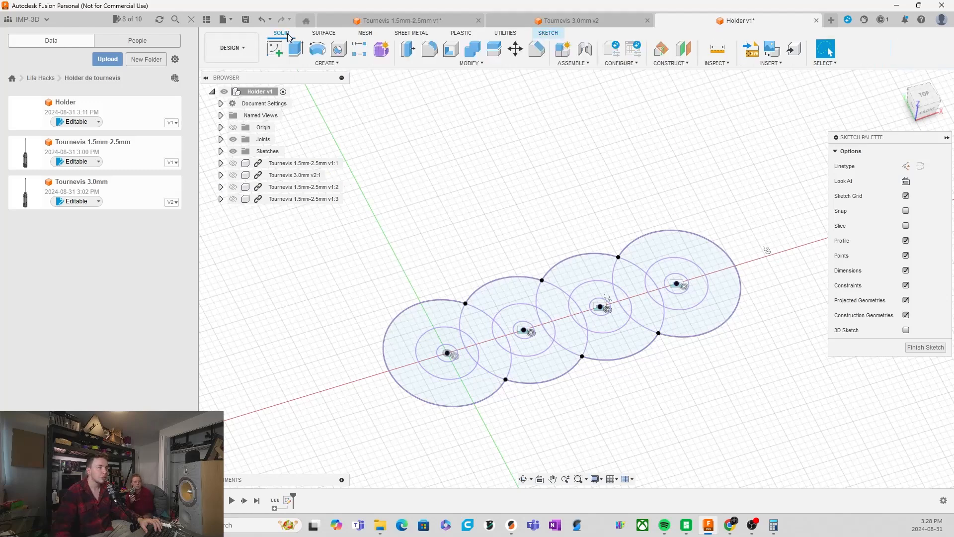
click(296, 48)
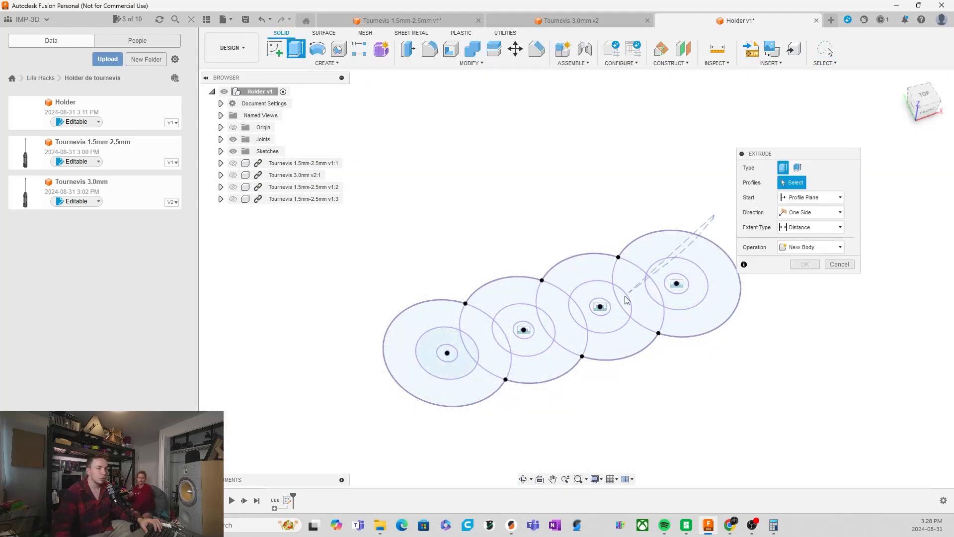
drag(625, 300, 368, 268)
scroll(482, 249, down, 2)
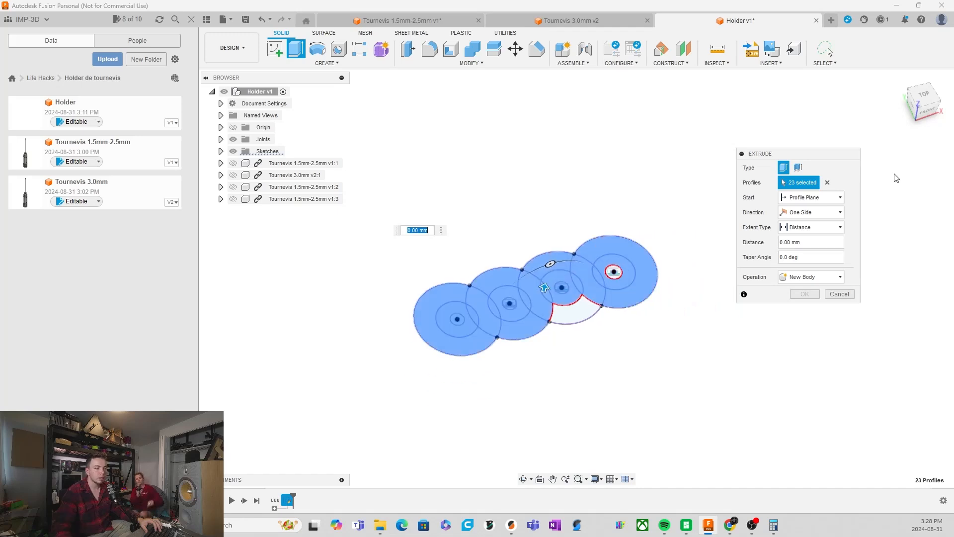
click(828, 183)
mouse_move(712, 201)
mouse_down()
mouse_move(437, 379)
mouse_move(368, 354)
mouse_up()
click(841, 183)
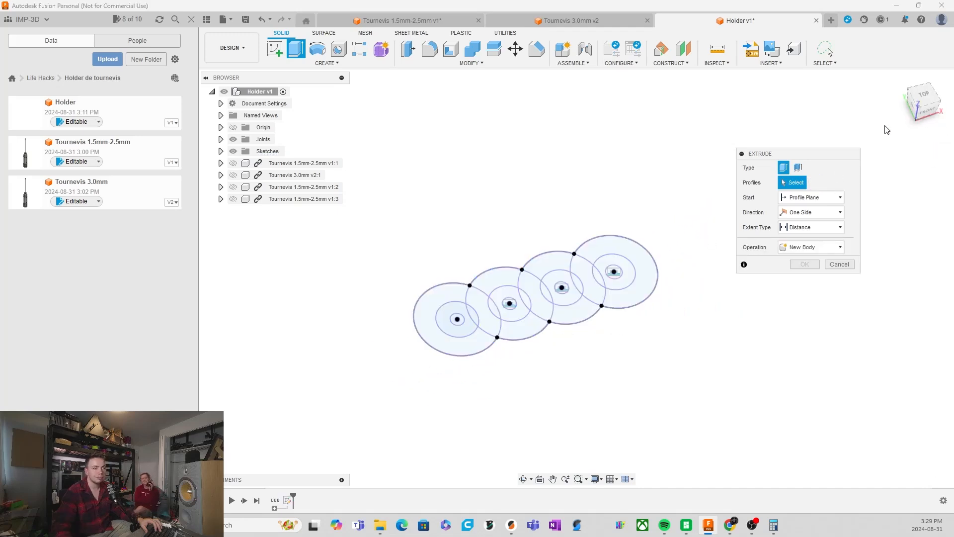
Select every region of the holder outline as extrusion profiles and show all four screwdriver components.
click(929, 98)
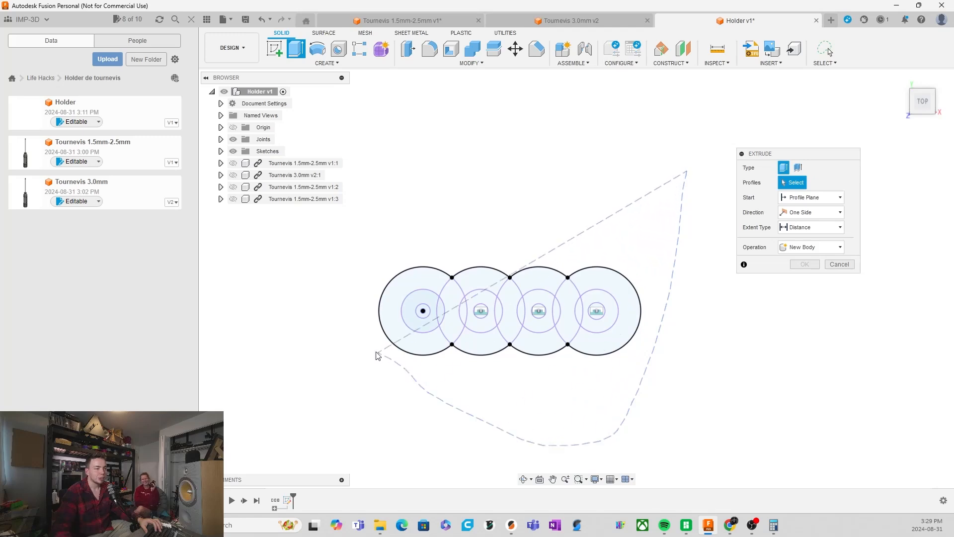
drag(526, 206, 648, 199)
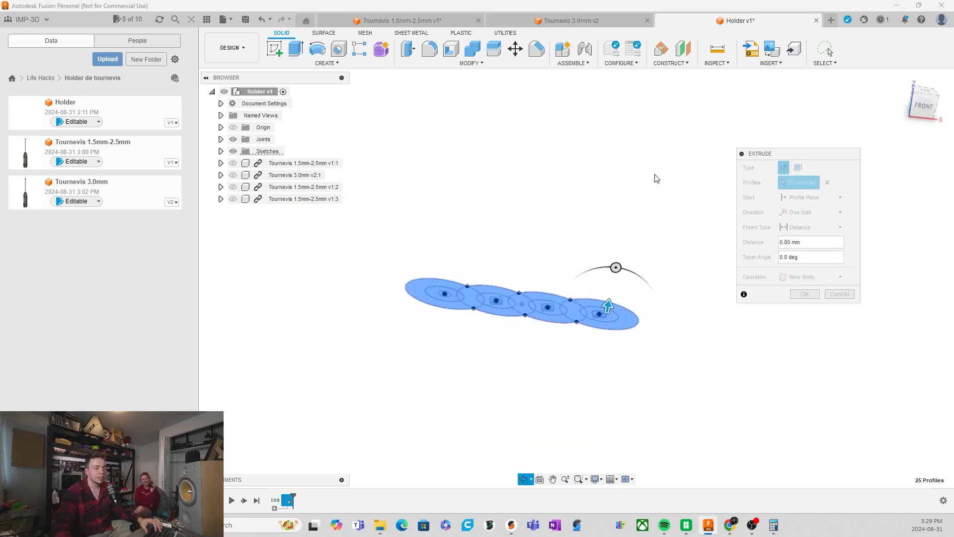
click(233, 163)
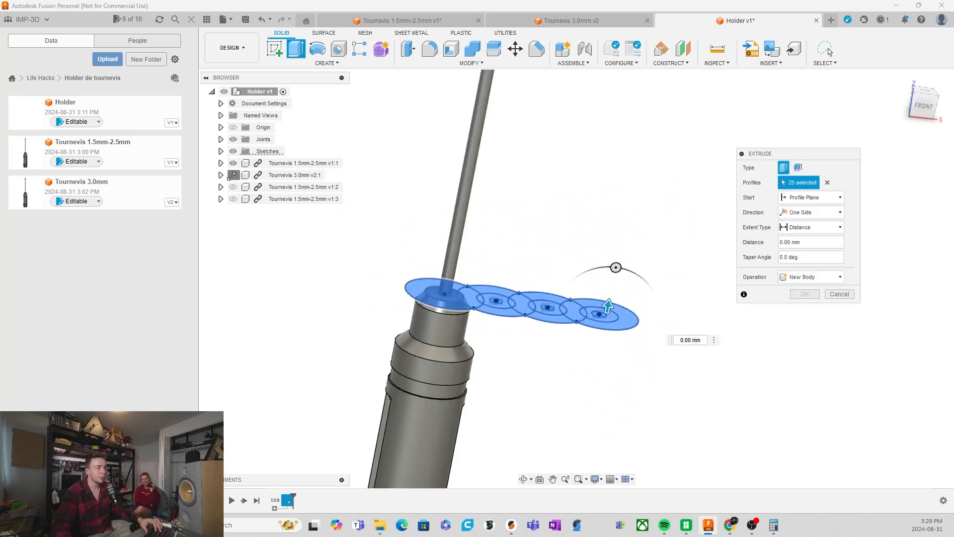
click(233, 175)
click(233, 187)
click(233, 199)
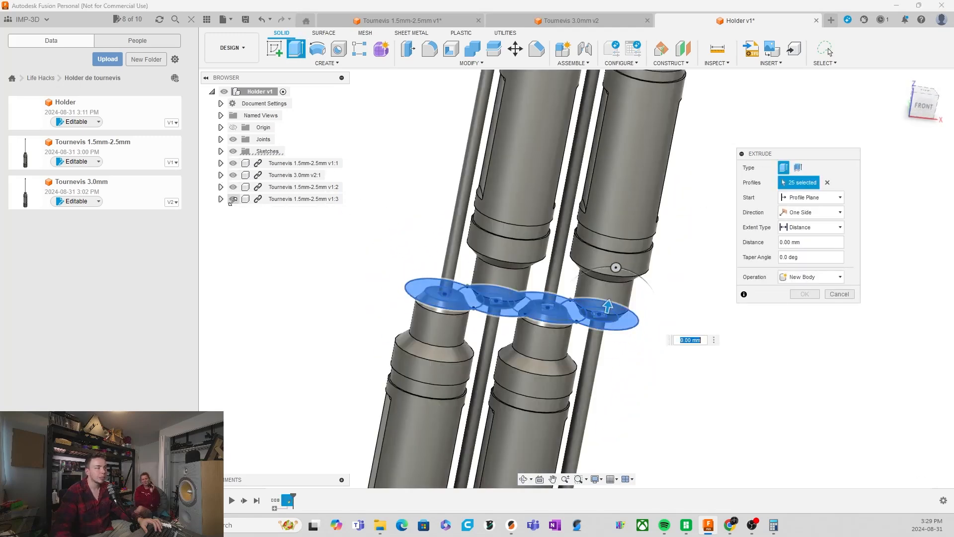
Make the extrusion symmetric and snap its distance to the shoulder edge of the outermost upper screwdriver handle, 10.5 mm.
click(809, 213)
click(817, 242)
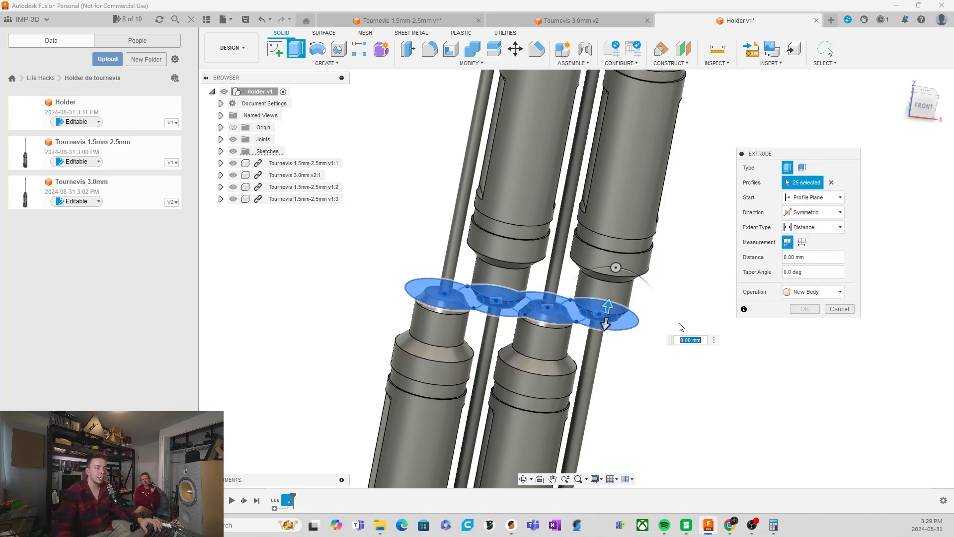
shift+middle_drag(682, 326, 667, 264)
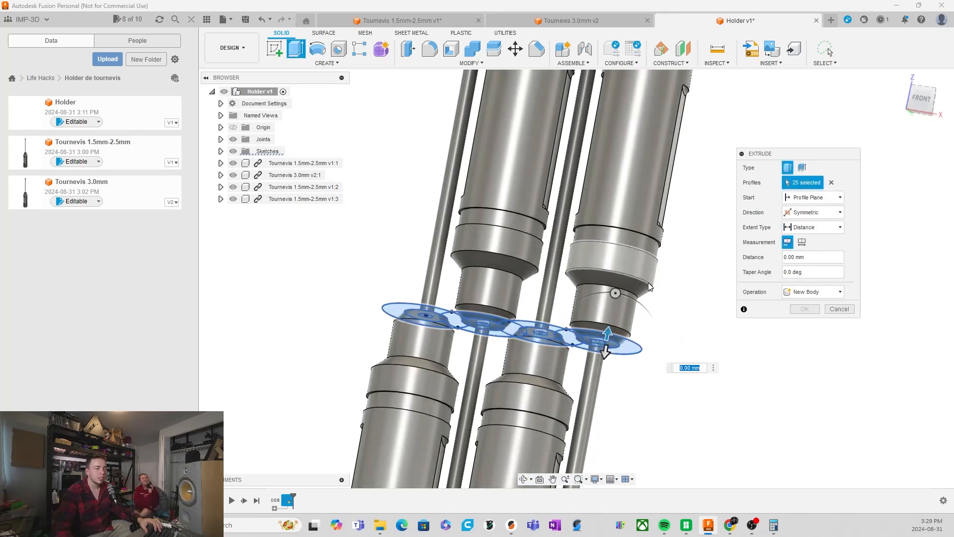
scroll(651, 285, up, 5)
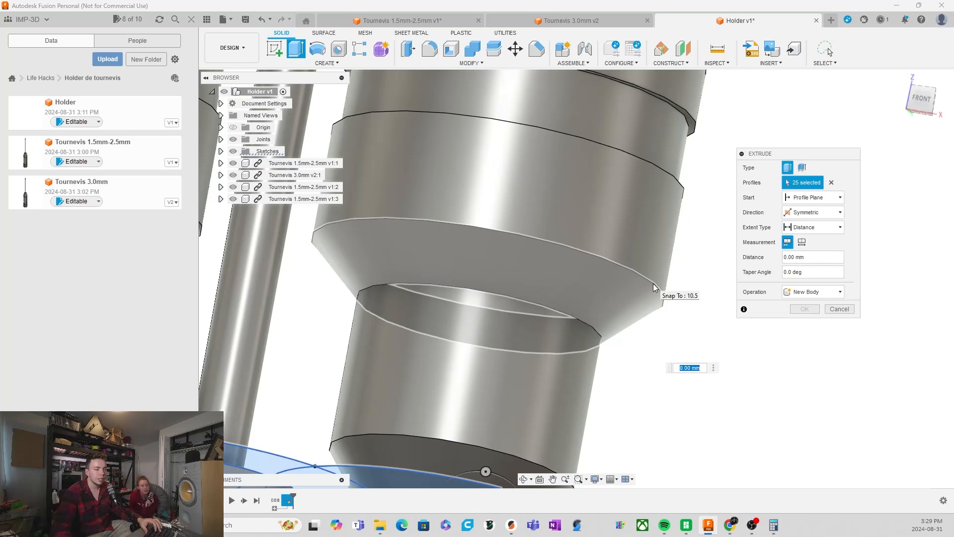
click(654, 284)
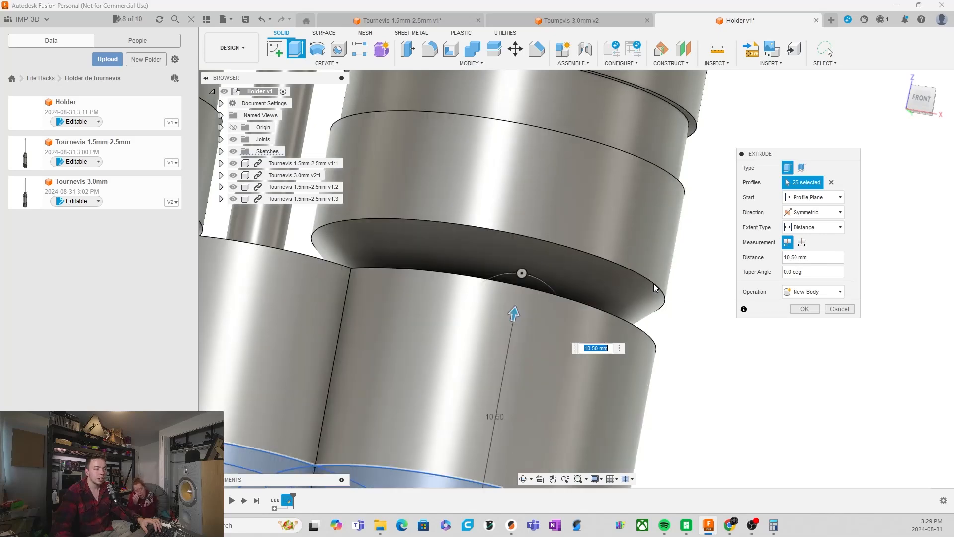
Extend the symmetric extrusion to 13 mm per side and create it as a new body.
scroll(529, 289, down, 5)
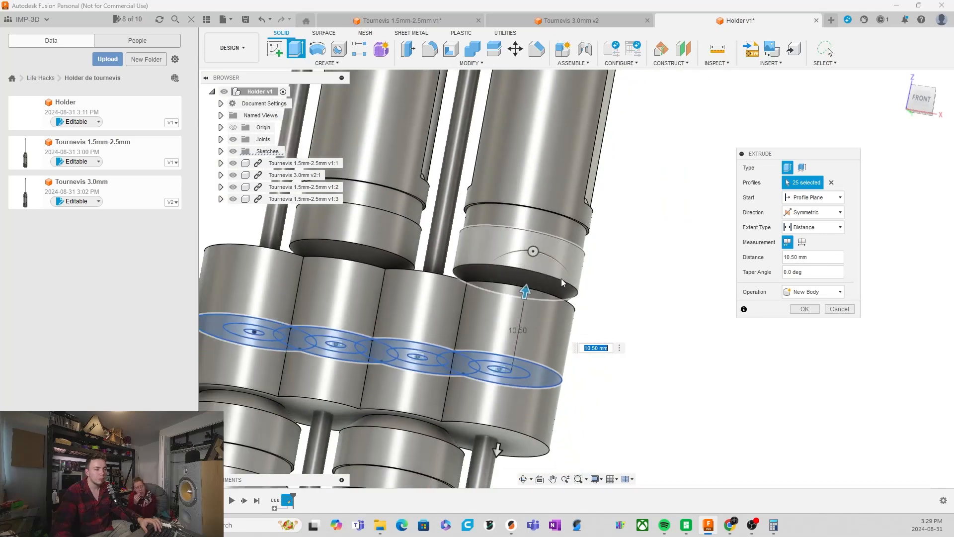
scroll(562, 279, up, 5)
drag(512, 287, 514, 258)
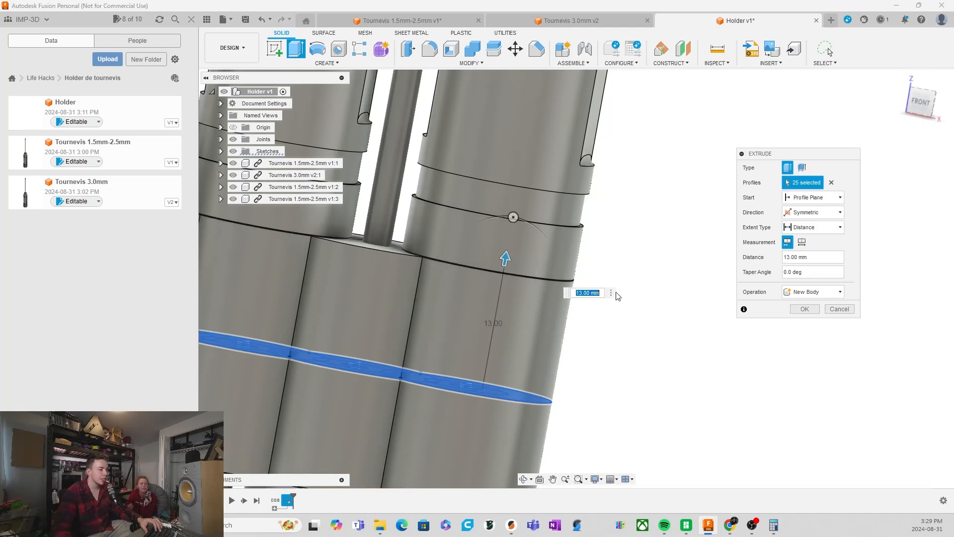
scroll(529, 312, down, 5)
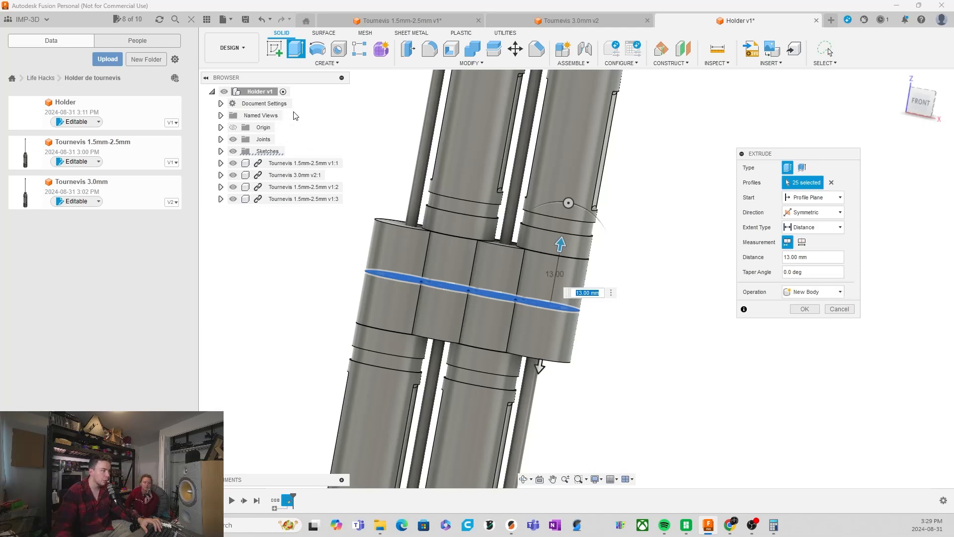
click(804, 310)
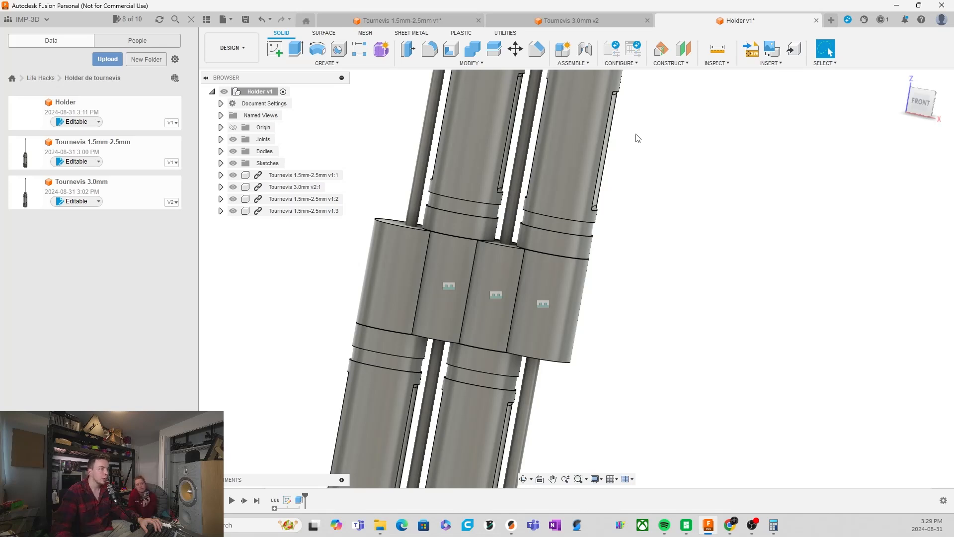
Start a Combine operation with the extruded holder block as the target body.
scroll(545, 121, down, 3)
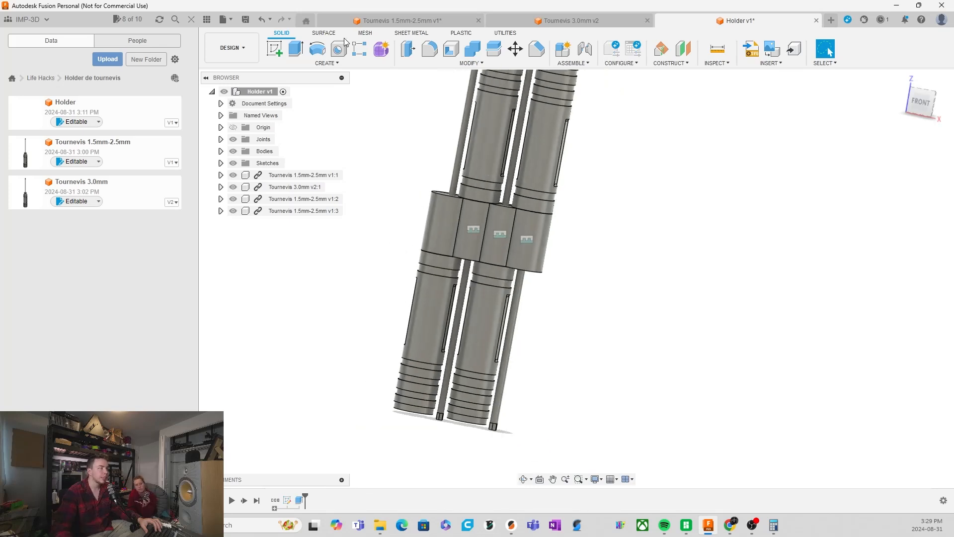
click(472, 50)
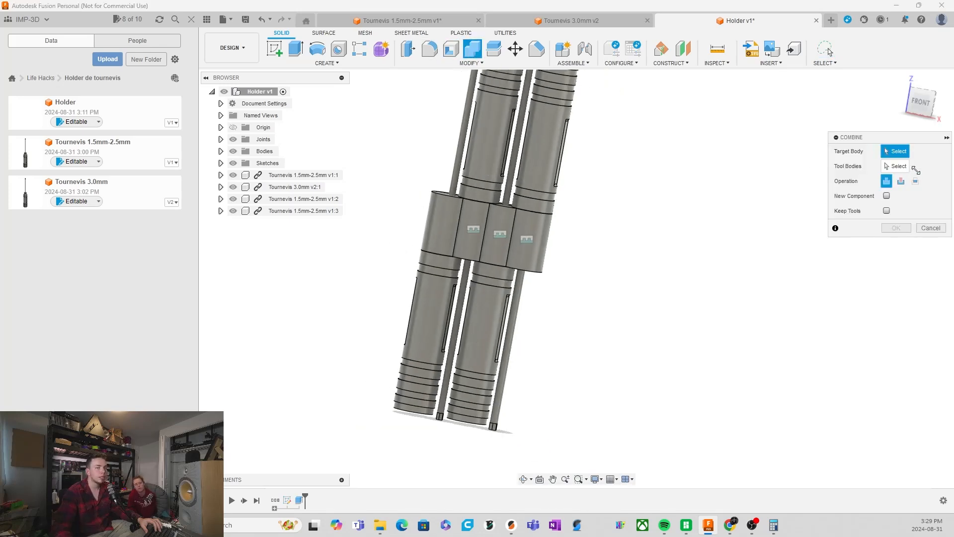
drag(866, 136, 725, 134)
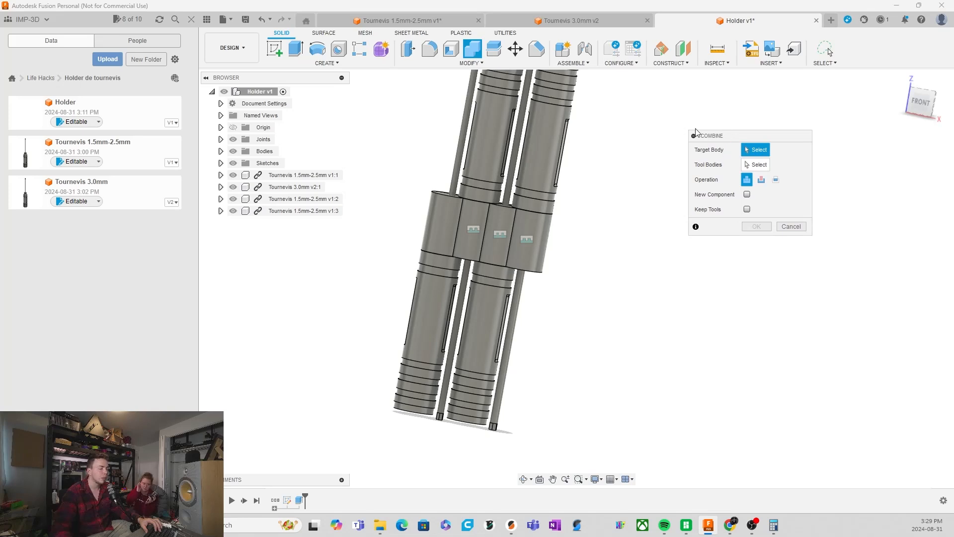
click(538, 226)
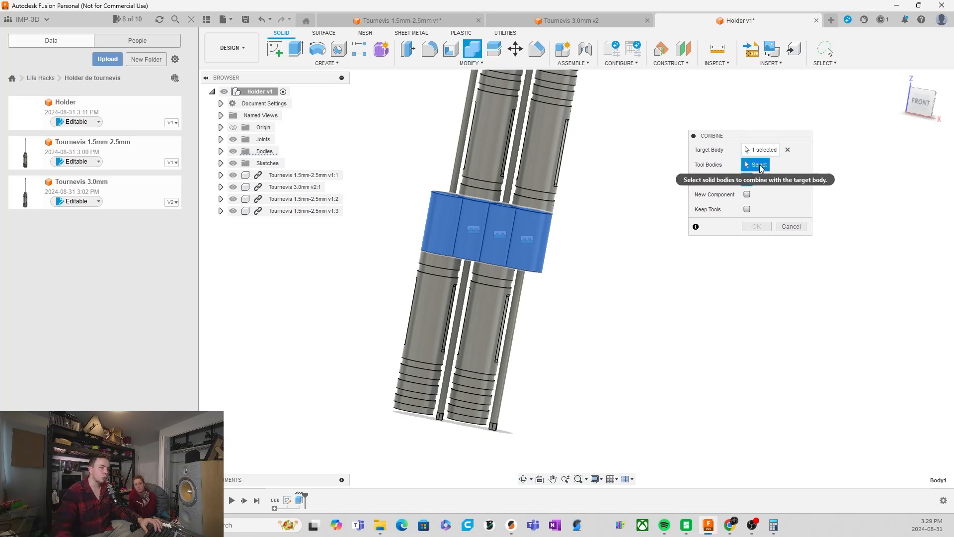
click(490, 153)
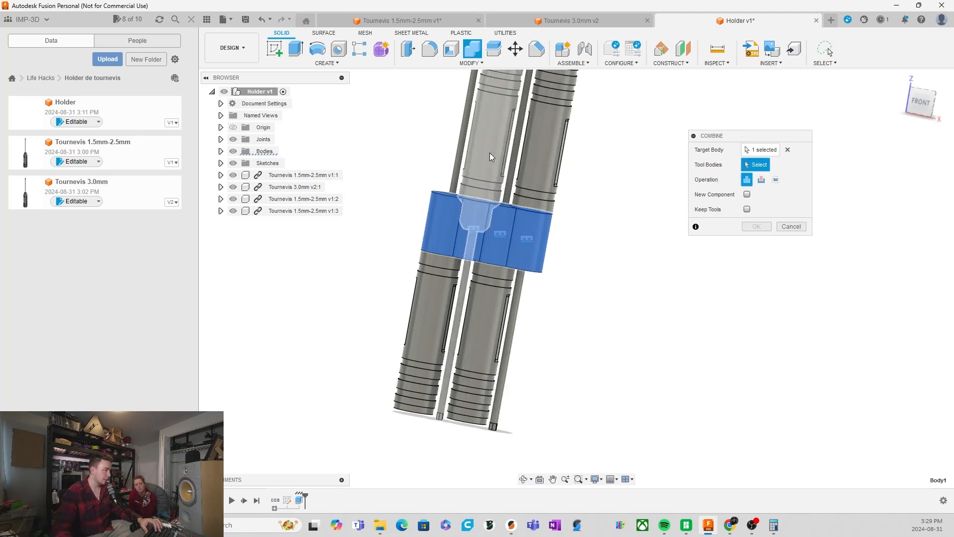
click(546, 142)
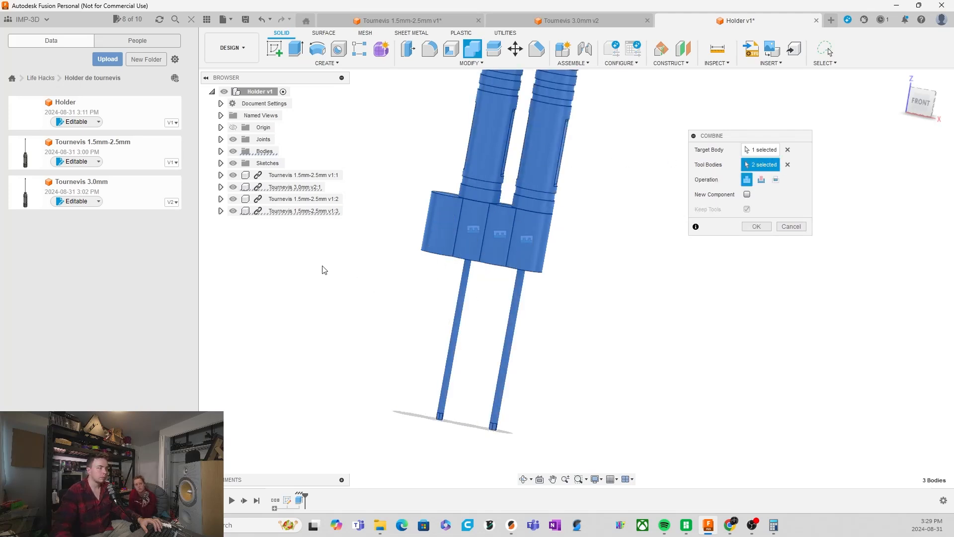
click(788, 165)
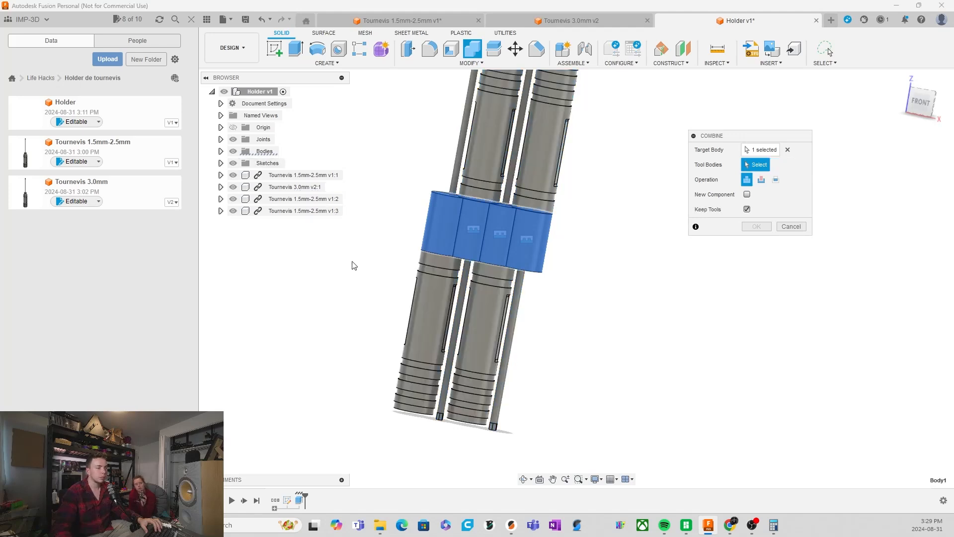
click(427, 314)
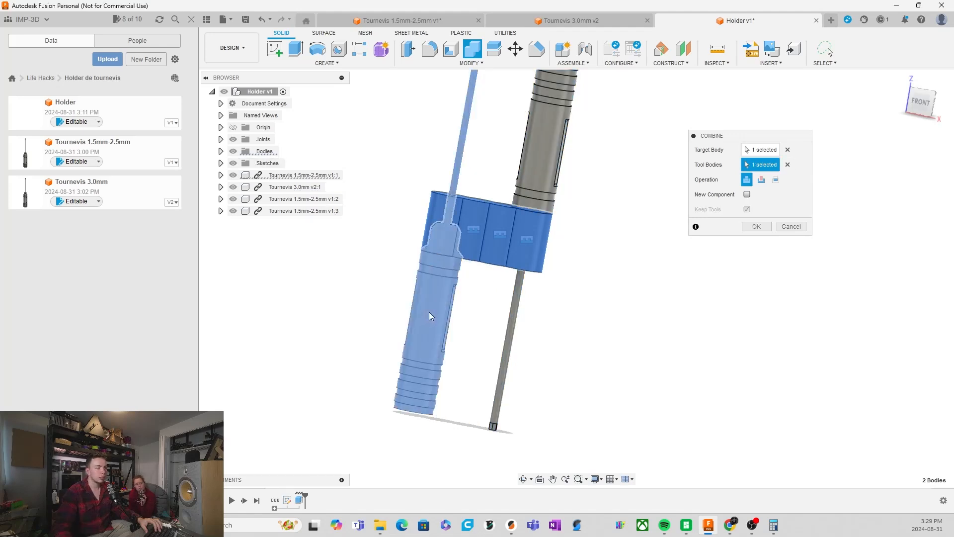
click(788, 164)
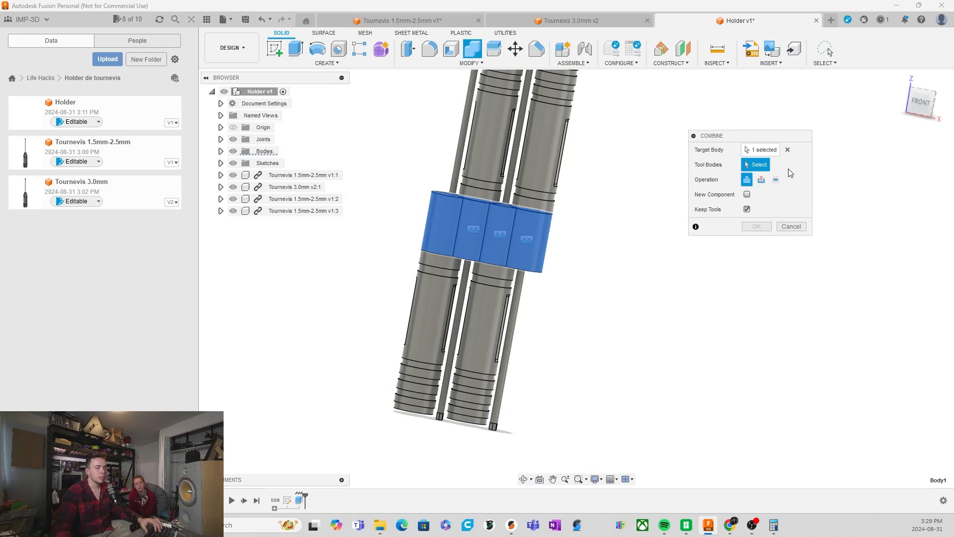
Add Body1 of the component Tournevis 1.5mm-2.5mm v1:1 as a tool body of the Combine.
click(221, 175)
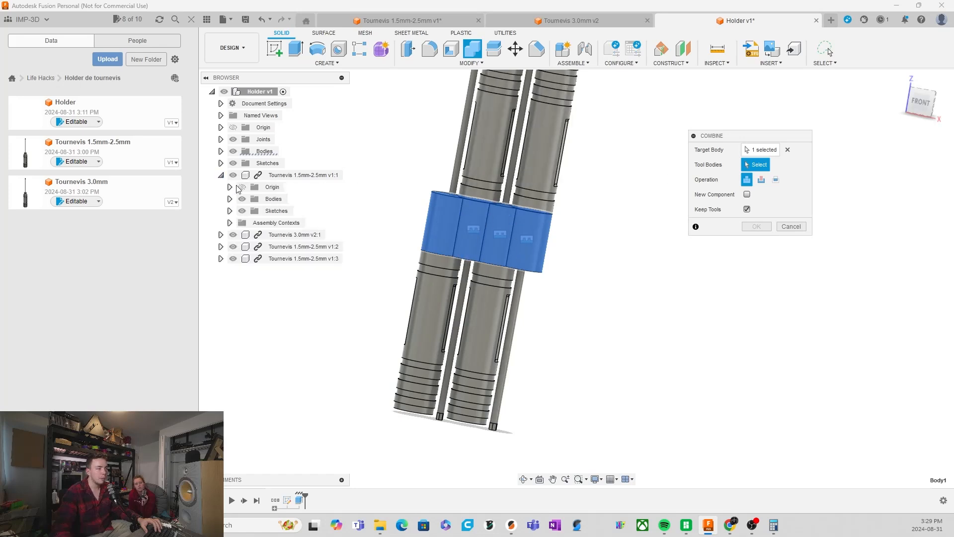
click(230, 199)
click(263, 211)
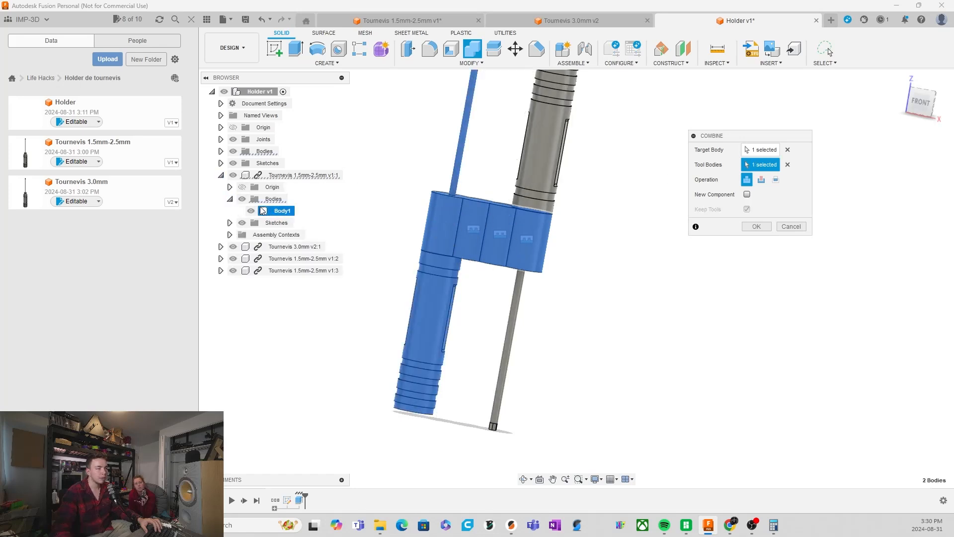
click(221, 175)
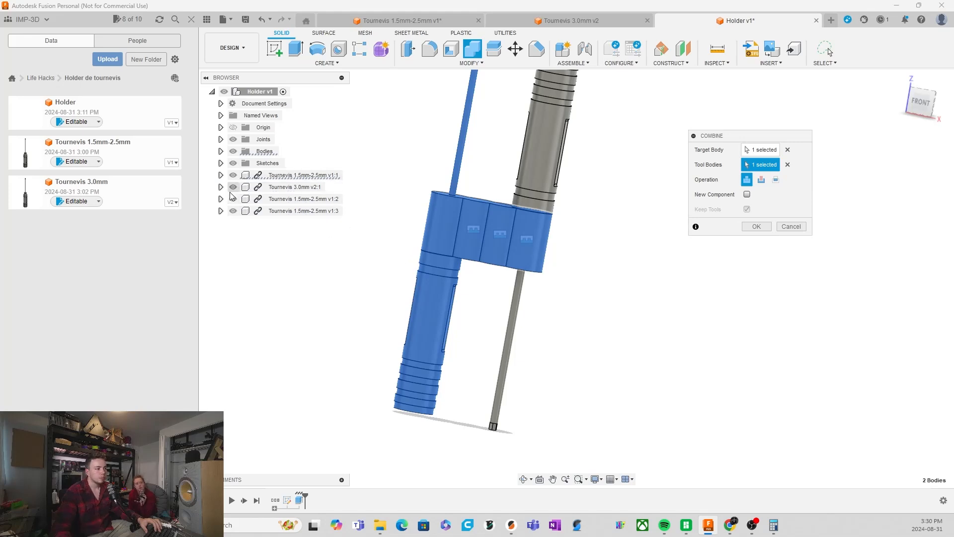
Add the Tournevis 3.0mm v2:1 screwdriver as second tool body and cut both screwdrivers out of the holder block.
click(220, 187)
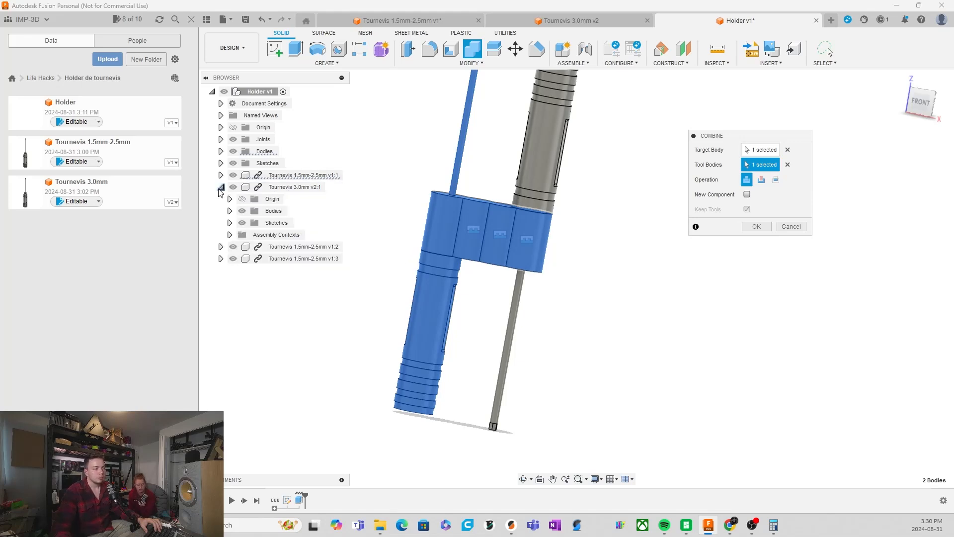
click(220, 188)
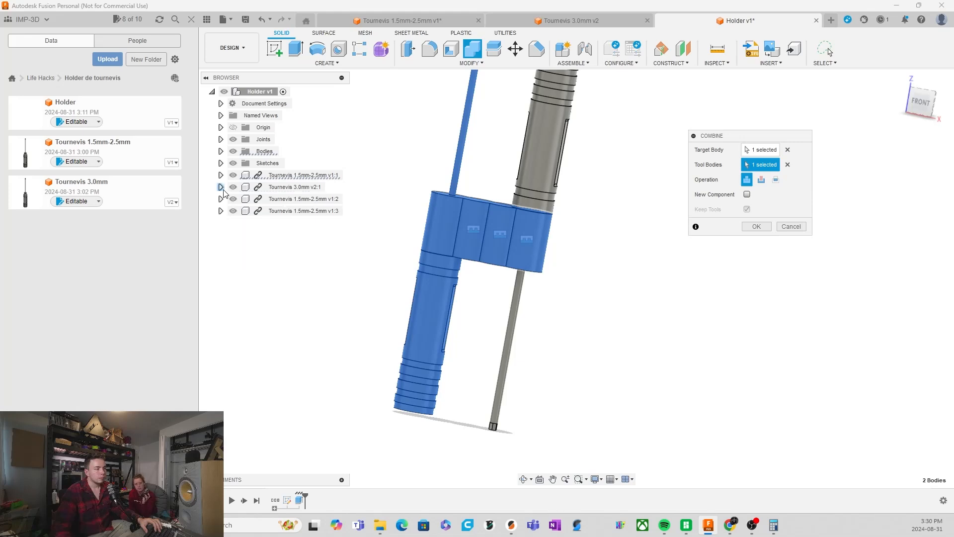
click(532, 160)
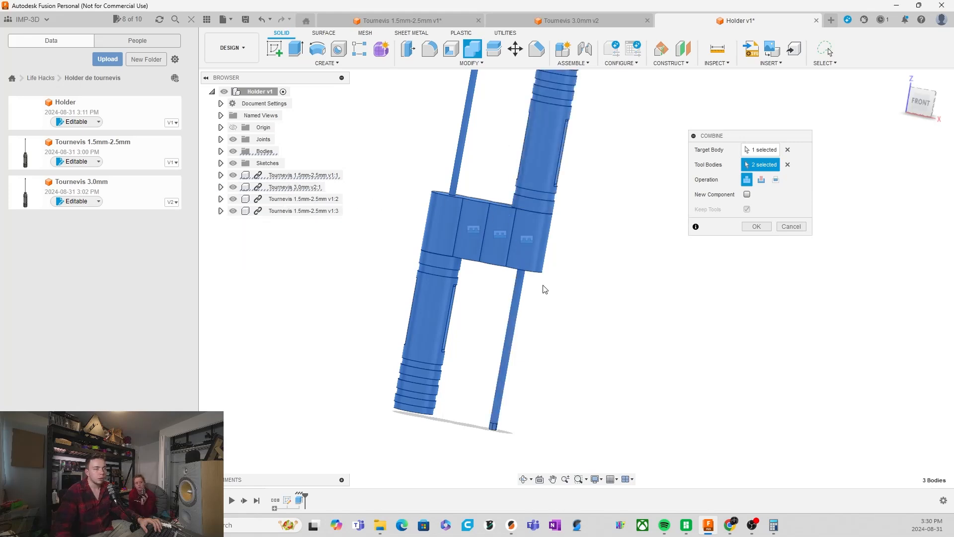
click(762, 181)
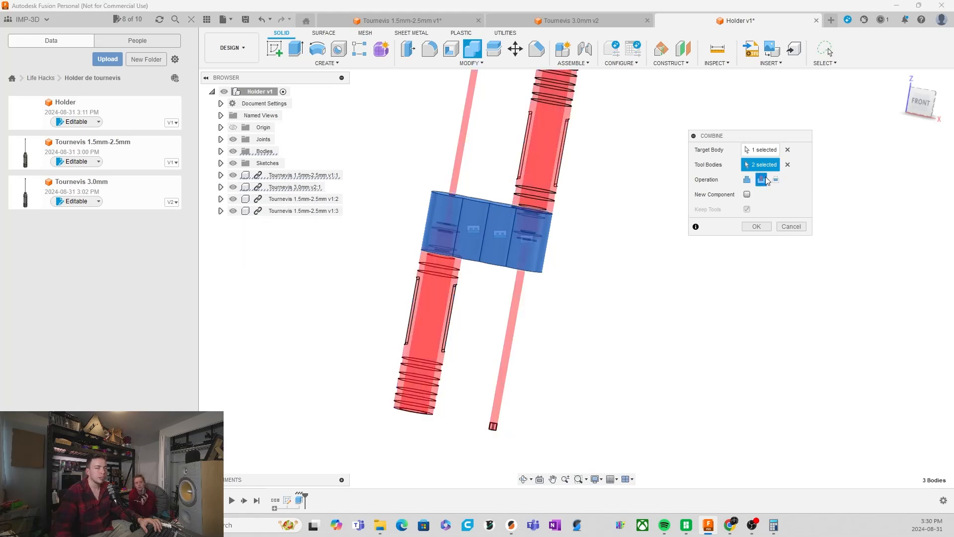
click(770, 225)
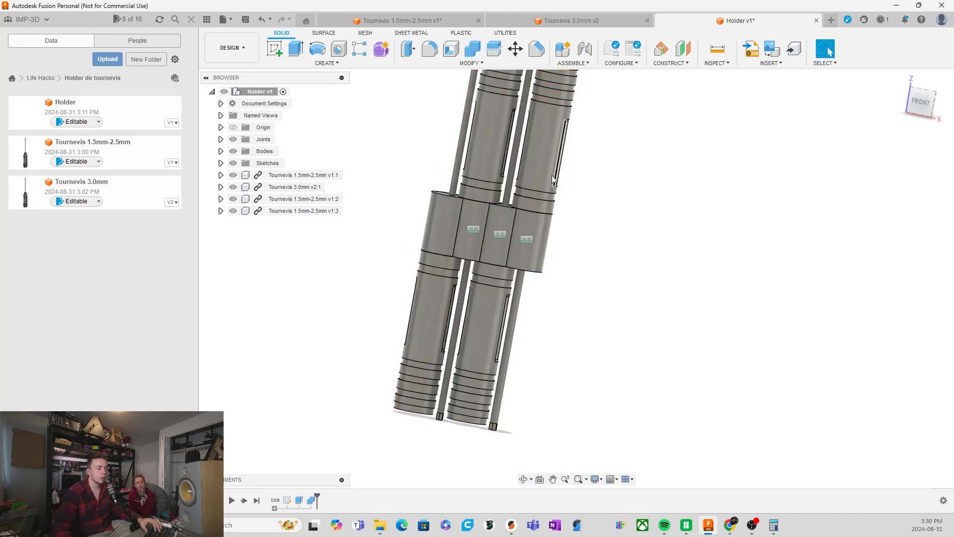
Cut the Tournevis 1.5mm-2.5mm v1:3 screwdriver out of the holder block with a Combine.
click(473, 48)
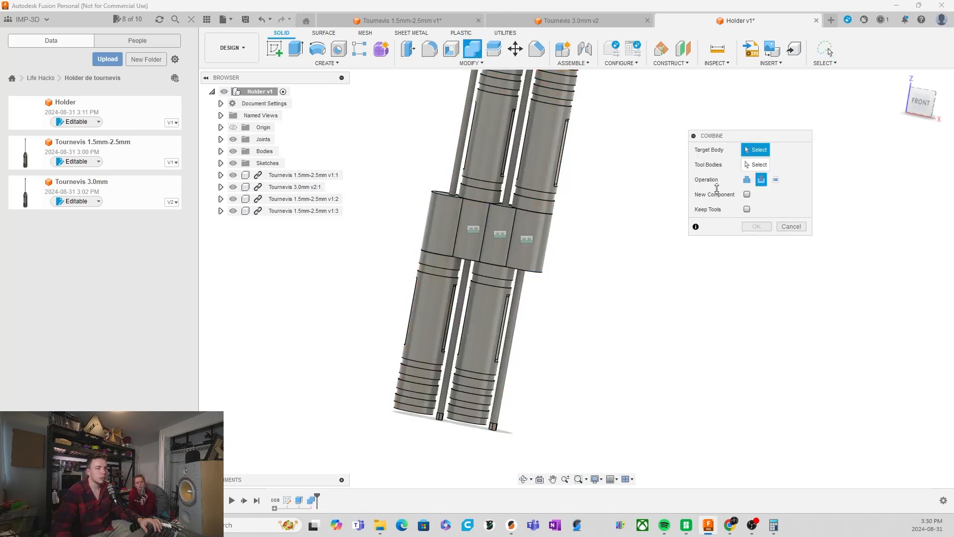
click(497, 252)
click(487, 158)
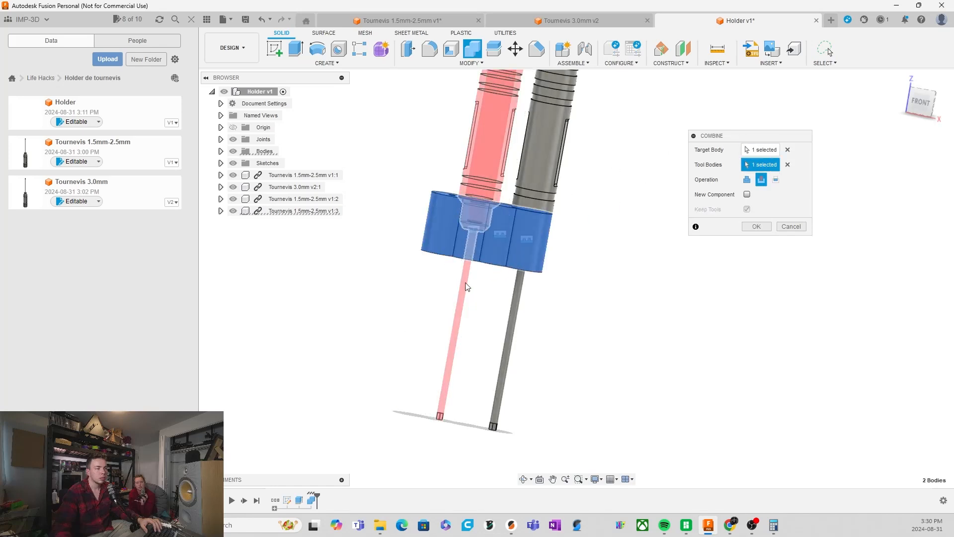
click(756, 227)
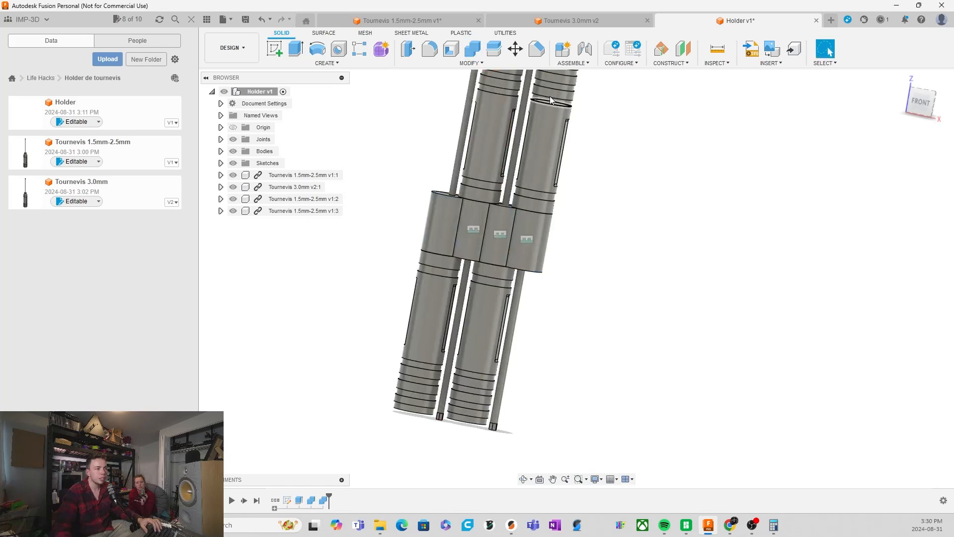
Cut the Tournevis 1.5mm-2.5mm v1:2 screwdriver out of the holder block with another Combine.
click(472, 54)
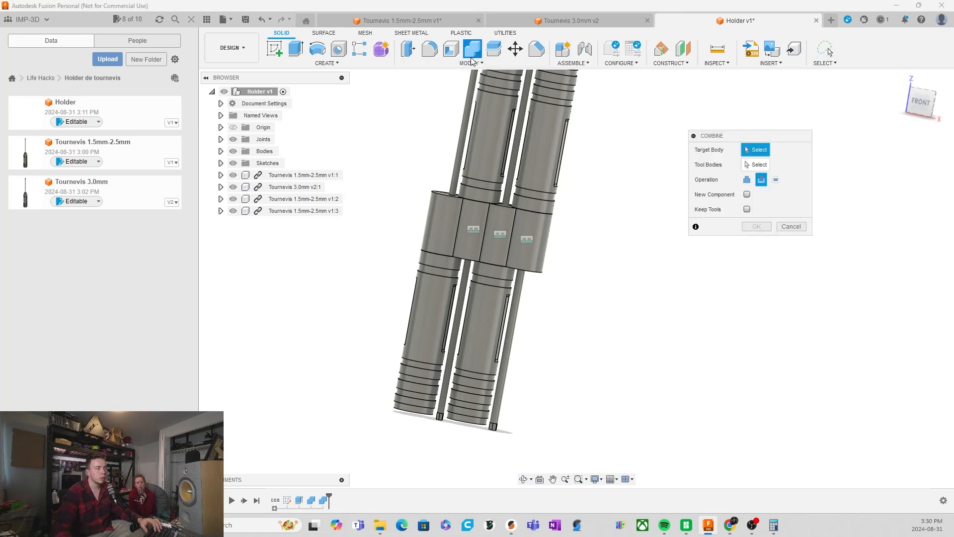
click(505, 241)
click(493, 318)
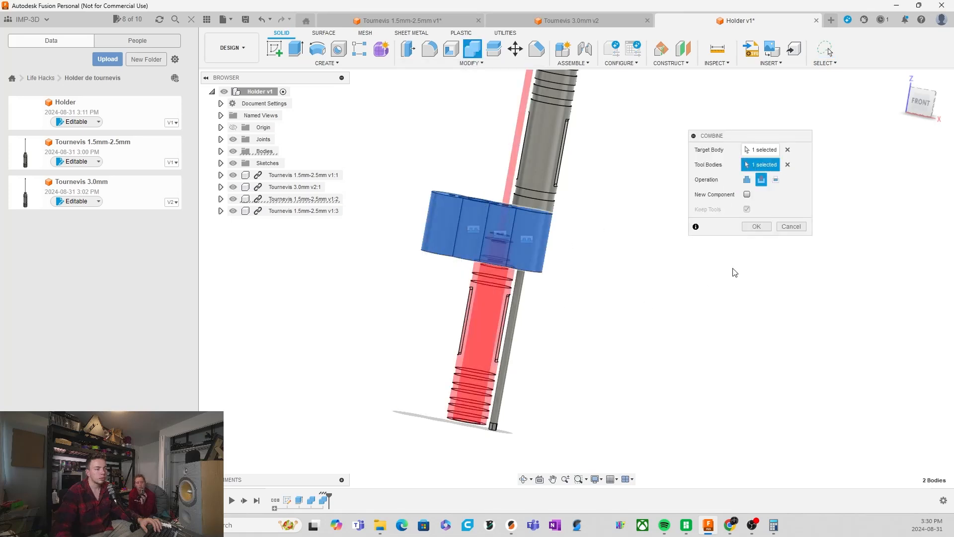
click(764, 230)
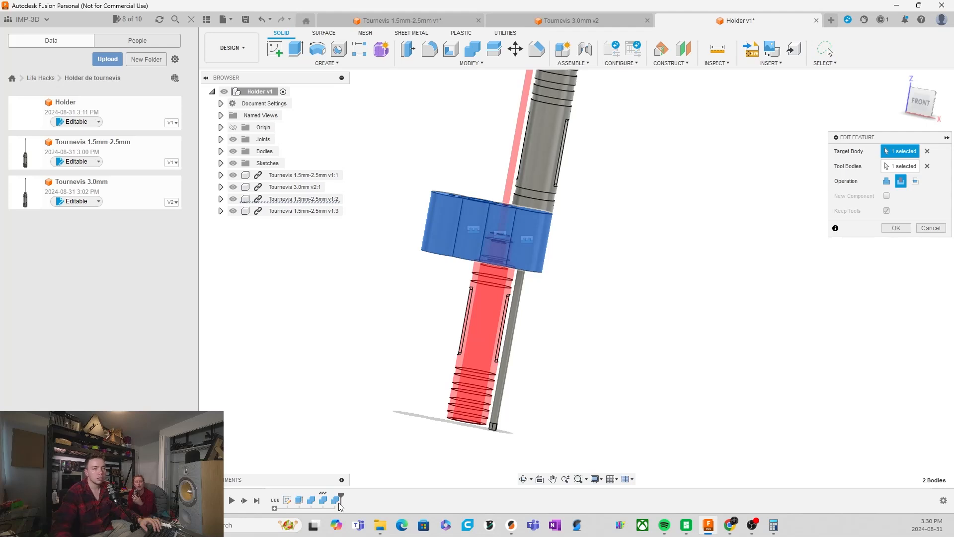
click(931, 228)
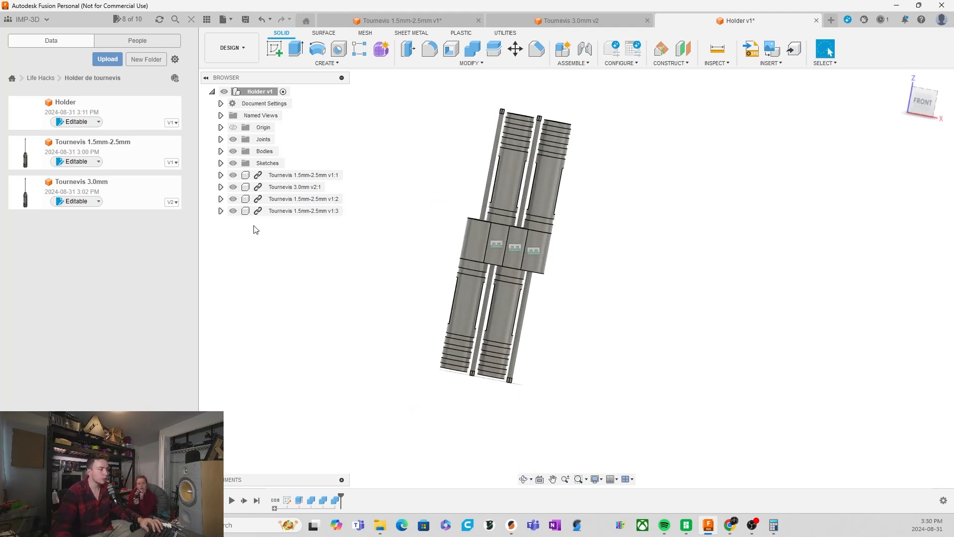
Hide all four screwdriver components and examine the cavities cut into both ends of the holder block.
click(233, 211)
click(234, 198)
click(233, 187)
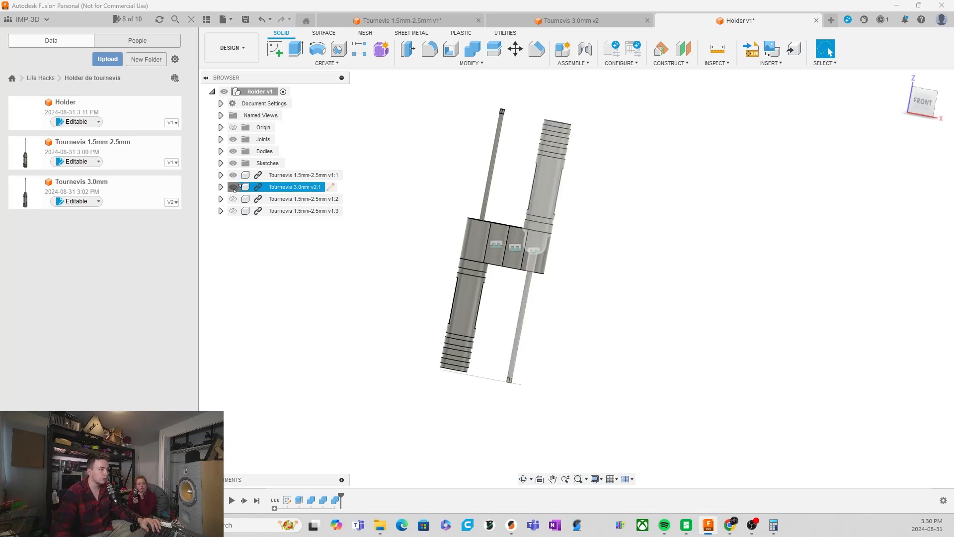
click(233, 175)
shift+middle_drag(477, 192, 454, 271)
scroll(547, 278, up, 5)
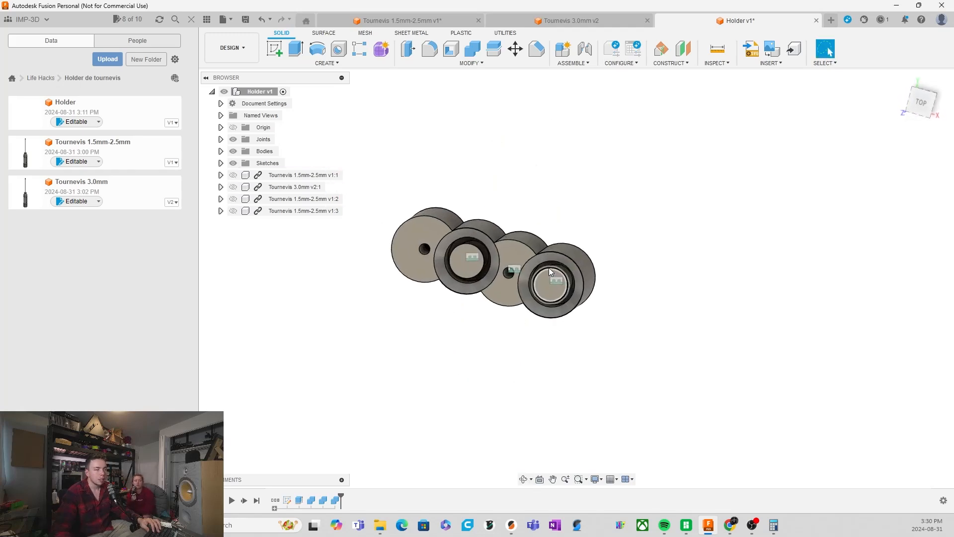
shift+middle_drag(678, 342, 772, 473)
shift+middle_drag(430, 298, 404, 279)
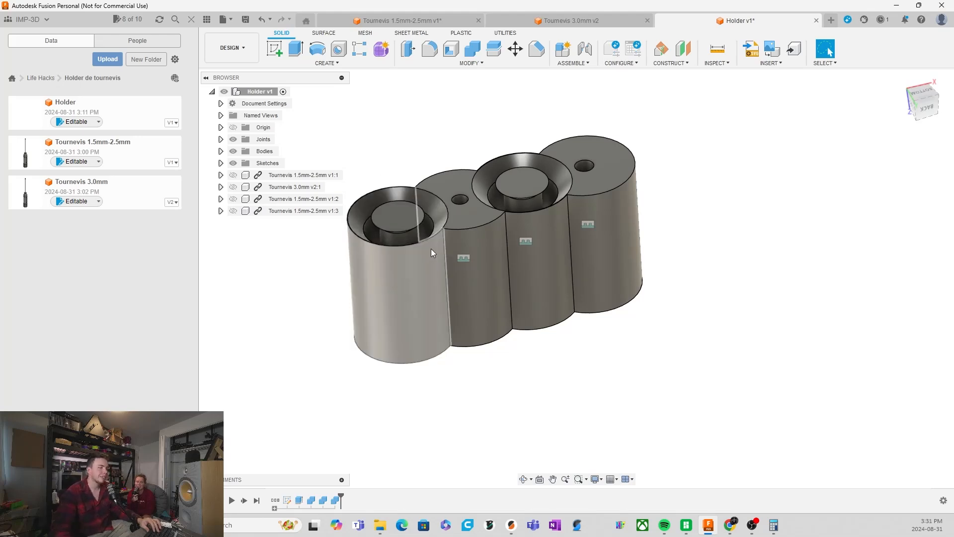
shift+middle_drag(431, 248, 434, 253)
Switch to the Tournevis 1.5mm-2.5mm design and activate its top-level component.
click(580, 22)
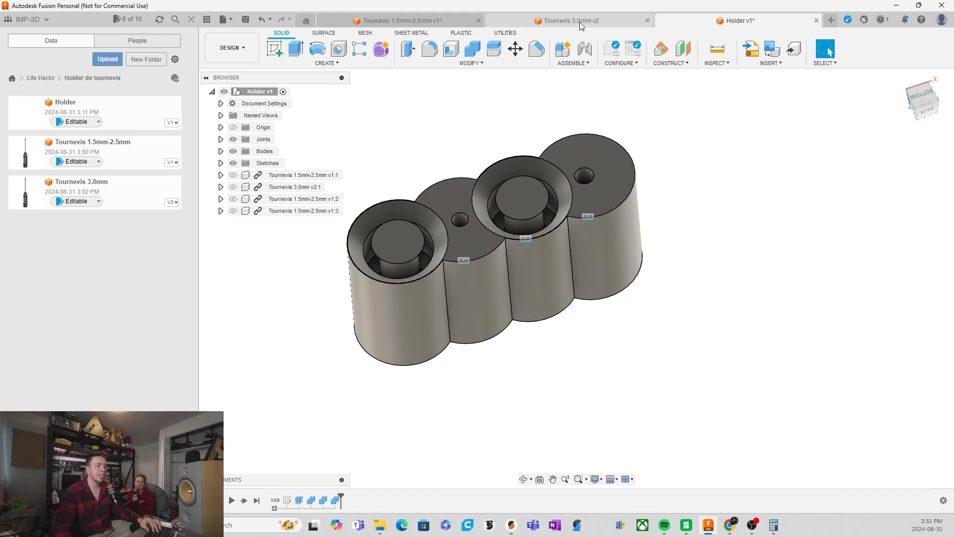
click(412, 16)
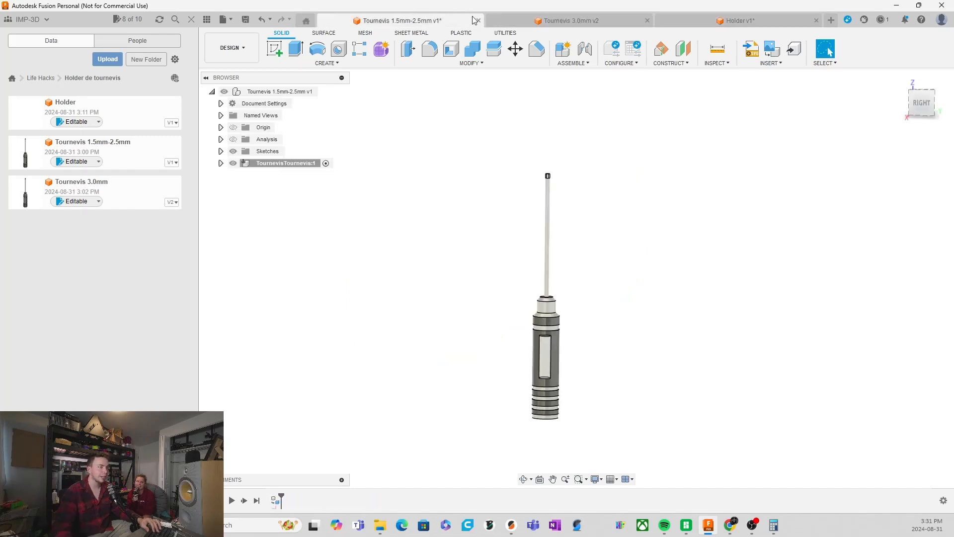
shift+middle_drag(576, 328, 549, 297)
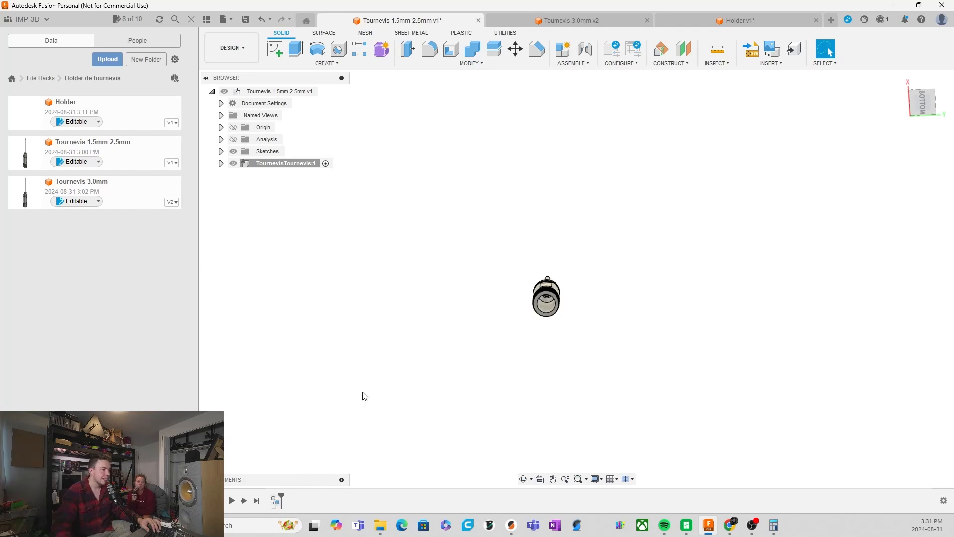
double_click(277, 503)
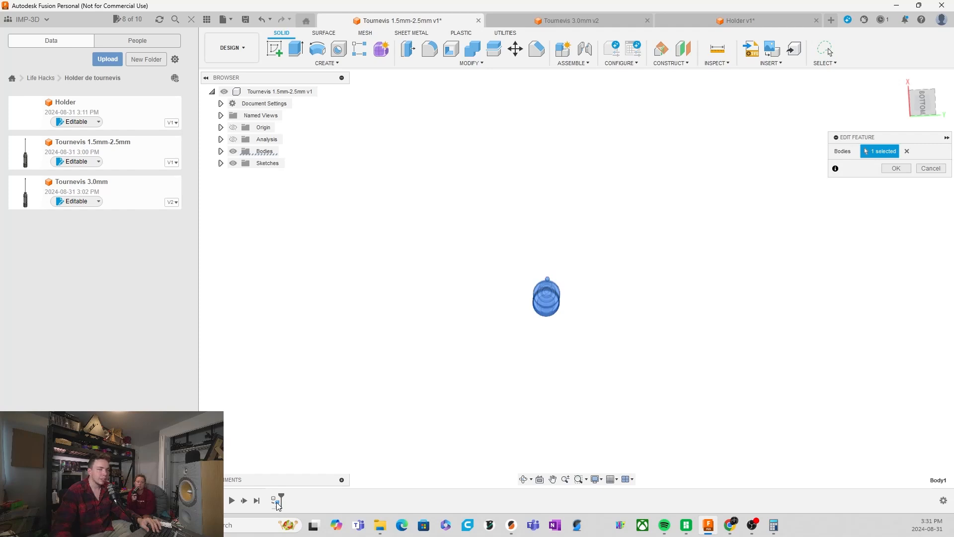
click(931, 168)
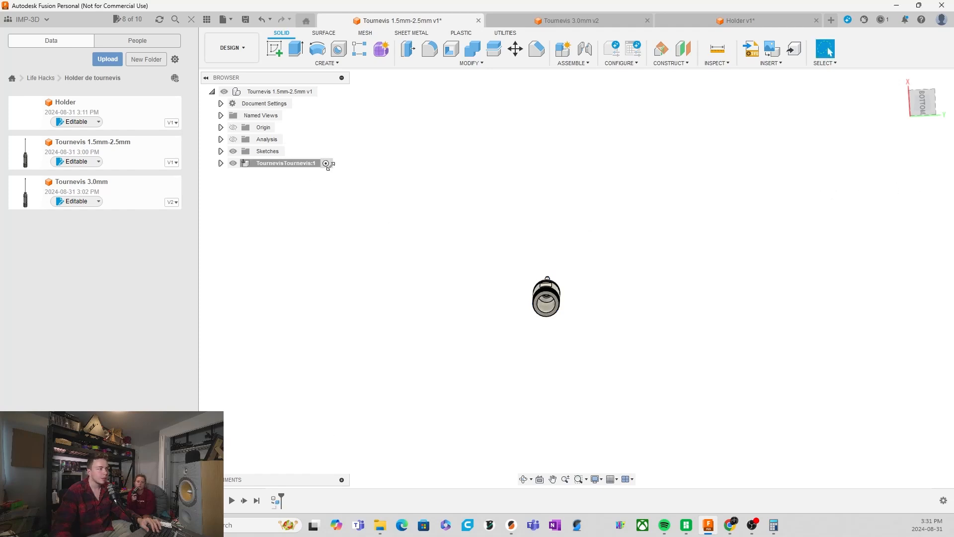
click(333, 92)
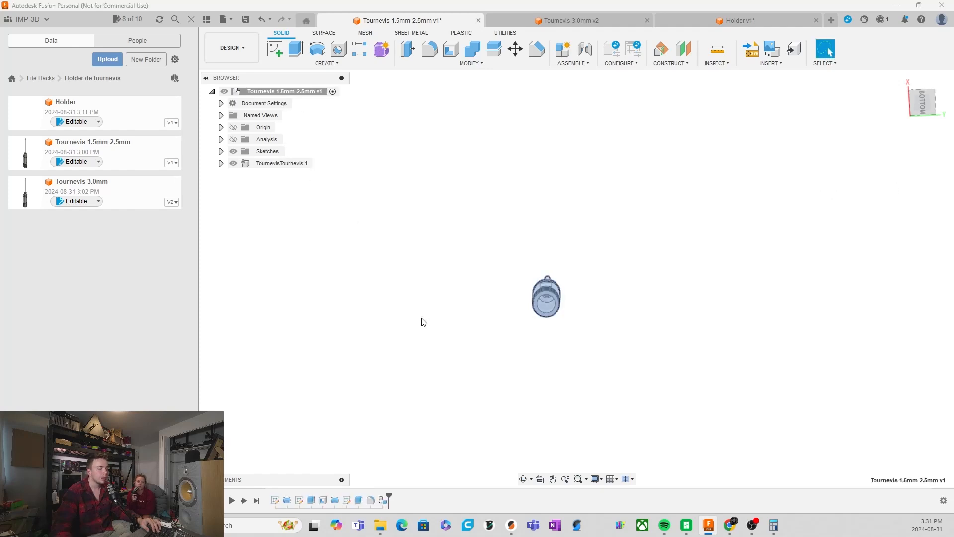
Delete the Shell feature from the Tournevis 1.5mm-2.5mm screwdriver and save the design as a new version.
shift+middle_drag(572, 330, 607, 357)
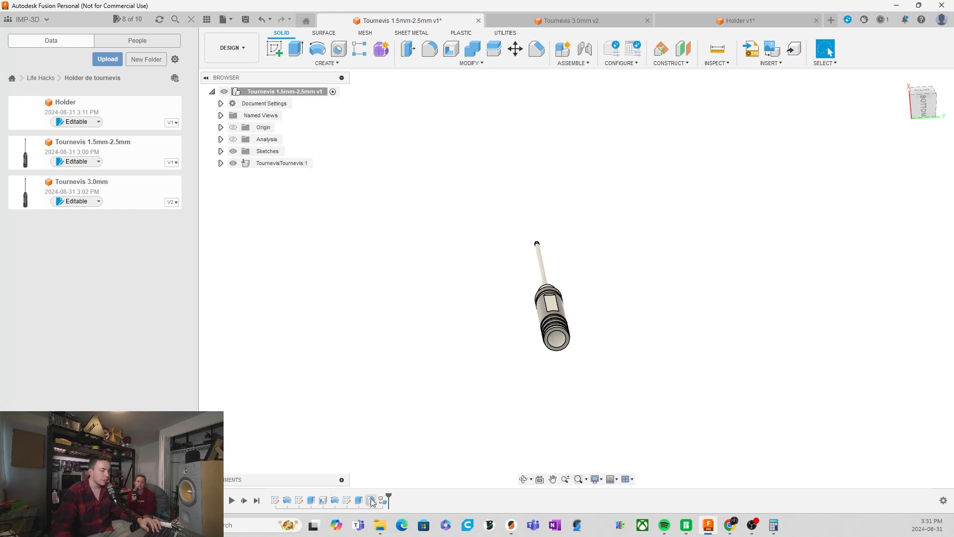
click(324, 503)
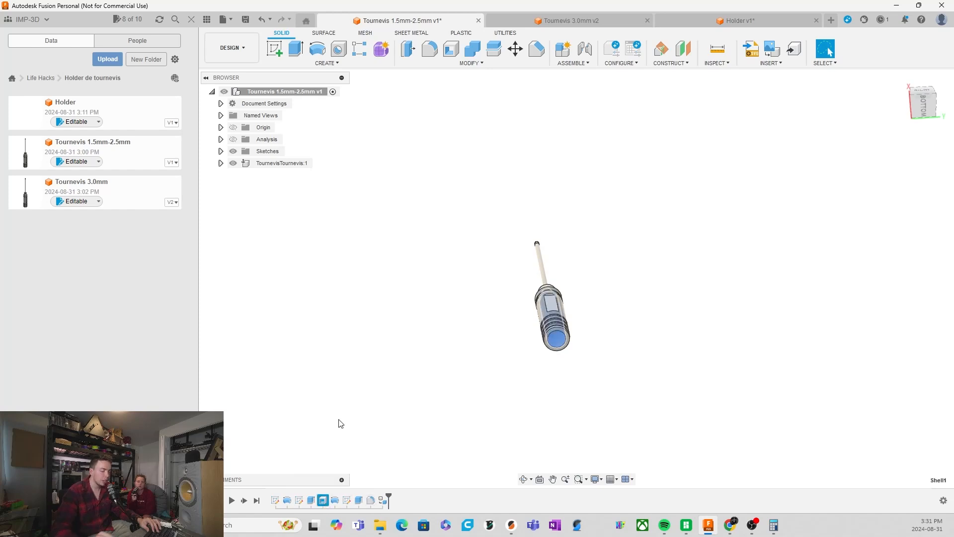
key(Delete)
shift+middle_drag(791, 291, 765, 349)
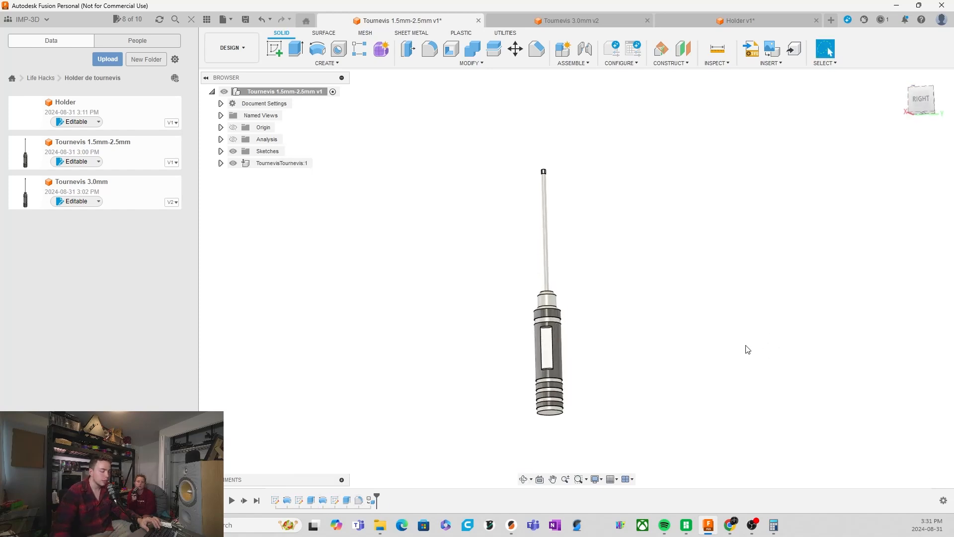
key(ctrl+s)
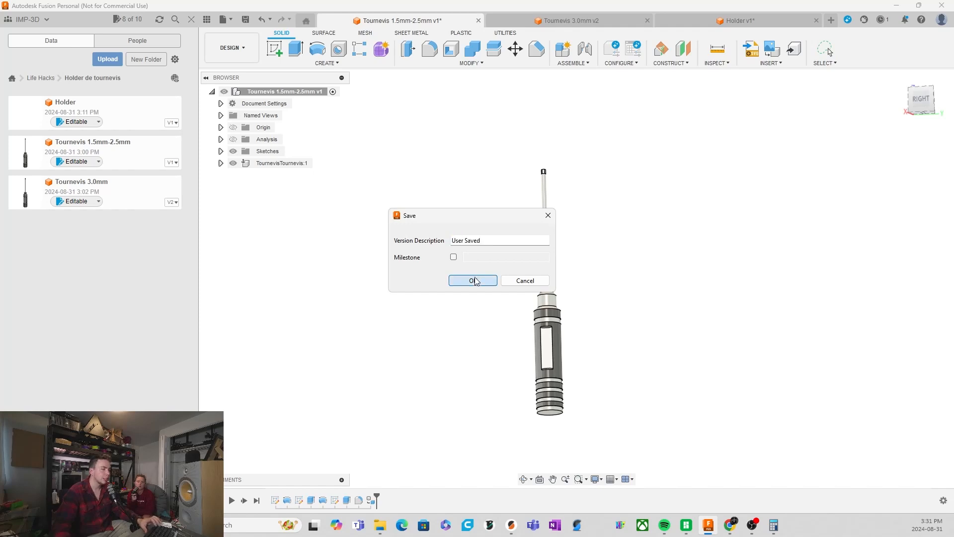
click(473, 279)
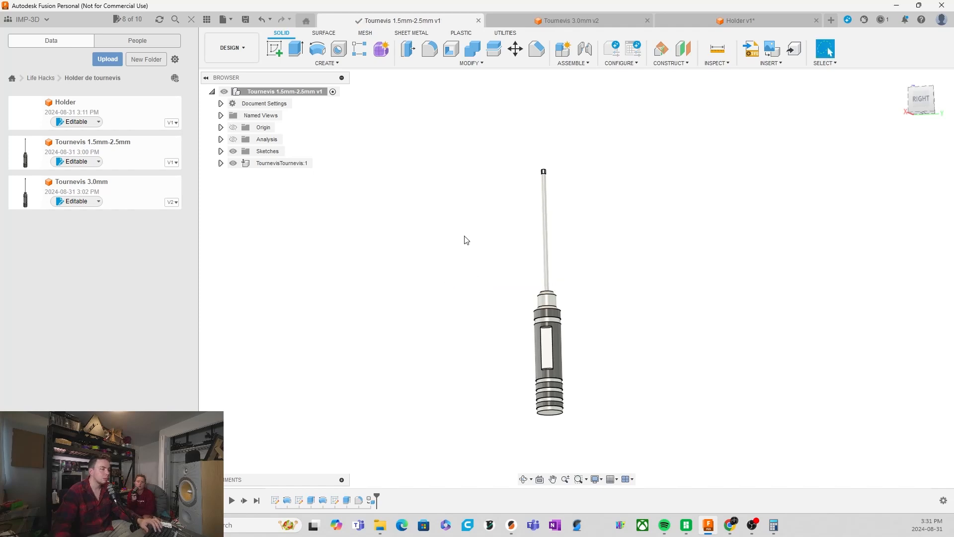
Return to the Holder design and update its linked Tournevis 1.5mm-2.5mm components to the latest version.
click(703, 19)
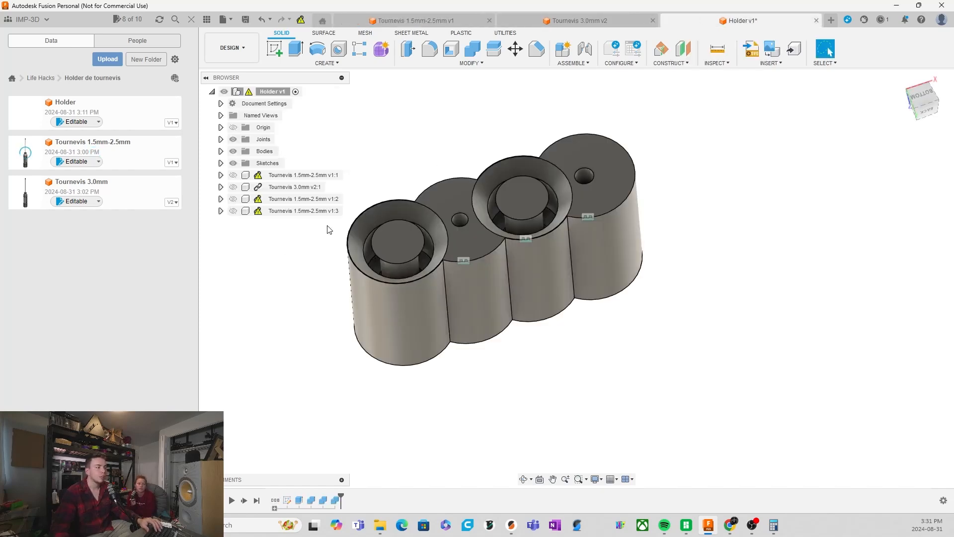
click(301, 20)
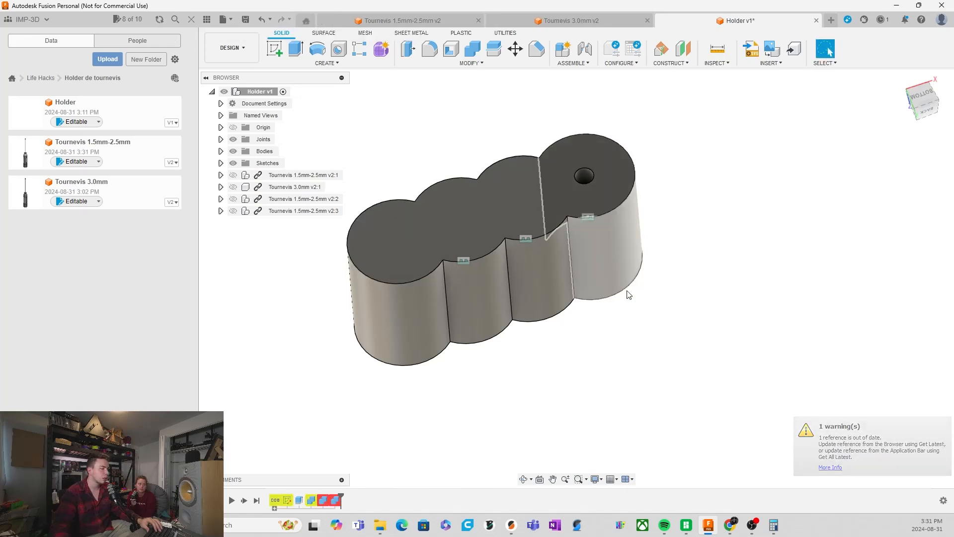
shift+middle_drag(627, 292, 619, 256)
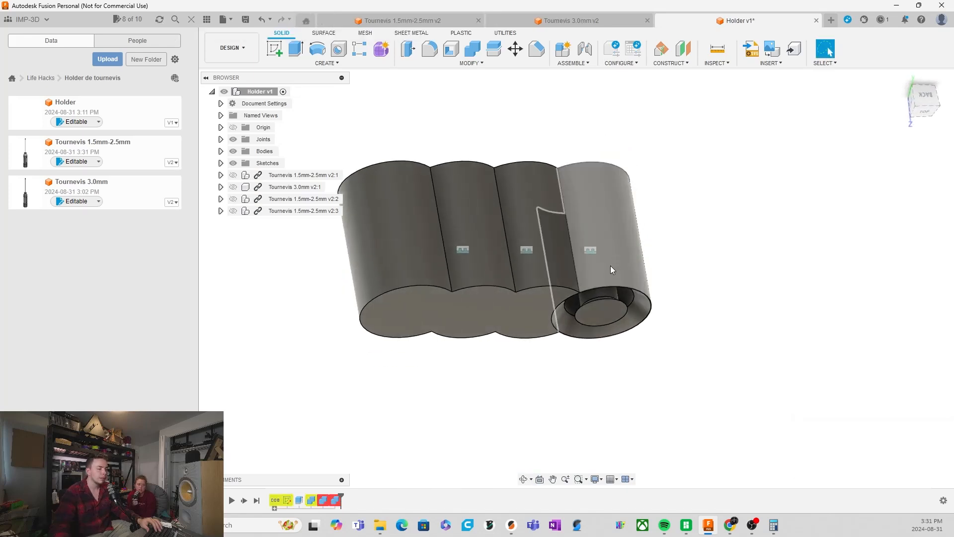
Reopen the Combine that cuts the Tournevis 3.0mm screwdriver from the holder and accept it with its existing selections.
double_click(309, 501)
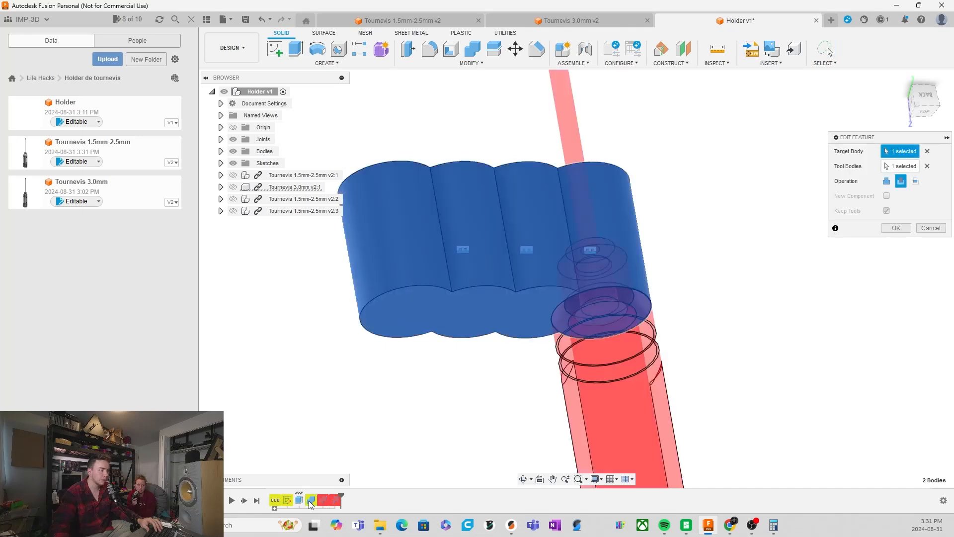
click(897, 227)
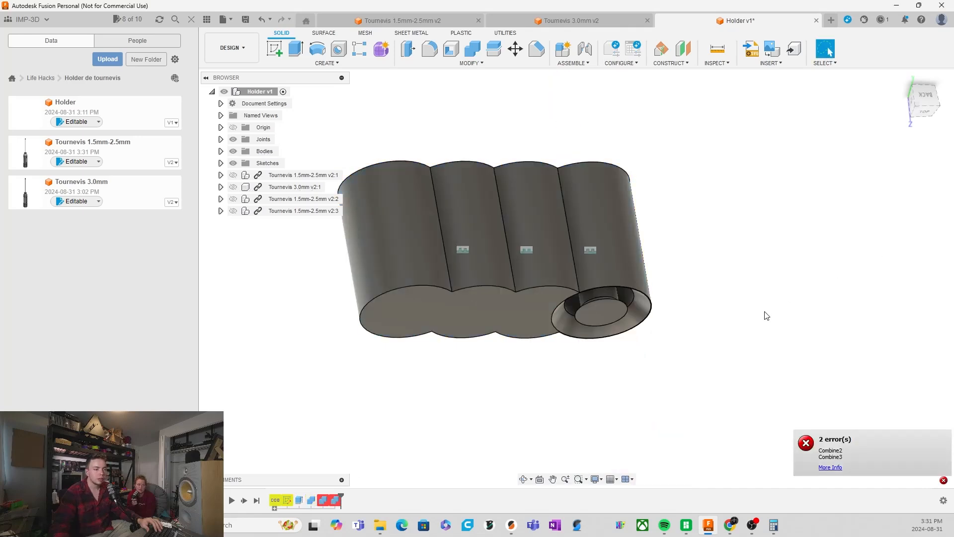
shift+middle_drag(765, 315, 729, 371)
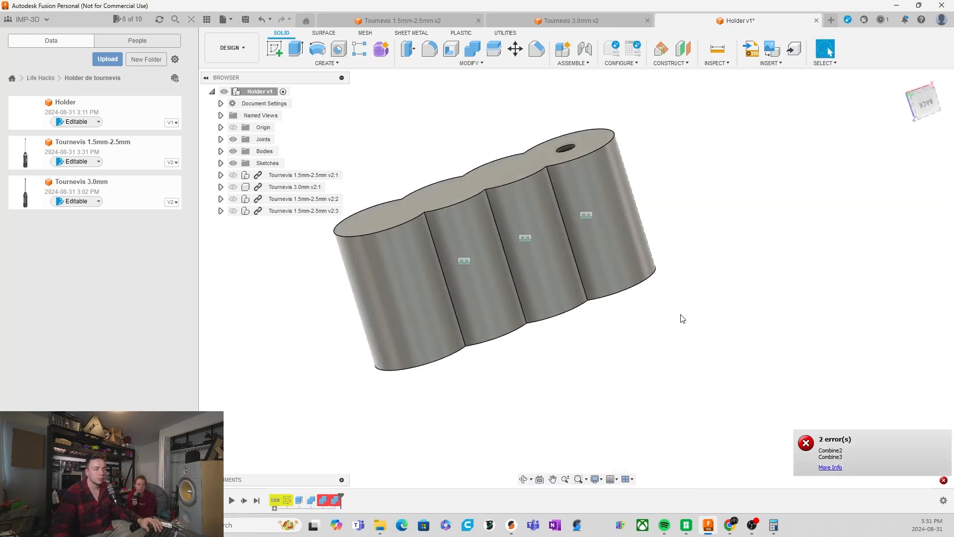
Delete the Shell feature from the Tournevis 3.0mm screwdriver and save that design as a new version.
click(577, 19)
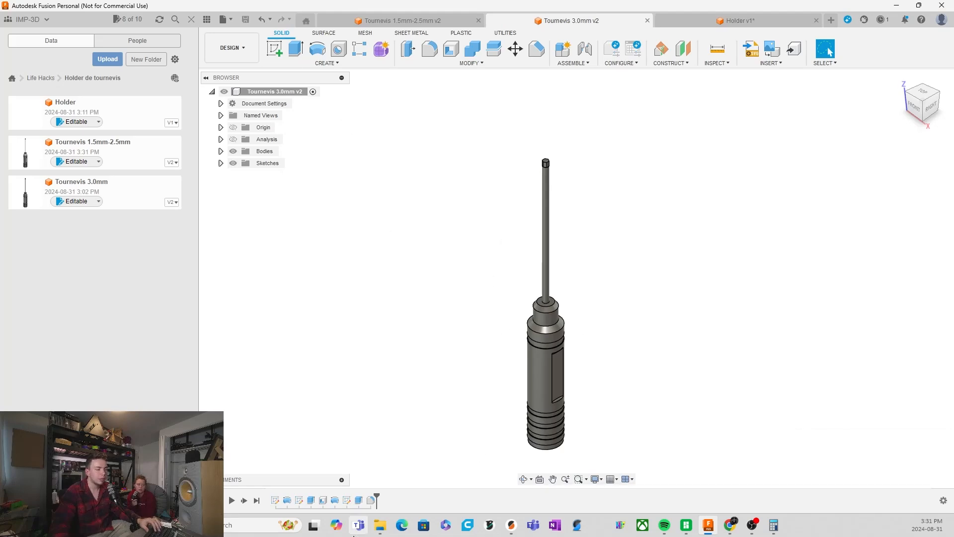
key(Delete)
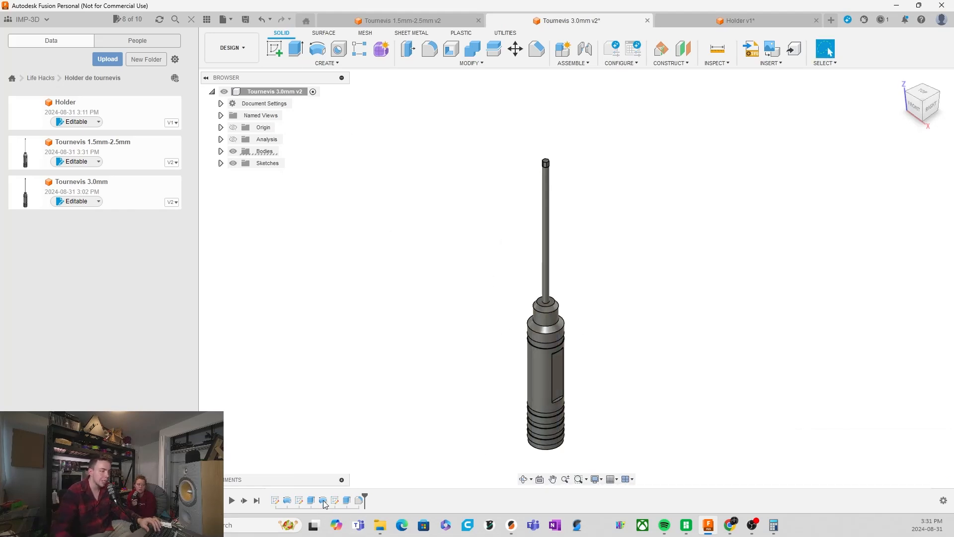
key(ctrl+s)
click(478, 279)
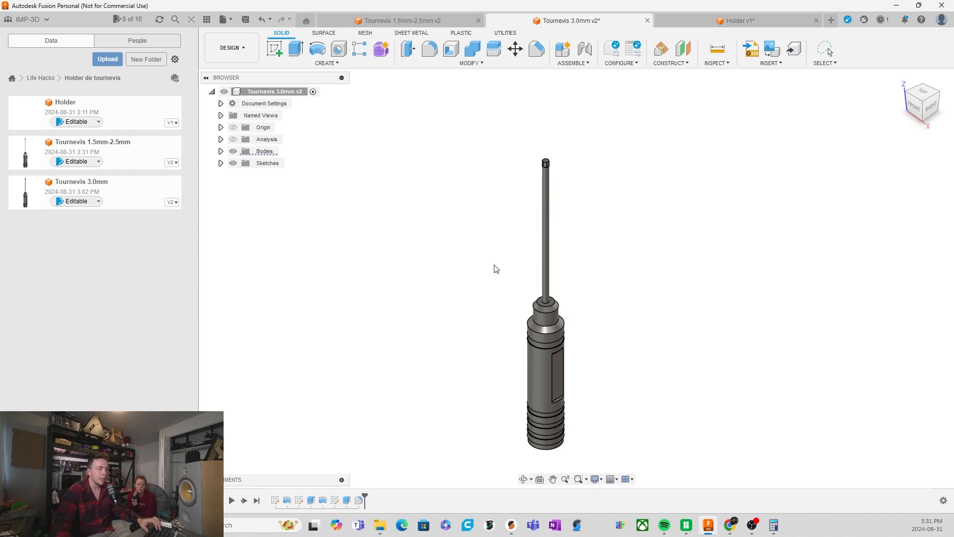
Return to the Holder design, update its linked Tournevis 3.0mm component to the latest version, and inspect the holder's cavities.
click(752, 24)
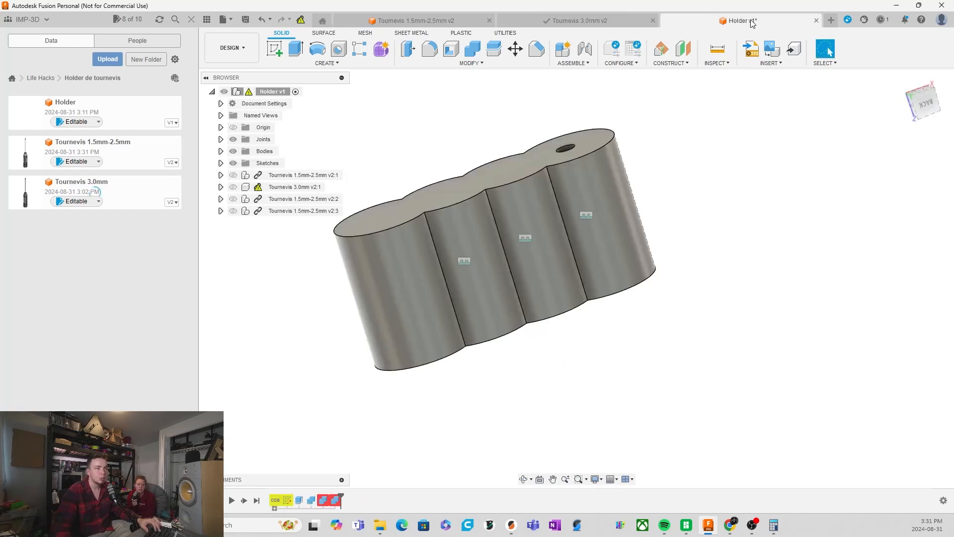
click(302, 18)
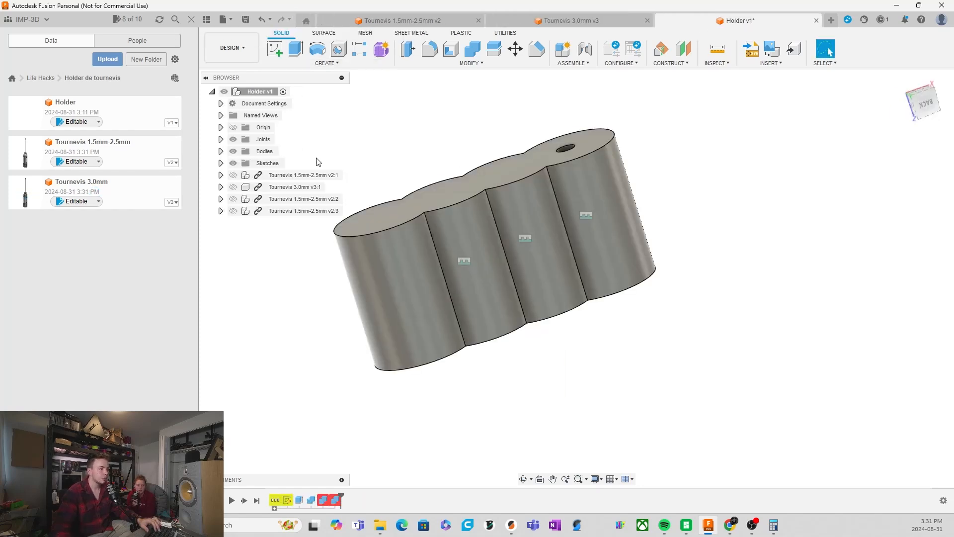
scroll(420, 366, down, 2)
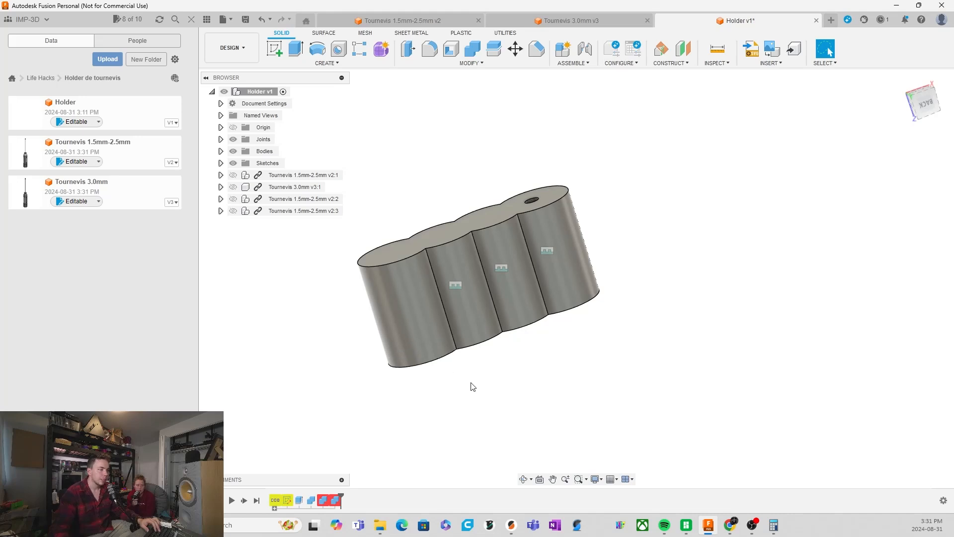
shift+middle_drag(473, 387, 476, 453)
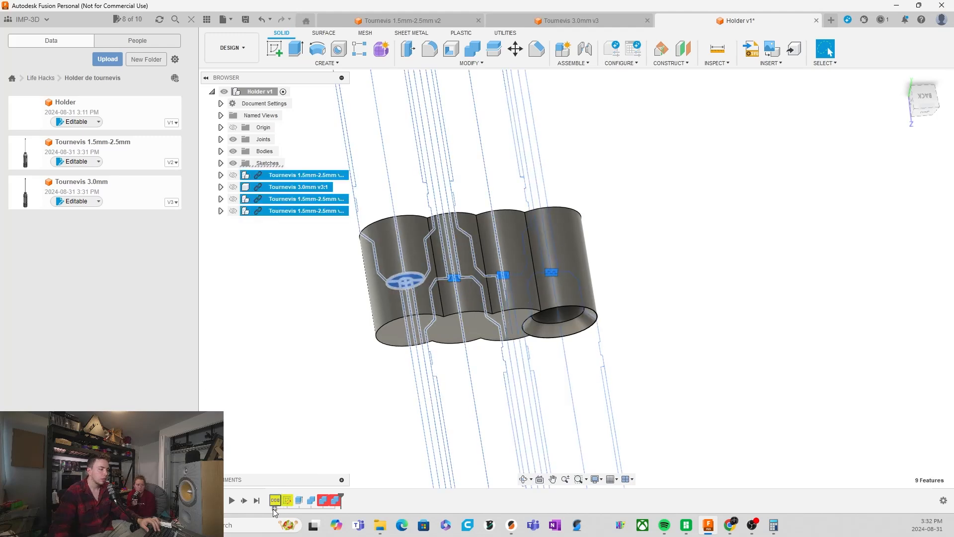
scroll(268, 434, down, 2)
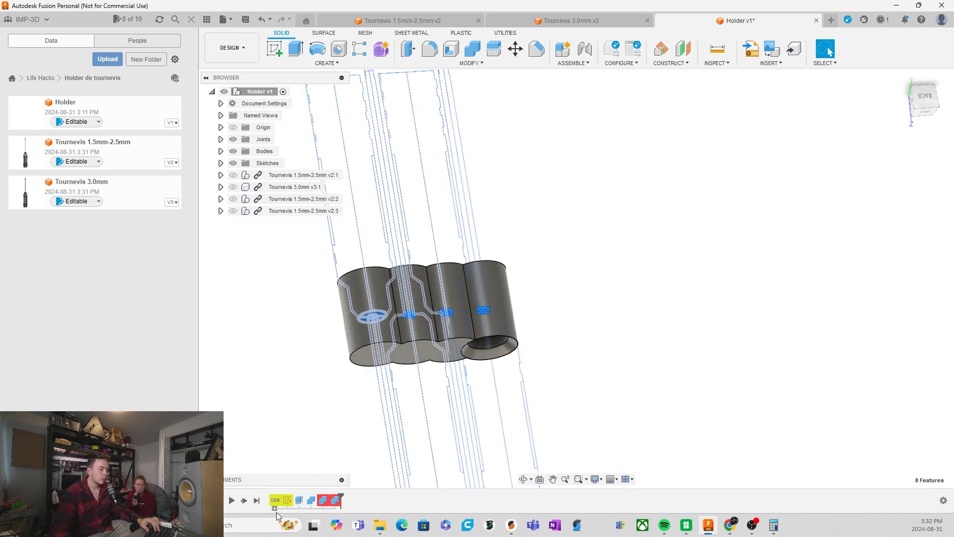
Expand the collapsed timeline group and examine the first flagged joint's component references with all four screwdrivers shown.
click(275, 509)
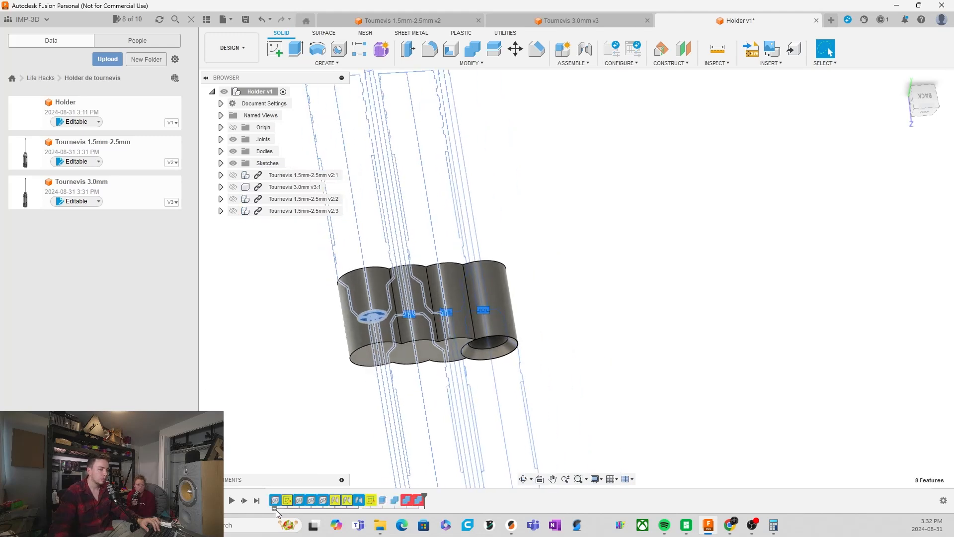
click(291, 455)
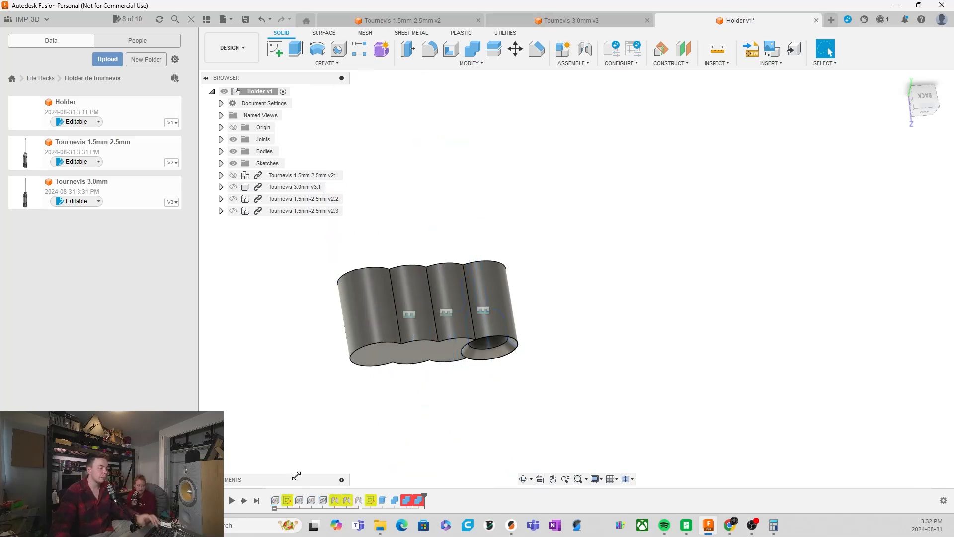
double_click(336, 502)
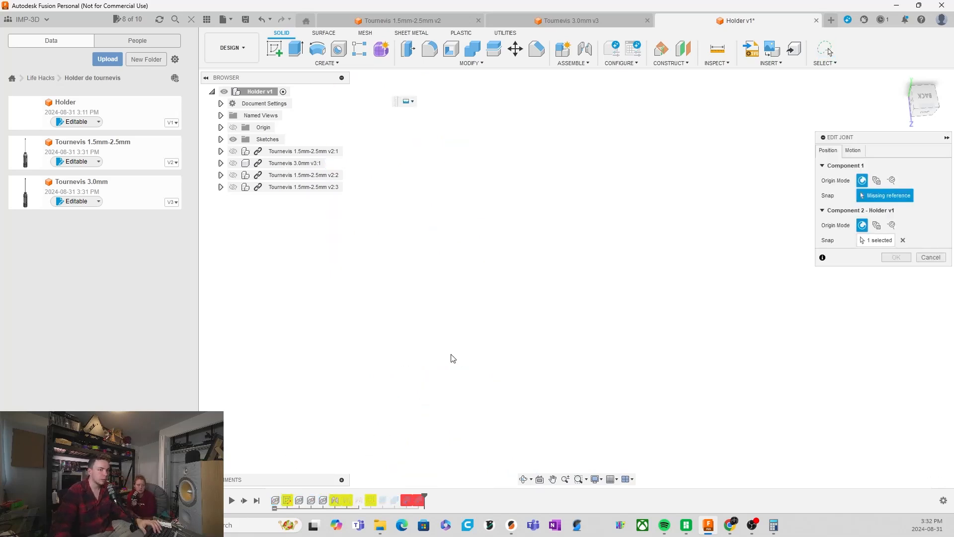
click(233, 151)
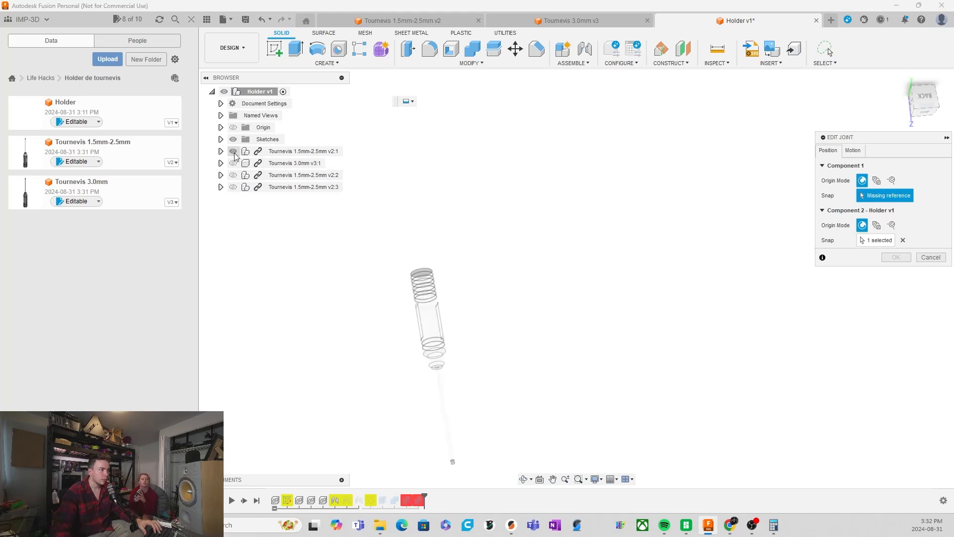
click(233, 163)
click(233, 175)
click(233, 187)
shift+middle_drag(571, 233, 560, 324)
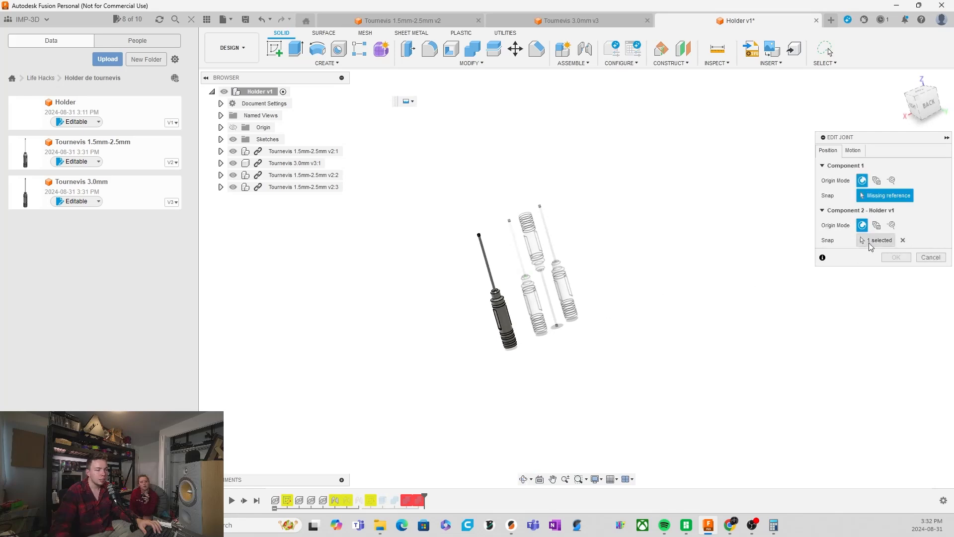
click(931, 257)
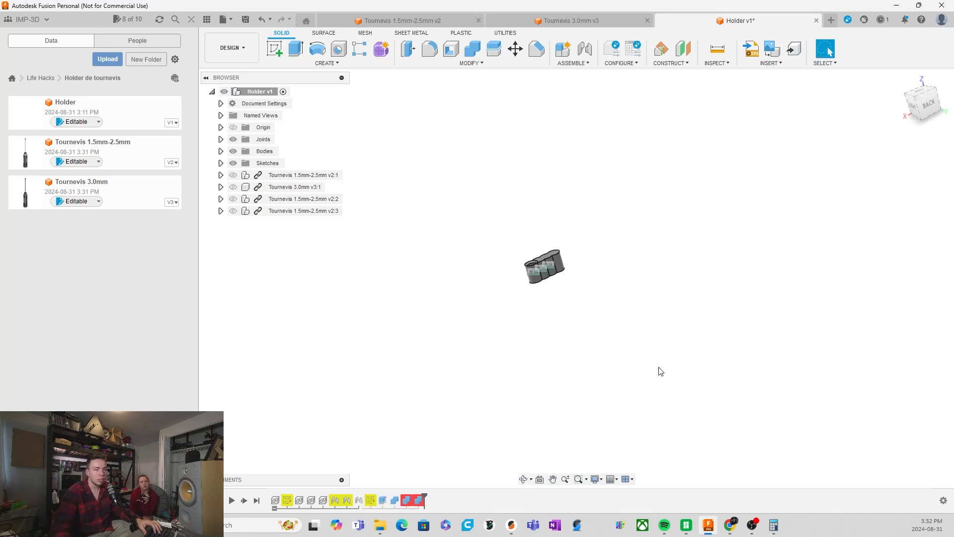
Examine the first flagged sketch's circles and center point, and recheck the component references of the first flagged joint.
double_click(289, 500)
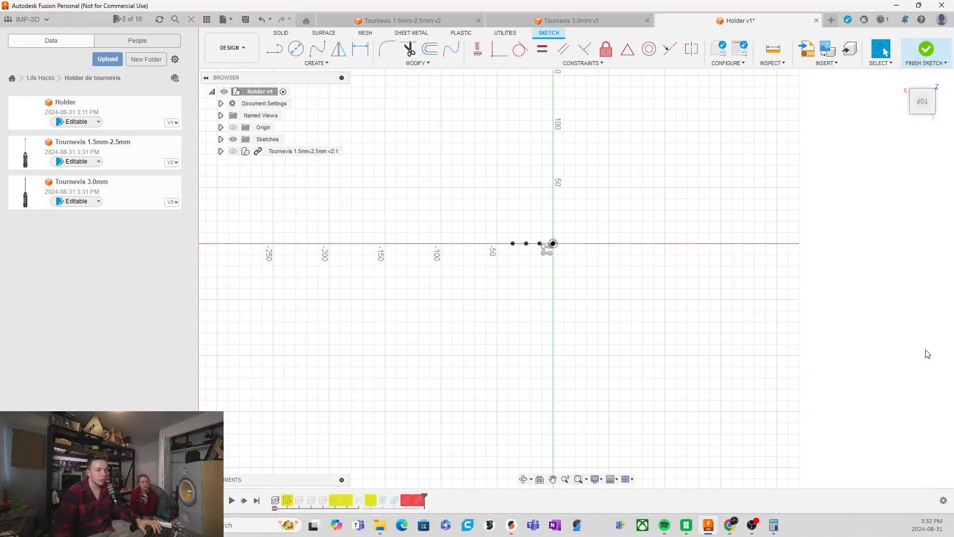
click(927, 354)
shift+middle_drag(531, 343, 534, 290)
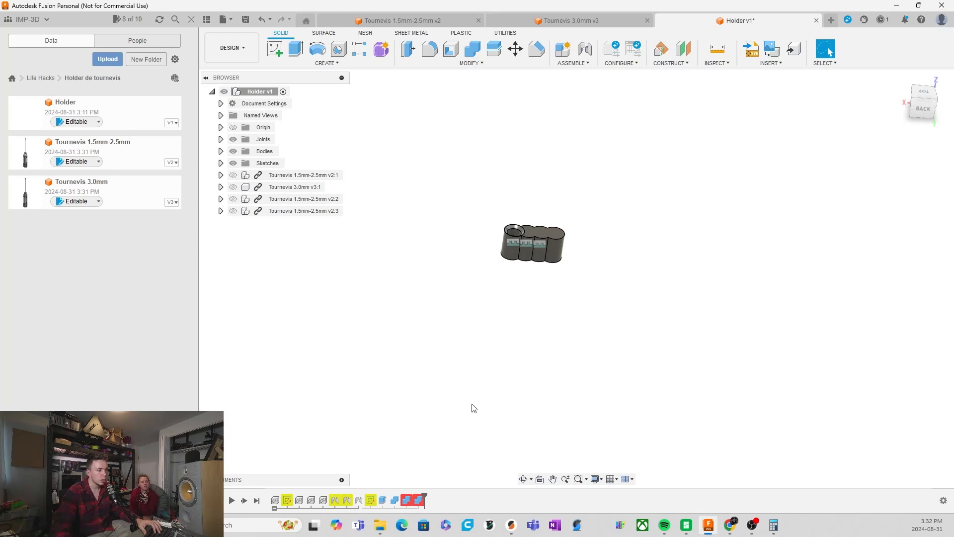
double_click(287, 501)
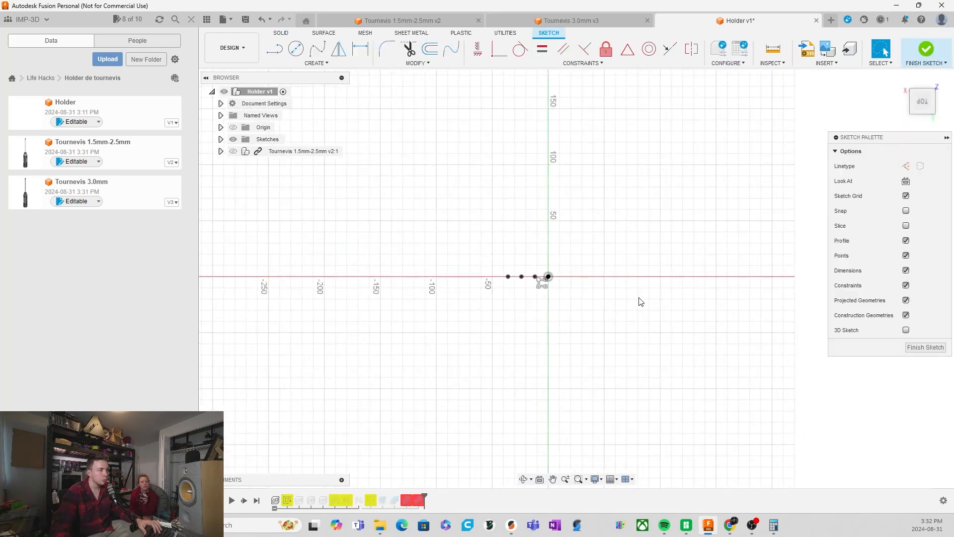
mouse_move(641, 302)
shift+middle_down()
mouse_move(624, 371)
mouse_move(592, 416)
mouse_move(574, 257)
mouse_move(507, 303)
mouse_move(572, 366)
mouse_move(555, 261)
mouse_move(545, 255)
mouse_move(559, 288)
mouse_move(426, 227)
shift+middle_up()
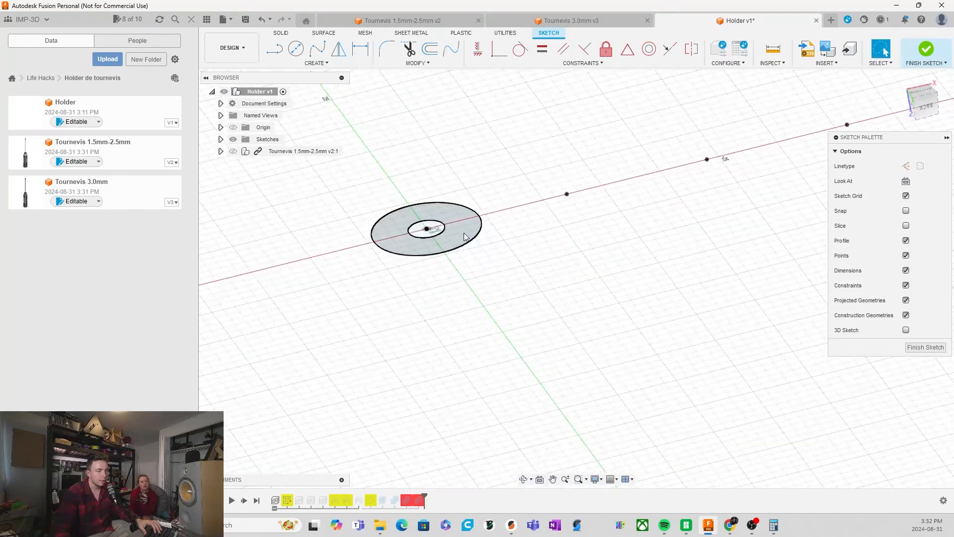
click(427, 229)
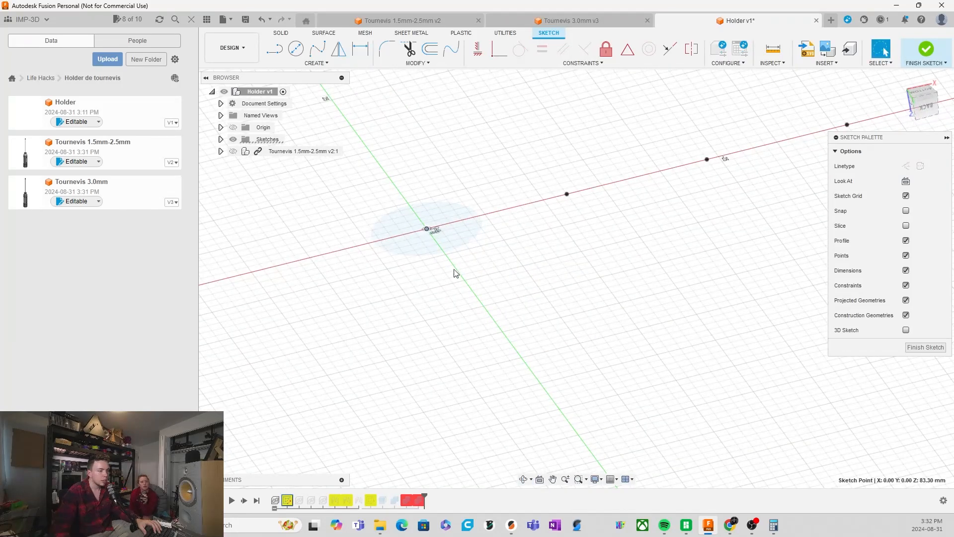
click(926, 347)
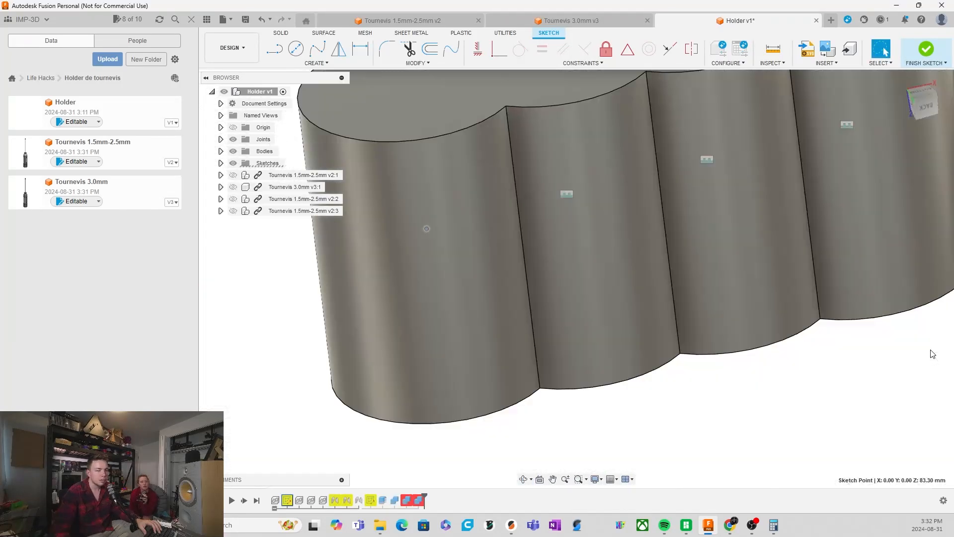
double_click(337, 501)
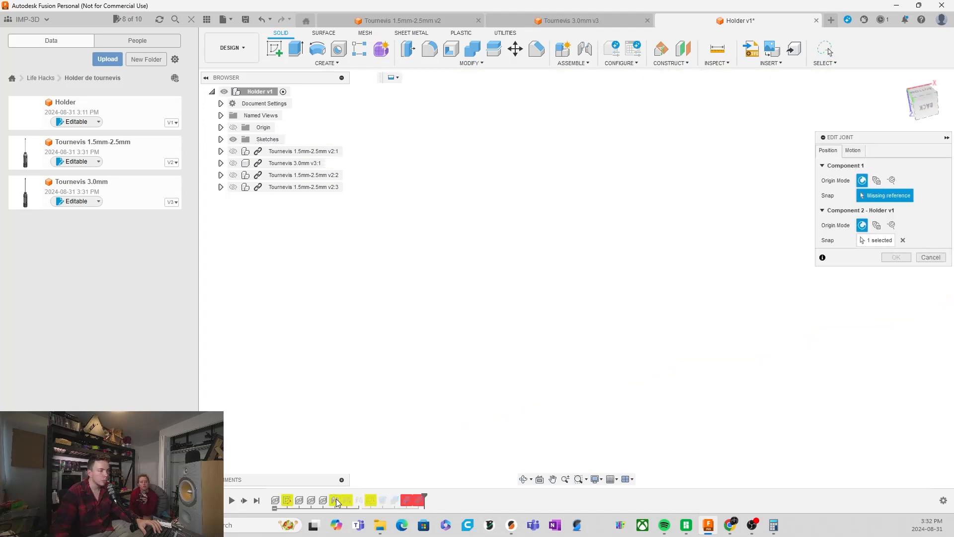
click(918, 257)
shift+middle_drag(448, 424, 554, 356)
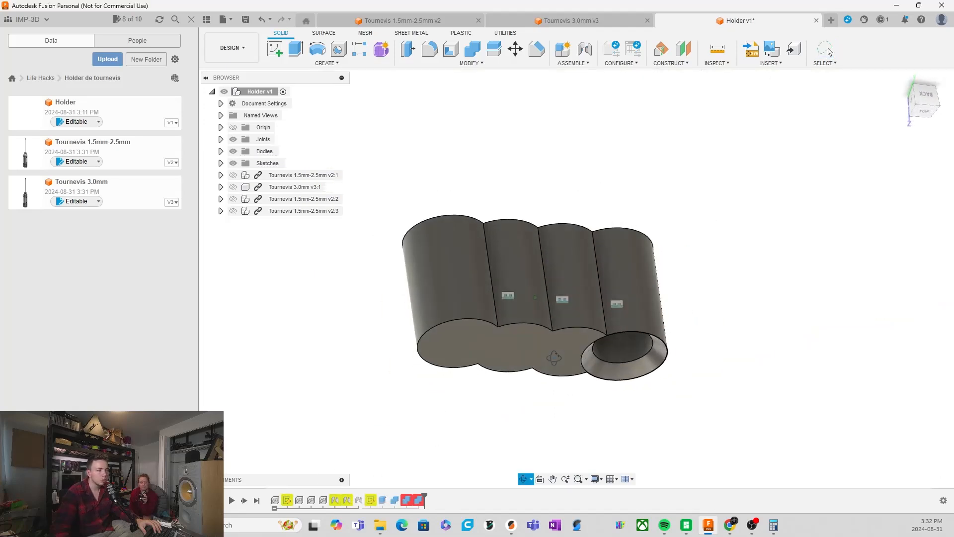
Repair the first failed Combine by showing all four screwdrivers and picking the second Tournevis 1.5mm-2.5mm instance as the cutting tool body.
double_click(407, 501)
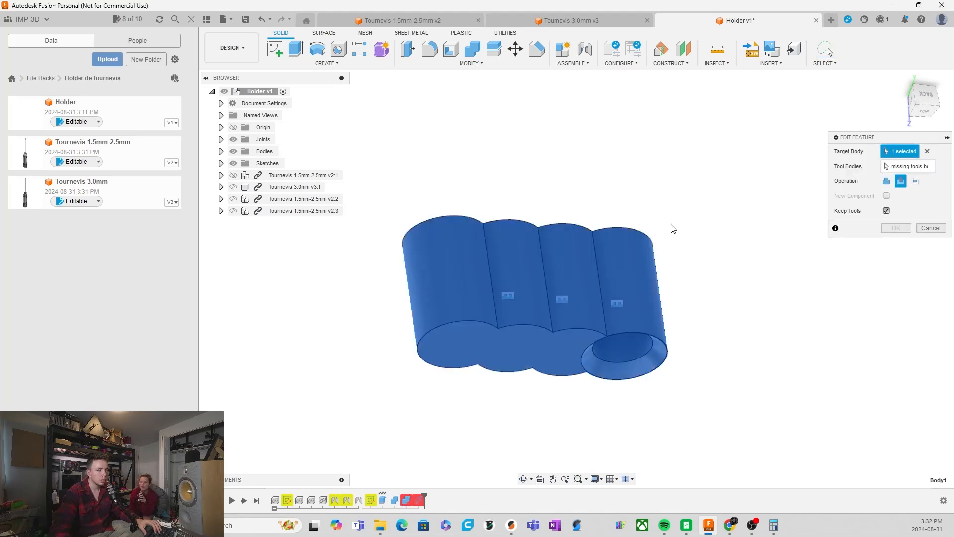
click(233, 175)
click(233, 187)
click(233, 199)
click(233, 210)
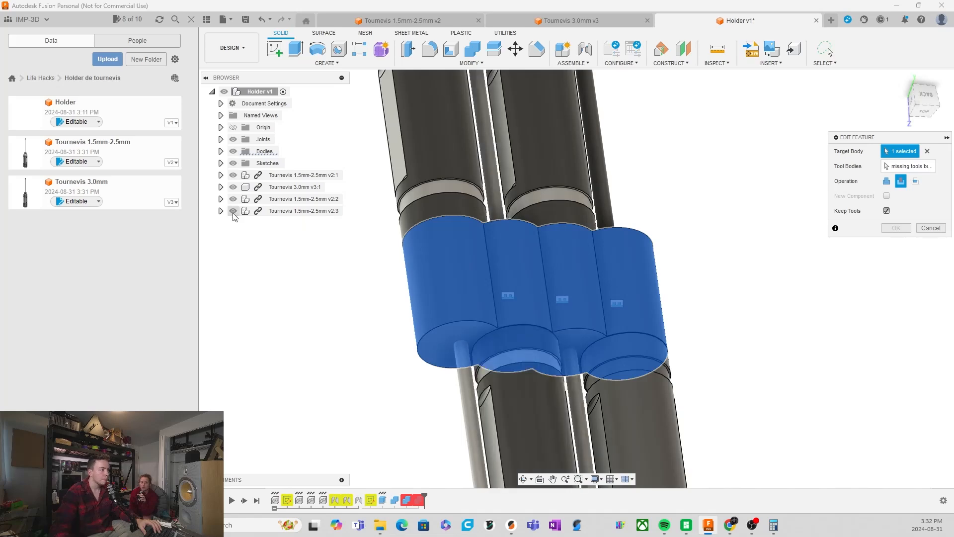
shift+middle_drag(780, 304, 777, 362)
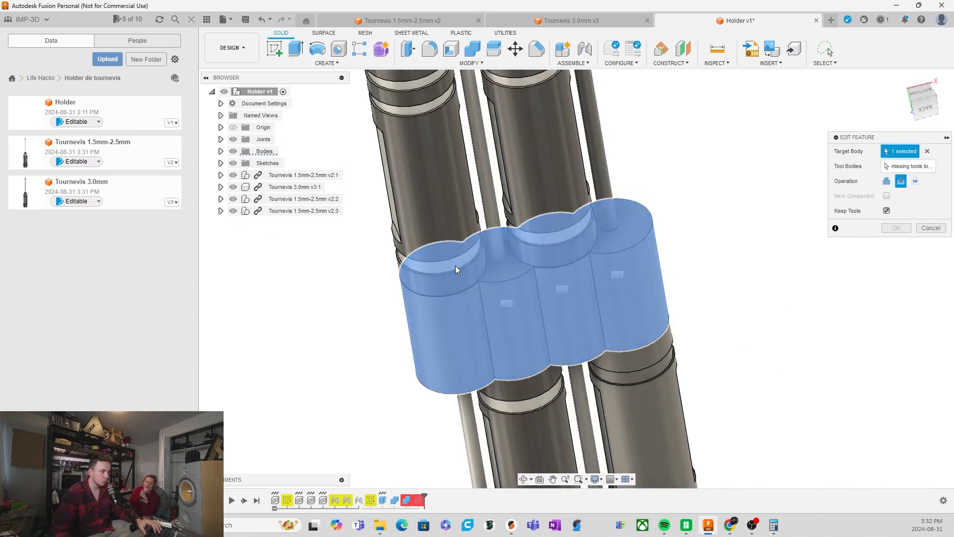
shift+middle_drag(769, 386, 755, 332)
click(916, 172)
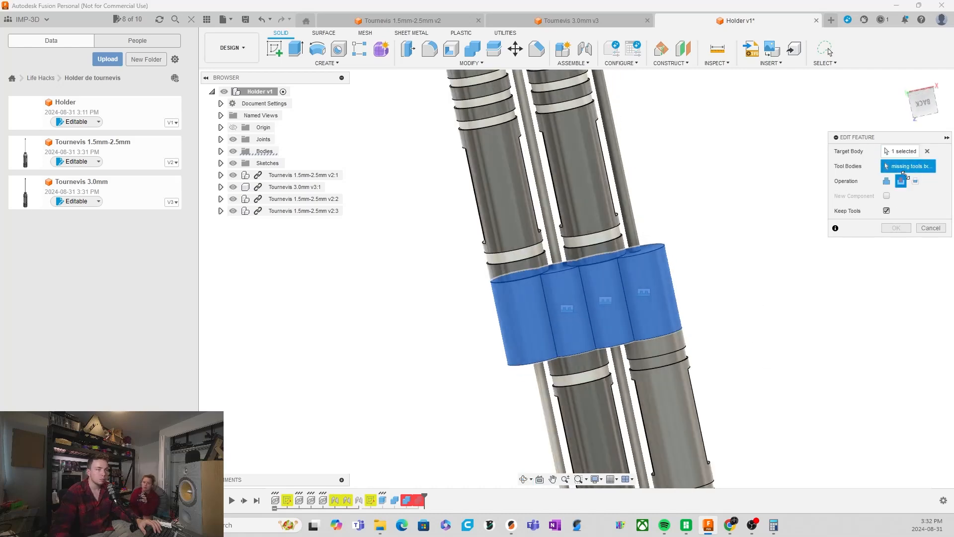
click(542, 199)
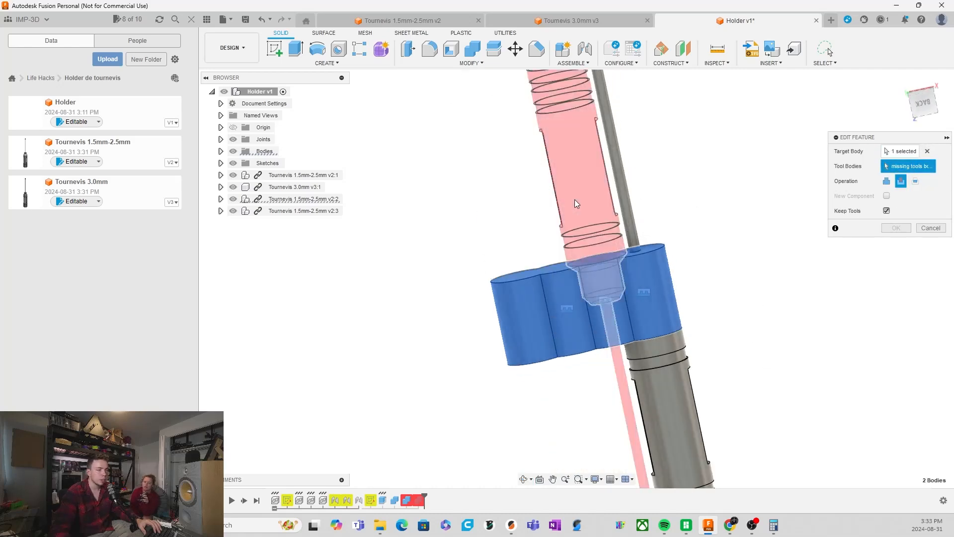
click(903, 229)
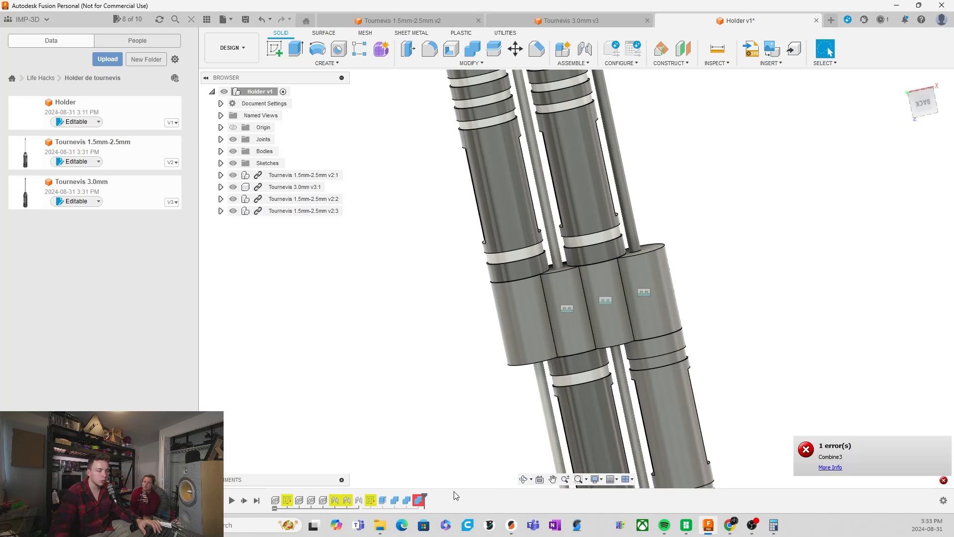
Repair Combine3 by reselecting the holder as target body and the third Tournevis 1.5mm-2.5mm instance as the cutting tool body.
double_click(421, 502)
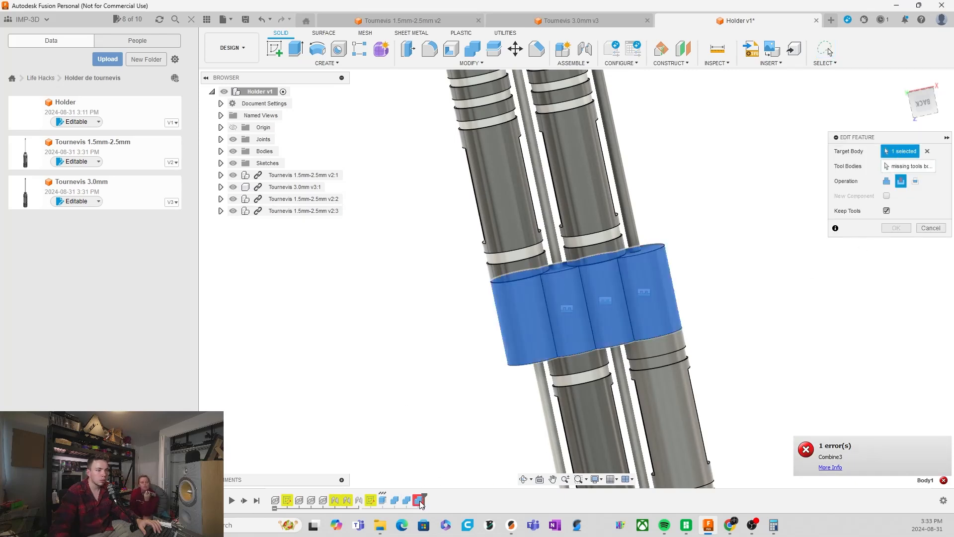
click(927, 152)
click(926, 167)
click(583, 332)
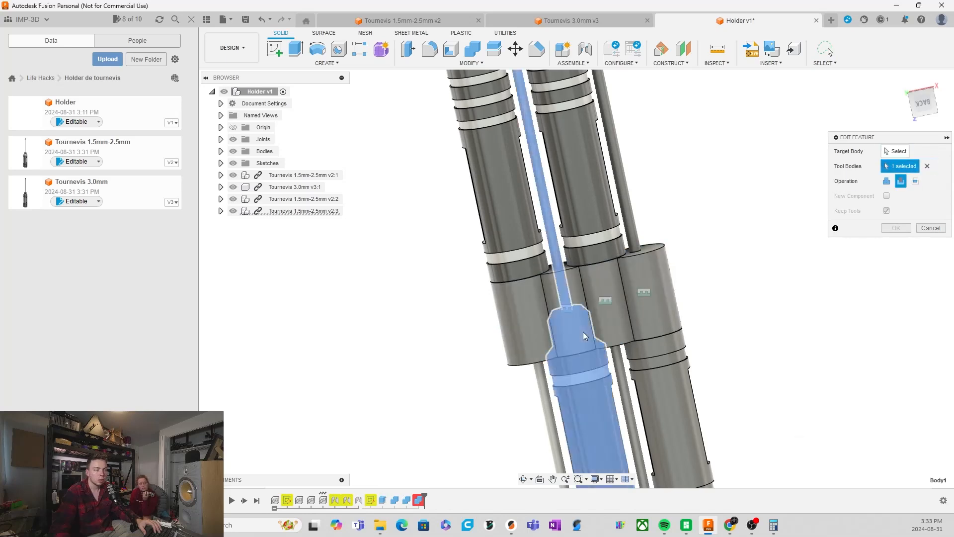
click(527, 325)
click(530, 348)
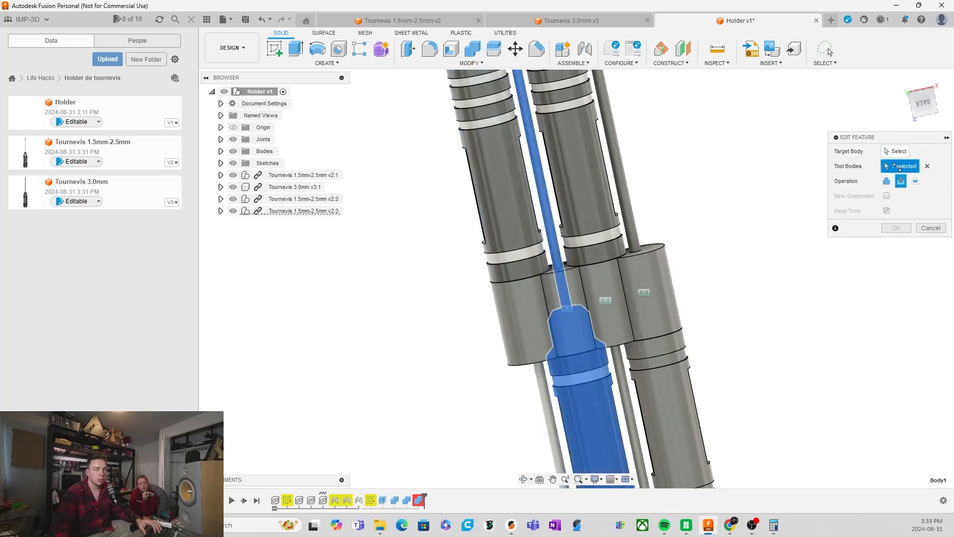
click(928, 166)
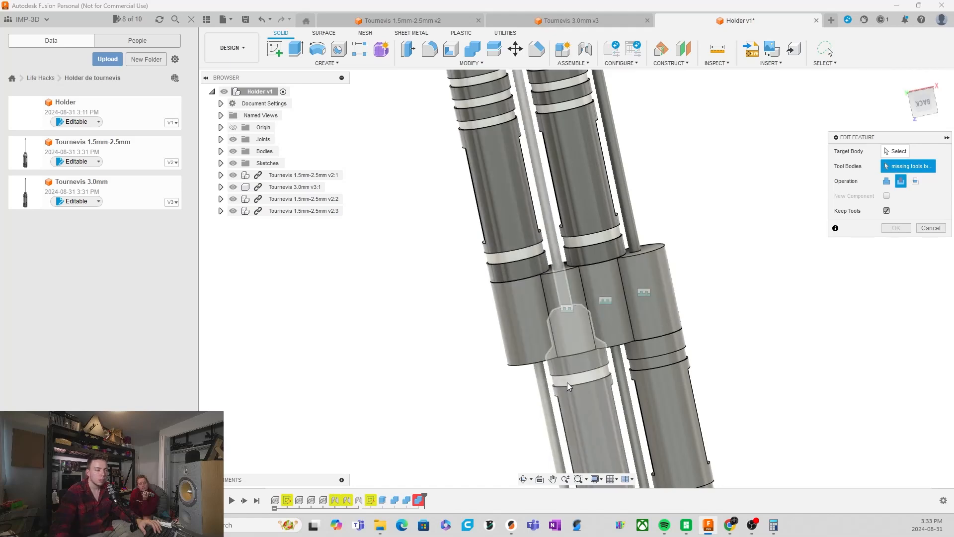
click(577, 372)
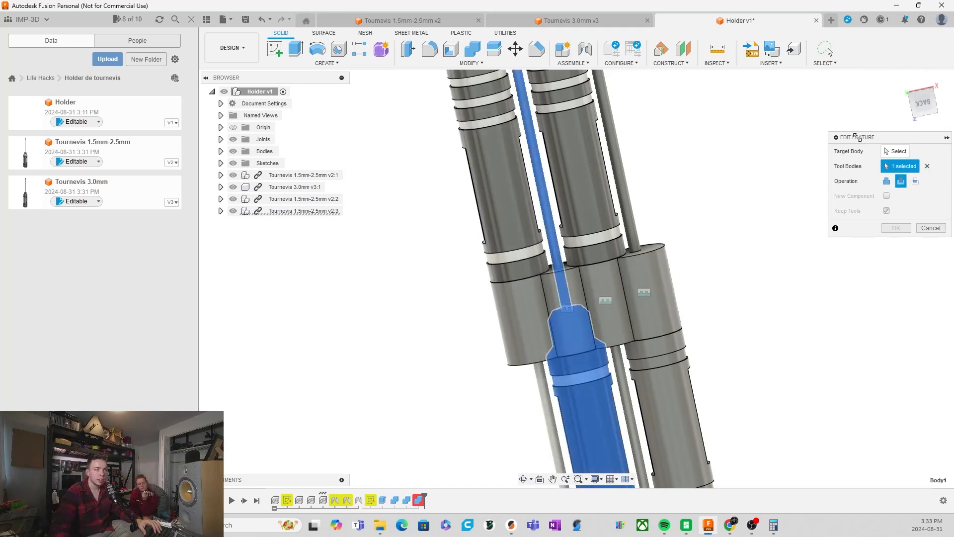
click(508, 325)
click(896, 228)
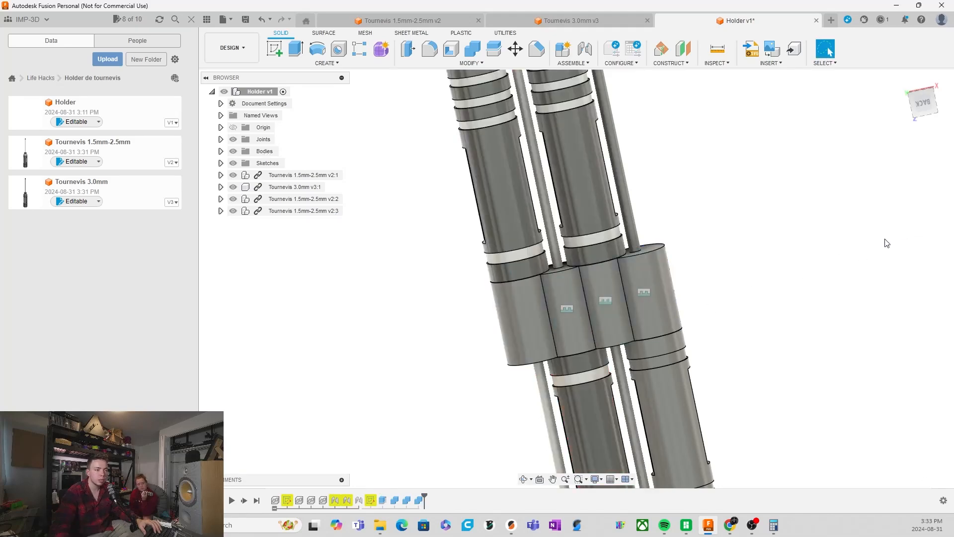
Cut the first Tournevis 1.5mm-2.5mm instance from the holder body with a new Combine, keeping the tool body.
shift+middle_drag(887, 241, 686, 320)
scroll(437, 226, down, 3)
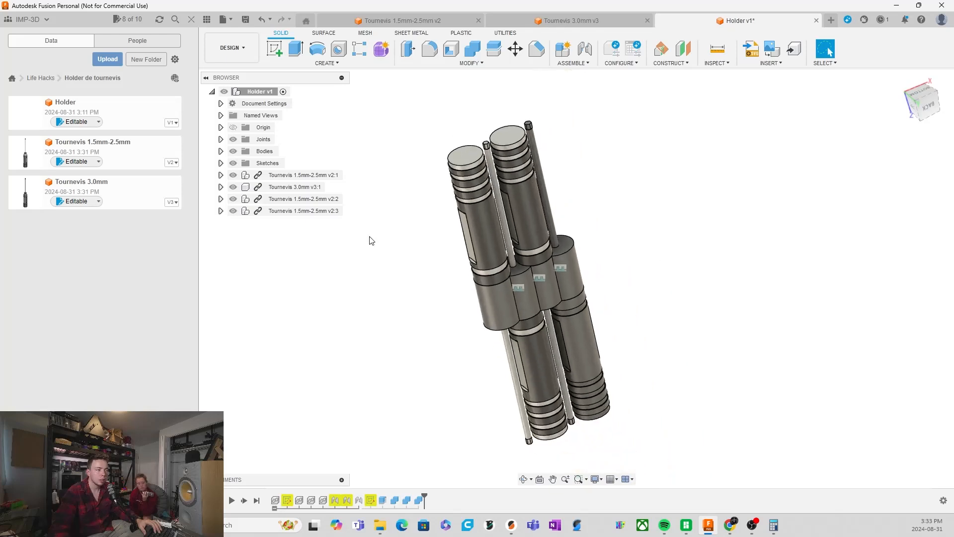
click(233, 175)
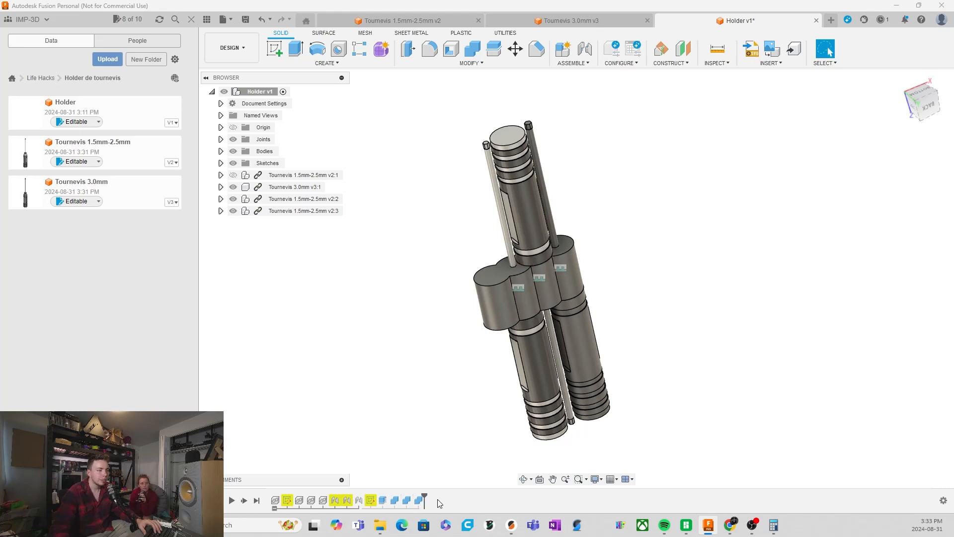
click(473, 53)
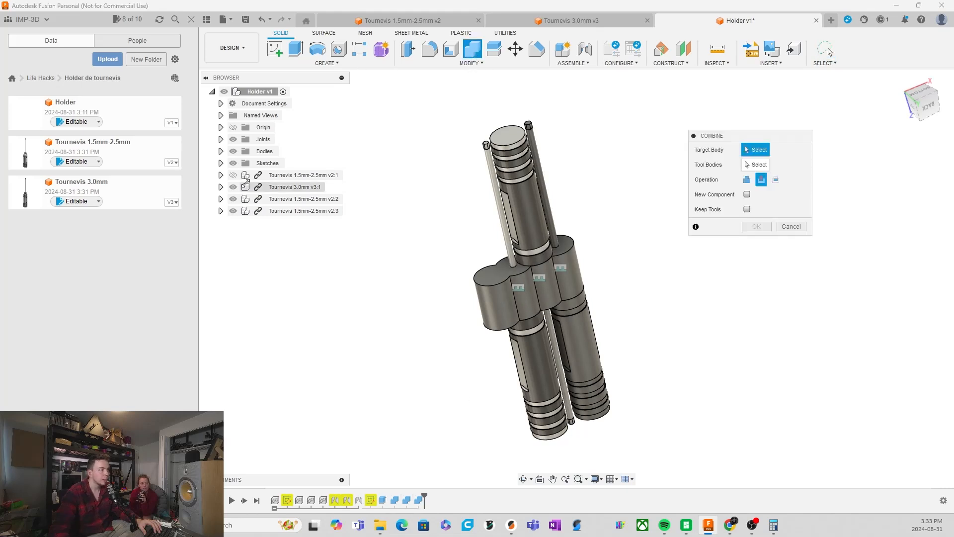
click(233, 175)
click(538, 287)
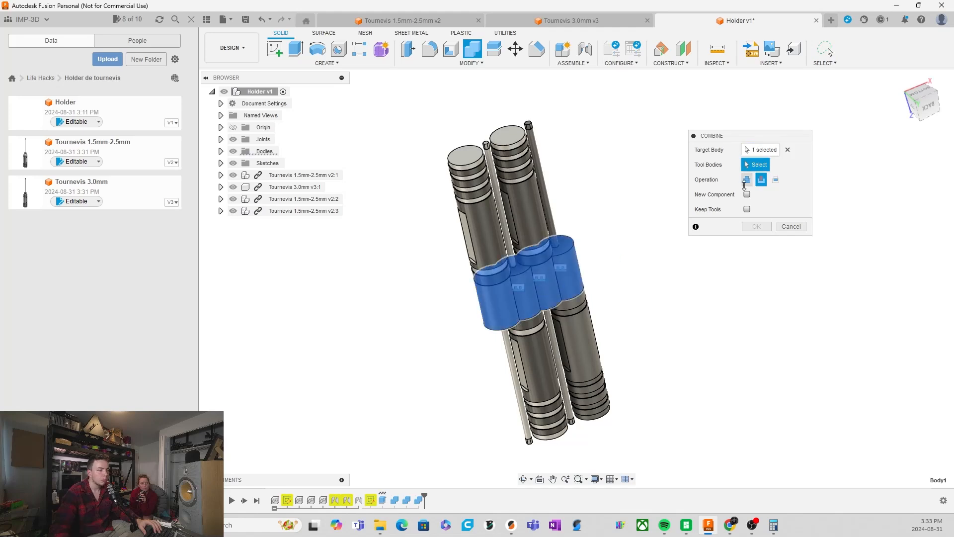
click(488, 230)
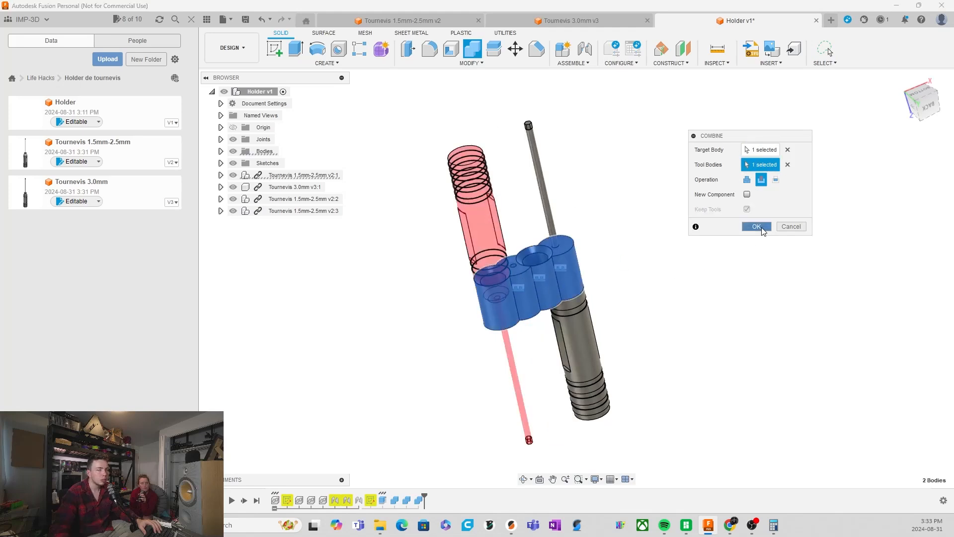
click(757, 226)
Hide all four screwdriver components so that only the holder body remains displayed.
click(233, 175)
click(232, 187)
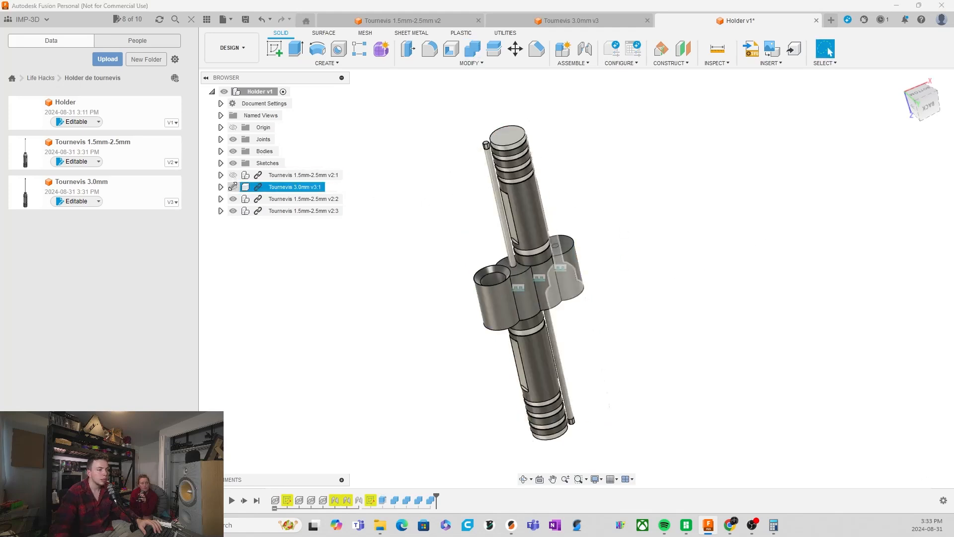
click(233, 199)
click(233, 211)
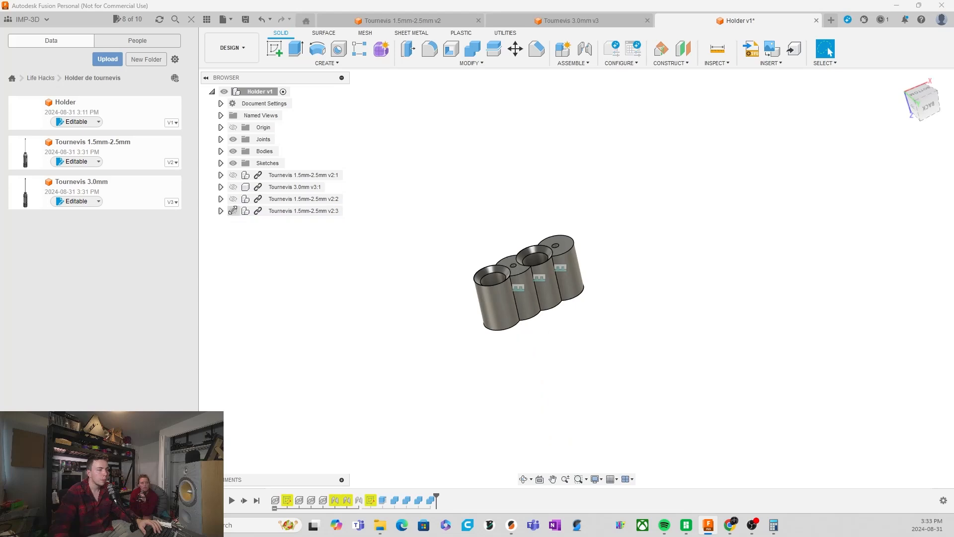
Examine the stepped cavities and shaft holes in the holder from several angles.
scroll(575, 259, up, 3)
shift+middle_drag(577, 261, 413, 327)
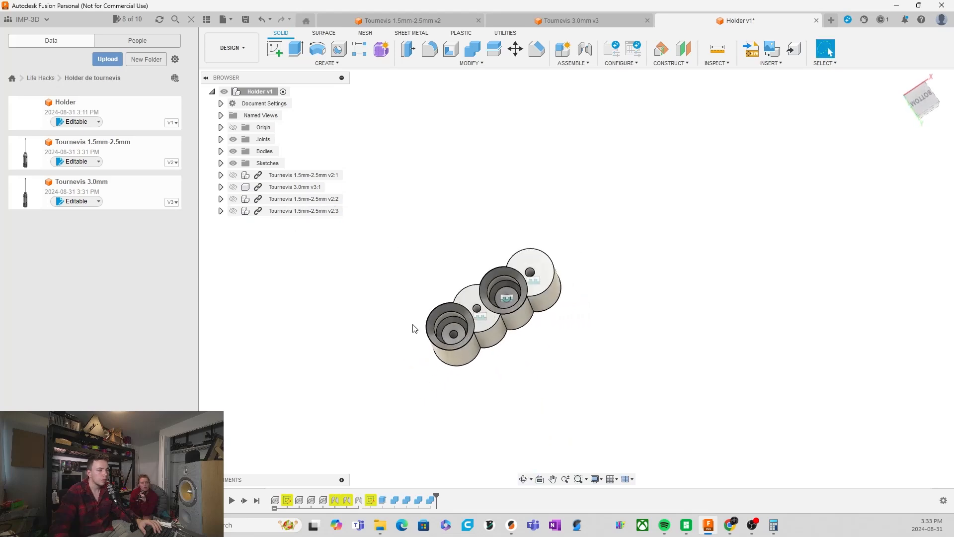
scroll(460, 347, up, 5)
scroll(550, 360, down, 5)
shift+middle_drag(550, 360, 659, 378)
scroll(673, 379, down, 3)
scroll(657, 381, down, 2)
scroll(613, 259, up, 4)
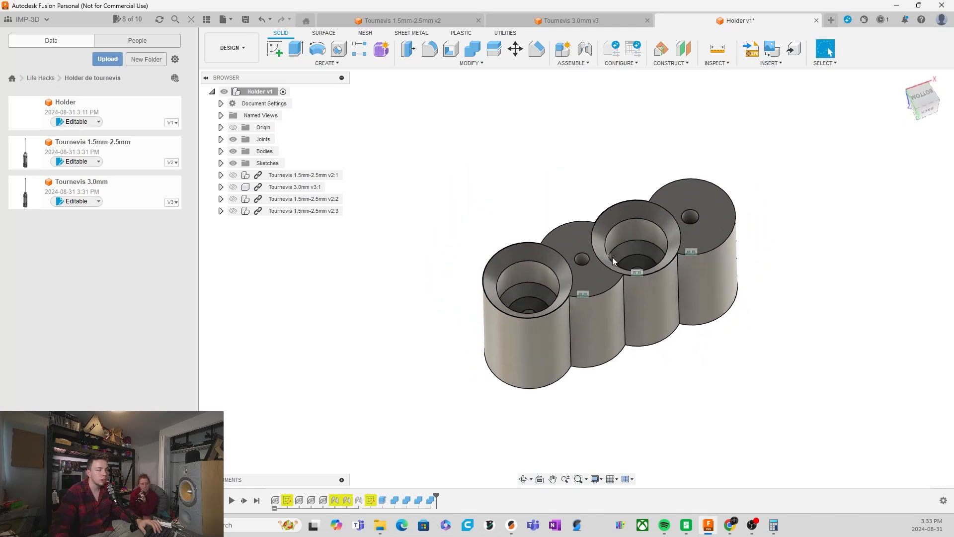
mouse_move(734, 401)
shift+middle_down()
mouse_move(736, 385)
mouse_move(809, 388)
mouse_move(744, 403)
shift+middle_up()
double_click(347, 500)
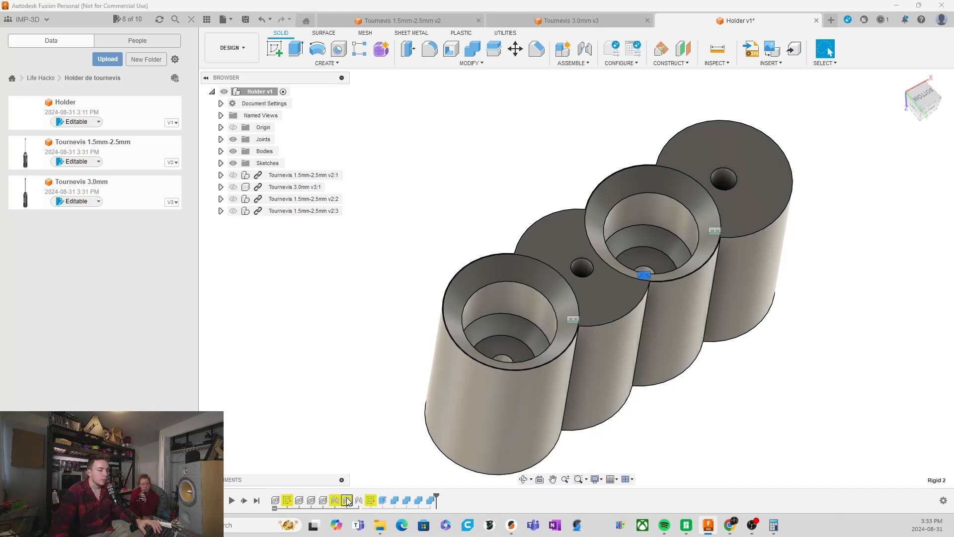
click(928, 257)
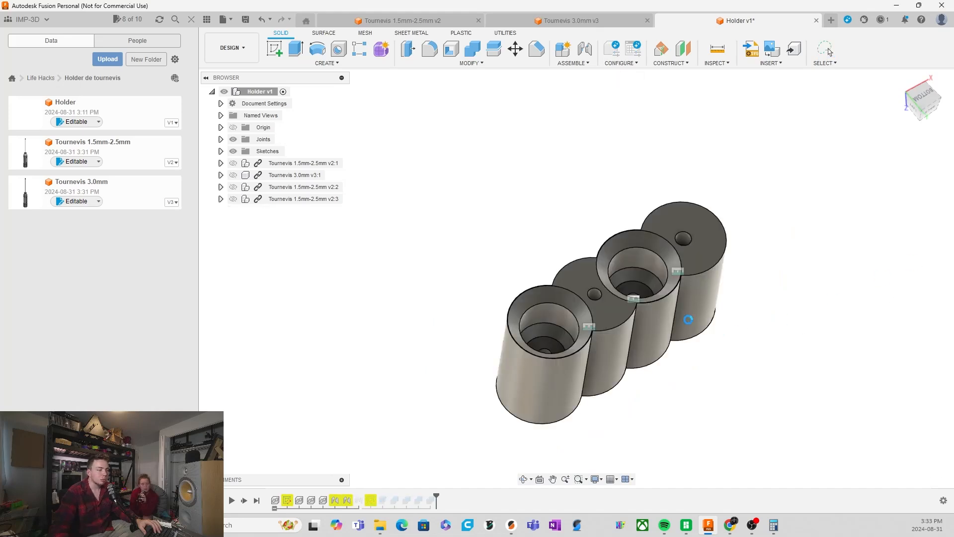
scroll(473, 226, down, 3)
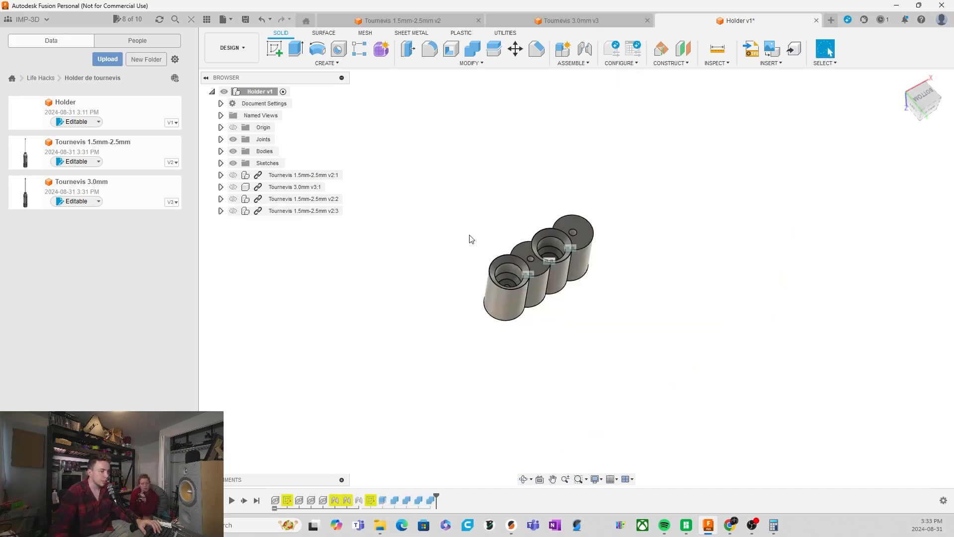
scroll(542, 229, up, 2)
shift+middle_drag(543, 230, 529, 204)
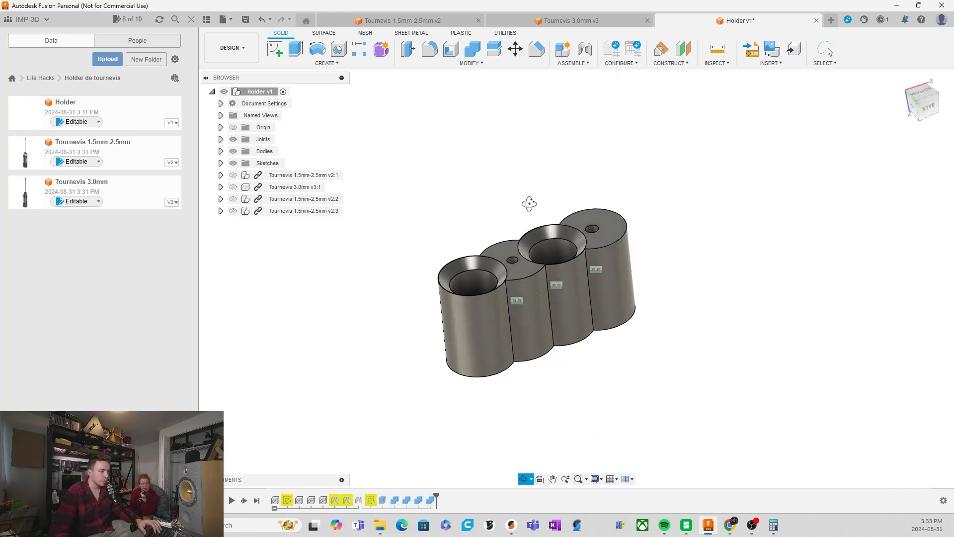
Collapse the component and joint features in the timeline and look closely at the holder's stepped cavities.
click(275, 508)
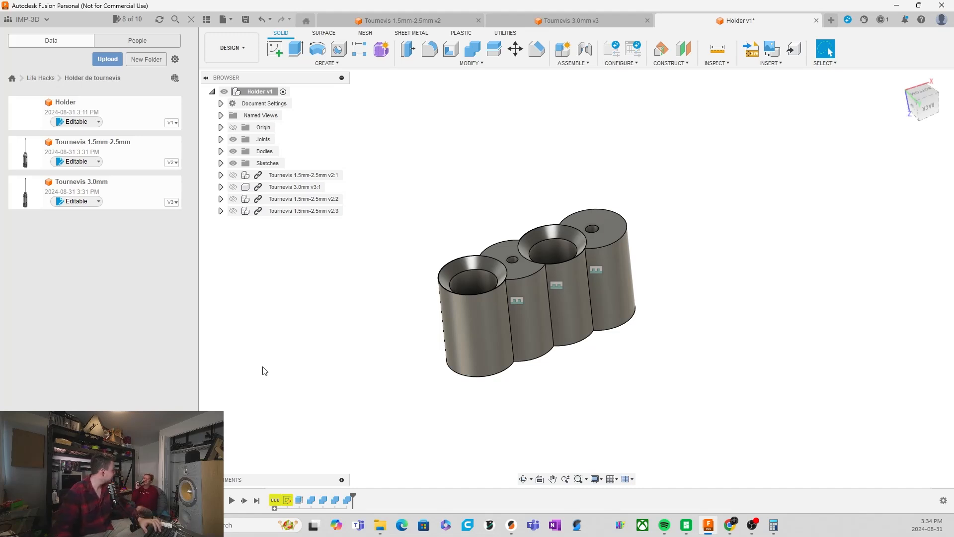
scroll(448, 326, up, 2)
shift+middle_drag(448, 327, 469, 346)
scroll(501, 292, up, 3)
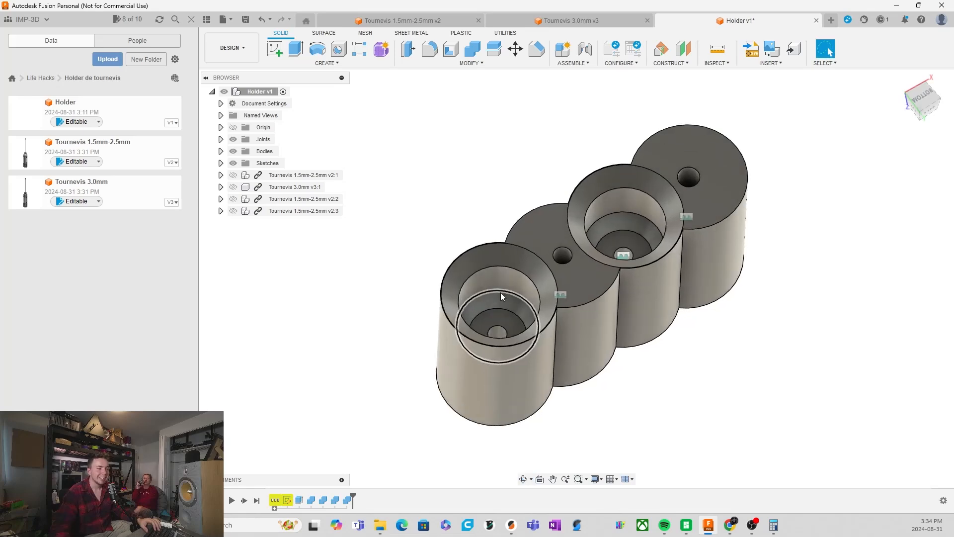
scroll(702, 452, up, 1)
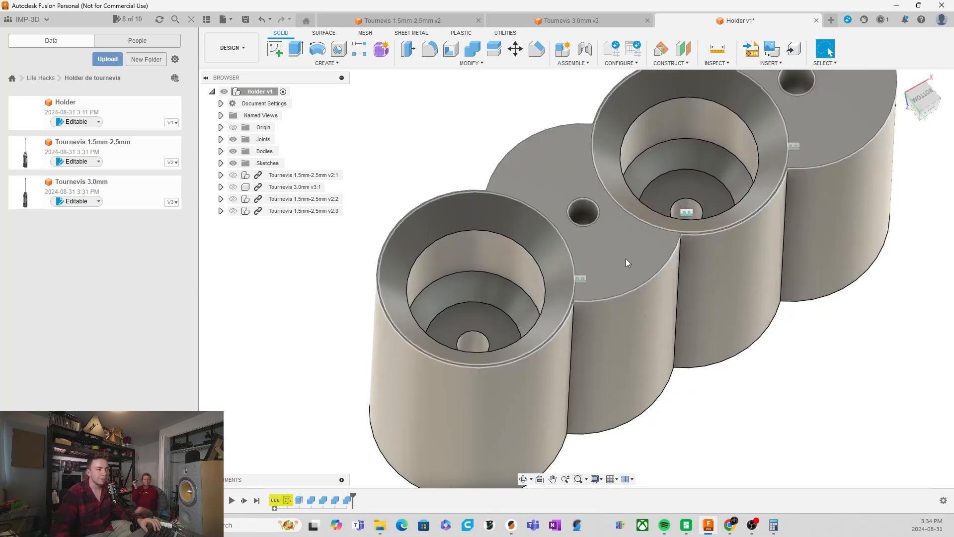
scroll(491, 319, up, 1)
mouse_move(491, 319)
shift+middle_down()
mouse_move(503, 304)
mouse_move(490, 333)
shift+middle_up()
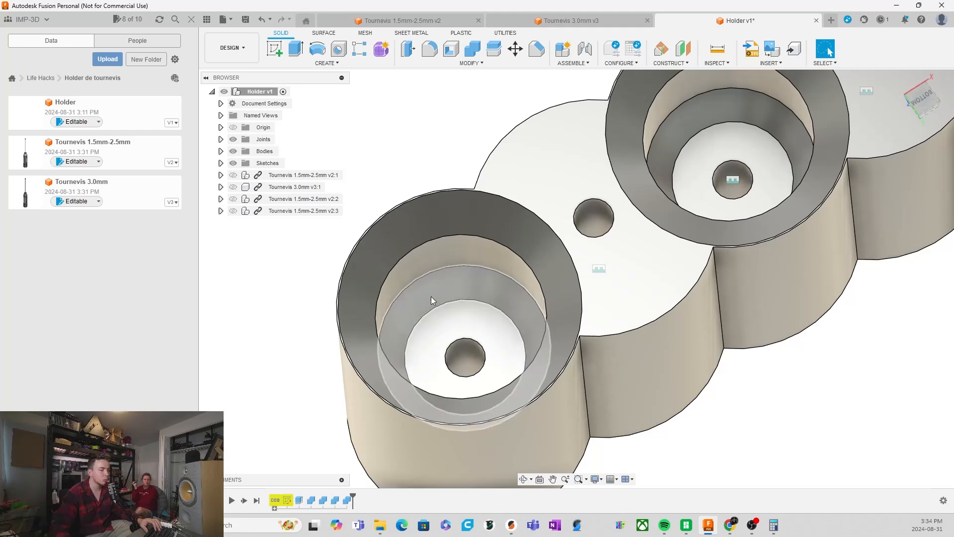
Start Press Pull on the underside's end cavity, selecting its lower cone, cylindrical wall and upper cone faces.
shift+middle_drag(431, 297, 459, 274)
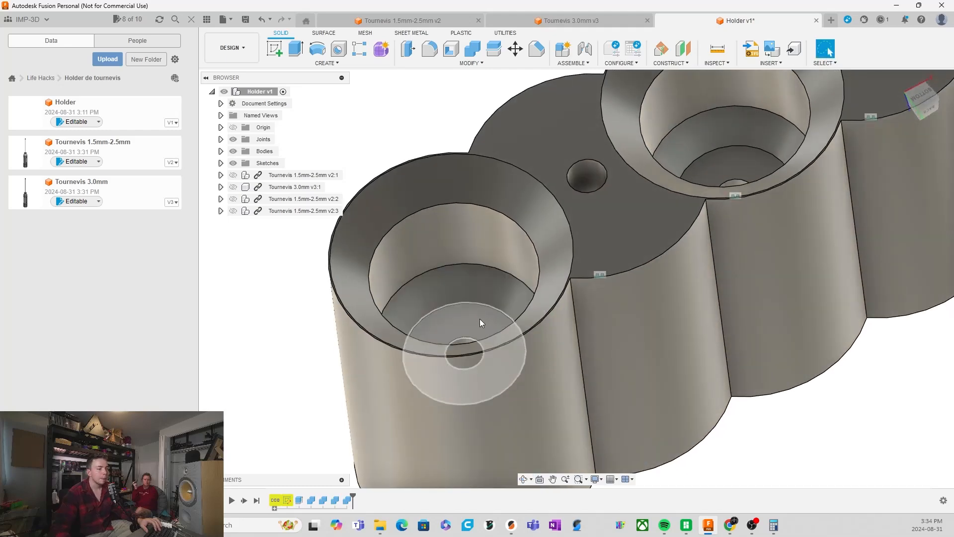
shift+middle_drag(480, 318, 488, 297)
click(488, 297)
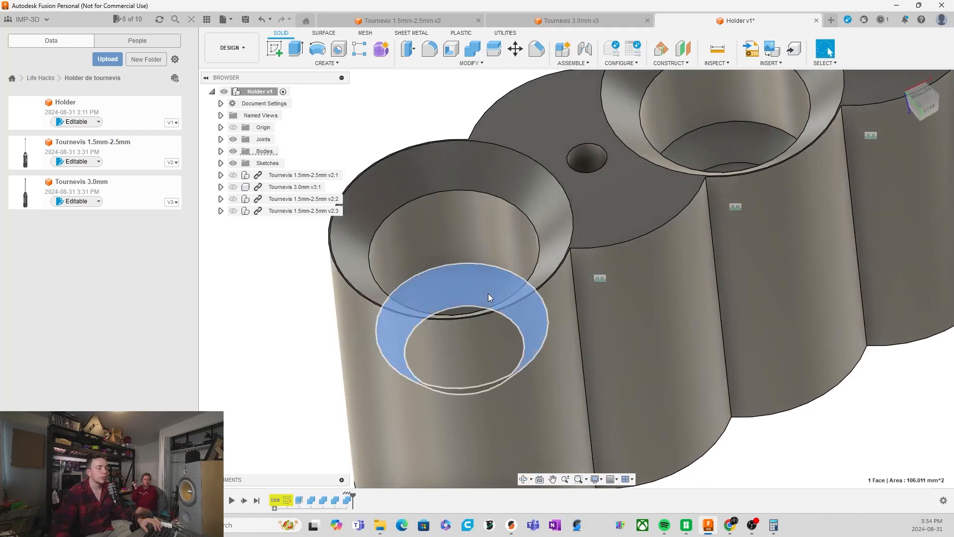
right_click(488, 293)
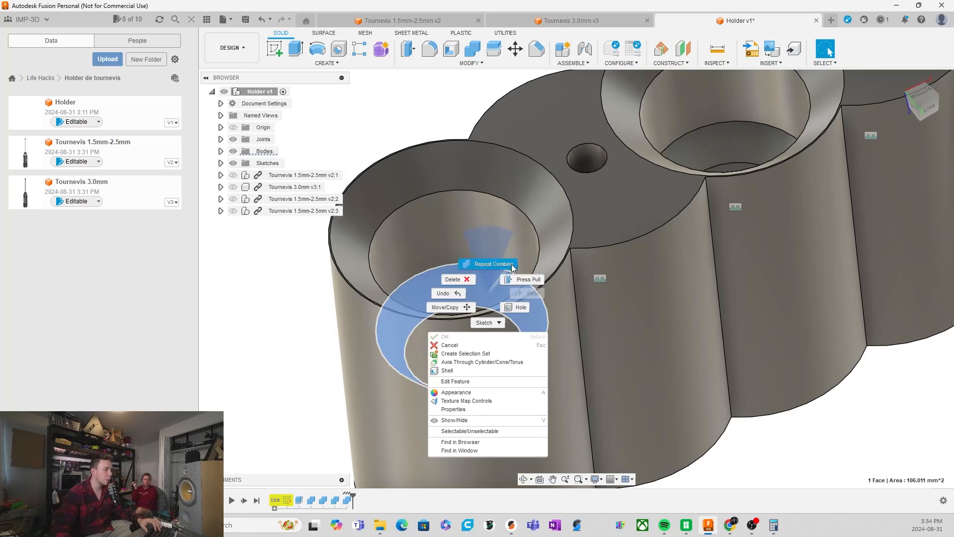
click(515, 279)
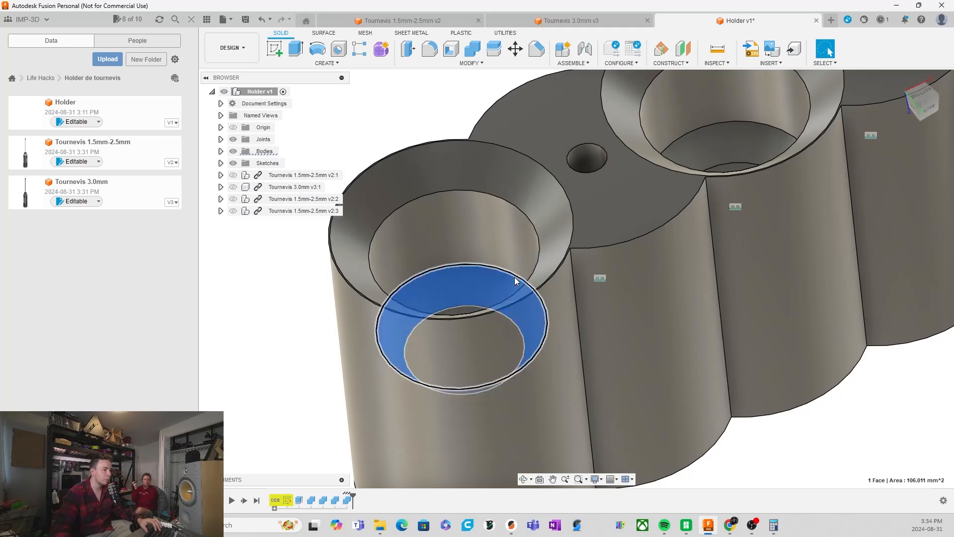
click(502, 243)
click(533, 198)
Add the two conical faces and the cylindrical wall of the underside's second stepped cavity to the Offset Face selection.
scroll(493, 288, up, 1)
shift+middle_drag(496, 284, 483, 311)
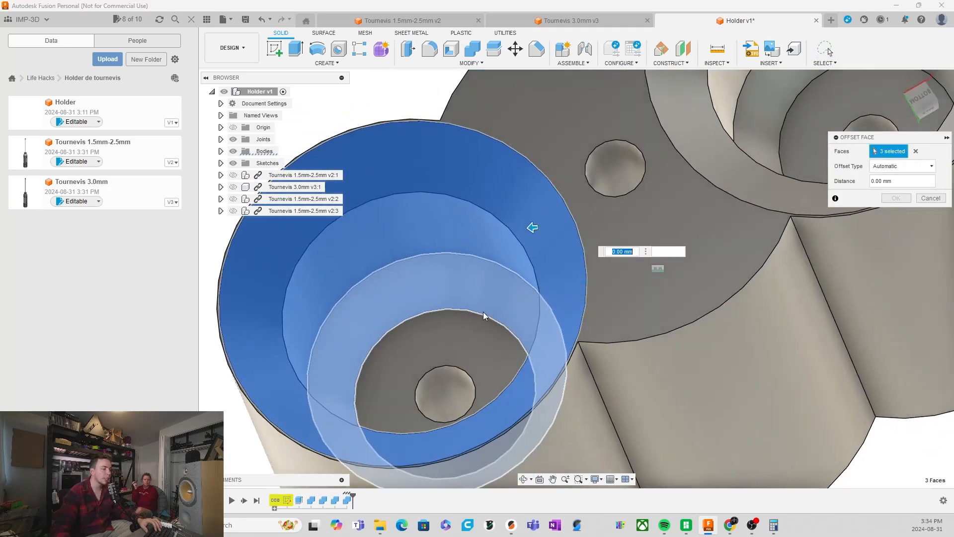
shift+middle_drag(517, 250, 579, 186)
scroll(600, 174, up, 3)
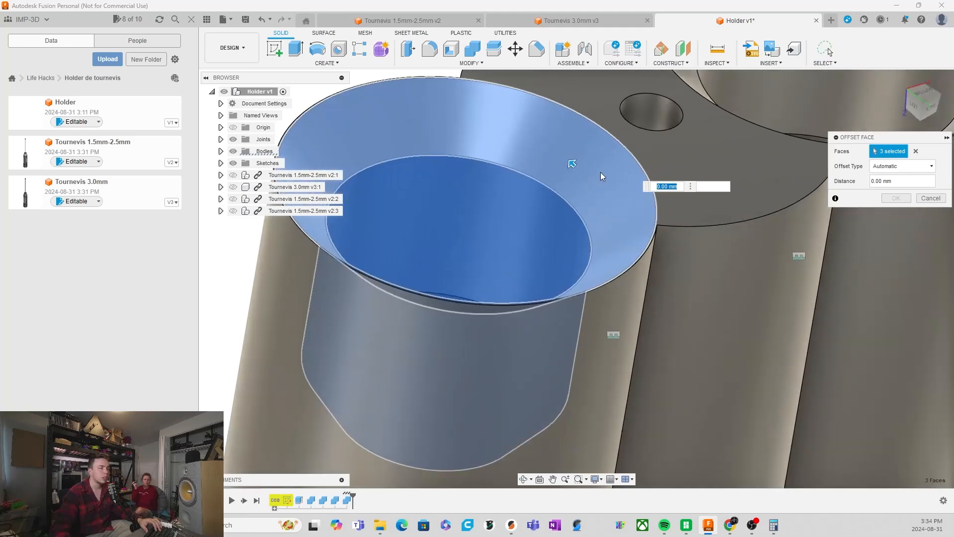
scroll(631, 266, down, 6)
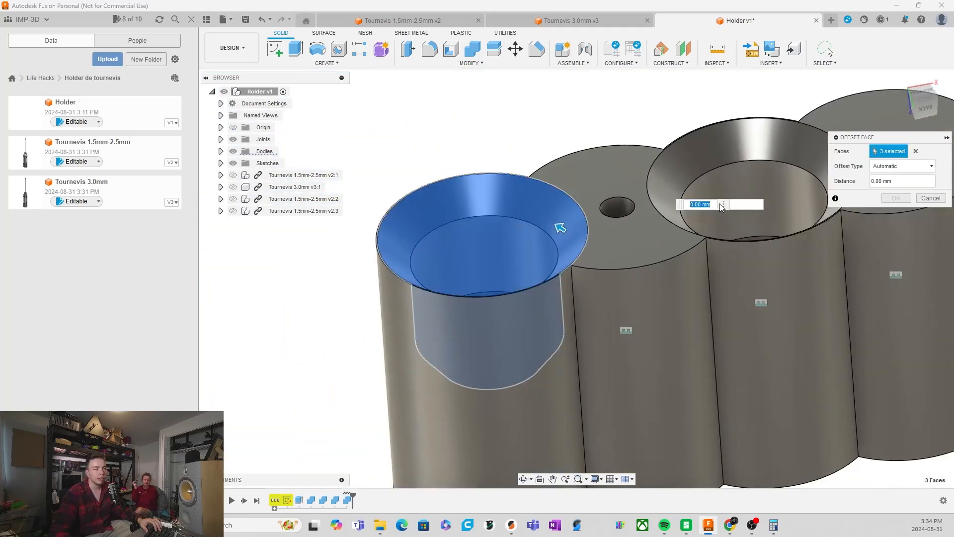
shift+middle_drag(720, 203, 790, 244)
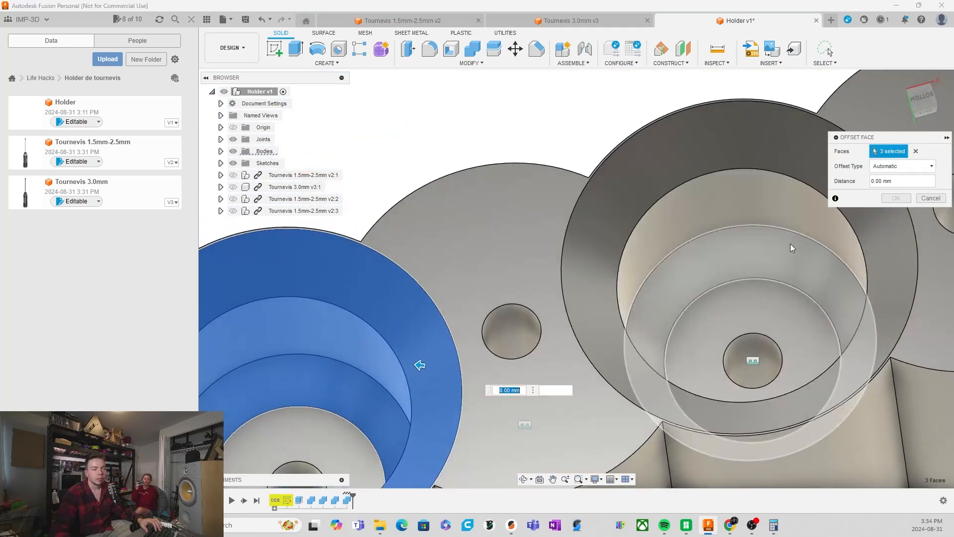
click(782, 252)
click(783, 214)
click(786, 164)
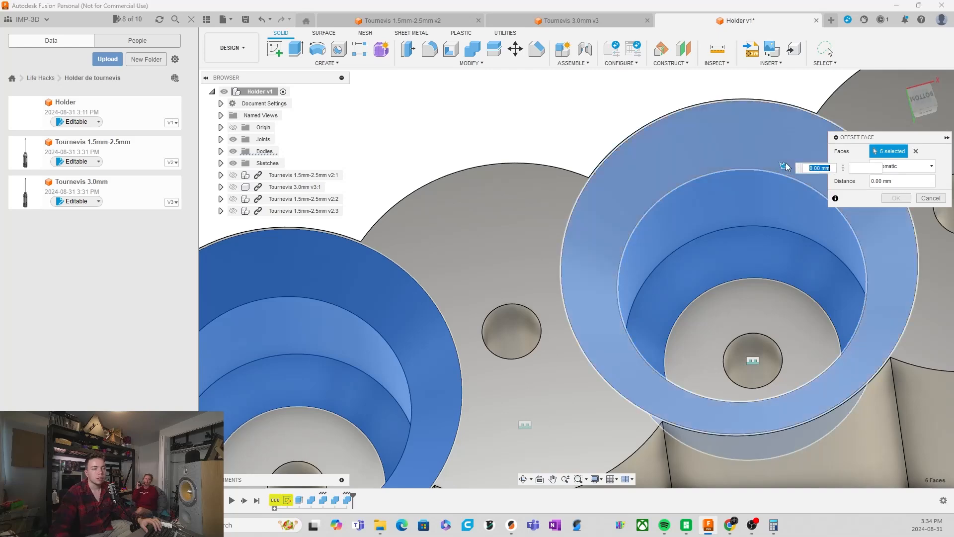
Add the cylindrical faces of all four screwdriver shaft holes to the Offset Face selection.
scroll(655, 214, down, 4)
scroll(705, 270, up, 1)
scroll(738, 269, down, 5)
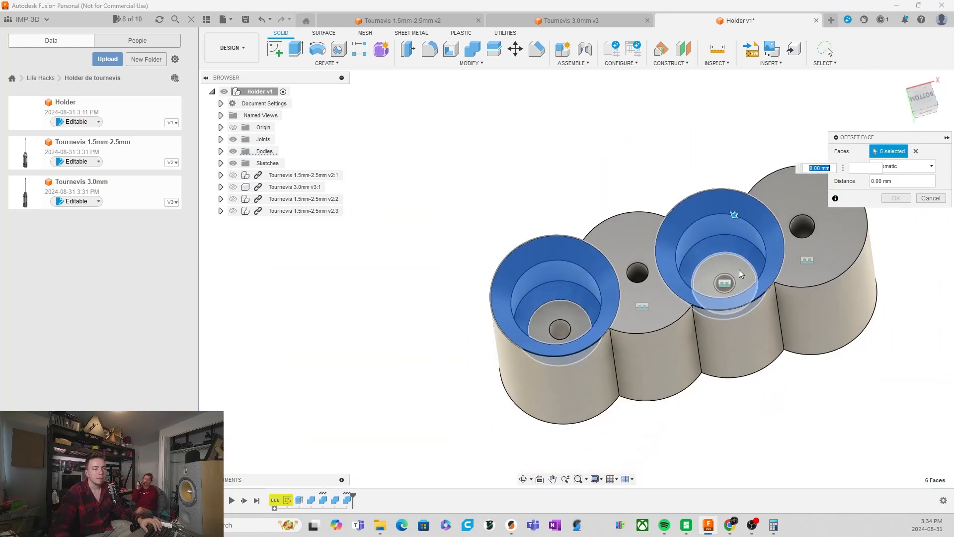
scroll(727, 286, up, 6)
shift+middle_drag(726, 284, 291, 386)
click(291, 386)
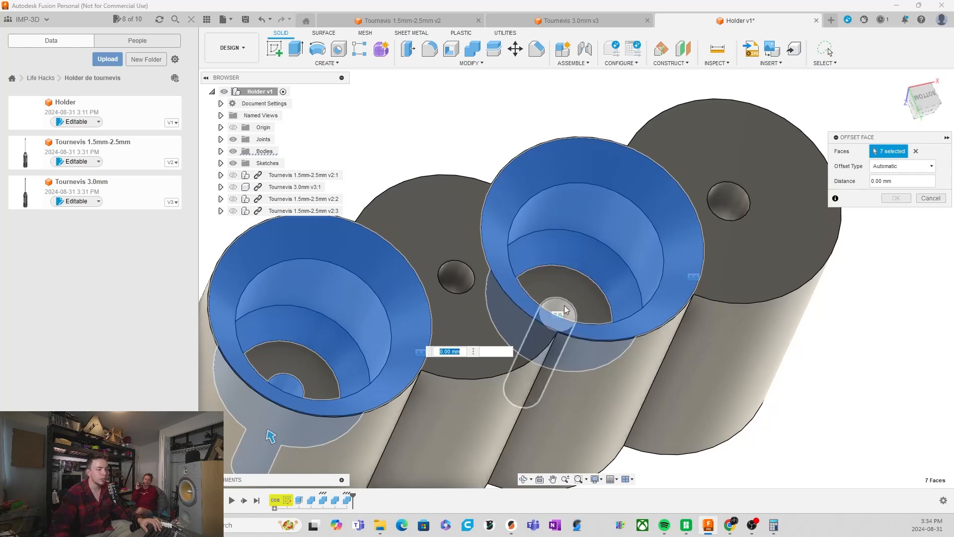
click(564, 305)
shift+middle_drag(637, 264, 697, 239)
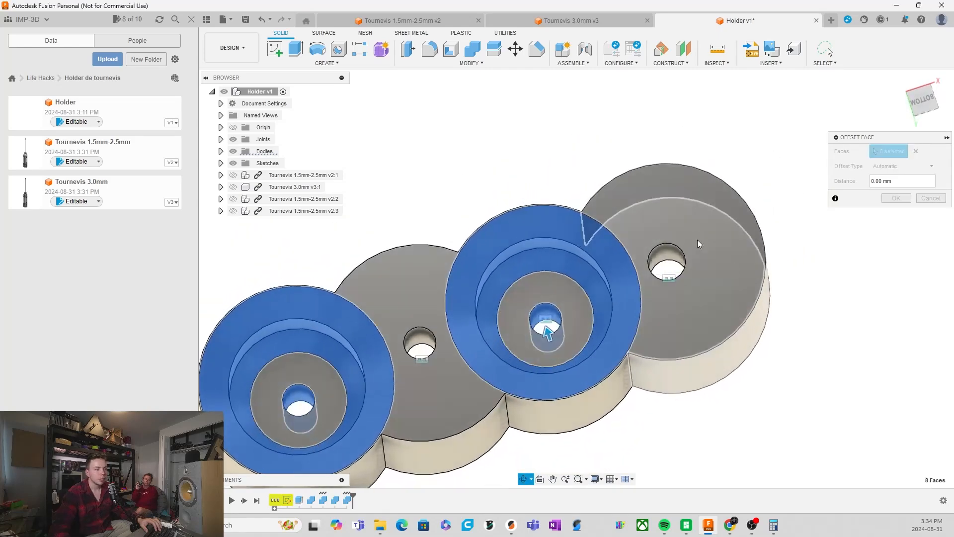
click(697, 241)
click(417, 340)
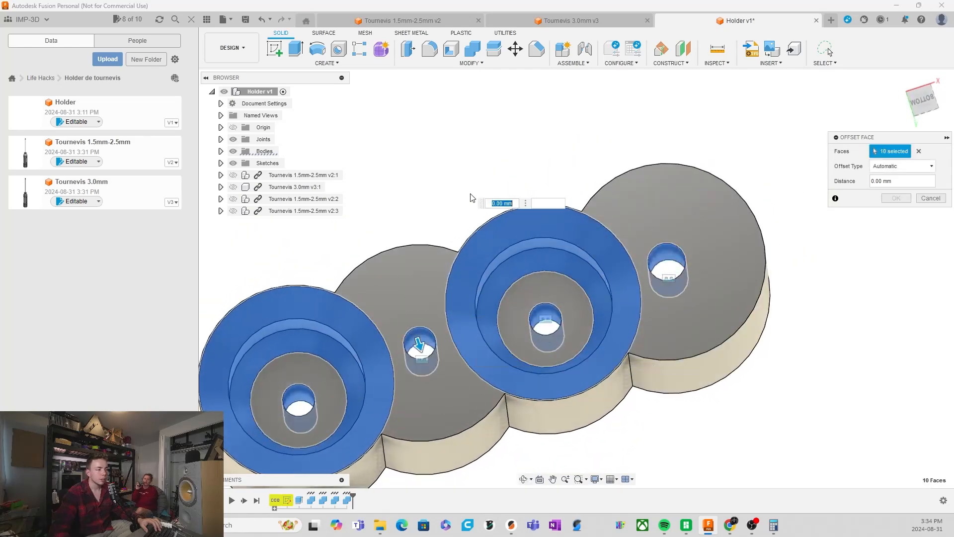
Add the conical and cylindrical faces of both stepped cavities on the holder's opposite side to the Offset Face selection.
shift+middle_drag(417, 340, 522, 318)
click(665, 220)
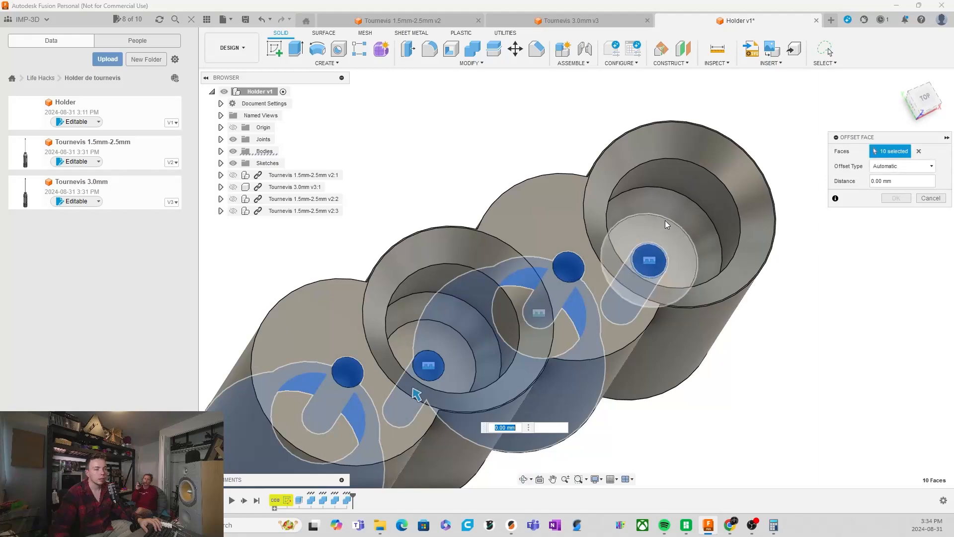
click(709, 188)
click(725, 166)
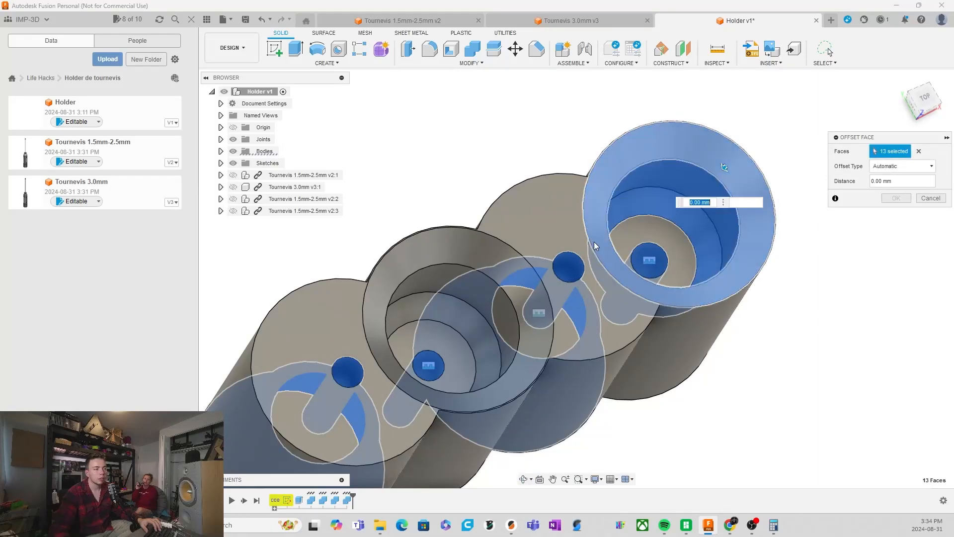
click(473, 324)
click(491, 312)
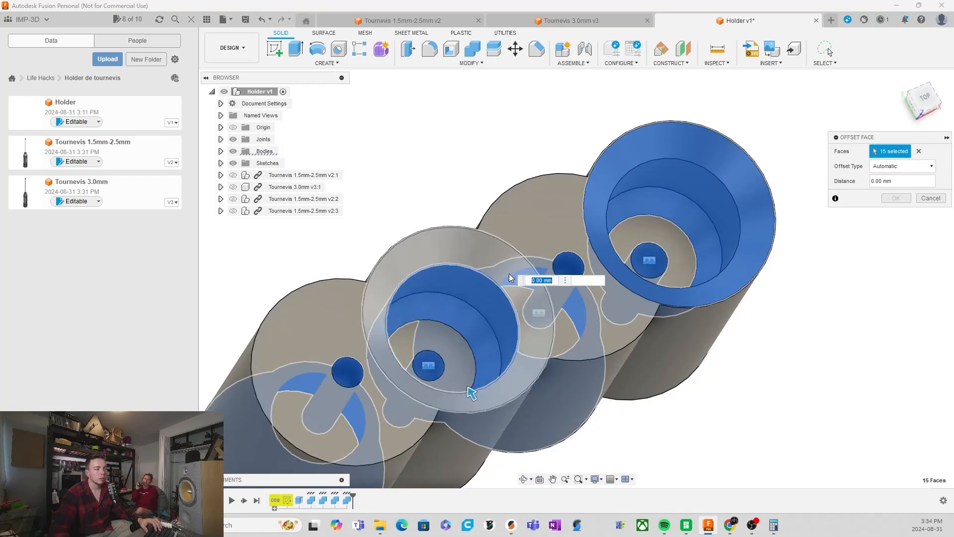
click(507, 275)
Offset all selected cavity and shaft hole faces by 0.15 mm with the Automatic offset type.
scroll(415, 217, down, 3)
shift+middle_drag(562, 358, 543, 356)
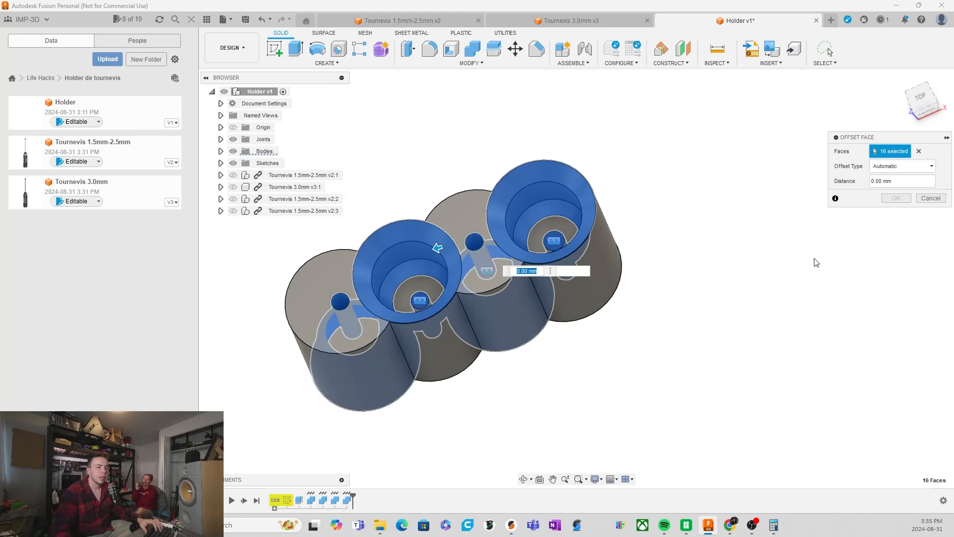
text(0.15)
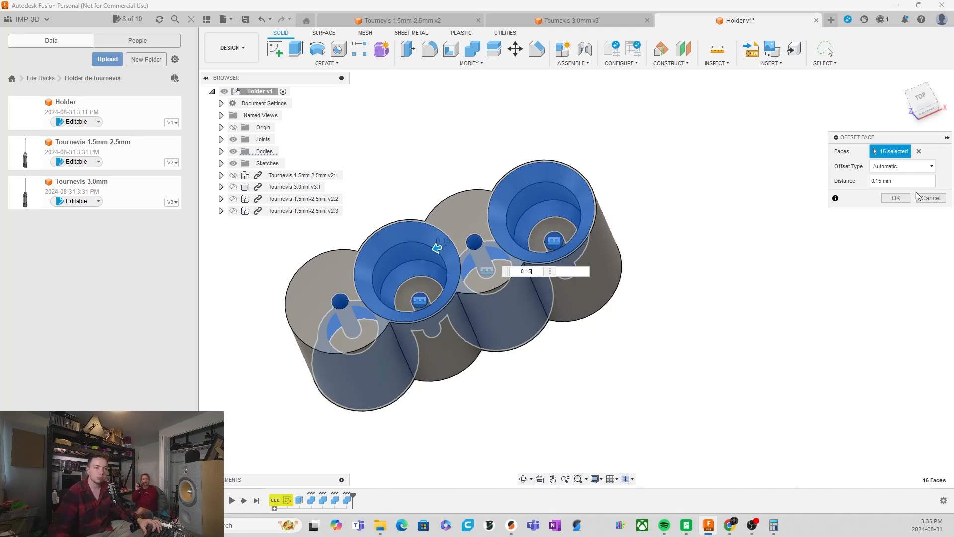
click(896, 199)
Examine the holder's offset cavities and shaft holes from below, above and the front.
shift+middle_drag(705, 306, 661, 186)
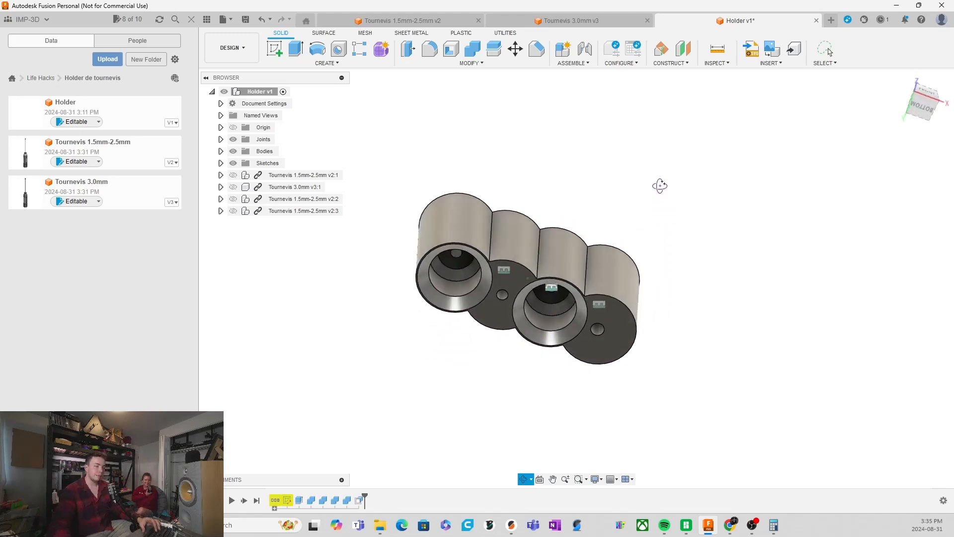
key(Escape)
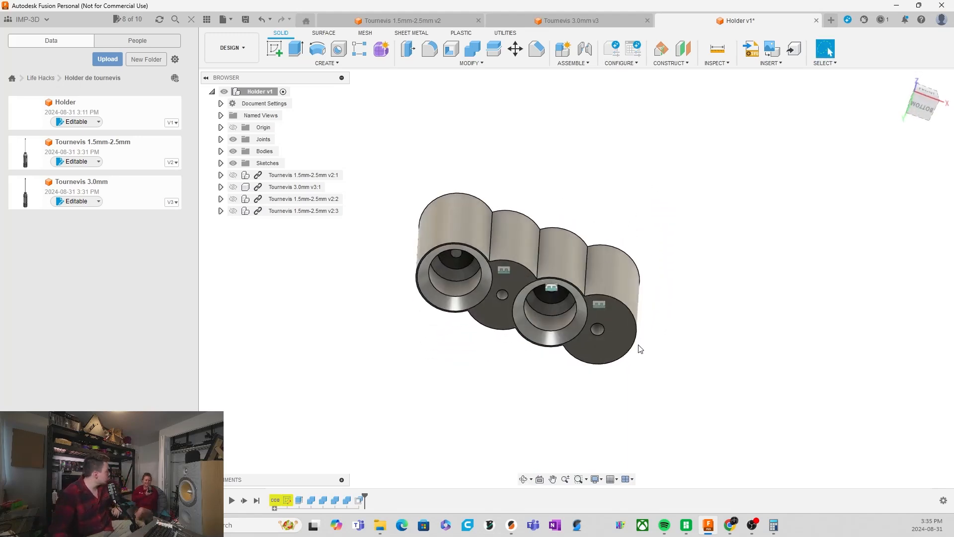
shift+middle_drag(648, 354, 667, 456)
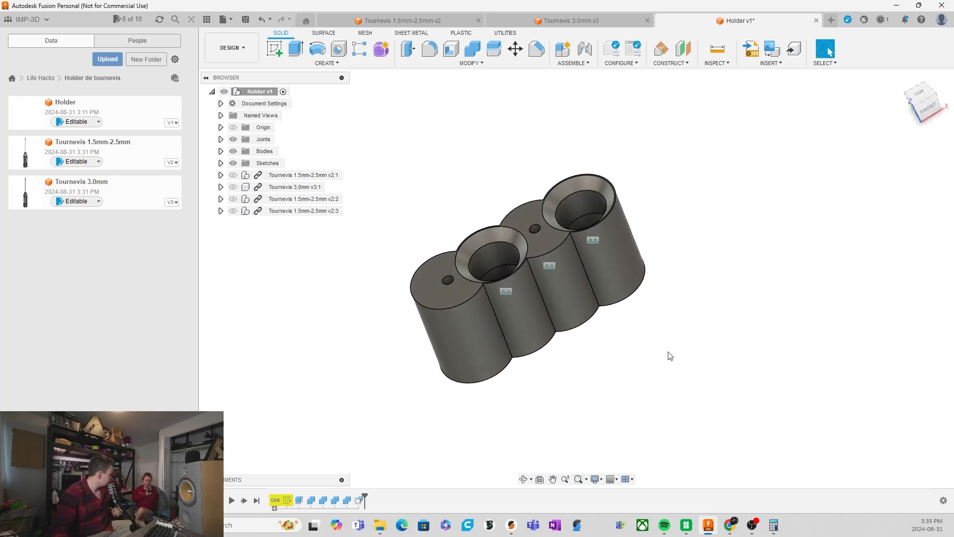
shift+middle_drag(670, 356, 573, 355)
scroll(577, 357, up, 1)
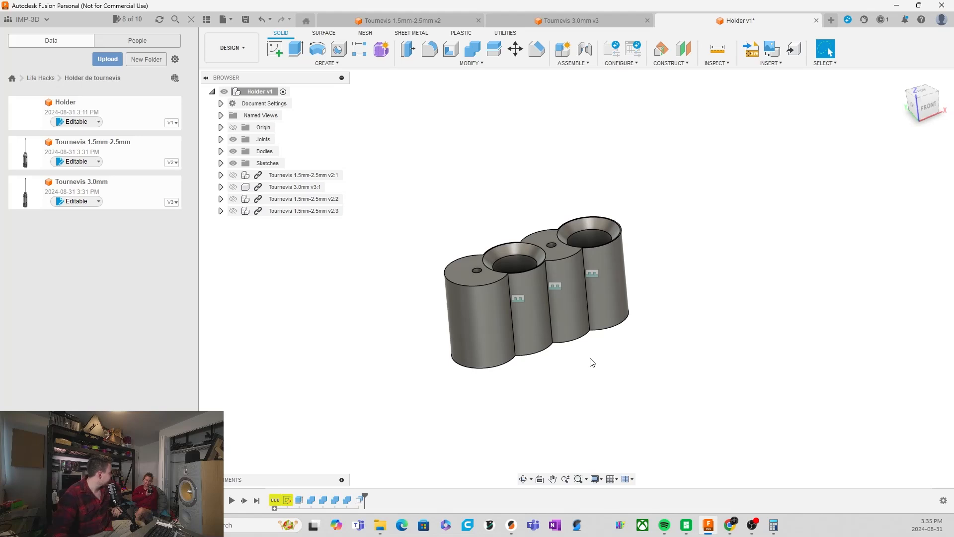
shift+middle_drag(661, 334, 616, 374)
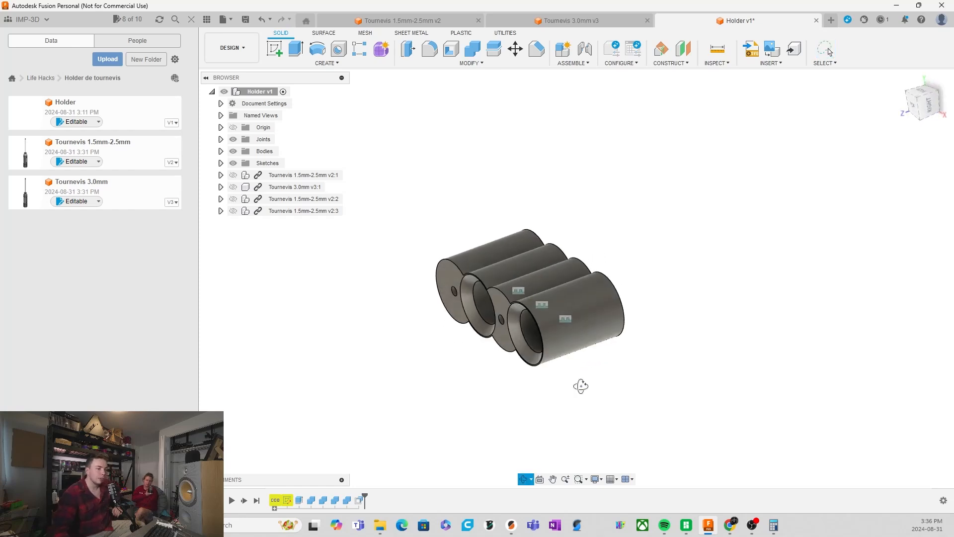
shift+middle_drag(580, 386, 572, 301)
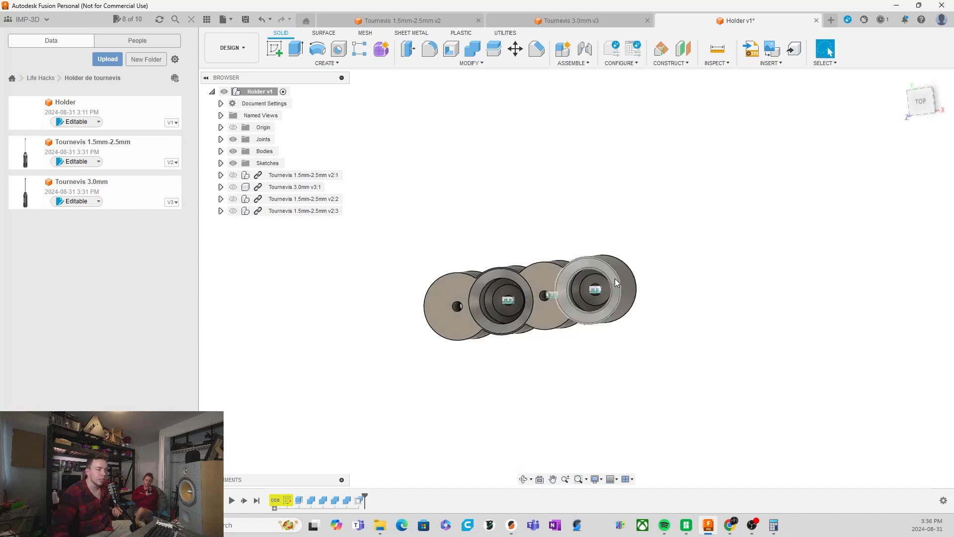
scroll(611, 286, up, 3)
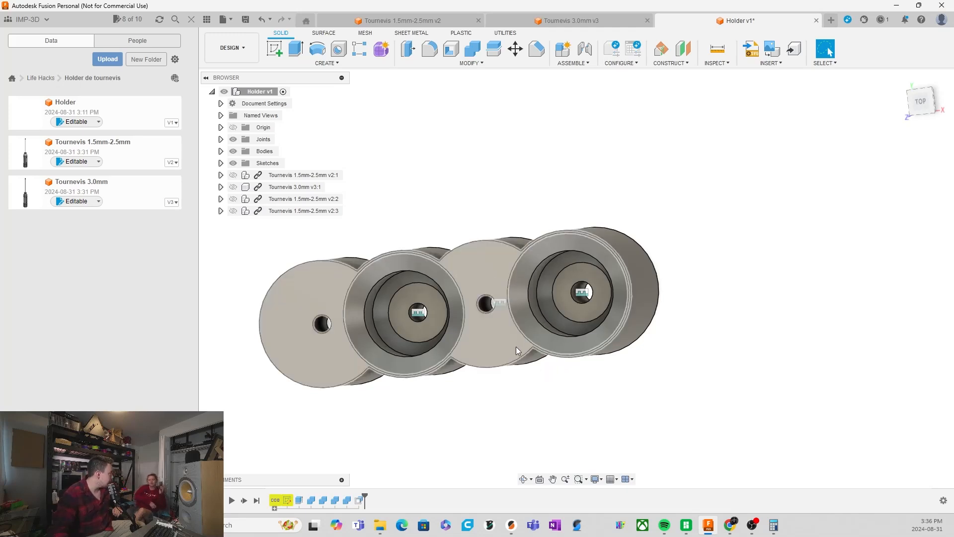
shift+middle_drag(389, 385, 360, 323)
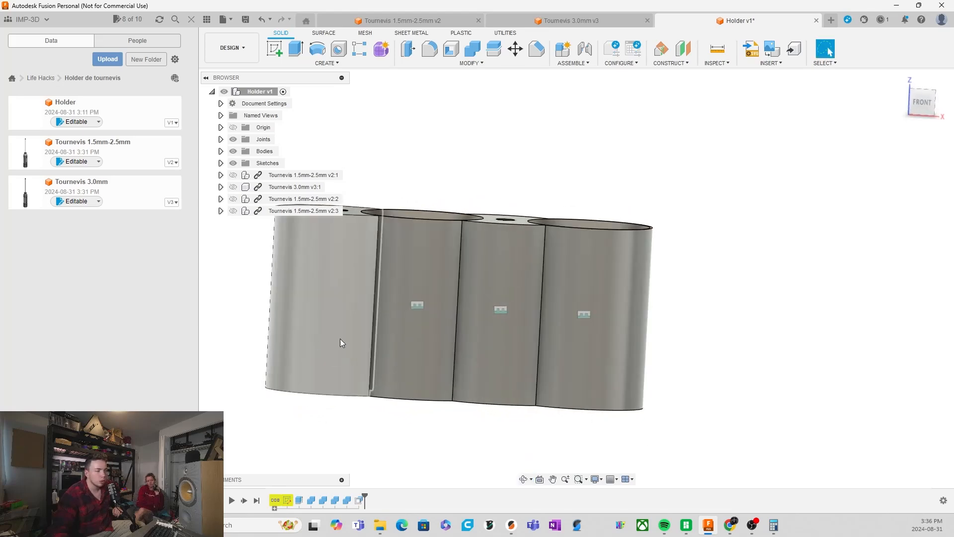
shift+middle_drag(467, 283, 503, 376)
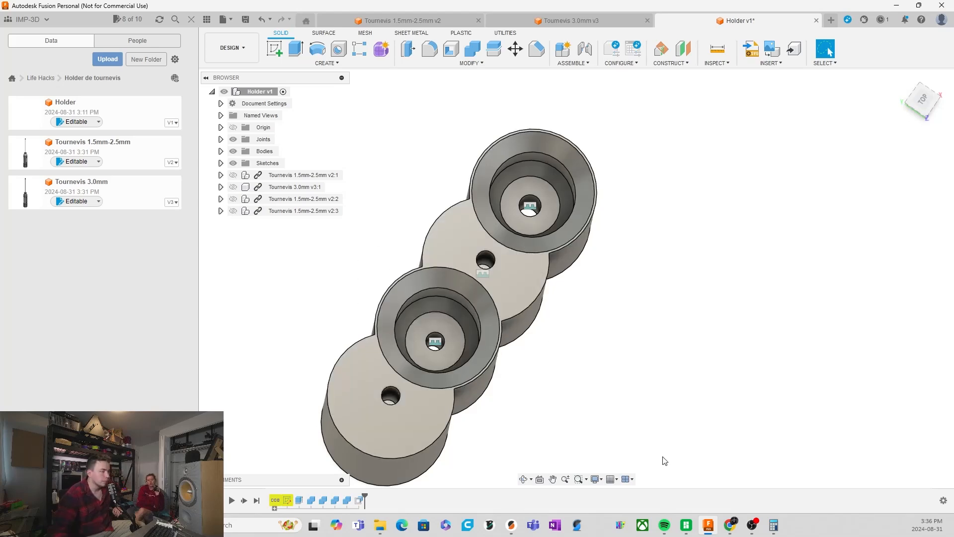
Start a sketch on the ring-shaped floor inside the stepped cavity at the holder's end, seen from below.
shift+middle_drag(662, 458, 523, 280)
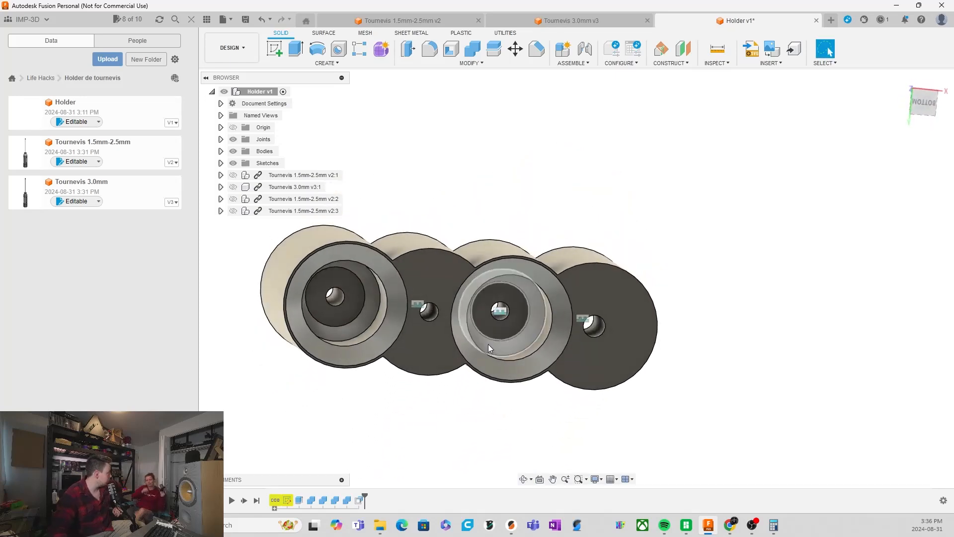
shift+middle_drag(490, 323, 532, 396)
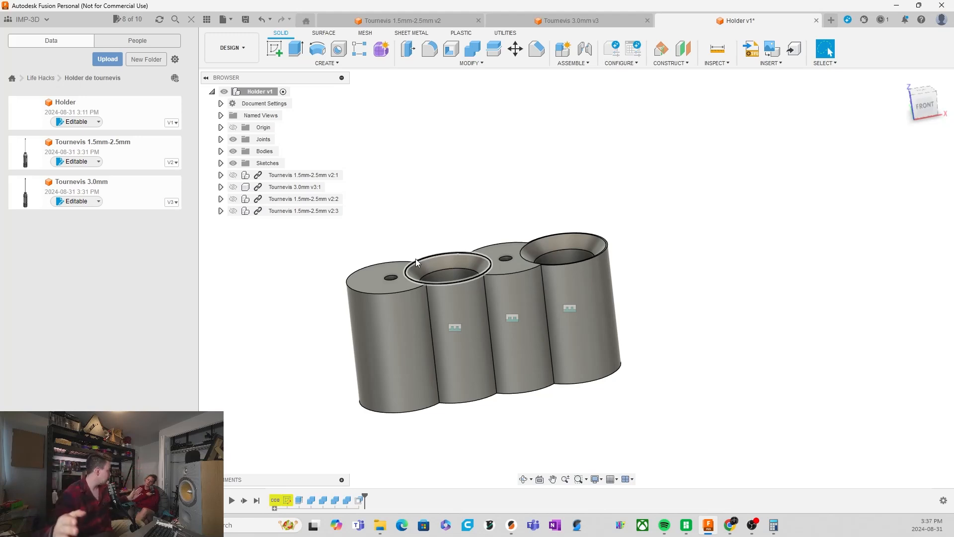
shift+middle_drag(402, 278, 642, 268)
click(925, 101)
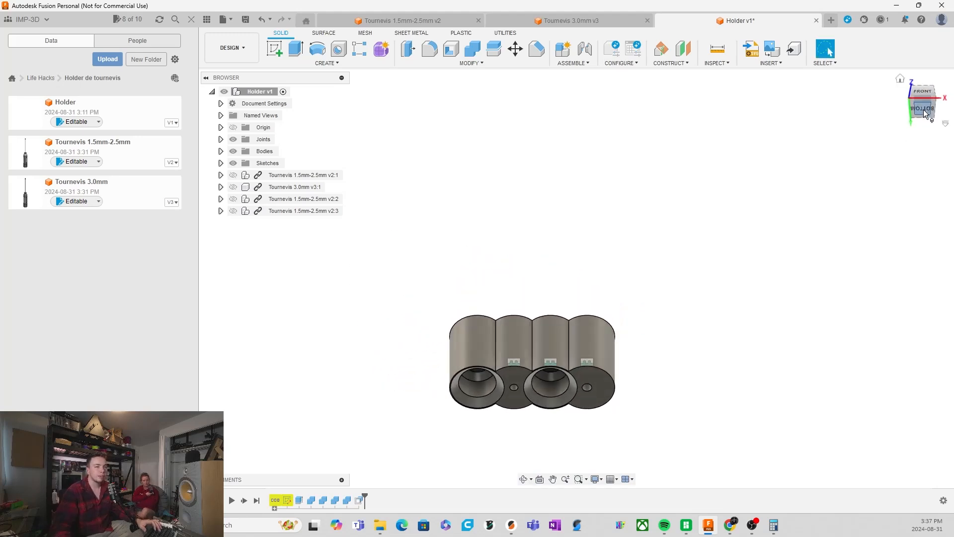
scroll(484, 280, up, 5)
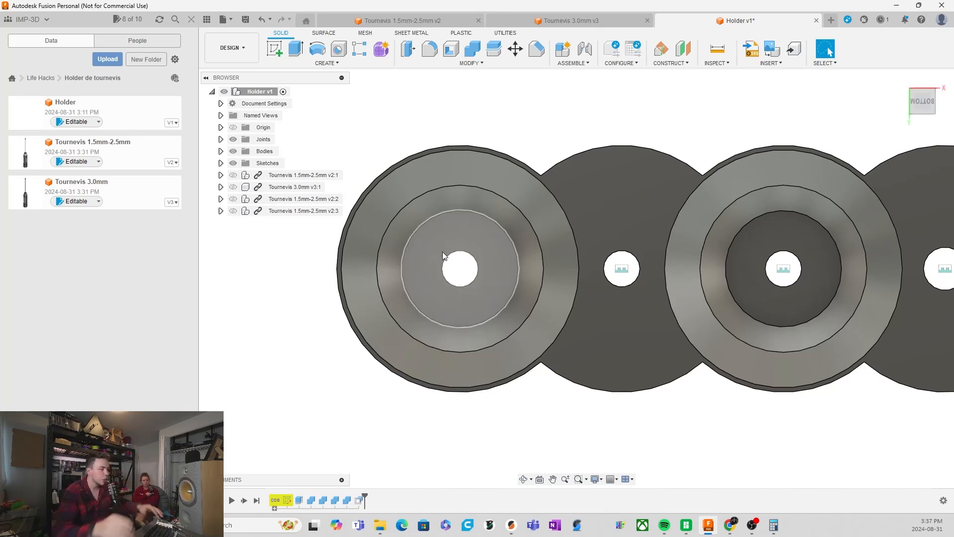
click(482, 247)
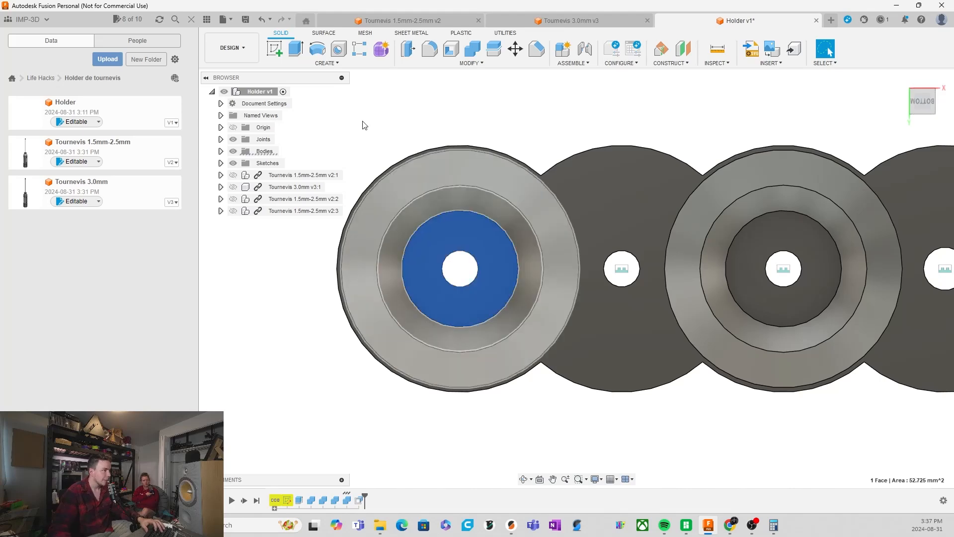
click(275, 50)
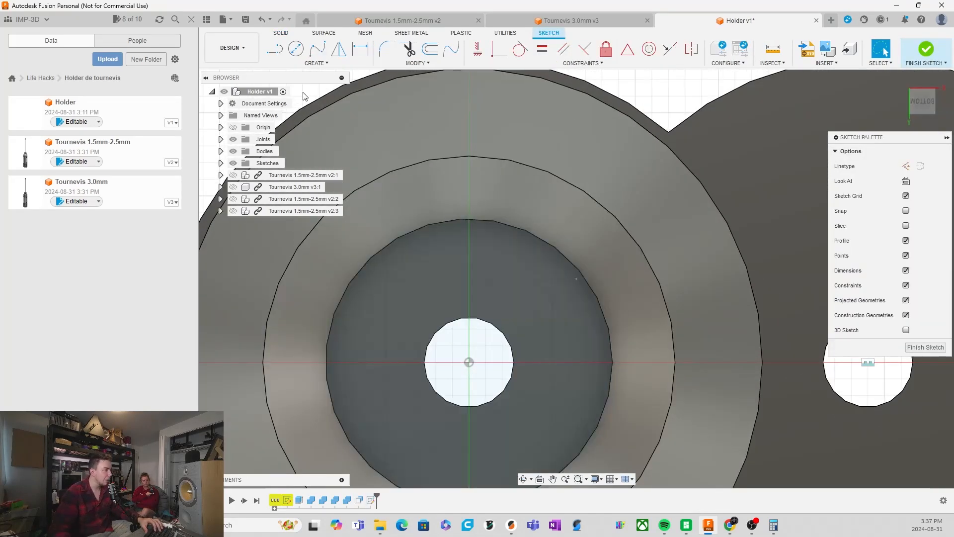
scroll(519, 203, down, 5)
scroll(535, 337, up, 5)
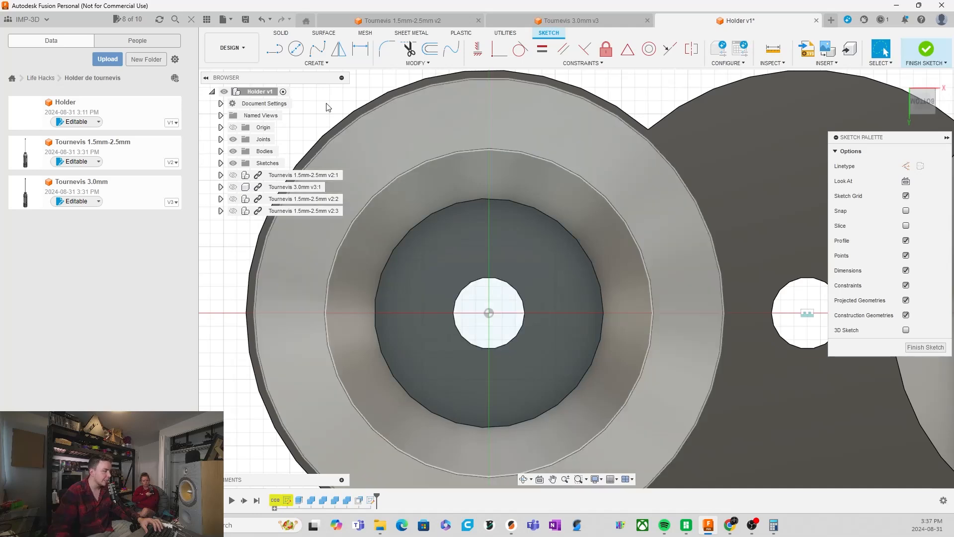
click(316, 63)
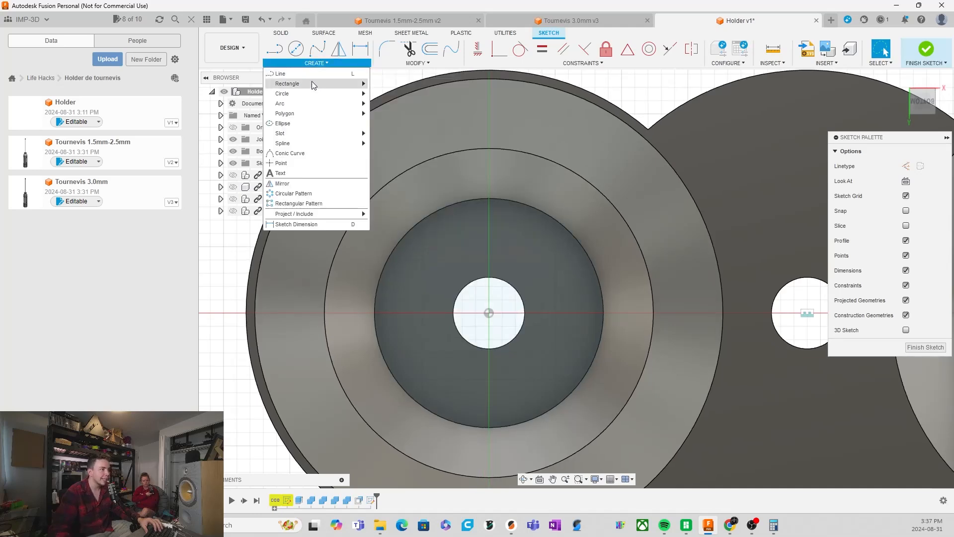
mouse_move(311, 83)
click(388, 104)
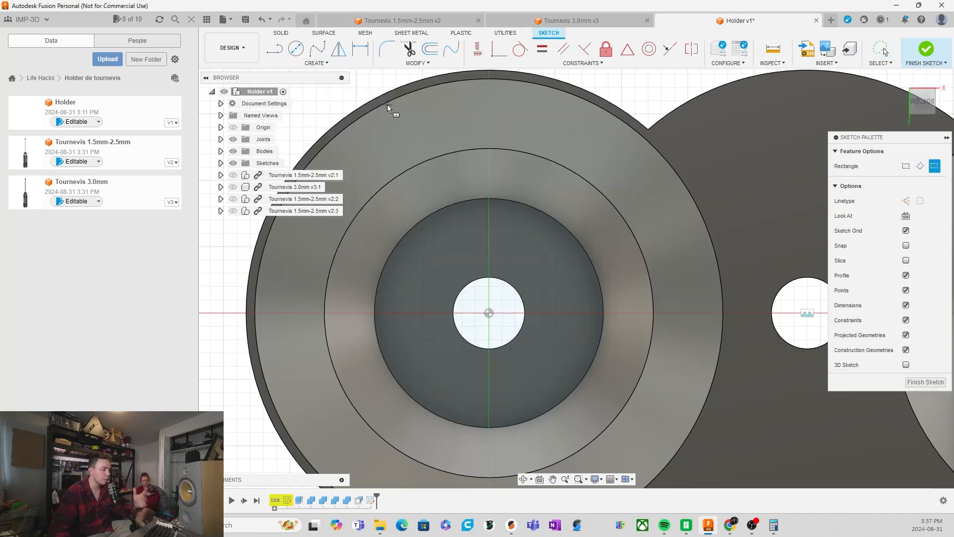
click(489, 313)
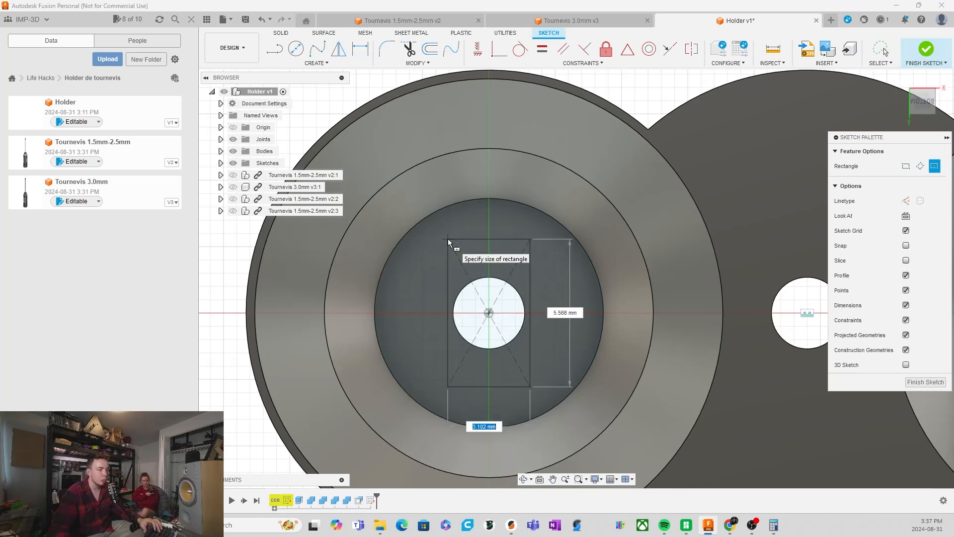
click(435, 255)
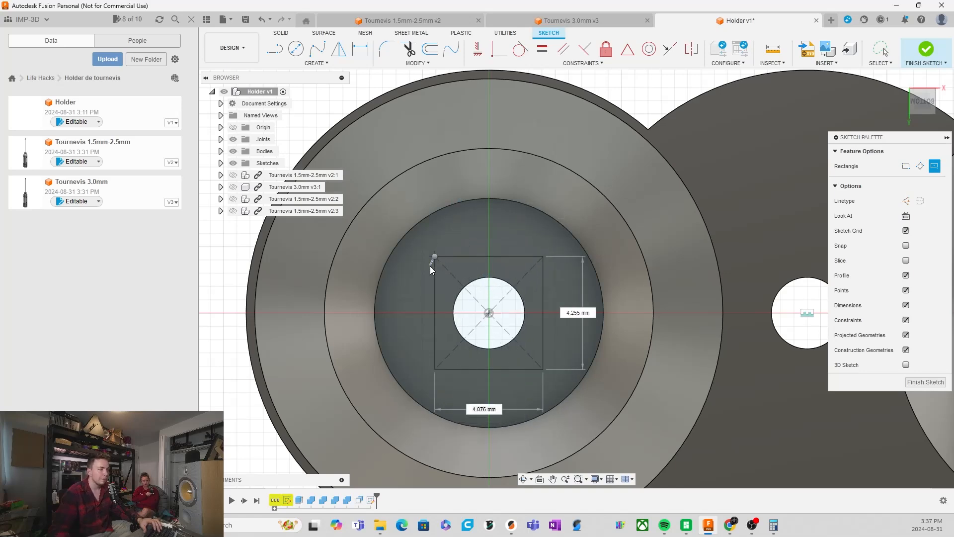
drag(431, 264, 577, 290)
key(Escape)
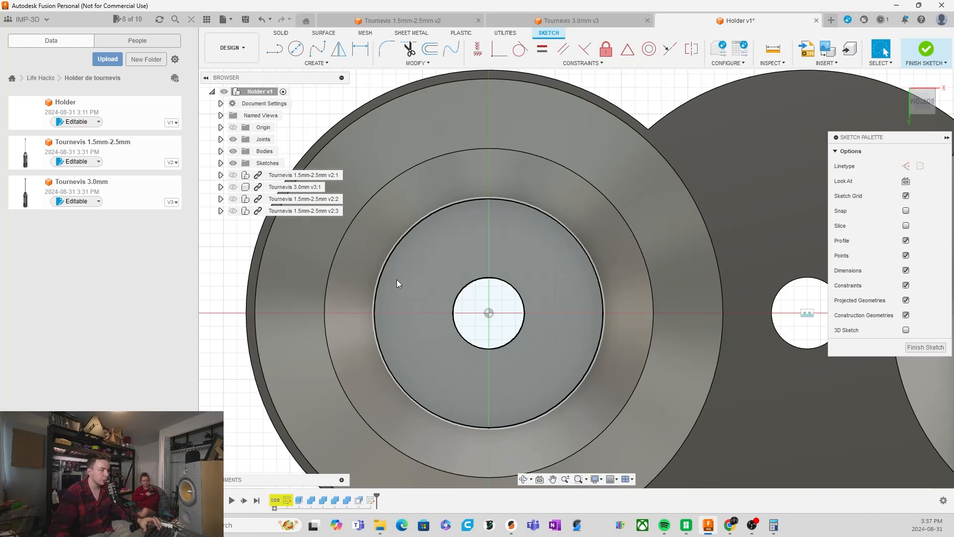
scroll(403, 274, down, 4)
shift+middle_drag(537, 187, 441, 293)
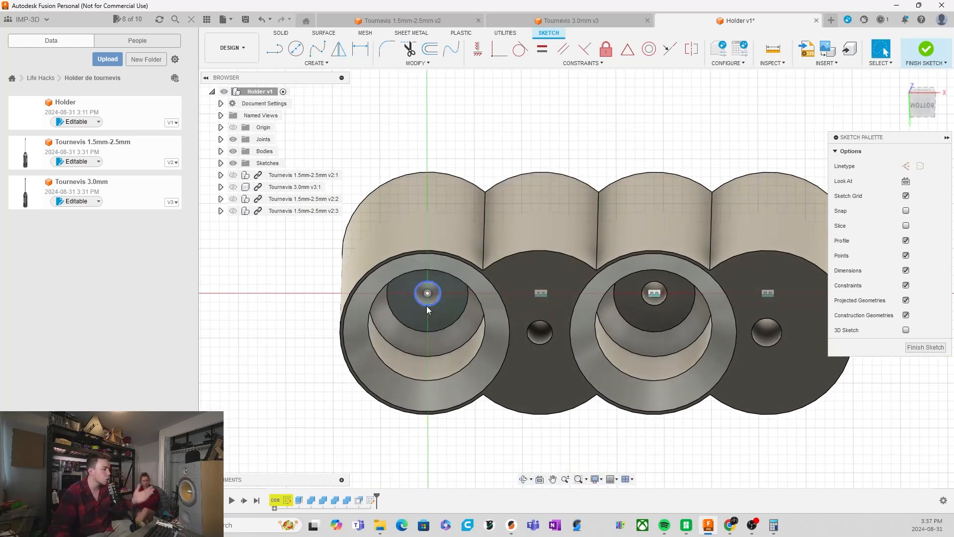
scroll(481, 246, down, 2)
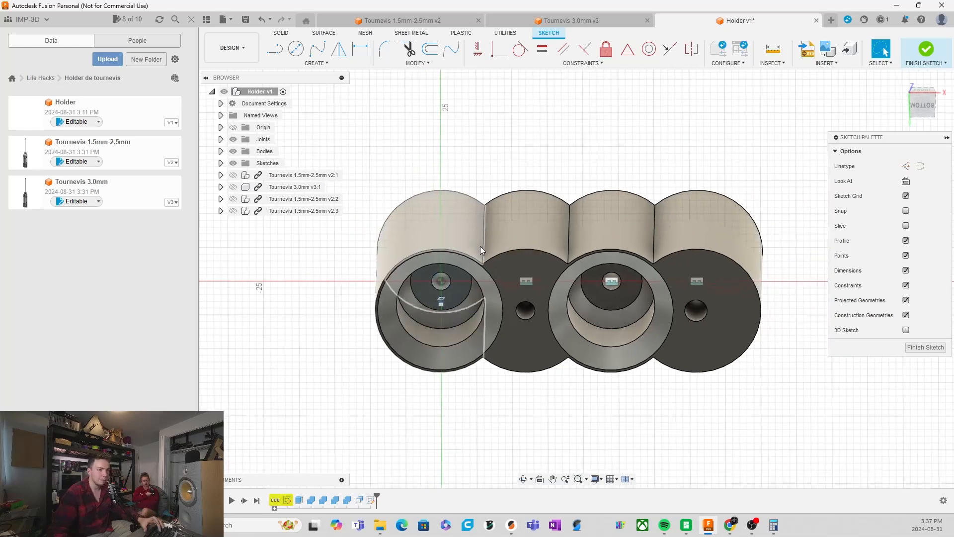
scroll(481, 246, up, 3)
click(919, 103)
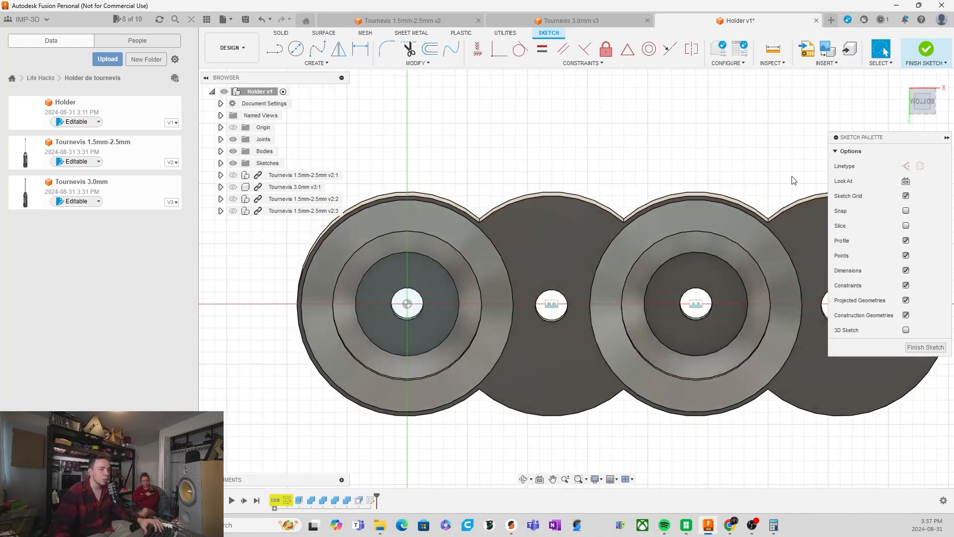
click(315, 63)
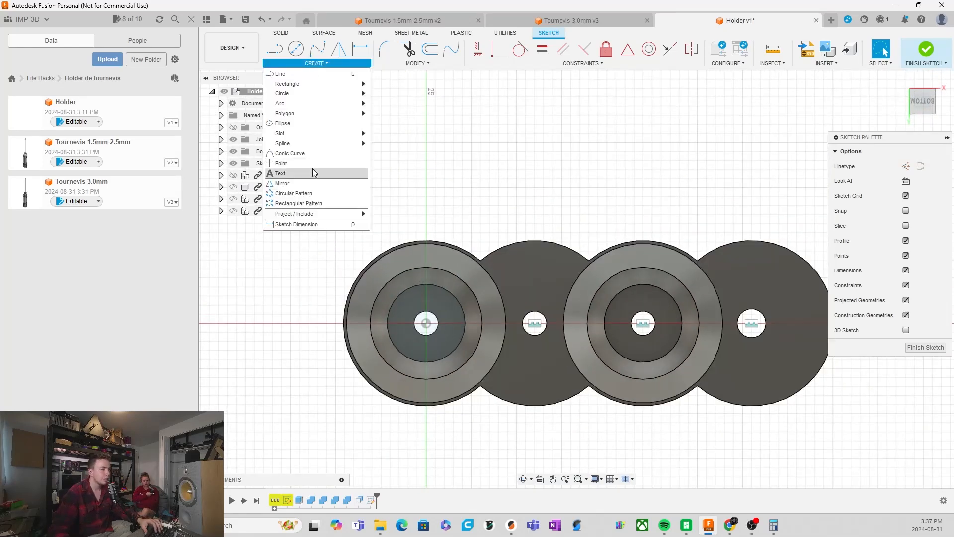
click(340, 203)
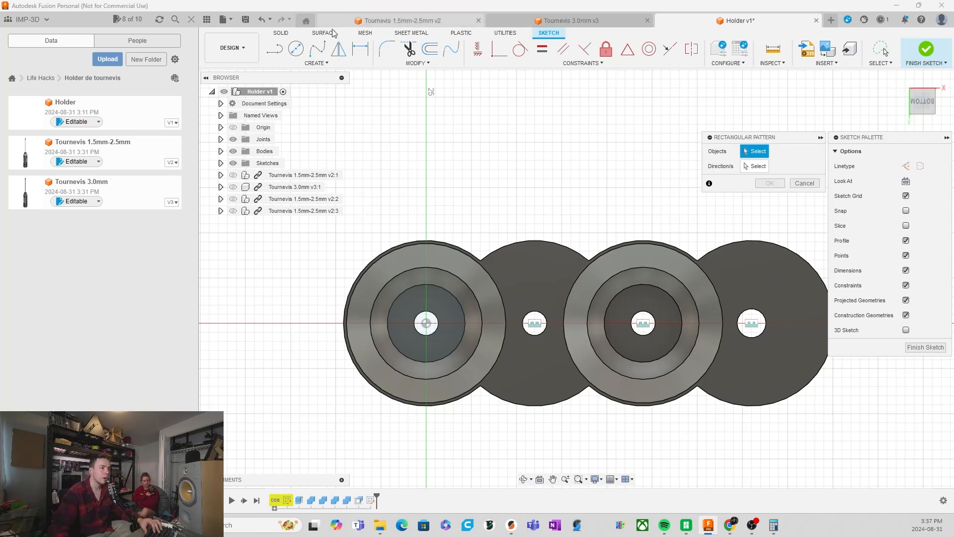
click(805, 183)
Intersect the whole holder body with the sketch plane to bring its section curves in, keeping the projection link.
click(323, 65)
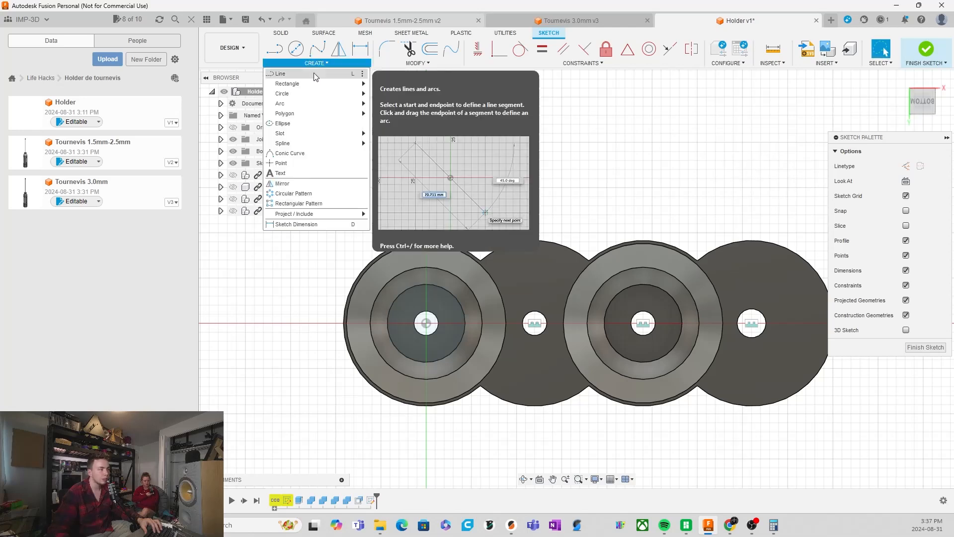
mouse_move(318, 214)
click(411, 225)
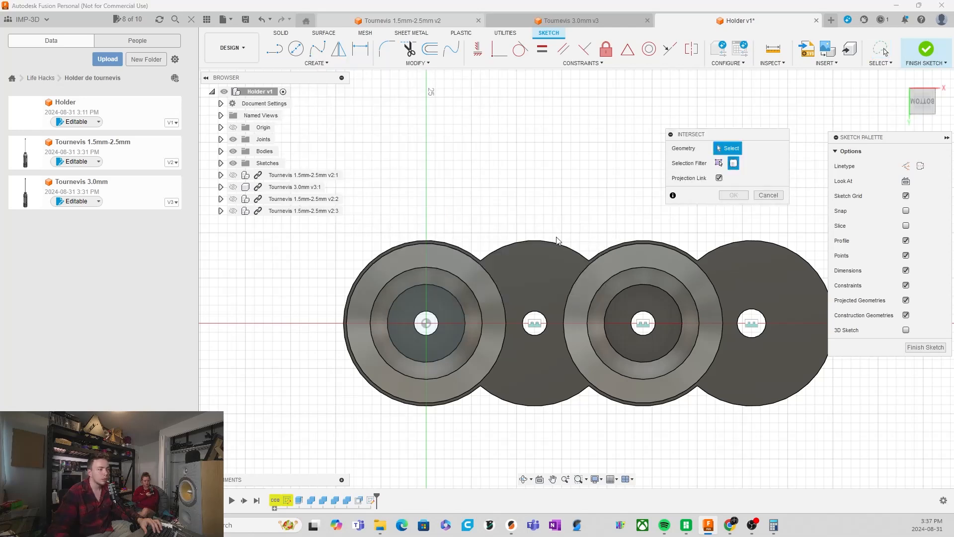
click(737, 258)
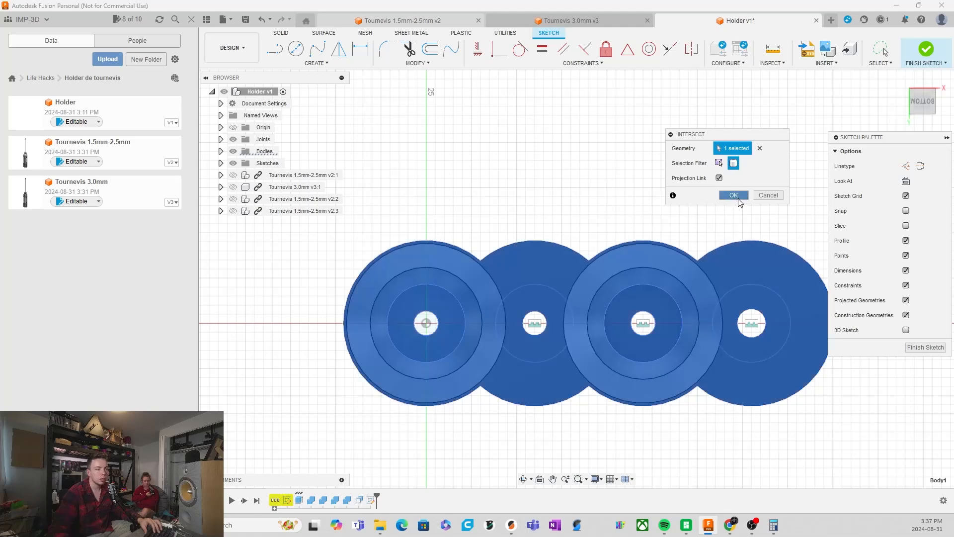
click(736, 196)
Draw two crossing center rectangles on the hole's center with corners on the cavity floor's edge: vertical about 3.9 × 7.7 mm, horizontal about 8.1 mm long.
scroll(467, 306, up, 3)
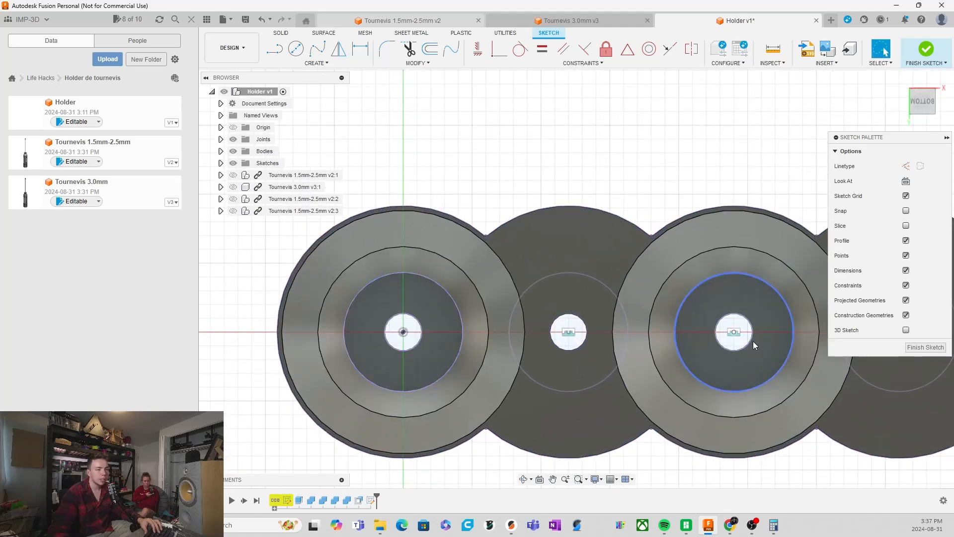
scroll(468, 331, down, 4)
scroll(438, 333, up, 5)
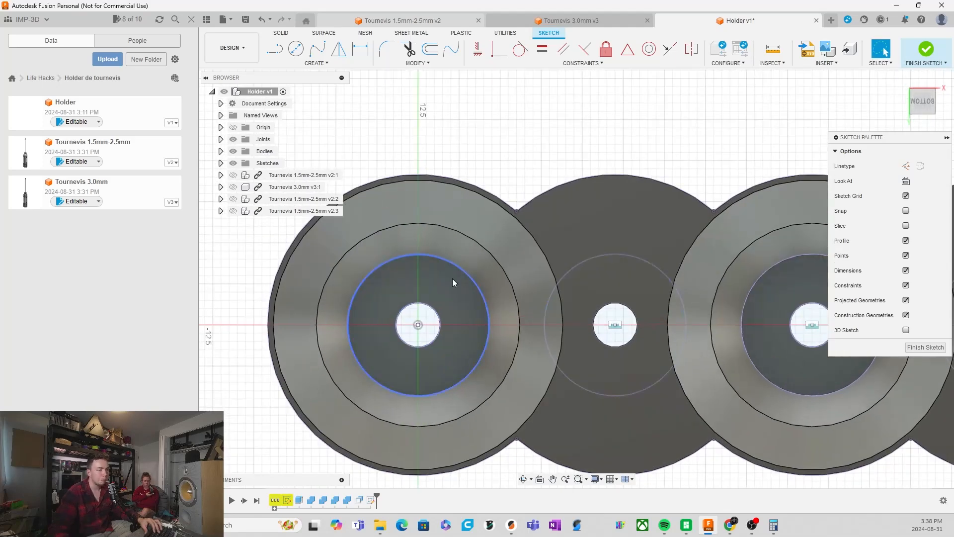
scroll(425, 303, down, 2)
scroll(413, 246, up, 3)
scroll(469, 273, down, 4)
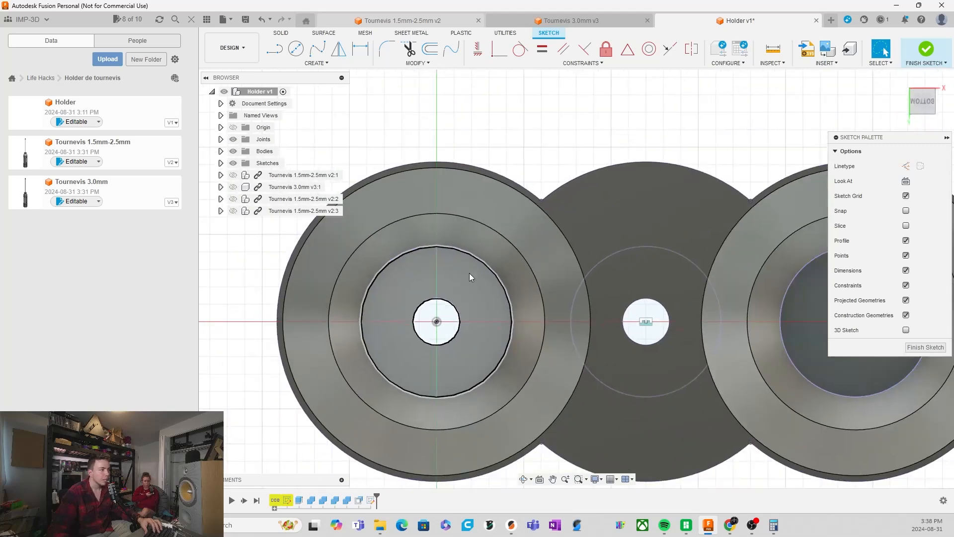
scroll(429, 347, up, 2)
click(317, 65)
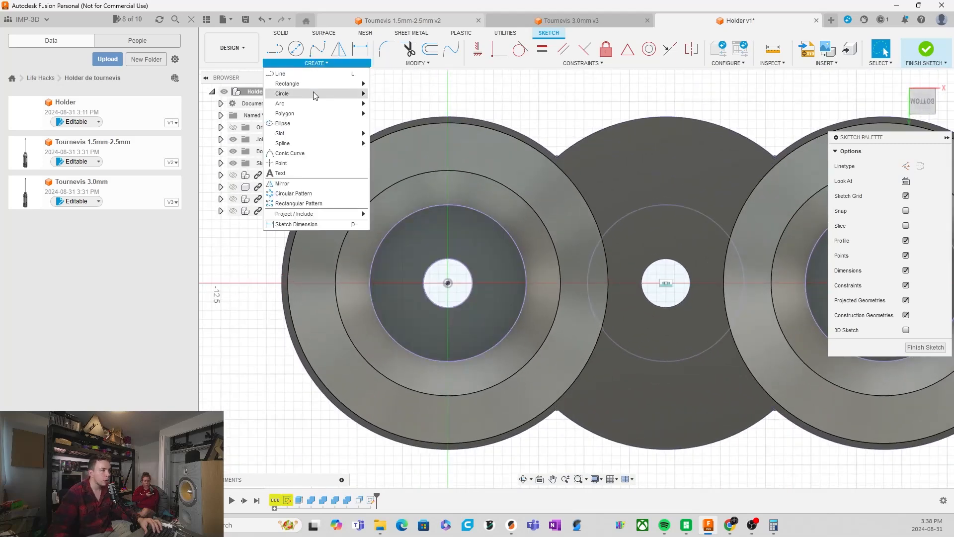
mouse_move(348, 83)
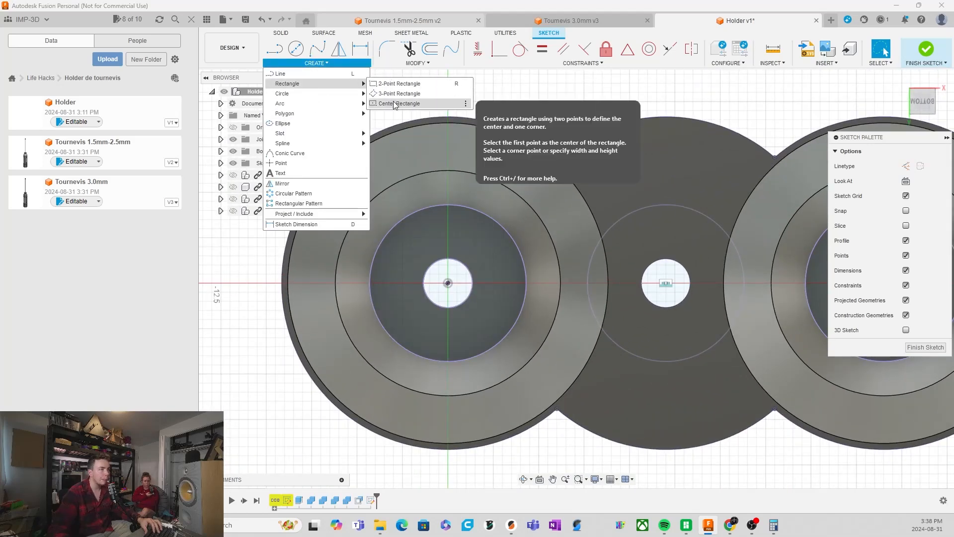
click(394, 103)
click(447, 283)
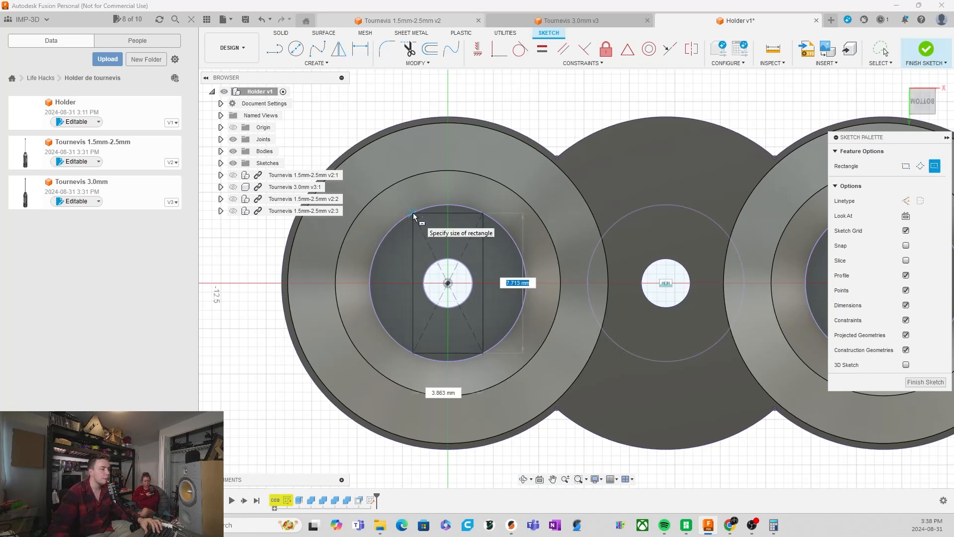
click(413, 212)
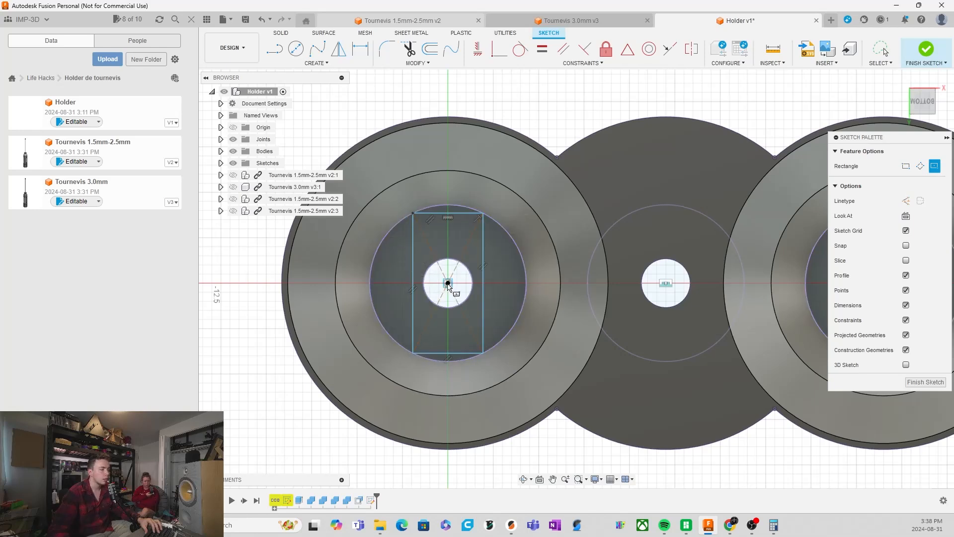
click(448, 283)
click(374, 257)
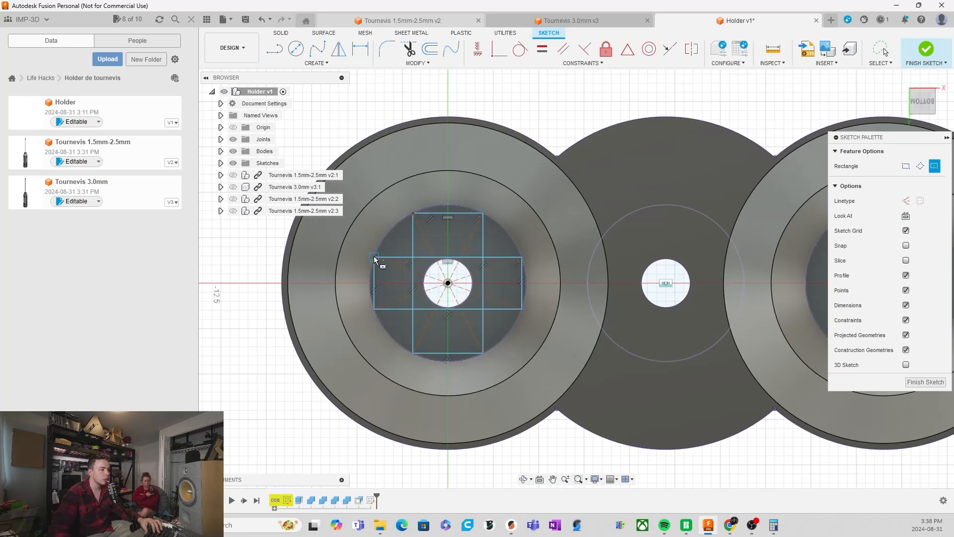
Make a long side of each crossing rectangle tangent to the central shaft hole's circle.
scroll(437, 266, up, 6)
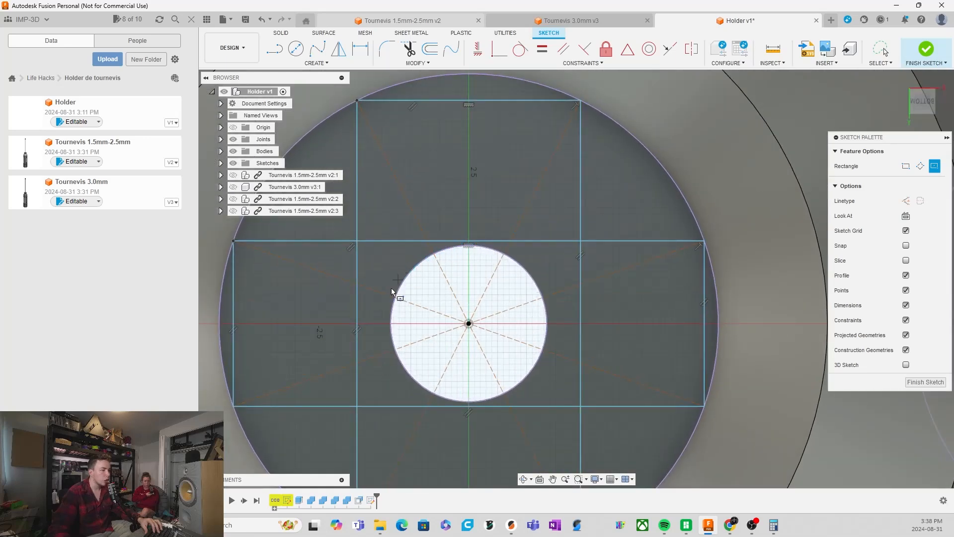
click(520, 49)
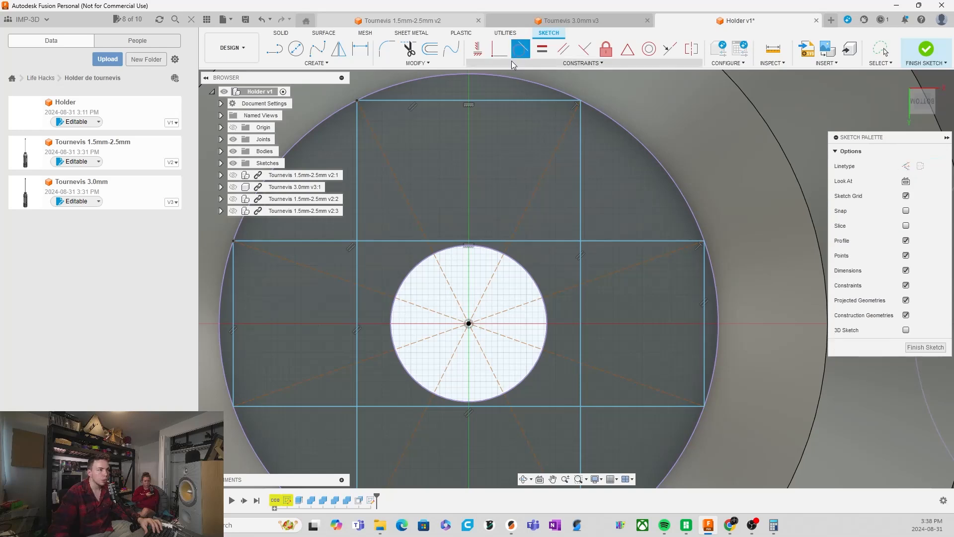
click(580, 305)
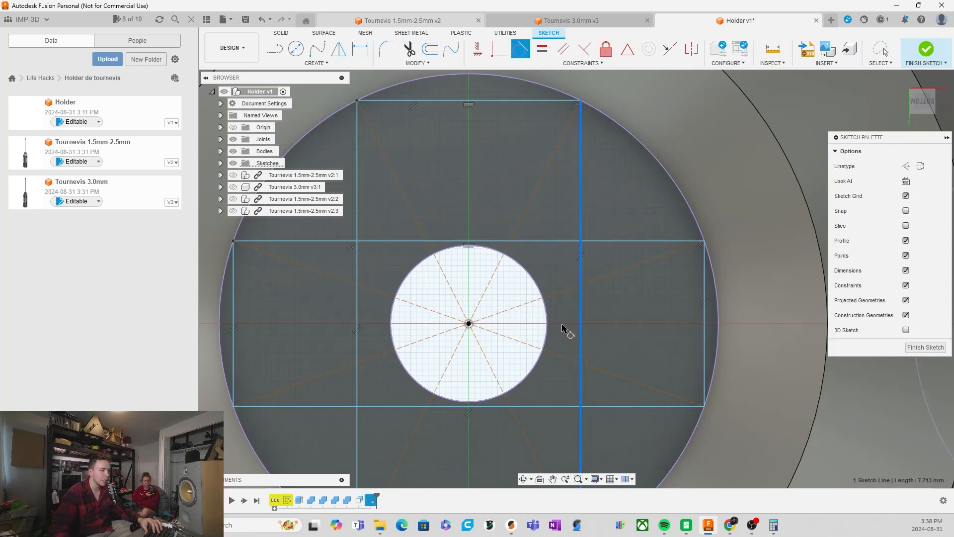
click(547, 329)
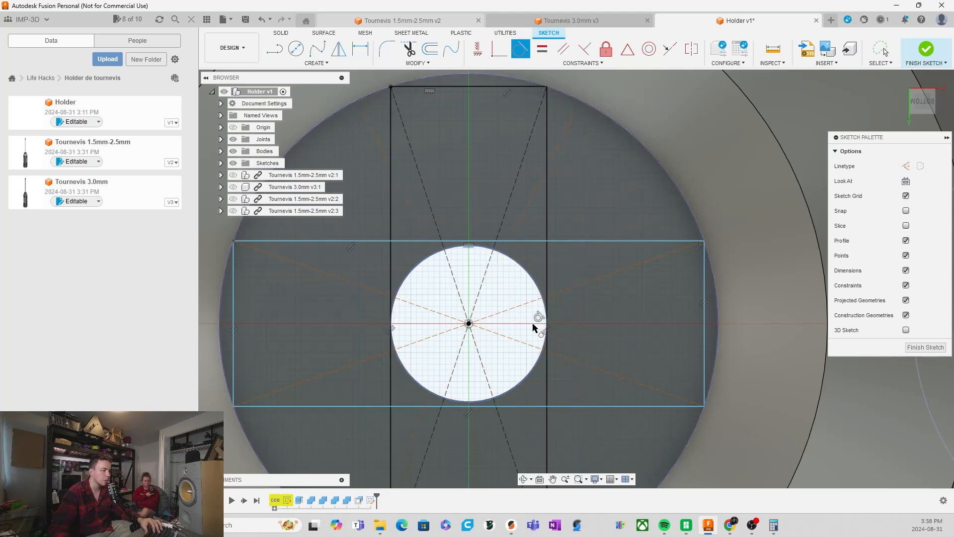
click(517, 243)
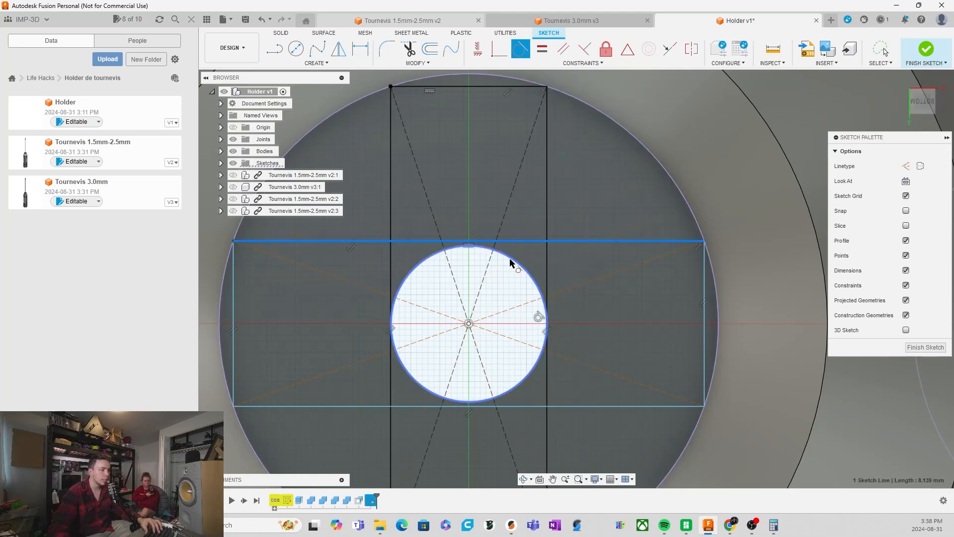
click(512, 262)
scroll(465, 284, down, 3)
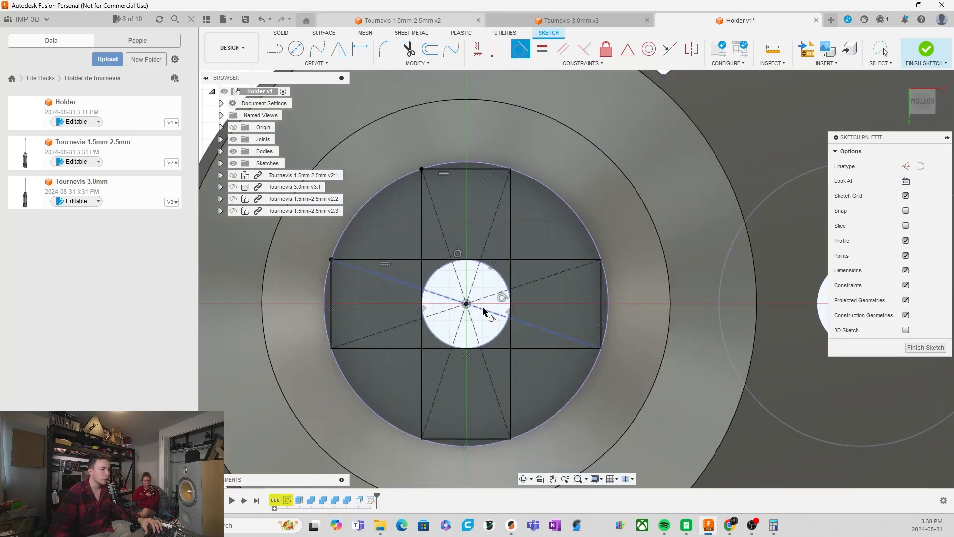
scroll(500, 271, down, 5)
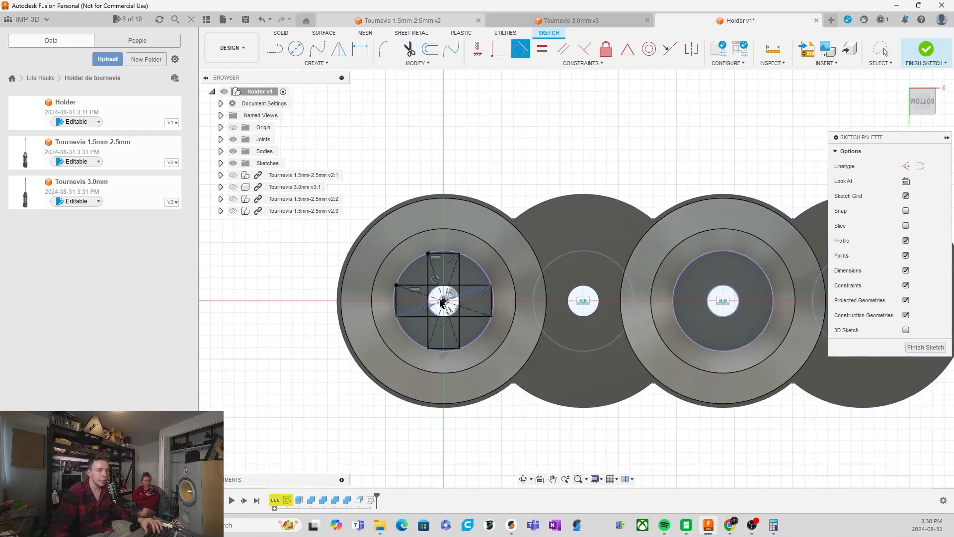
Draw two crossing center rectangles on the third hole's center, corners on its cavity floor's edge: vertical about 4.9 × 7.1 mm, horizontal about 8.2 mm long.
scroll(518, 296, down, 1)
click(317, 63)
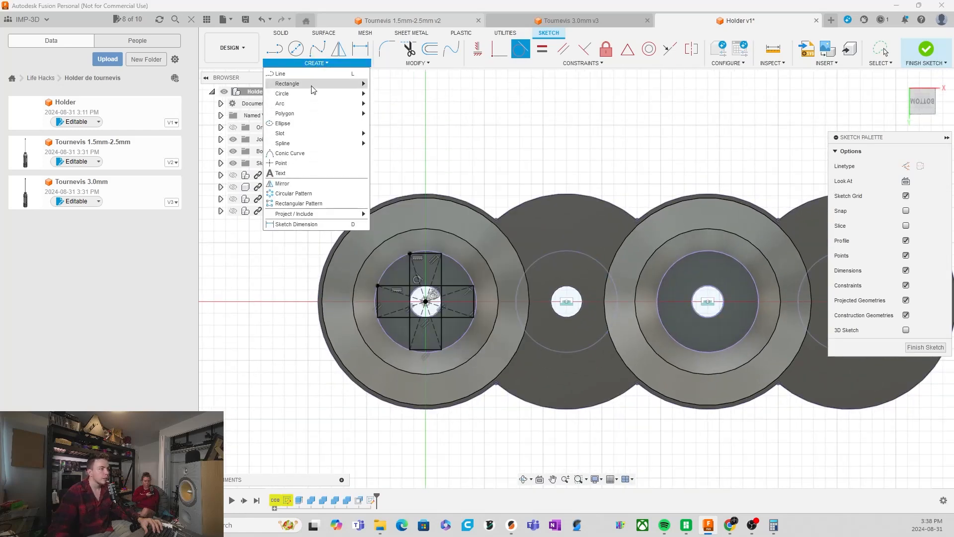
mouse_move(343, 84)
click(401, 104)
scroll(389, 275, down, 2)
scroll(628, 311, up, 4)
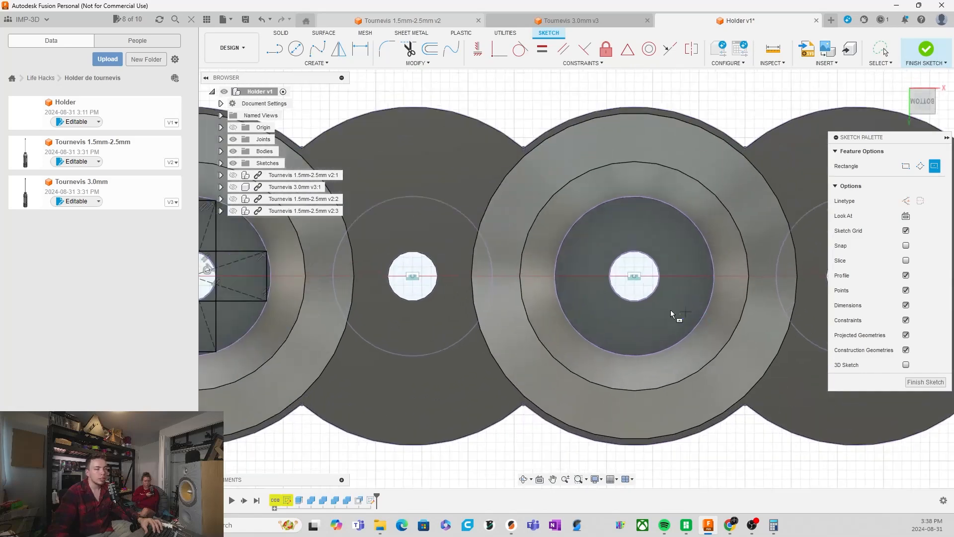
scroll(630, 314, down, 5)
scroll(597, 321, down, 1)
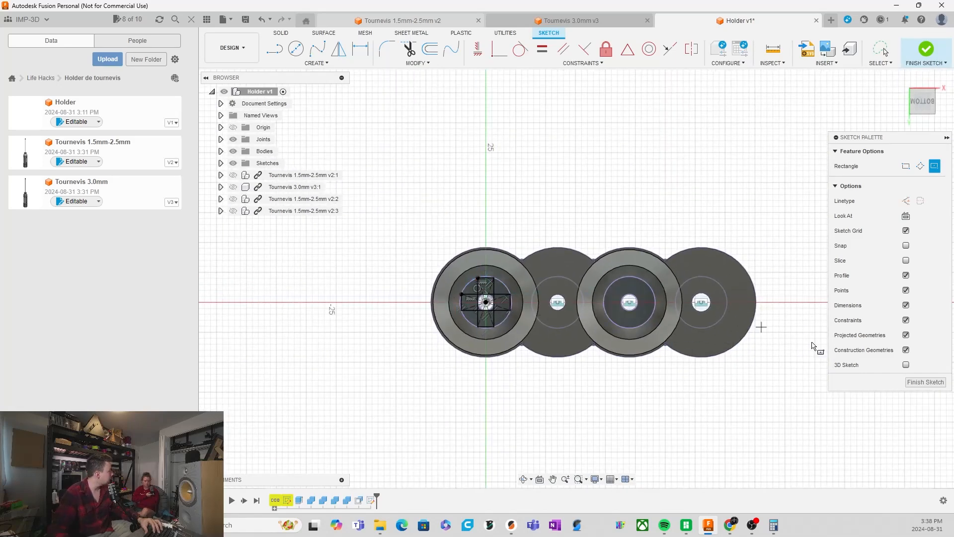
scroll(666, 304, up, 8)
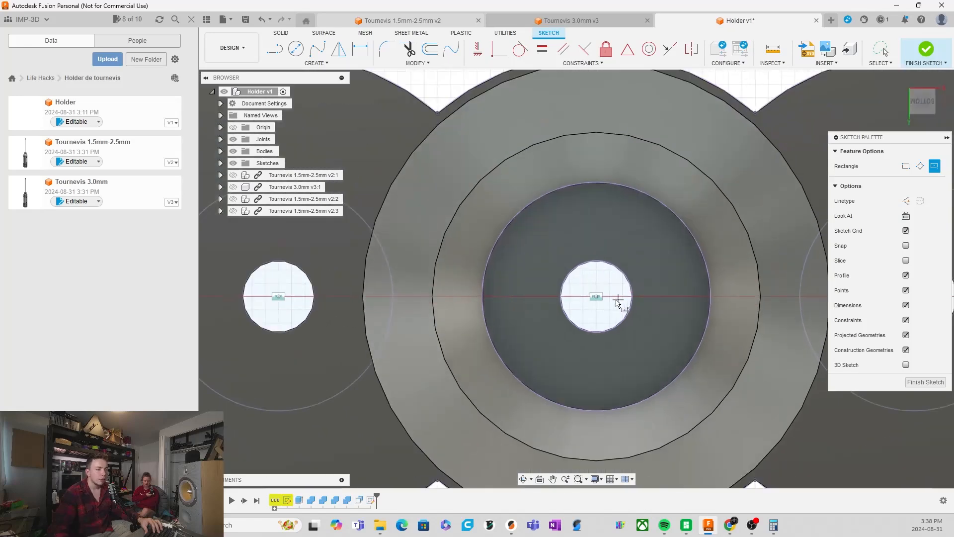
click(593, 296)
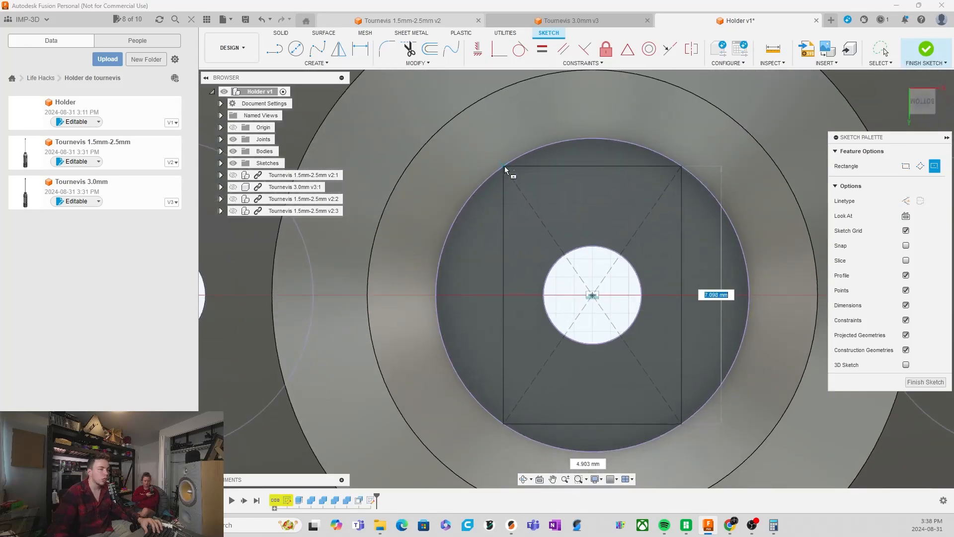
click(505, 166)
click(593, 296)
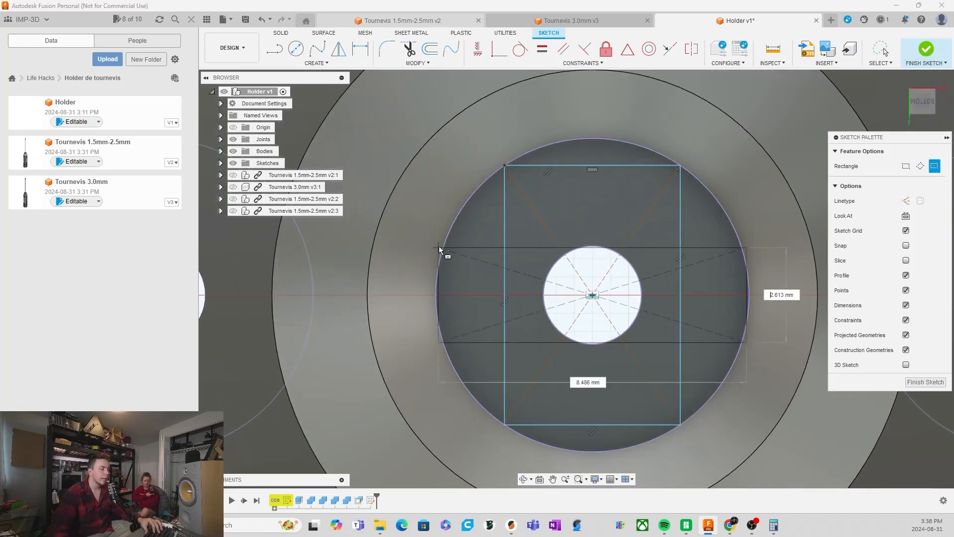
click(444, 245)
Make a long side of each crossing rectangle in the second stepped cavity tangent to that cavity's central hole circle.
click(519, 52)
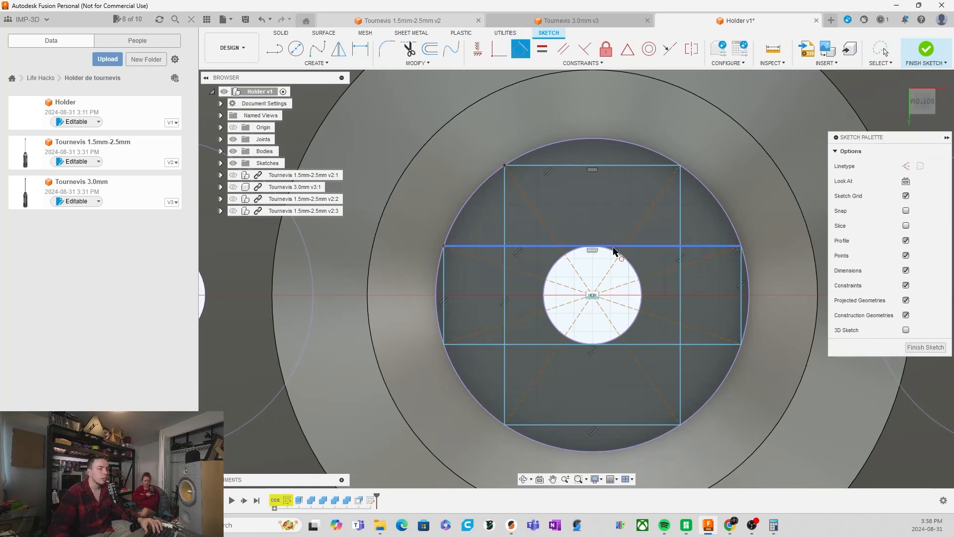
click(613, 246)
click(612, 249)
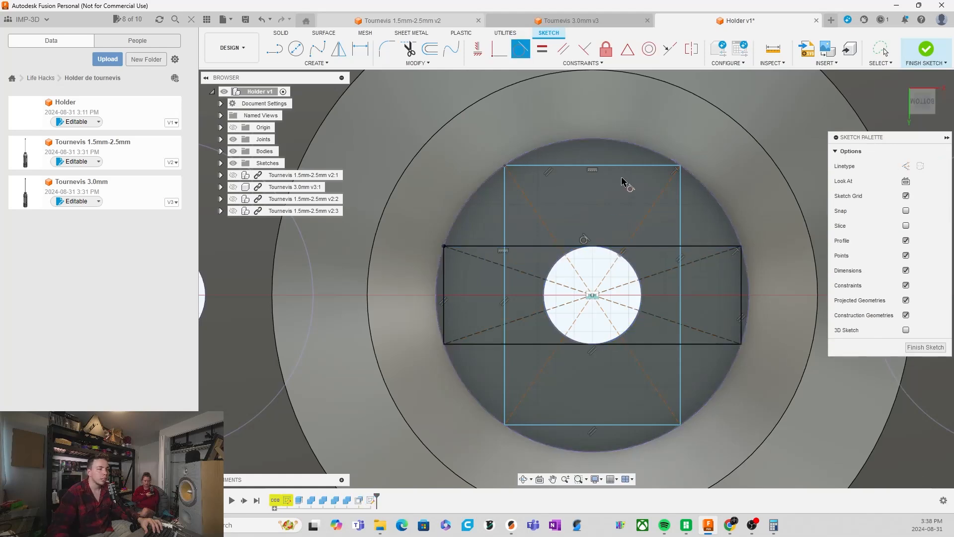
click(681, 225)
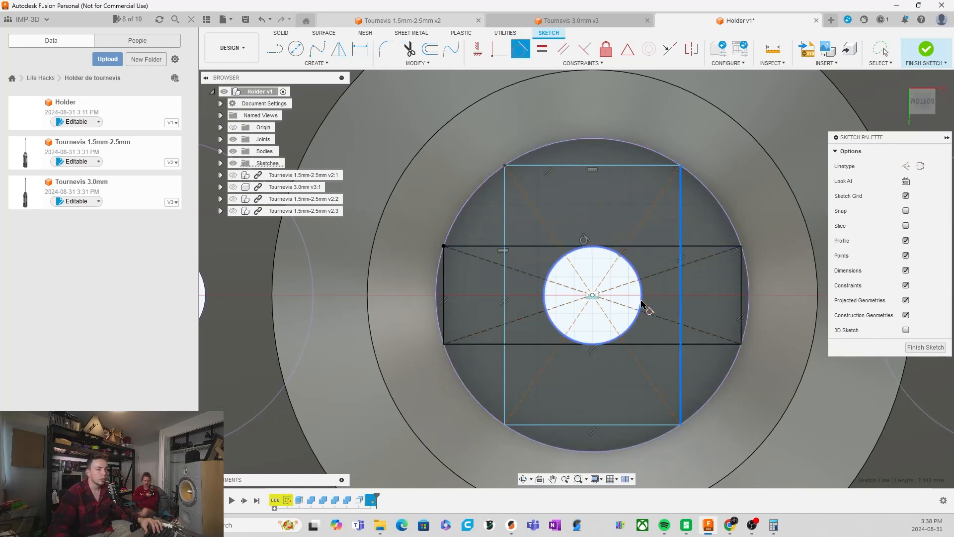
click(642, 303)
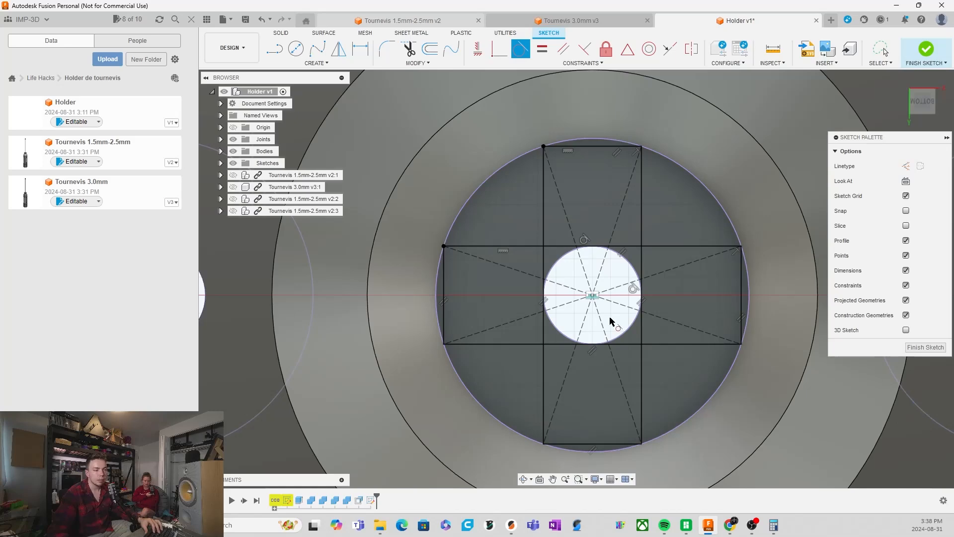
Start an Extrude from the sketch with the crossing rectangles on both cavity floors.
scroll(610, 322, down, 3)
mouse_move(610, 322)
shift+middle_down()
mouse_move(616, 286)
mouse_move(589, 279)
shift+middle_up()
scroll(597, 273, up, 1)
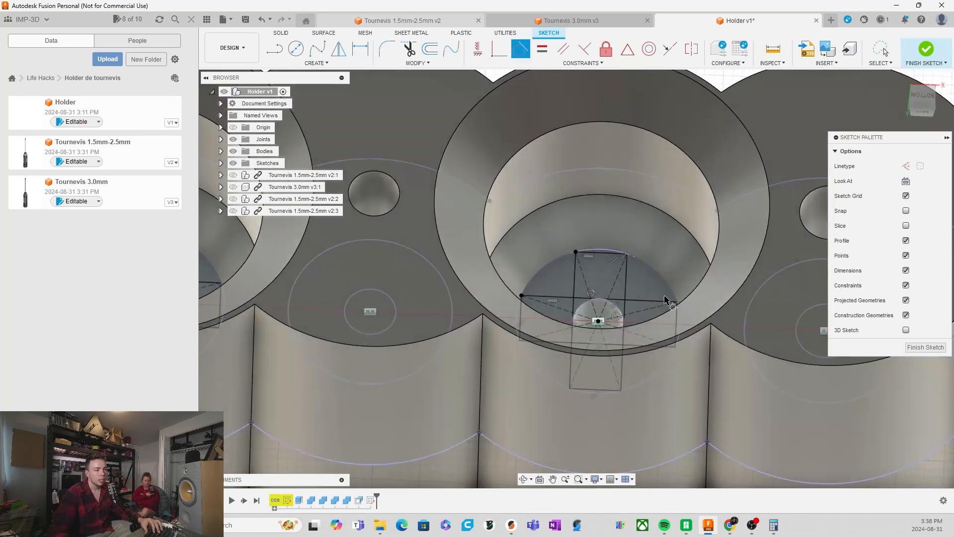
scroll(762, 293, down, 3)
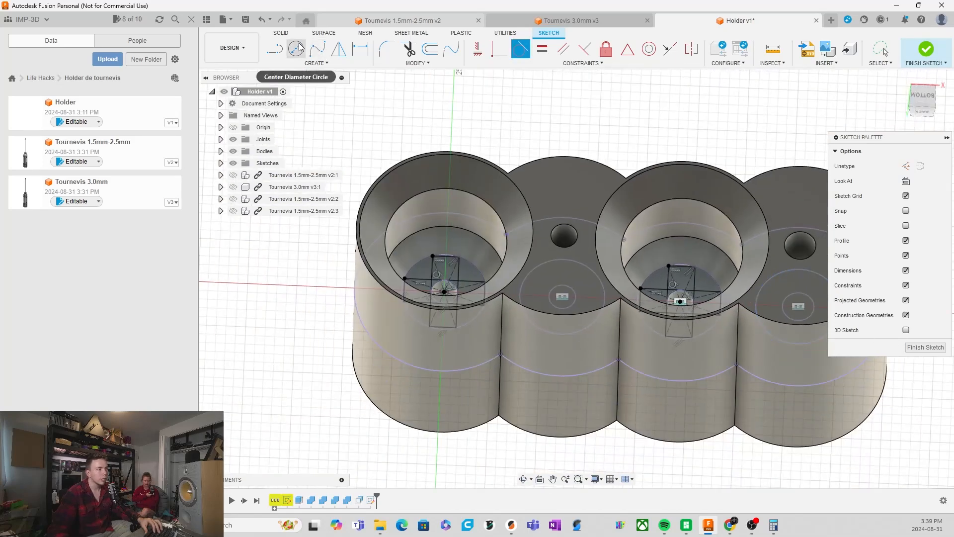
click(281, 33)
click(296, 48)
scroll(389, 206, up, 1)
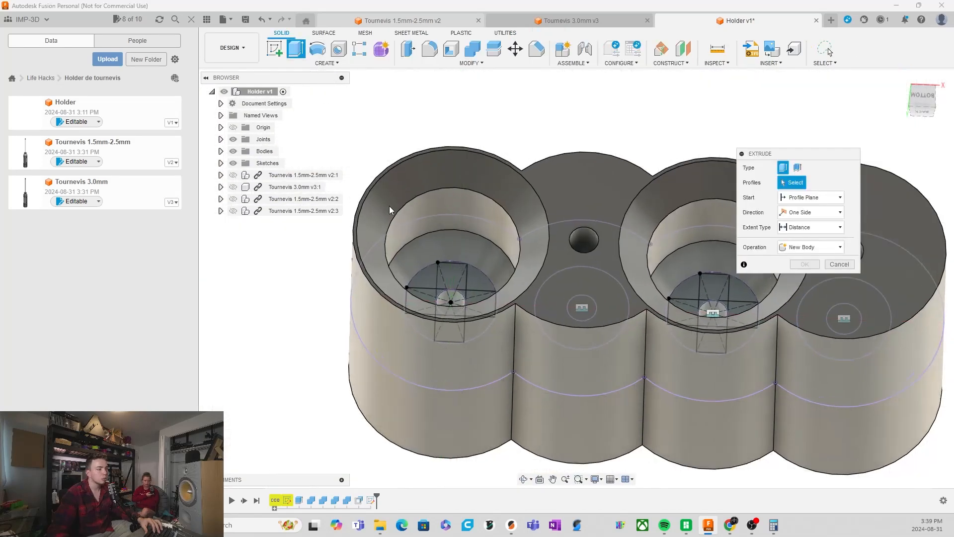